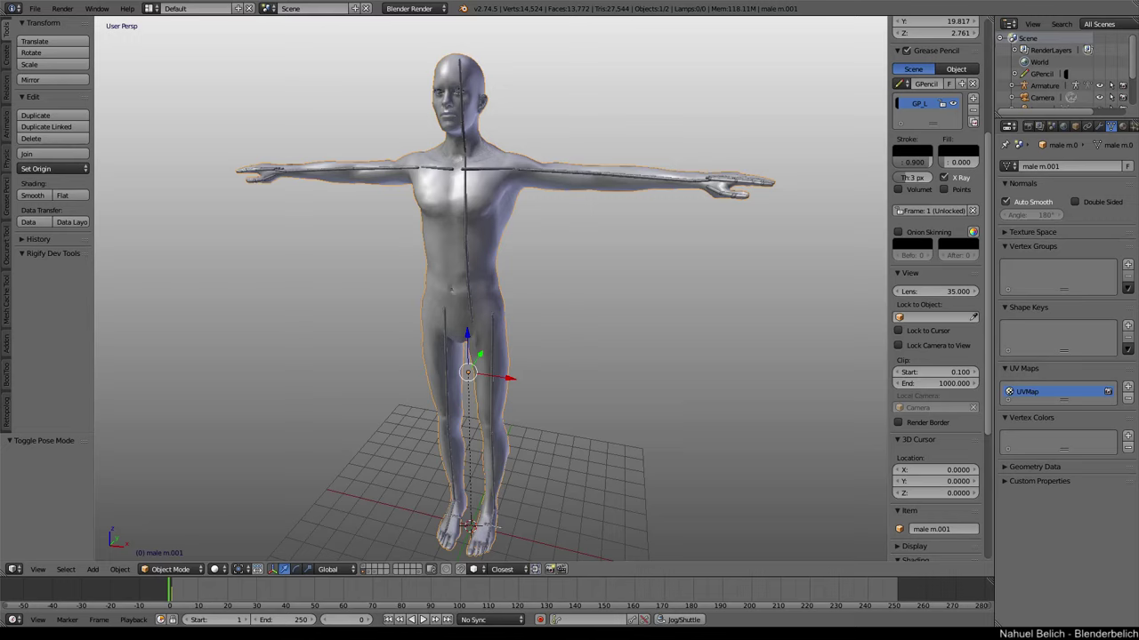
Place the 3D cursor beside the torso at X 5.2798, Y 5.7671, Z 11.7434 and zoom in on the chest.
click(610, 261)
mouse_move(612, 318)
middle_down()
mouse_move(600, 312)
mouse_move(586, 254)
middle_up()
scroll(594, 275, up, 3)
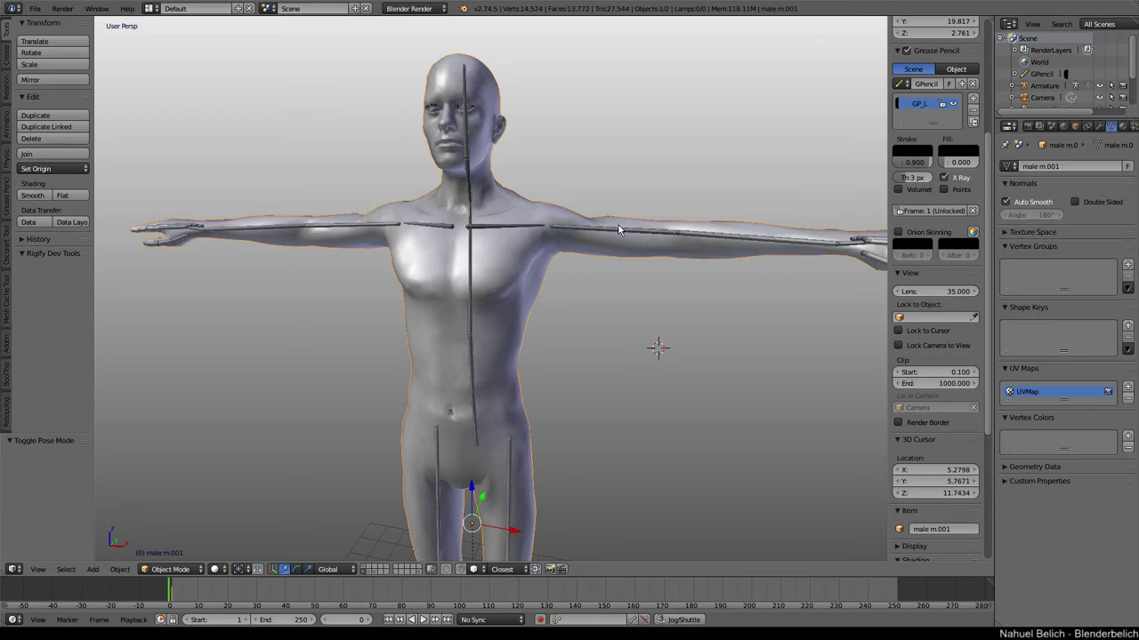
scroll(616, 239, up, 3)
middle_drag(592, 225, 589, 231)
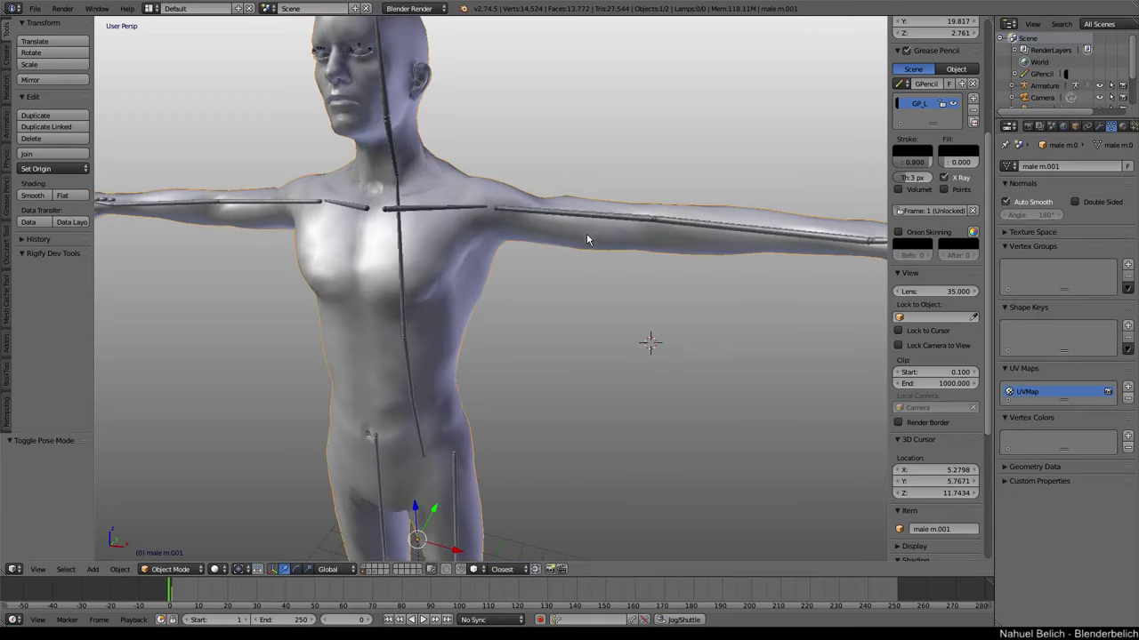
Put the metarig in Pose Mode and set its bone display to Octahedral.
right_click(604, 221)
key(ctrl+Tab)
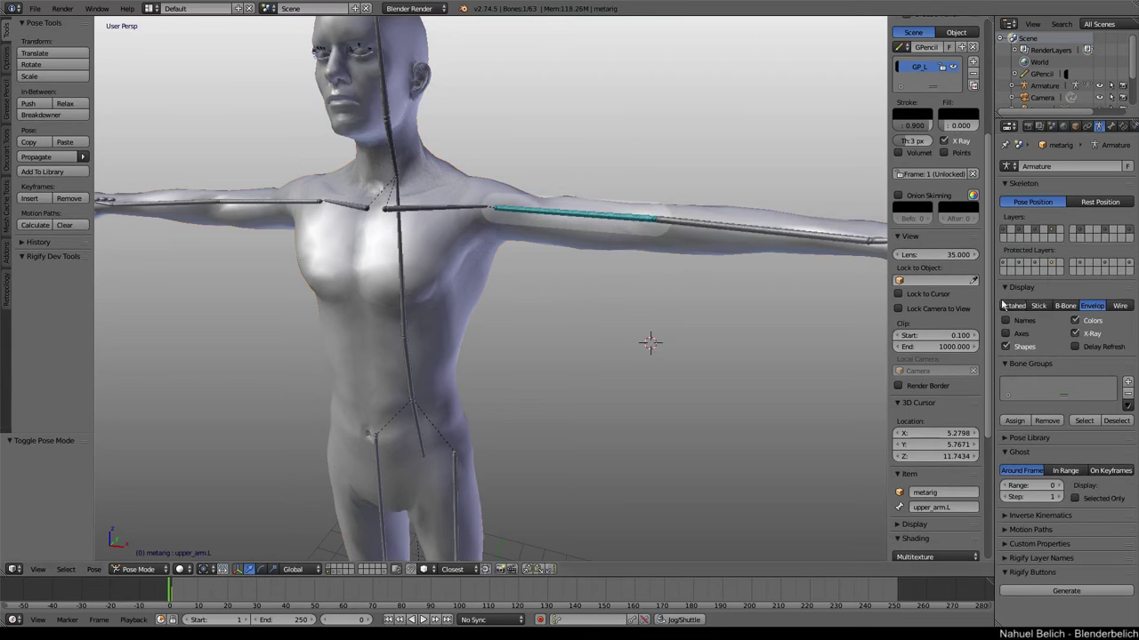
click(1012, 305)
Reselect the body mesh, cancel the stray move, and turn the view to the left.
right_click(652, 254)
key(g)
key(Escape)
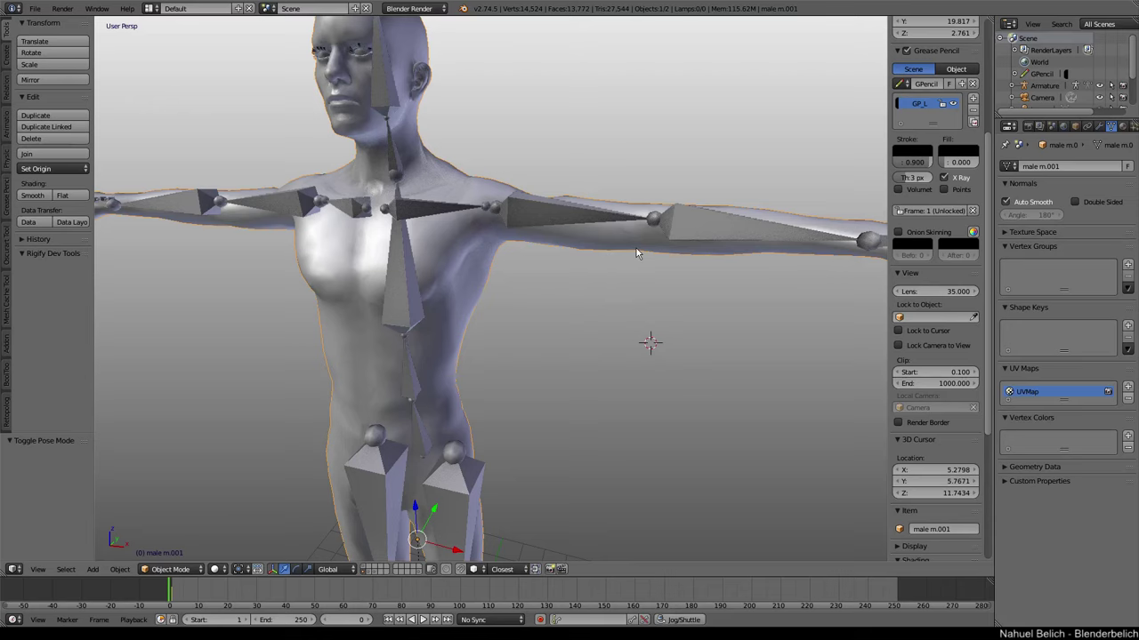
mouse_move(577, 297)
middle_down()
mouse_move(609, 256)
mouse_move(593, 293)
mouse_move(619, 306)
middle_up()
scroll(609, 255, down, 2)
scroll(592, 292, up, 2)
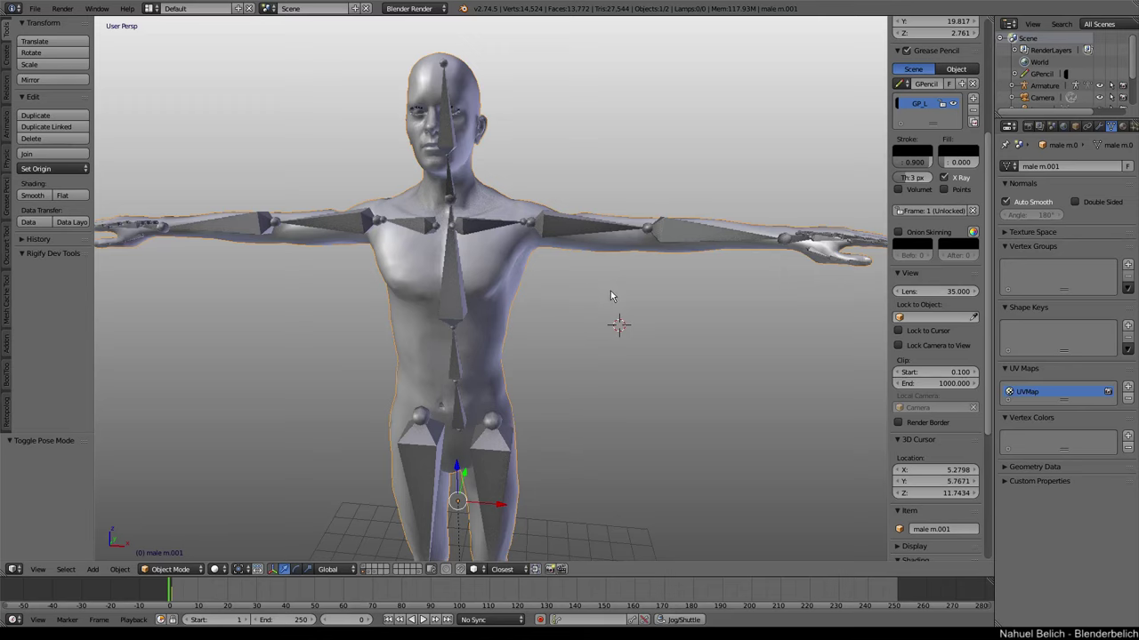
scroll(610, 291, up, 1)
scroll(601, 311, up, 2)
With the metarig in Pose Mode, apply Parent With Automatic Weights.
right_click(610, 258)
key(ctrl+Tab)
right_click(573, 243)
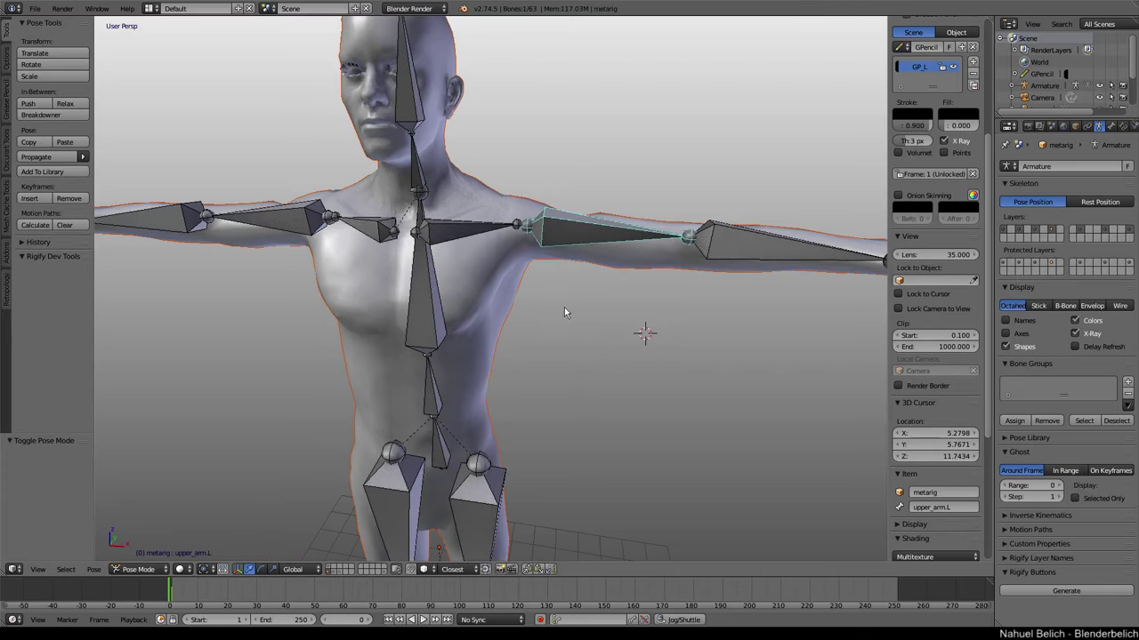
key(ctrl+p)
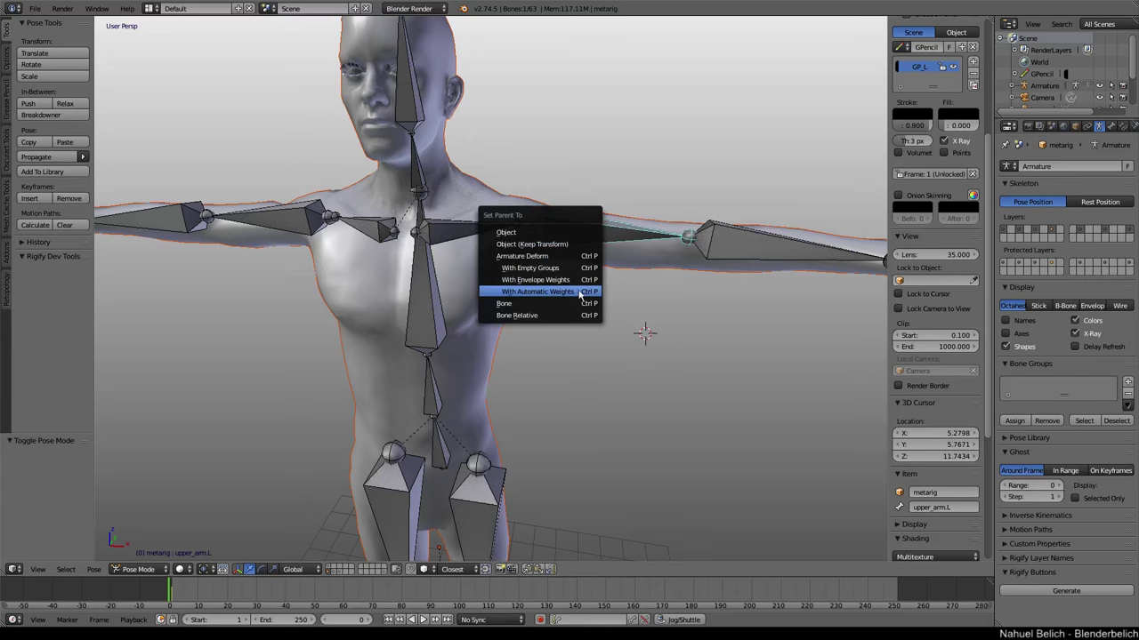
click(567, 291)
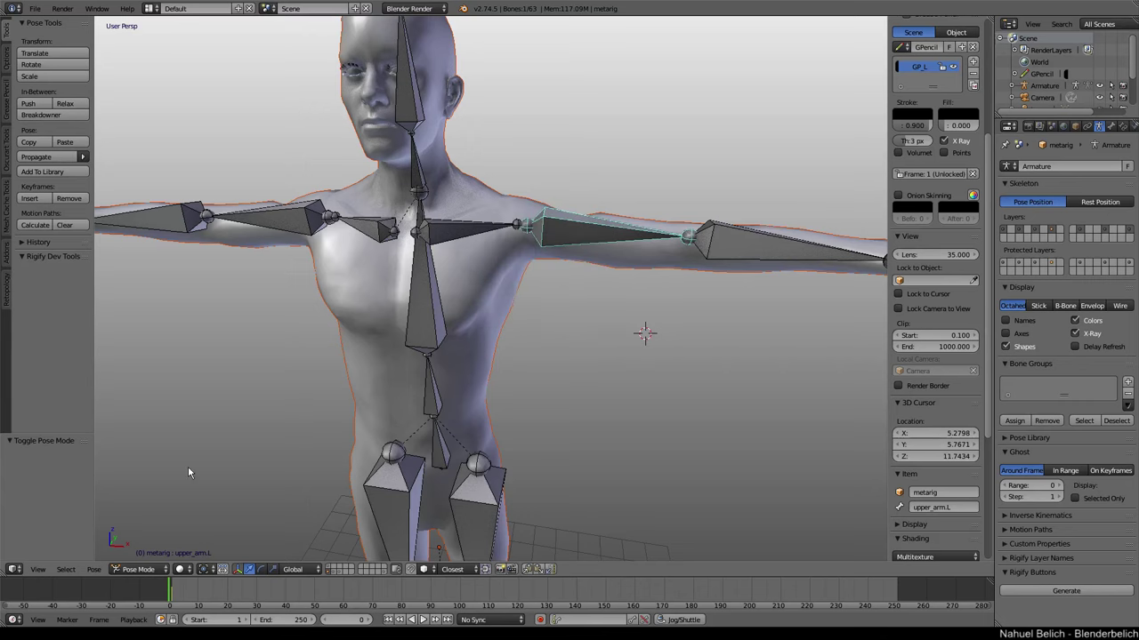
click(94, 569)
Reapply With Automatic Weights parenting and view the rig in Front Ortho.
key(ctrl+p)
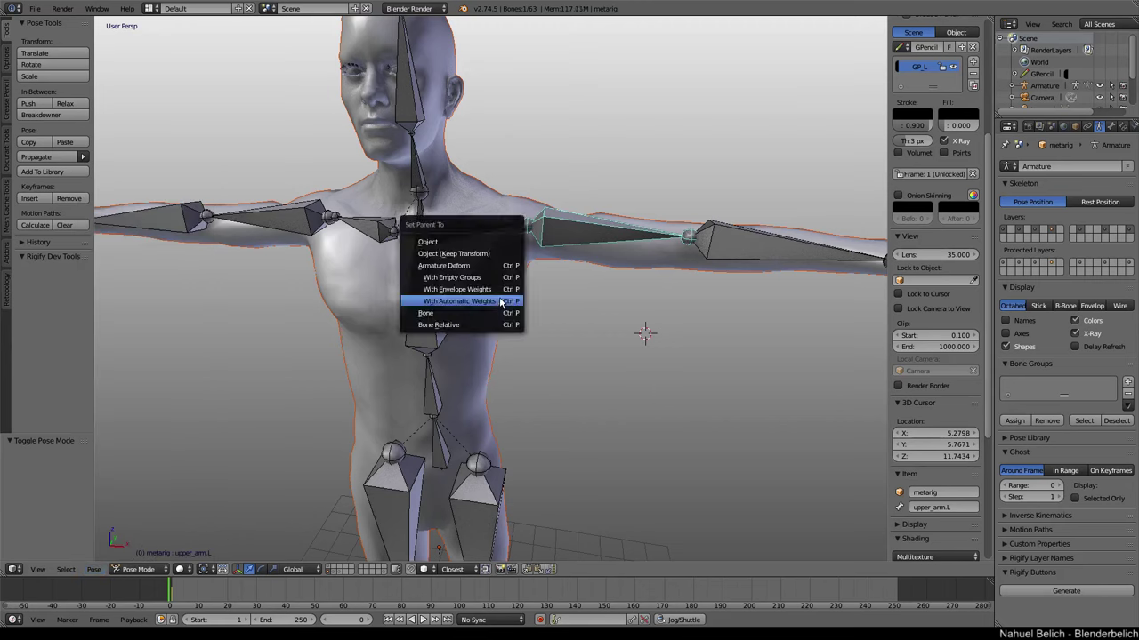
click(503, 307)
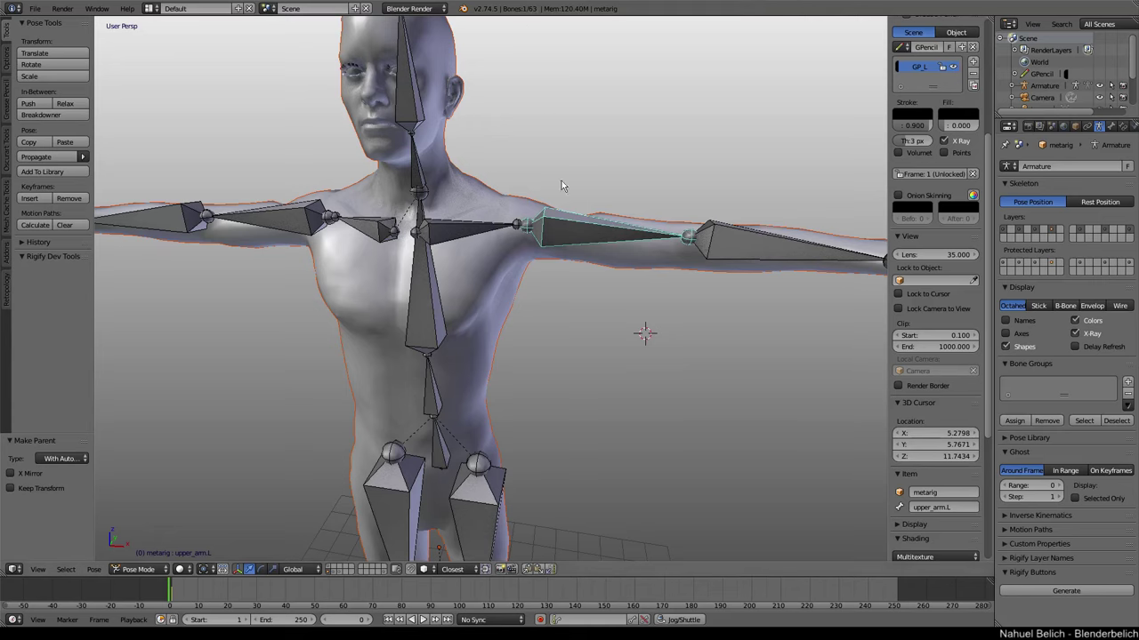
key(ctrl+p)
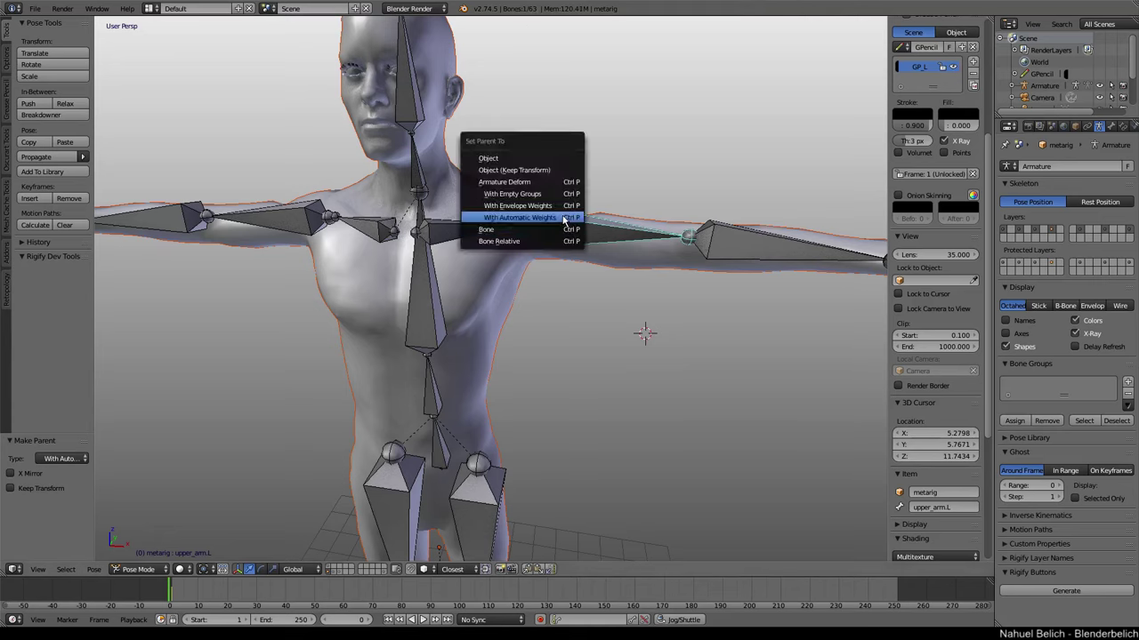
click(564, 219)
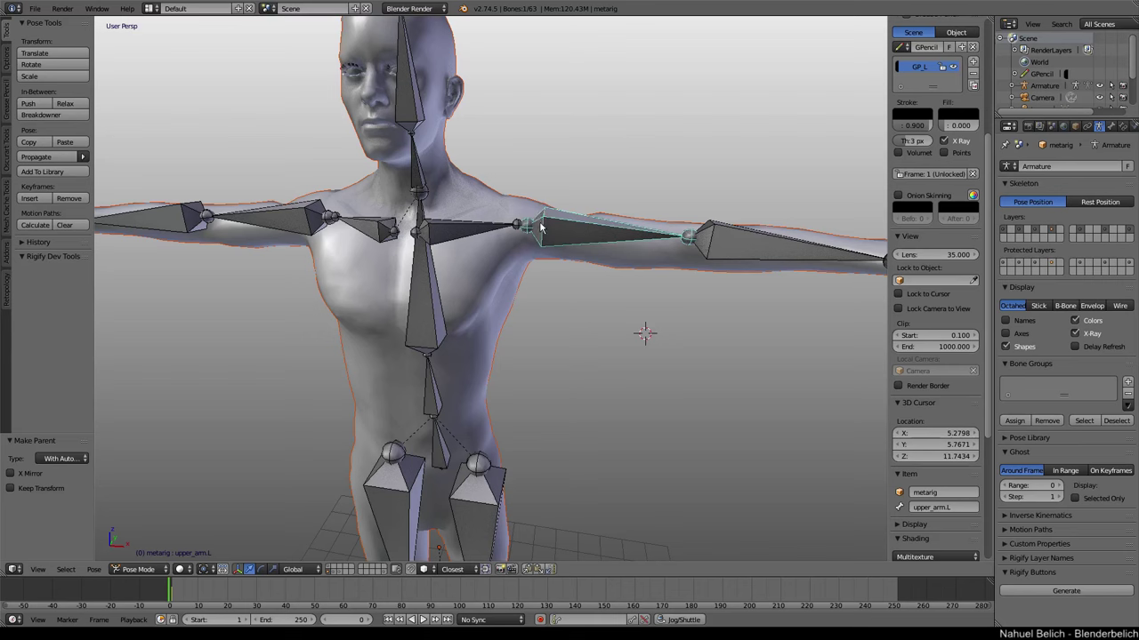
middle_drag(536, 218, 541, 249)
key(KP_1)
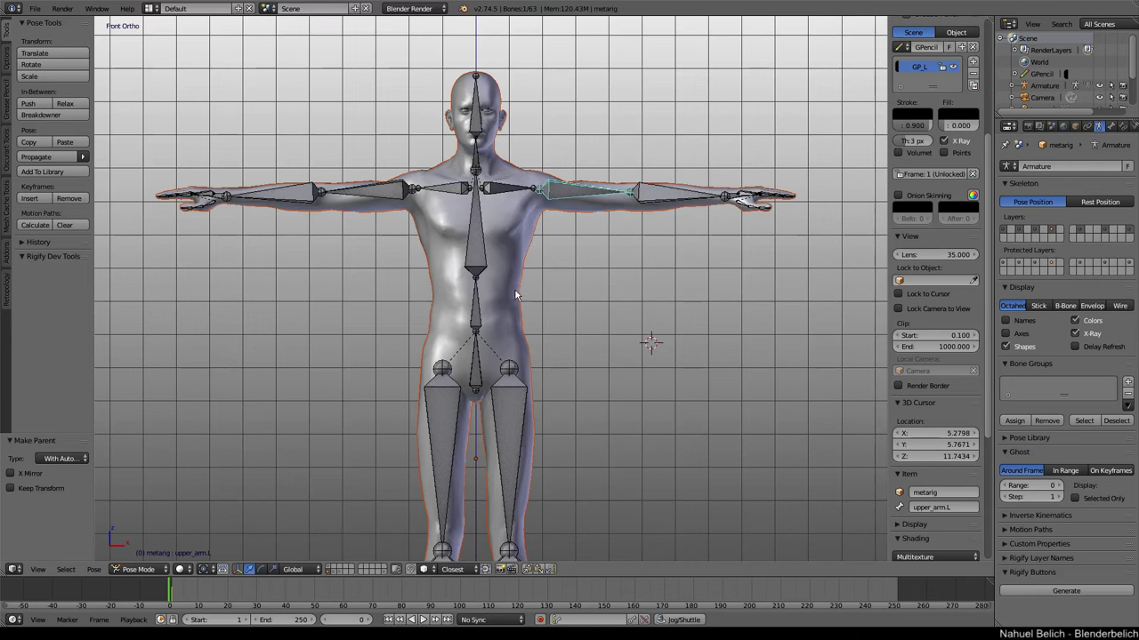
Lasso-select every bone of the rig with the floor grid in view.
scroll(516, 242, down, 1)
scroll(524, 256, down, 2)
mouse_move(521, 332)
middle_down()
mouse_move(505, 315)
mouse_move(530, 372)
middle_up()
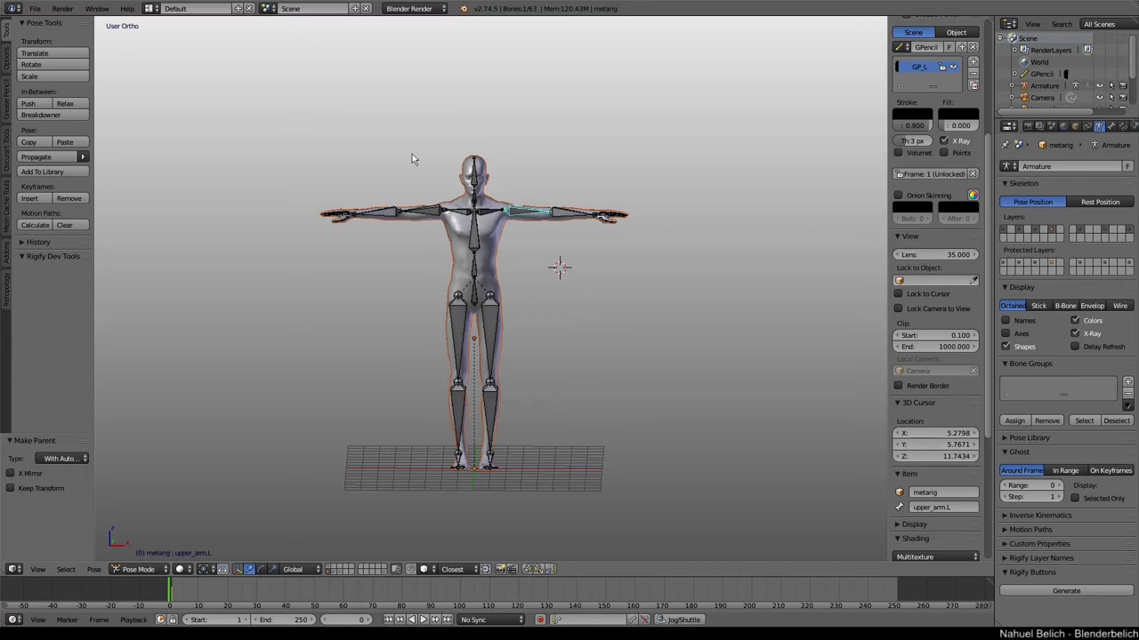
ctrl+drag(260, 238, 322, 124)
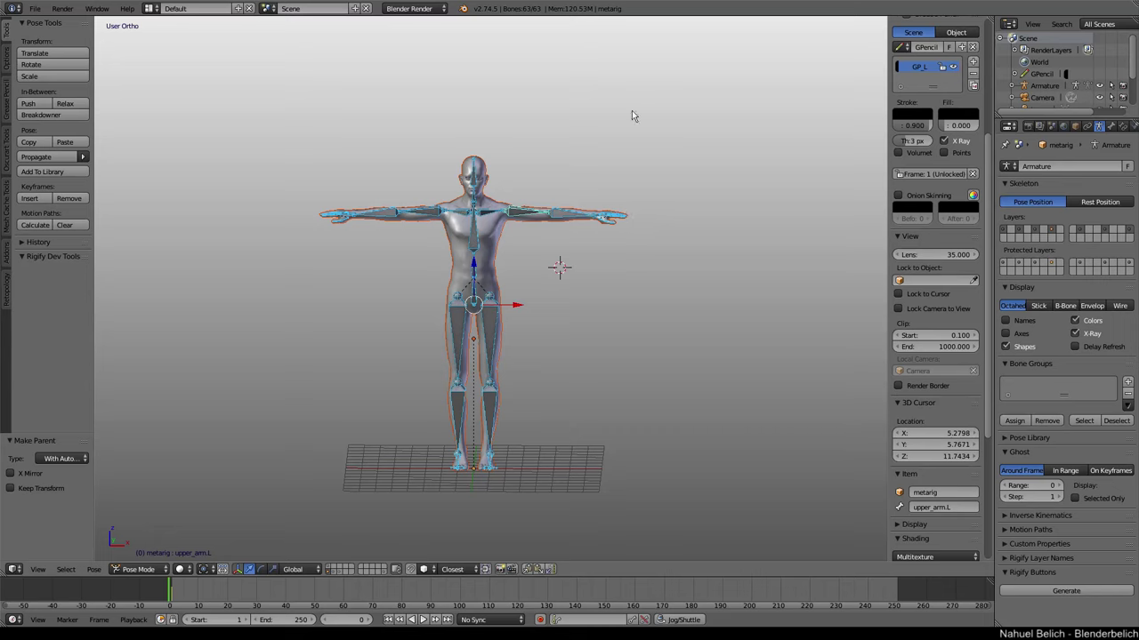
Switch to an empty scene layer and start snapping the 3D cursor to the origin.
middle_drag(629, 323, 626, 353)
scroll(625, 352, up, 3)
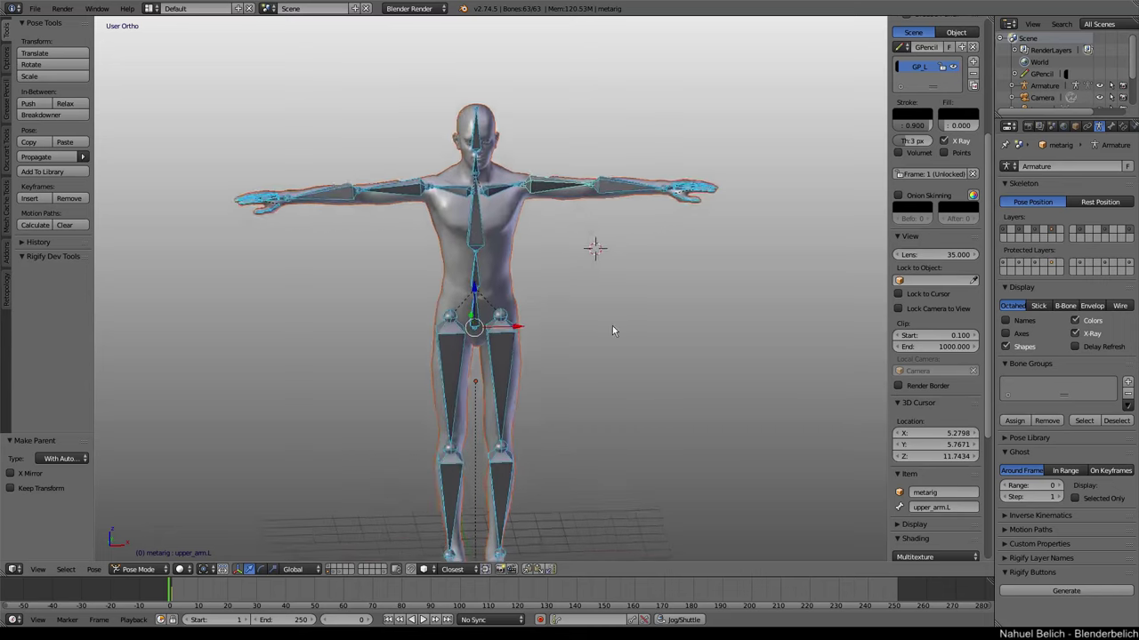
click(336, 572)
mouse_move(445, 463)
middle_down()
mouse_move(433, 379)
mouse_move(528, 375)
mouse_move(515, 387)
mouse_move(530, 362)
middle_up()
key(shift+s)
Snap the cursor to the origin, add a UV sphere, and raise it along Z.
click(524, 373)
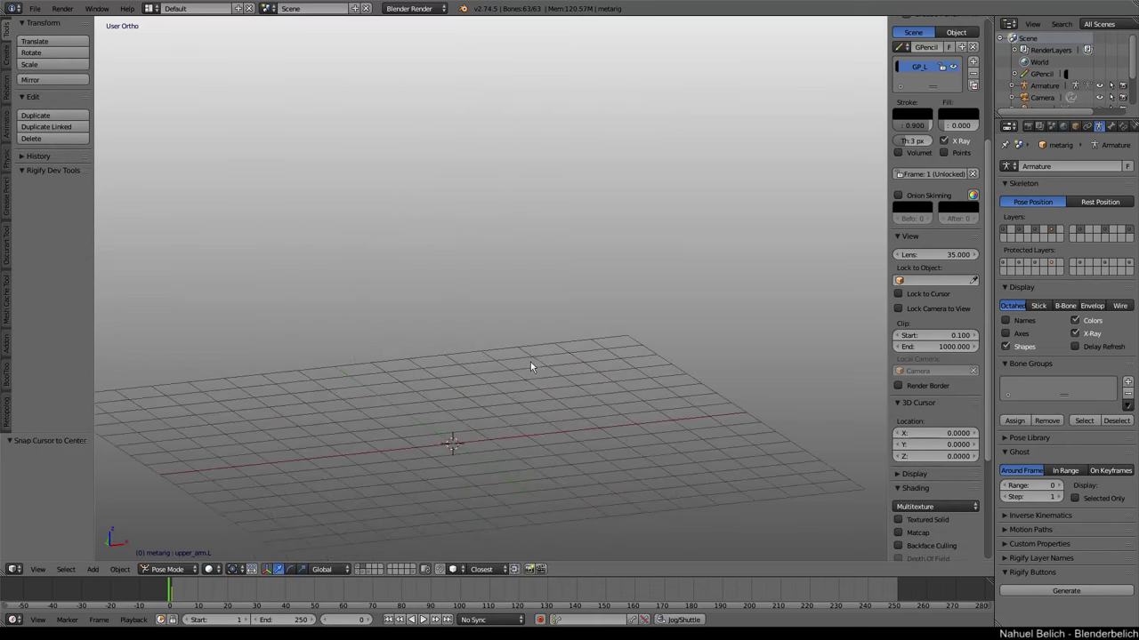
key(shift+a)
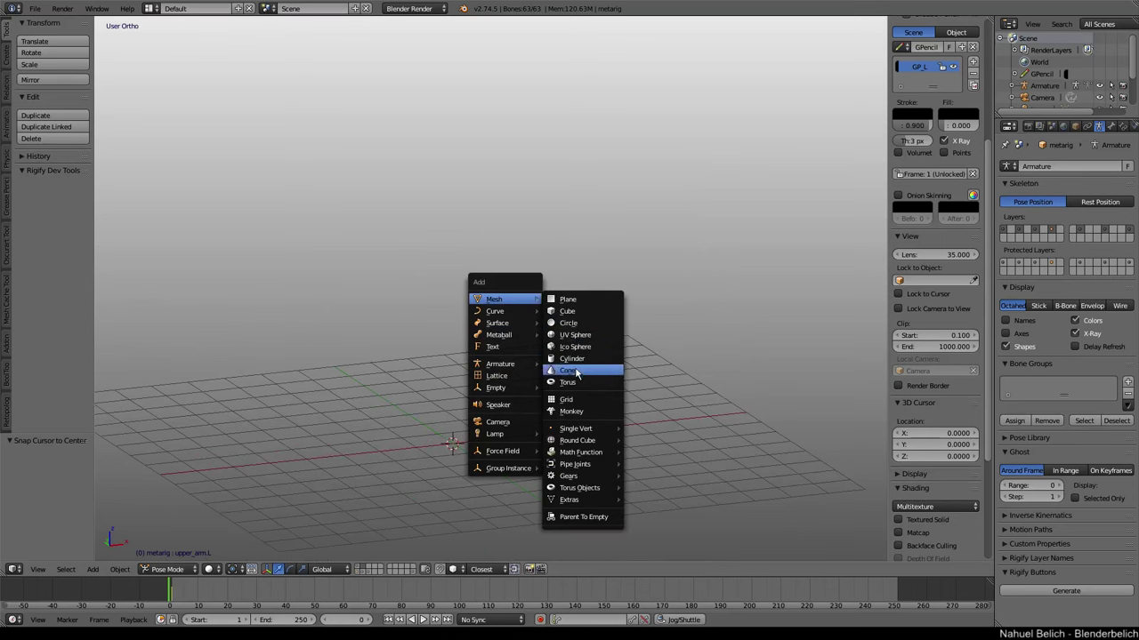
click(580, 335)
middle_drag(463, 411, 457, 371)
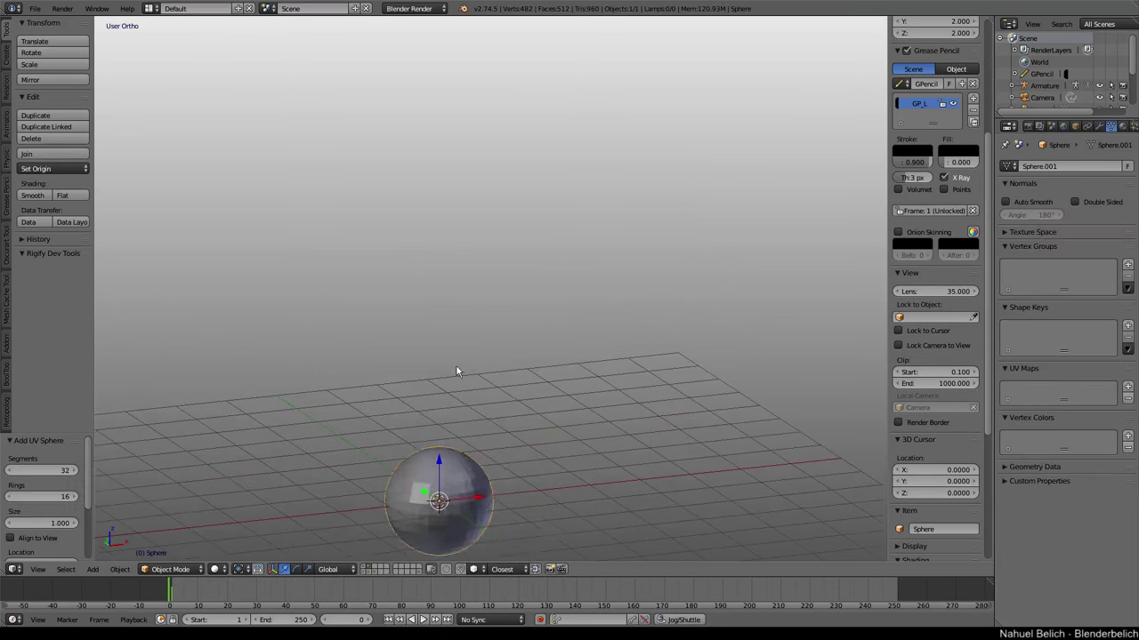
key(Tab)
middle_drag(490, 424, 457, 362)
drag(464, 371, 466, 285)
middle_drag(466, 285, 467, 289)
Lower the sphere in front ortho view so its base rests on the grid.
key(KP_1)
scroll(498, 302, up, 2)
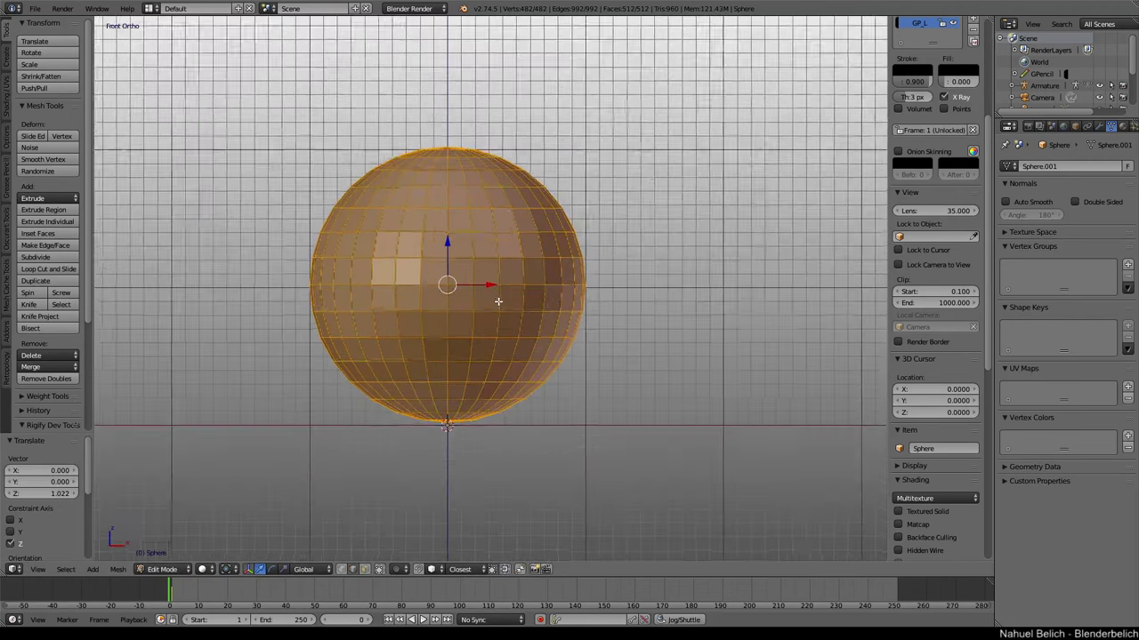
drag(447, 245, 449, 254)
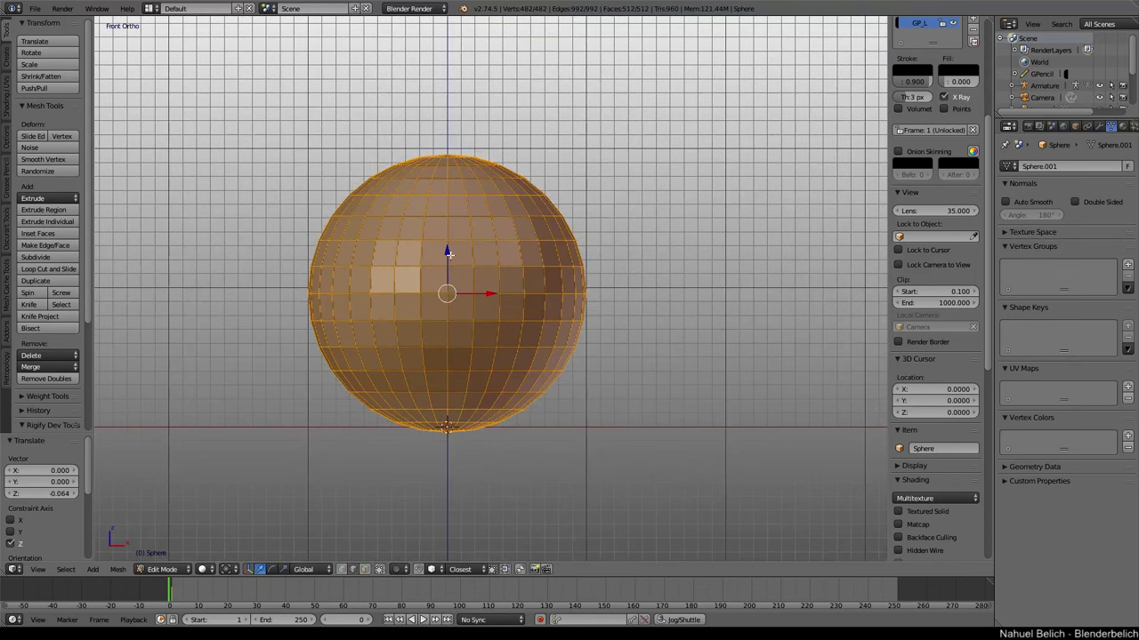
mouse_move(454, 171)
shift+middle_down()
mouse_move(456, 305)
mouse_move(463, 285)
shift+middle_up()
Select the sphere's top vertex and pull it up with proportional editing into a teardrop.
key(ctrl+Tab)
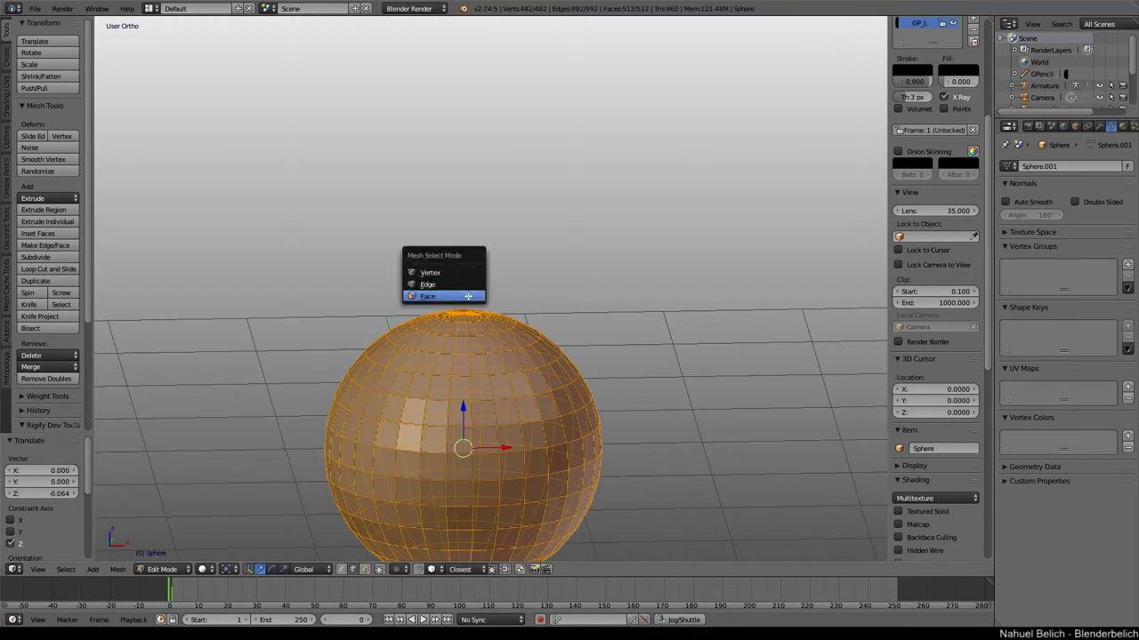
click(445, 262)
right_click(459, 310)
scroll(470, 349, down, 2)
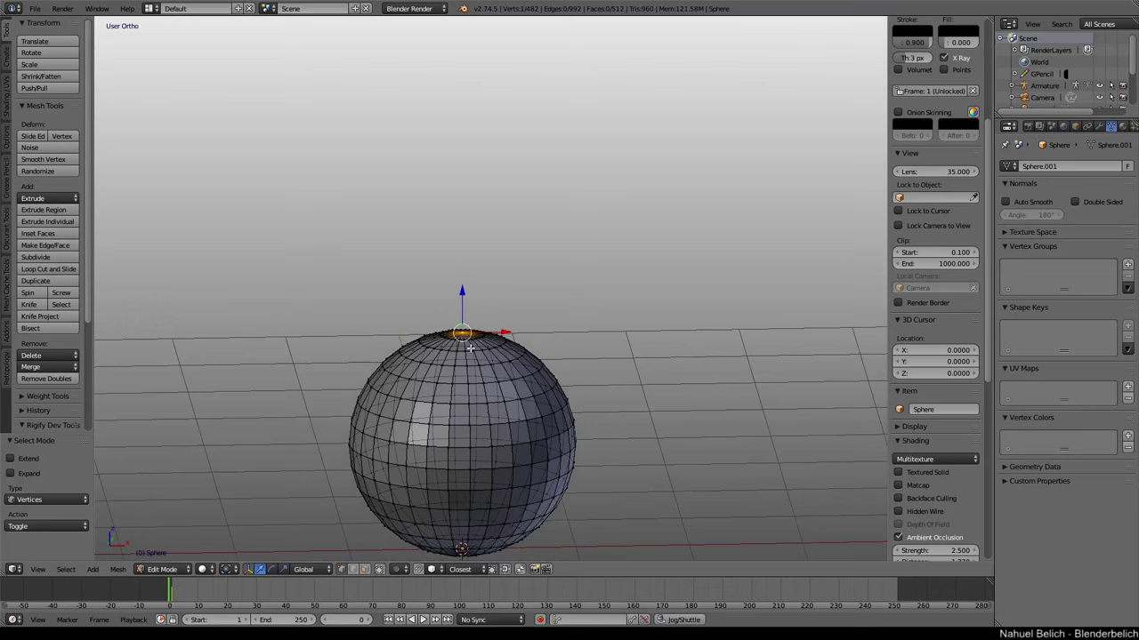
key(o)
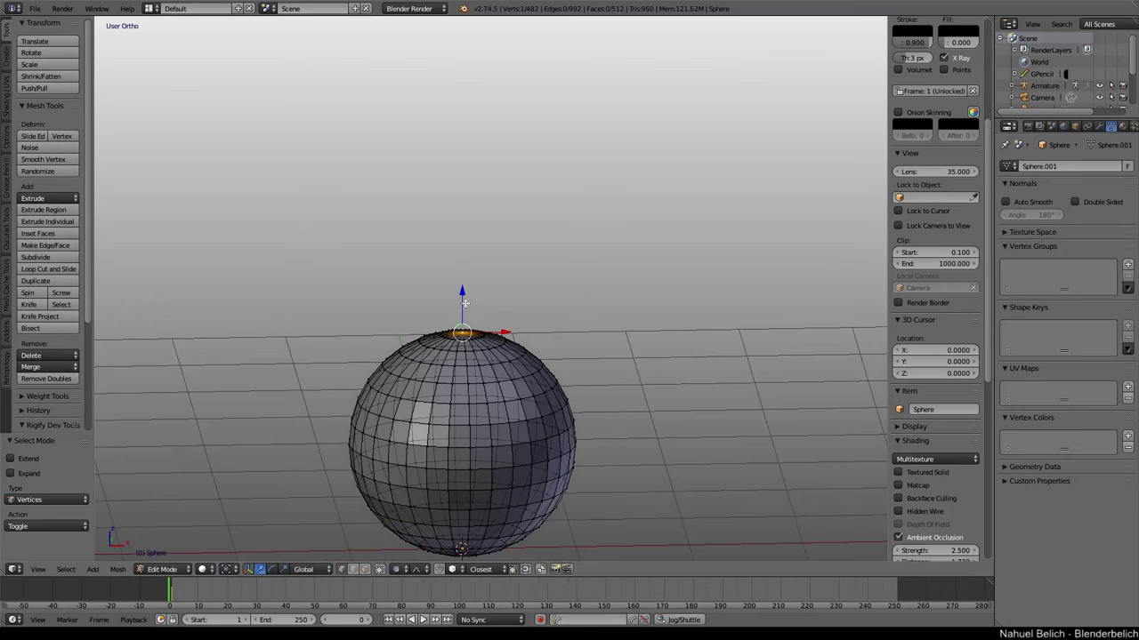
drag(465, 303, 467, 238)
Stretch the top further into an egg shape and return to front ortho view.
scroll(466, 238, down, 3)
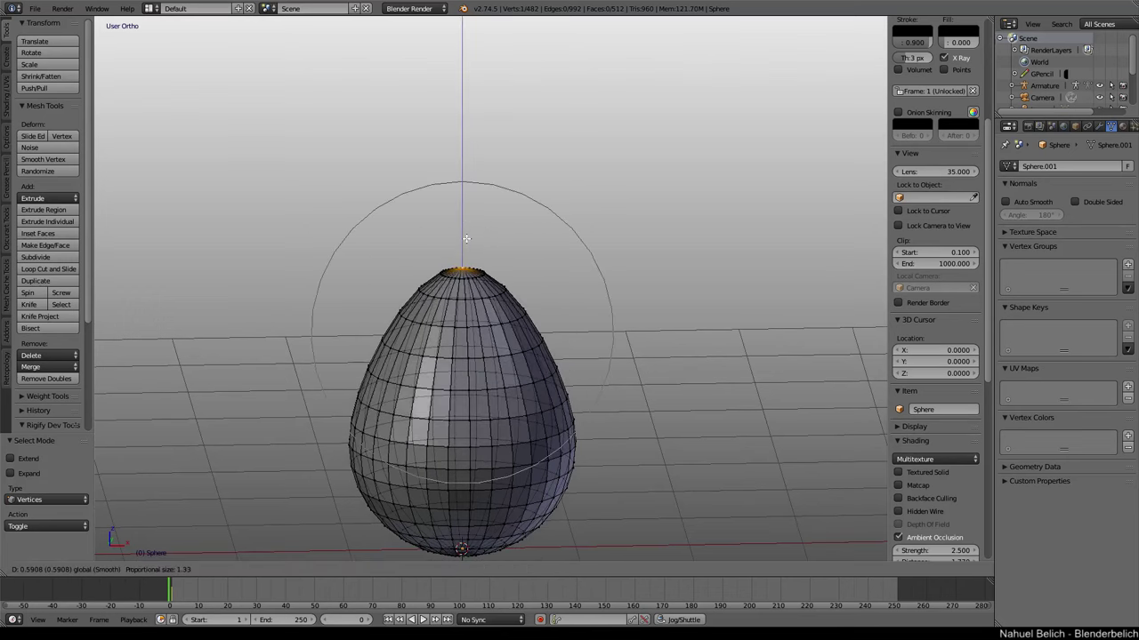
scroll(466, 237, down, 1)
scroll(466, 237, down, 2)
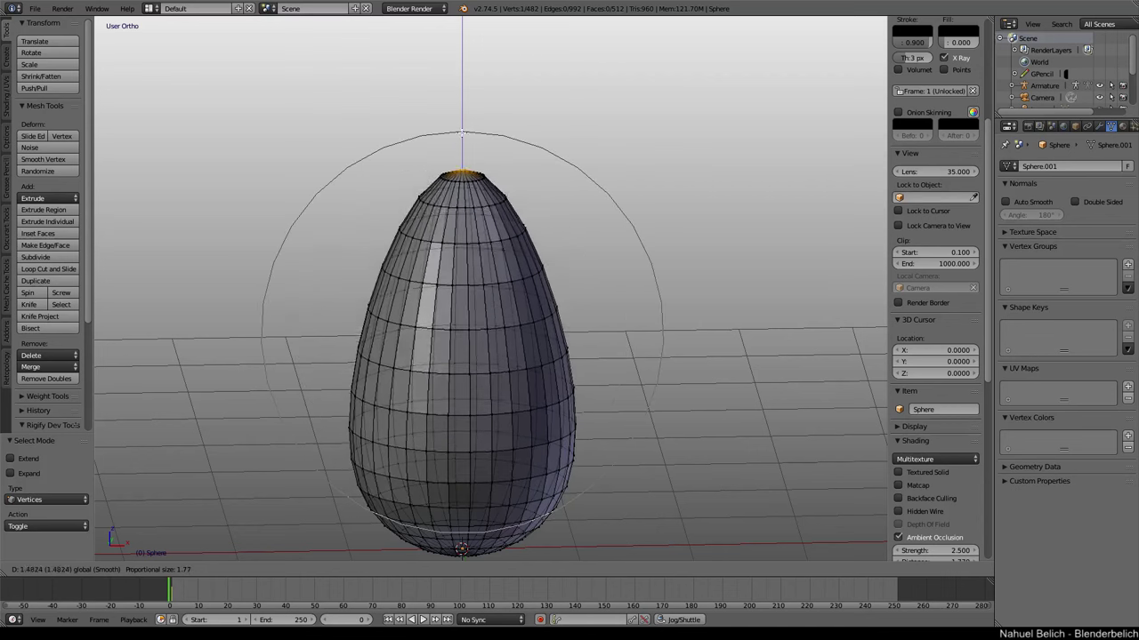
drag(466, 238, 466, 124)
mouse_move(466, 125)
middle_down()
mouse_move(470, 247)
mouse_move(490, 321)
middle_up()
key(KP_1)
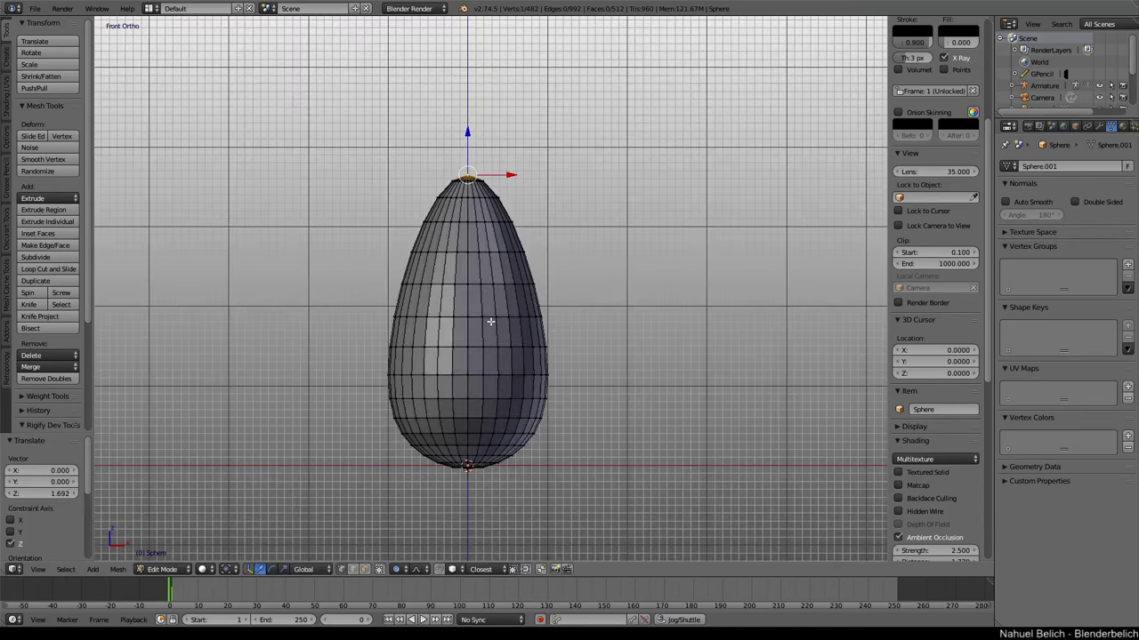
Add three edge loops across the egg: middle, near the top, and near the bottom.
key(ctrl+r)
click(533, 302)
right_click(533, 302)
key(ctrl+r)
click(507, 213)
right_click(507, 214)
key(ctrl+r)
click(534, 388)
right_click(534, 388)
mouse_move(534, 388)
middle_down()
mouse_move(497, 388)
mouse_move(499, 405)
middle_up()
Add a single-bone armature and extend its tip up to the egg's top in wireframe front view.
key(Tab)
key(shift+a)
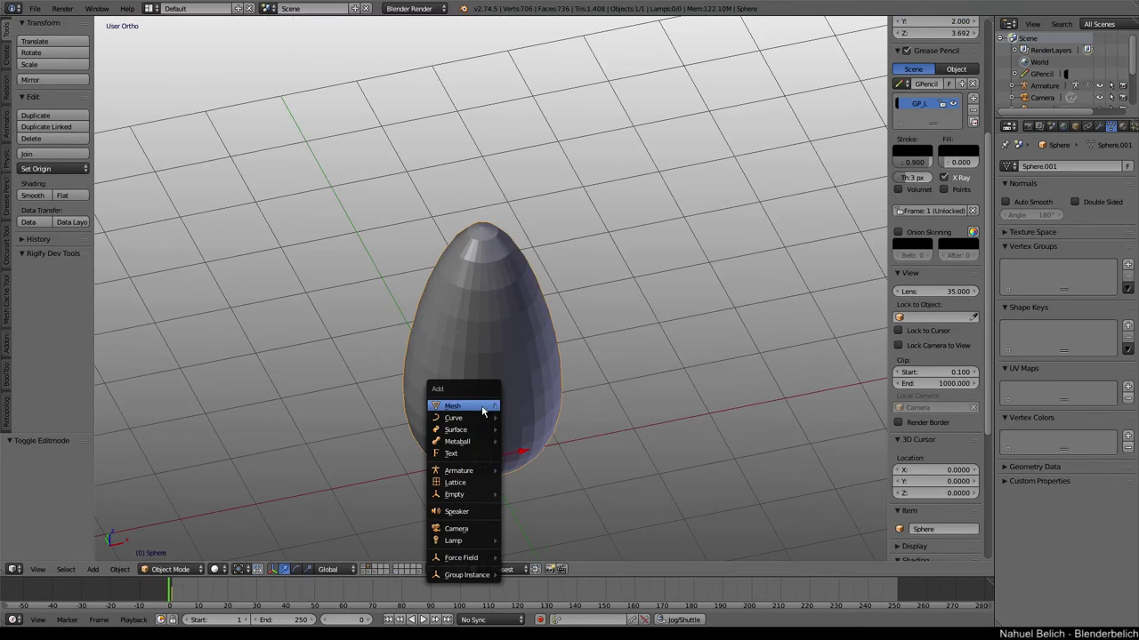
mouse_move(459, 471)
click(532, 471)
key(z)
key(KP_1)
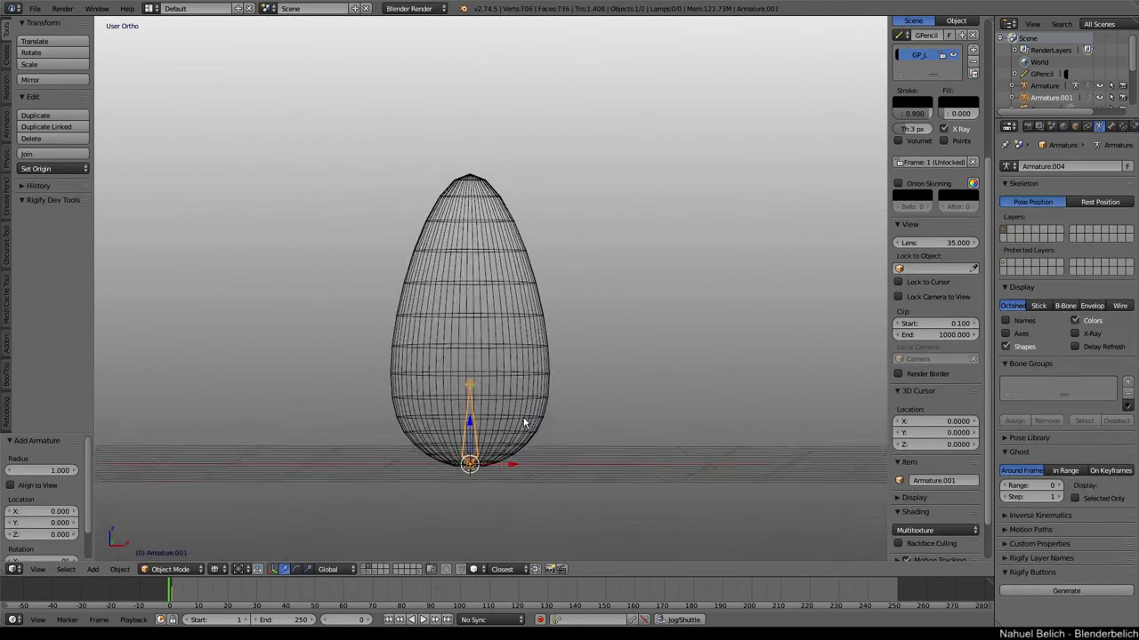
key(KP_5)
key(Tab)
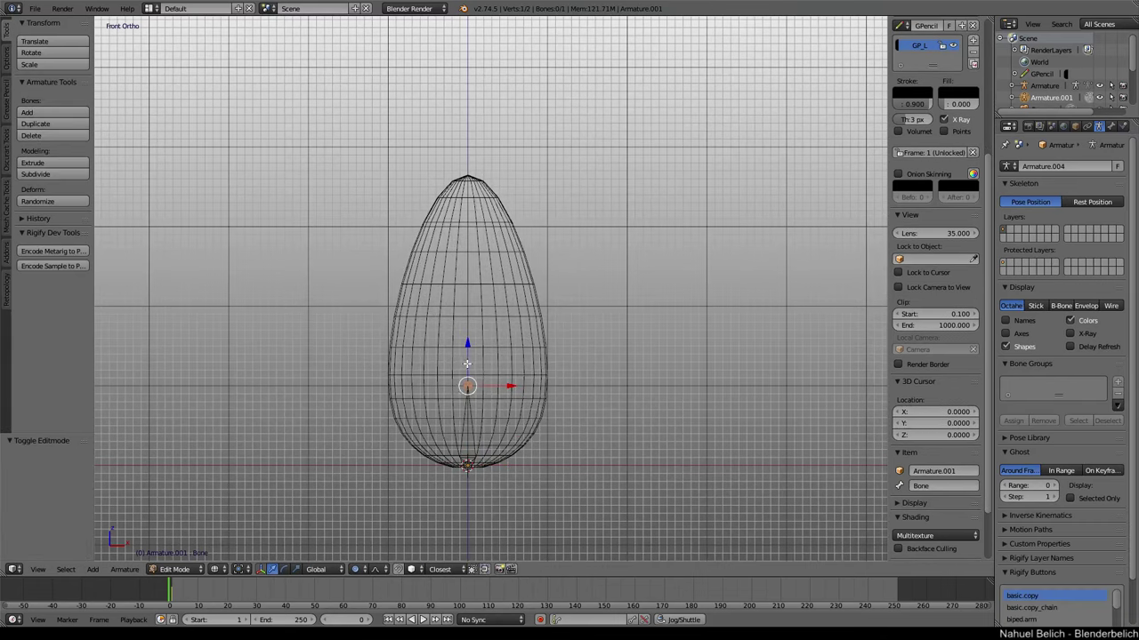
drag(467, 363, 470, 155)
Subdivide the bone with Number of Cuts 3 into a four-bone chain.
key(a)
key(w)
click(480, 353)
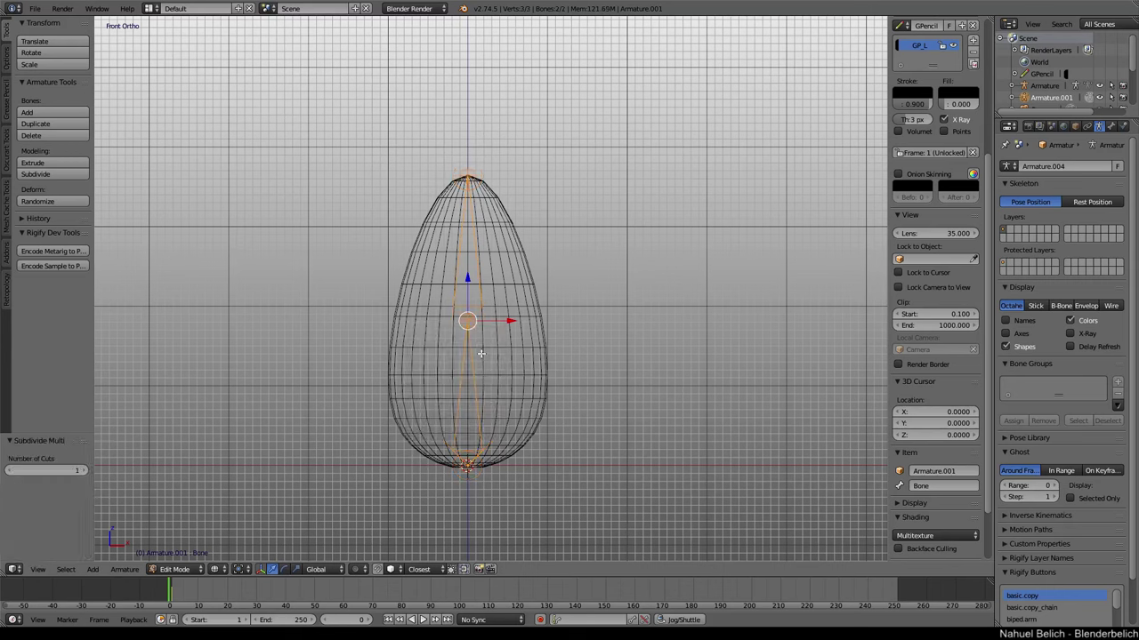
click(82, 470)
click(83, 470)
key(Tab)
Enable armature X-Ray in solid shading and parent the egg mesh to the armature.
mouse_move(492, 293)
middle_down()
mouse_move(552, 356)
mouse_move(534, 331)
mouse_move(525, 342)
middle_up()
key(z)
click(1075, 334)
right_click(535, 338)
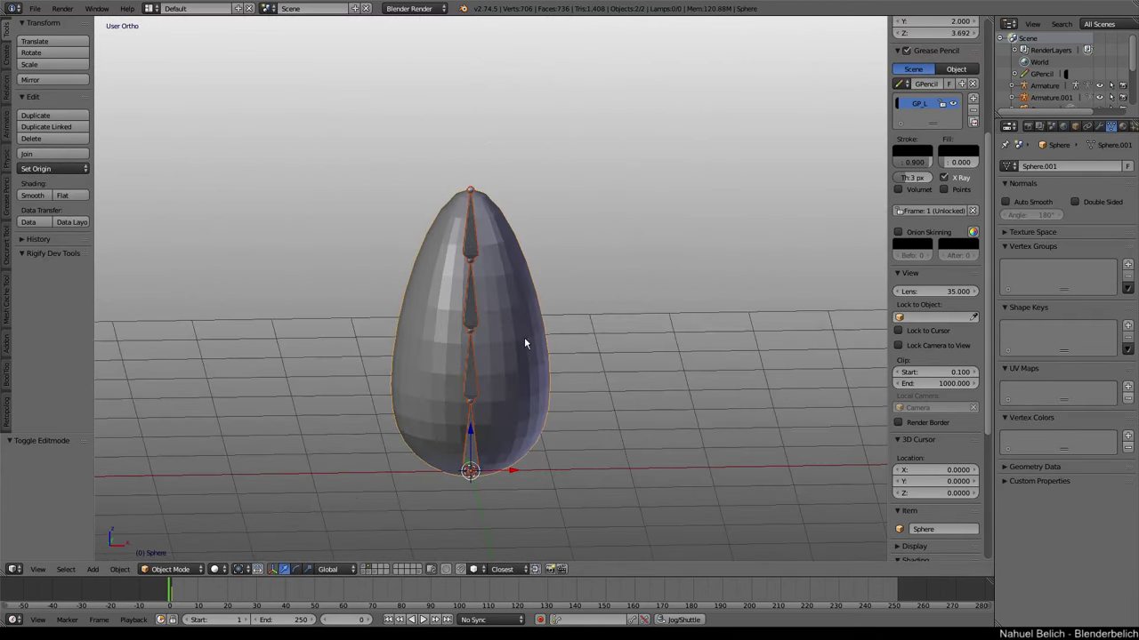
key(ctrl+p)
click(532, 338)
right_click(532, 343)
middle_drag(533, 392, 519, 381)
key(KP_1)
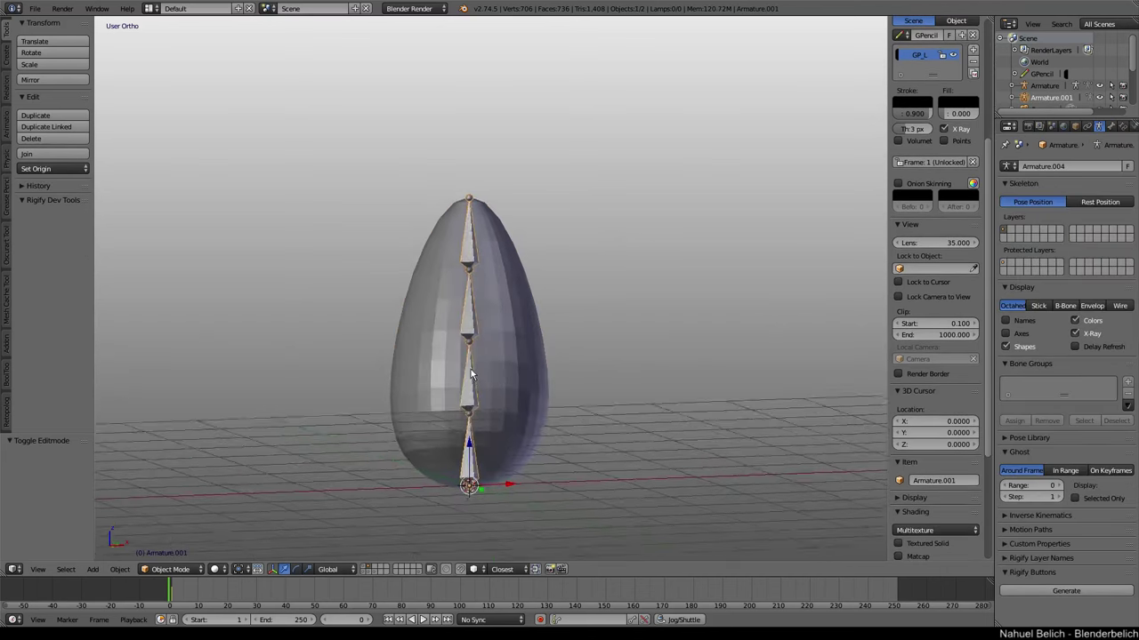
right_click(534, 380)
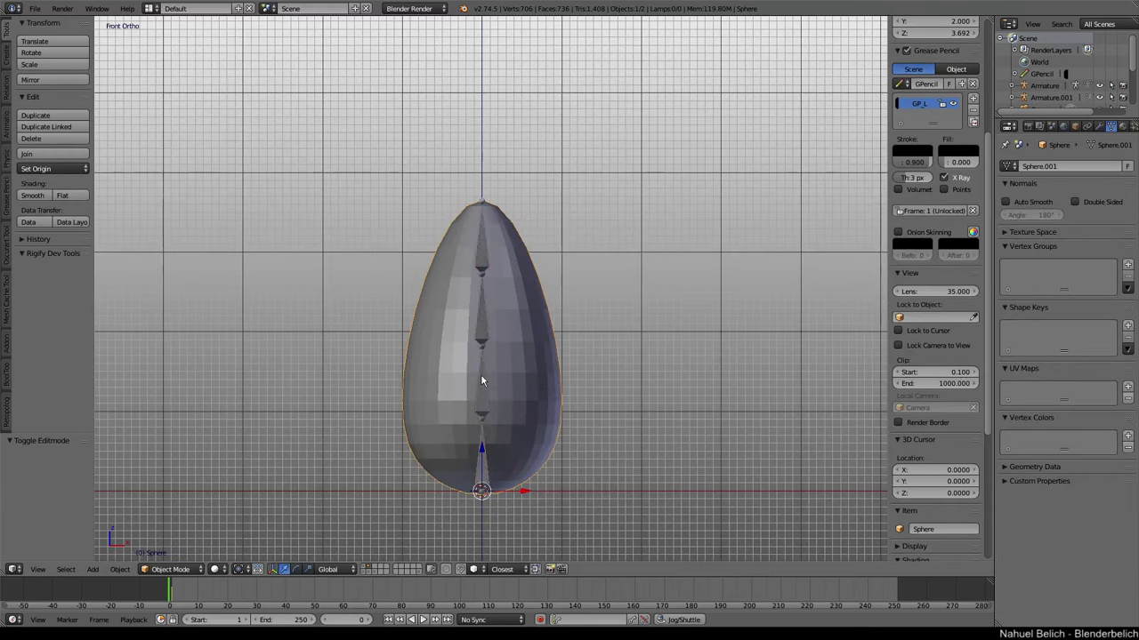
Parent the egg to the armature With Automatic Weights, then select only the armature.
shift+right_click(481, 380)
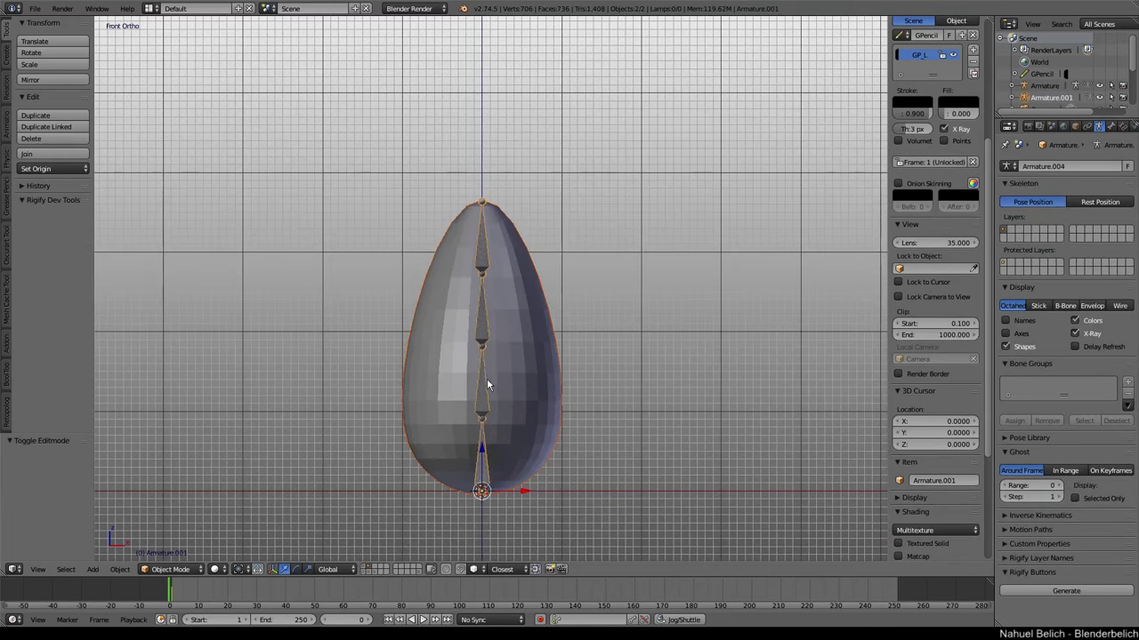
key(ctrl+p)
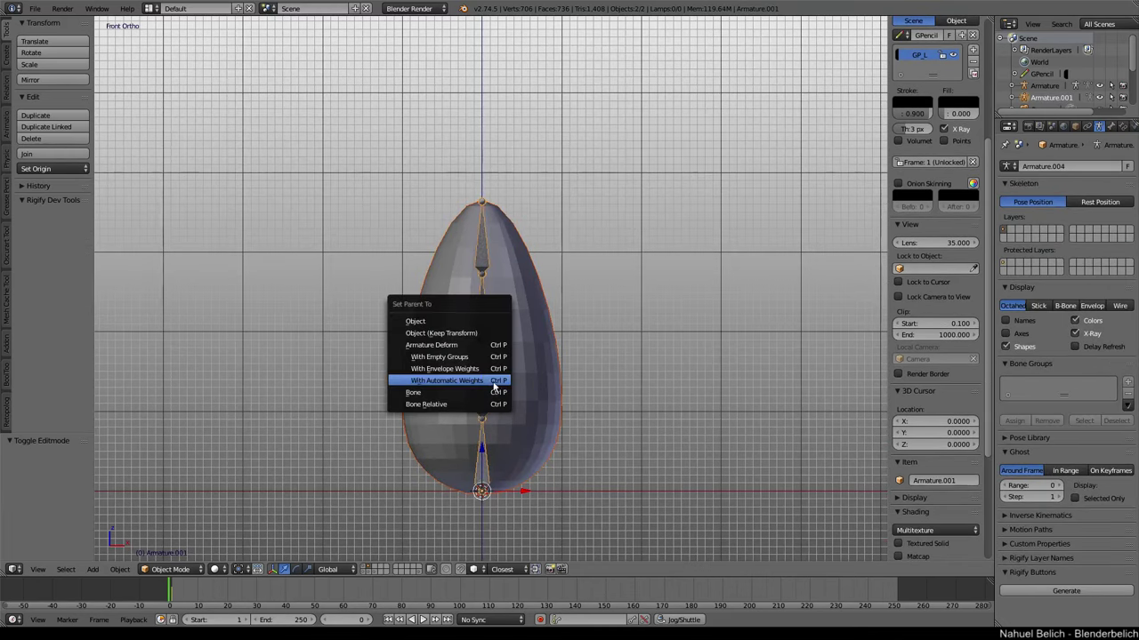
click(494, 381)
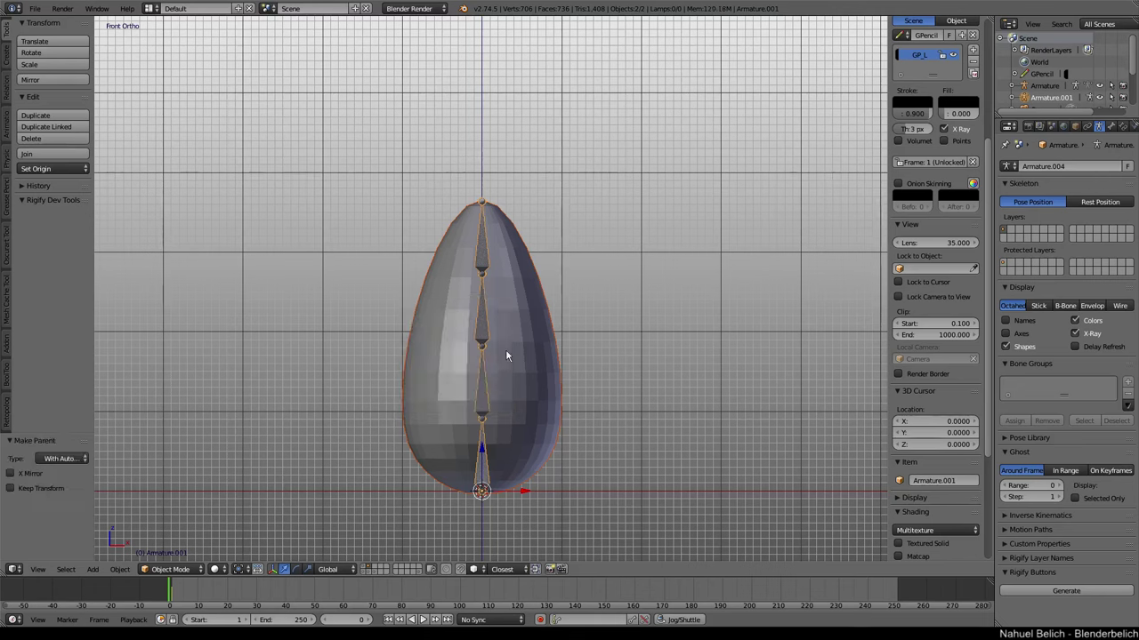
right_click(478, 304)
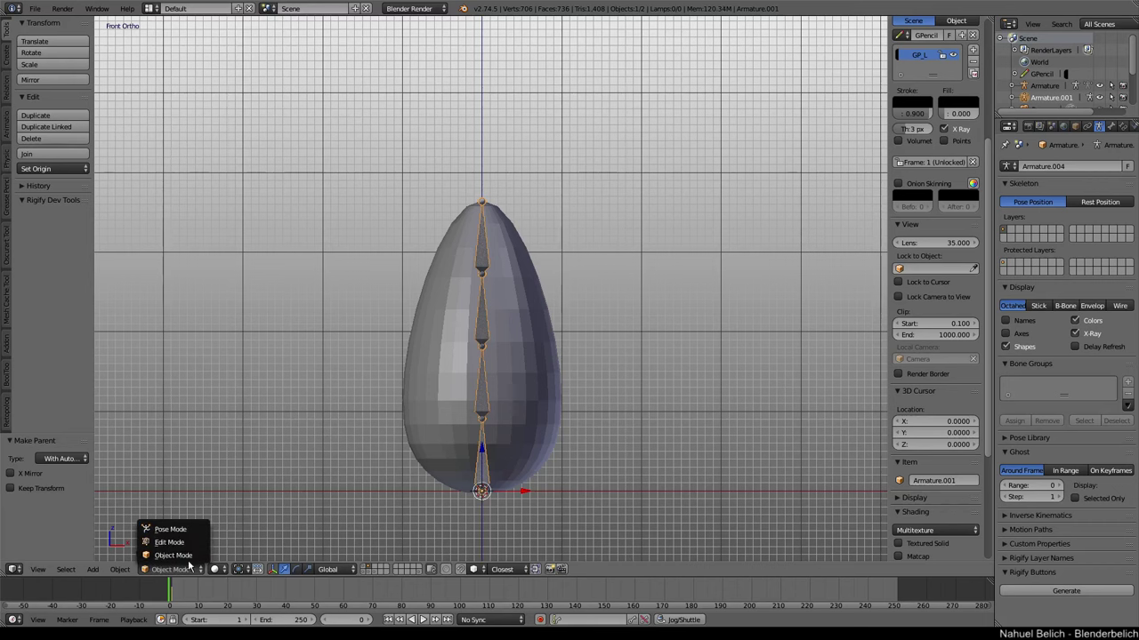
click(183, 531)
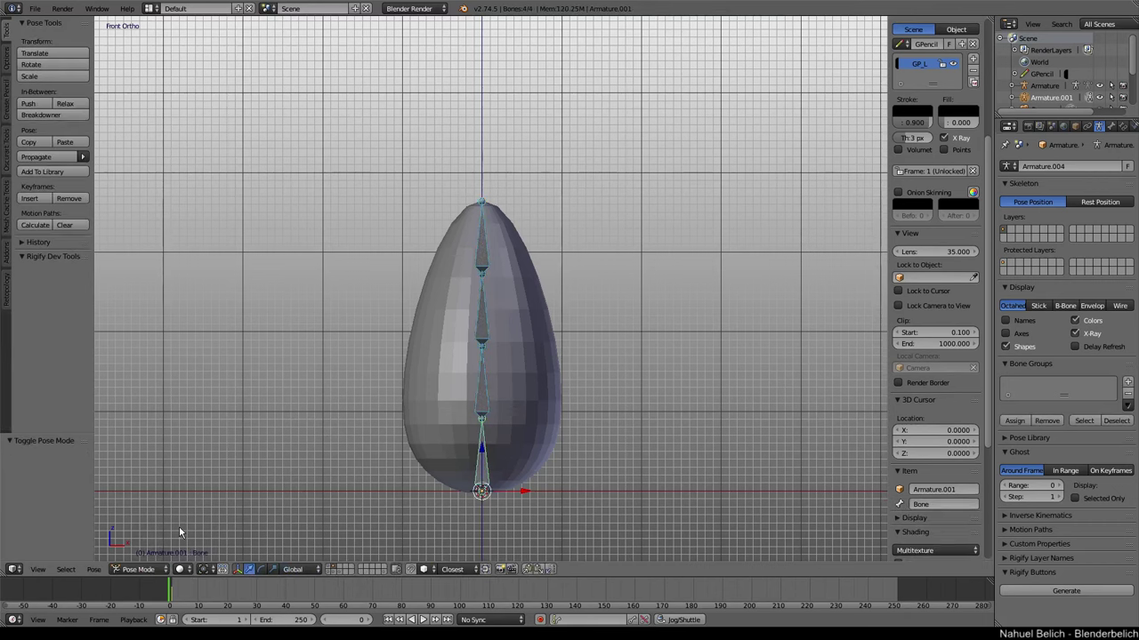
scroll(549, 321, up, 1)
scroll(547, 282, up, 1)
scroll(548, 283, up, 1)
right_click(494, 334)
key(r)
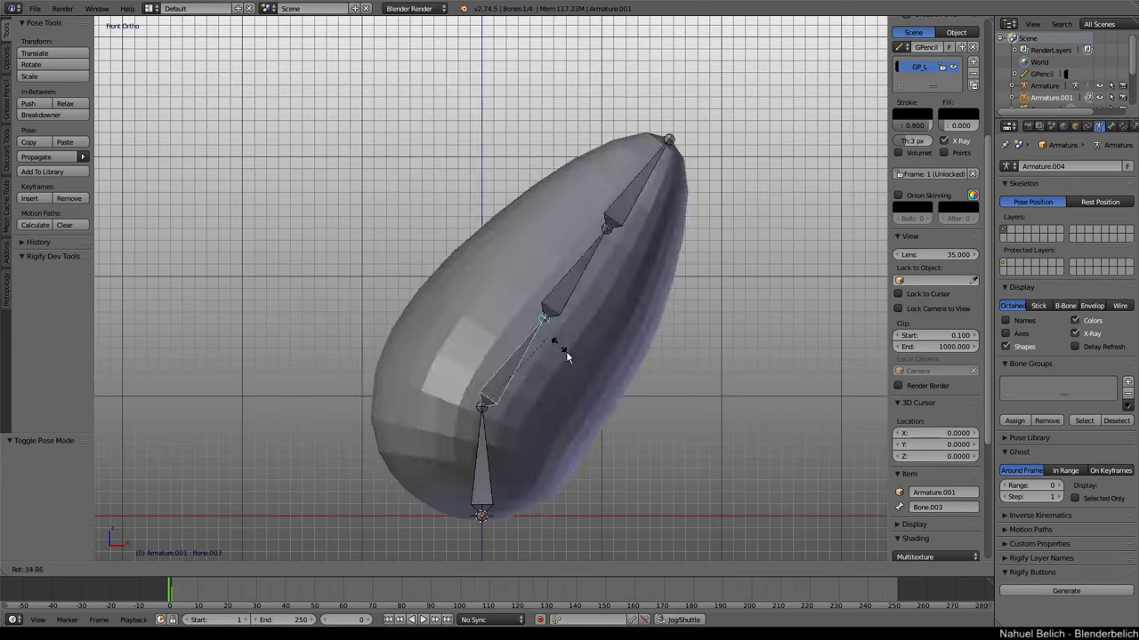
right_click(548, 325)
right_click(481, 204)
key(r)
right_click(538, 301)
right_click(482, 189)
key(r)
right_click(488, 189)
mouse_move(508, 251)
middle_down()
mouse_move(646, 282)
mouse_move(557, 285)
middle_up()
scroll(603, 262, down, 1)
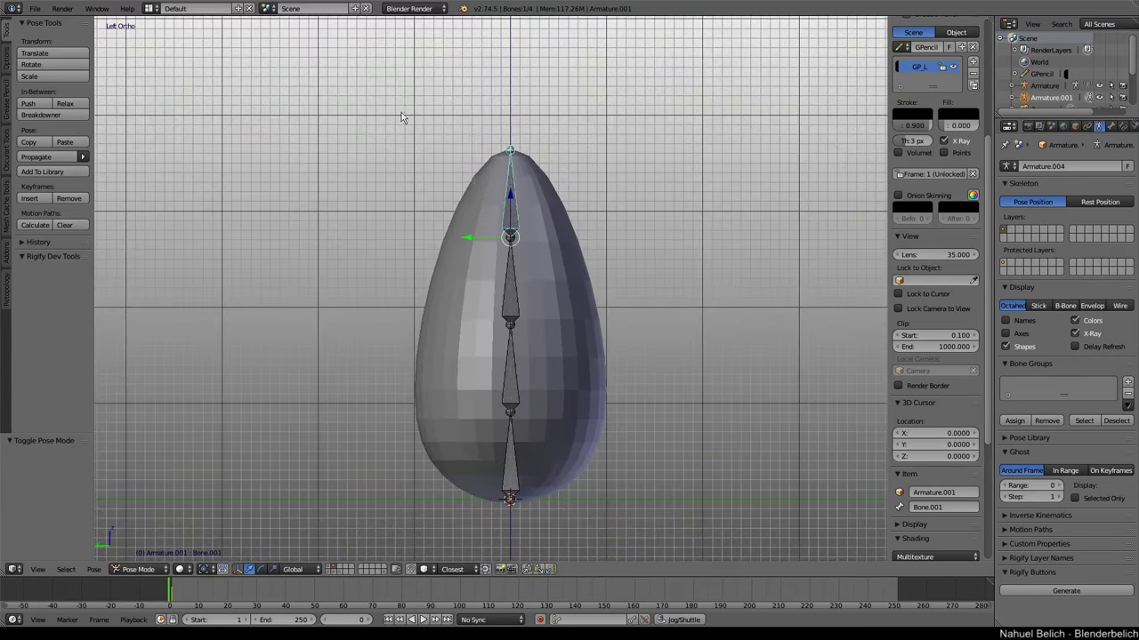
middle_drag(514, 528, 496, 364)
Zoom in on the egg in front orthographic wireframe view.
key(KP_1)
scroll(486, 329, up, 2)
scroll(521, 326, up, 2)
key(z)
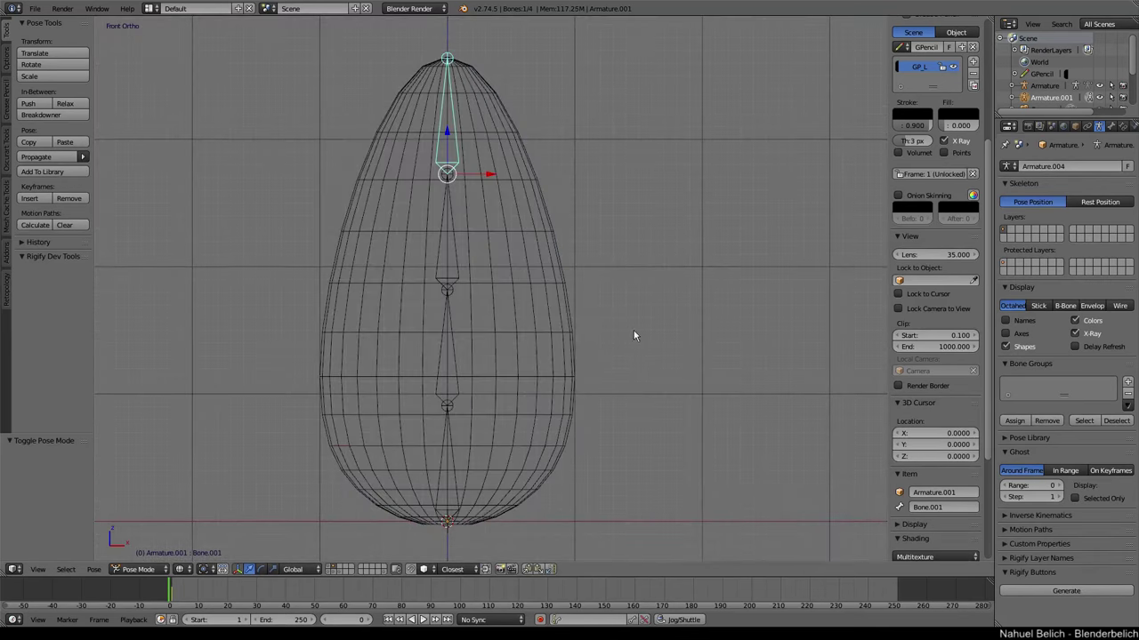
scroll(494, 360, up, 1)
shift+middle_drag(494, 361, 502, 339)
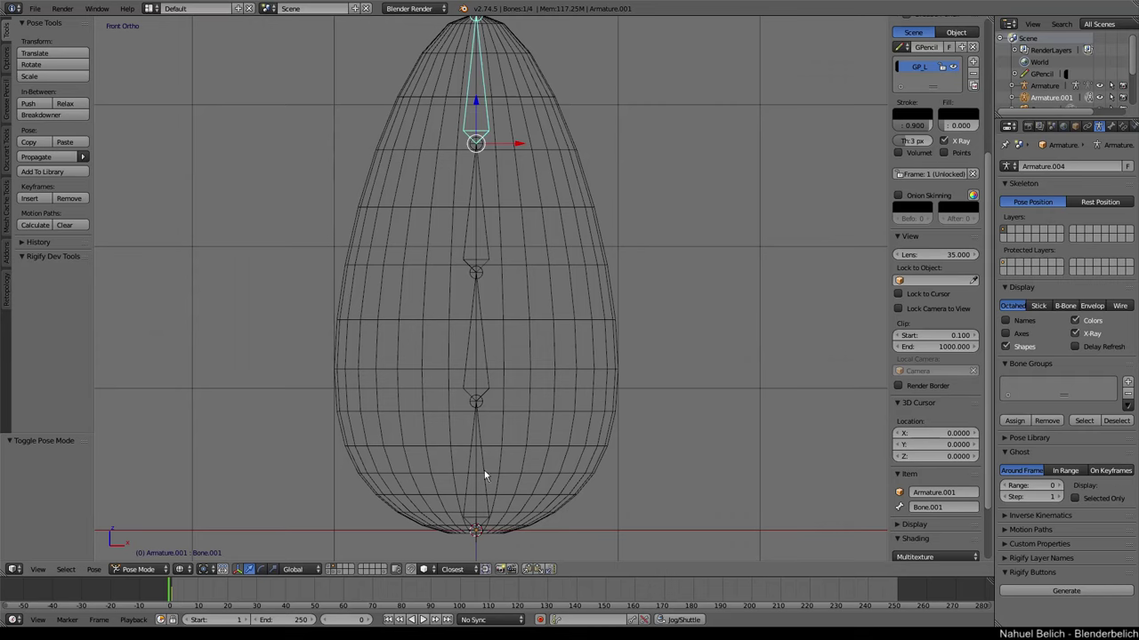
Sketch grease-pencil strokes outlining the lower, middle and upper bones, with lines running right.
mouse_move(474, 406)
mouse_down()
mouse_move(479, 436)
mouse_move(476, 400)
mouse_up()
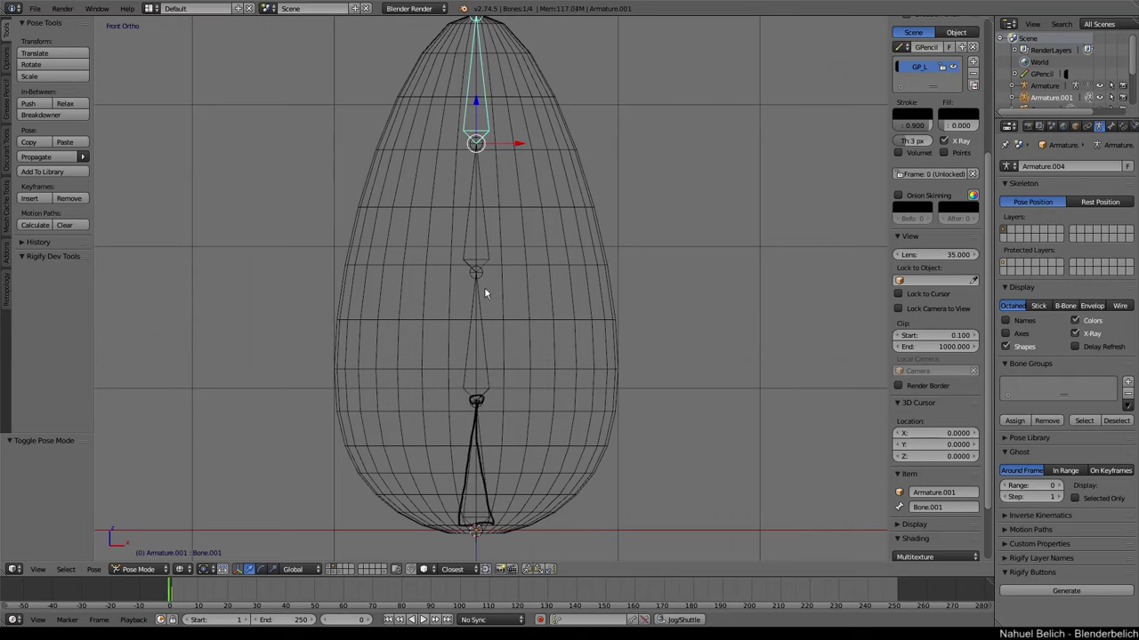
mouse_move(475, 273)
mouse_down()
mouse_move(476, 400)
mouse_move(479, 278)
mouse_move(456, 269)
mouse_up()
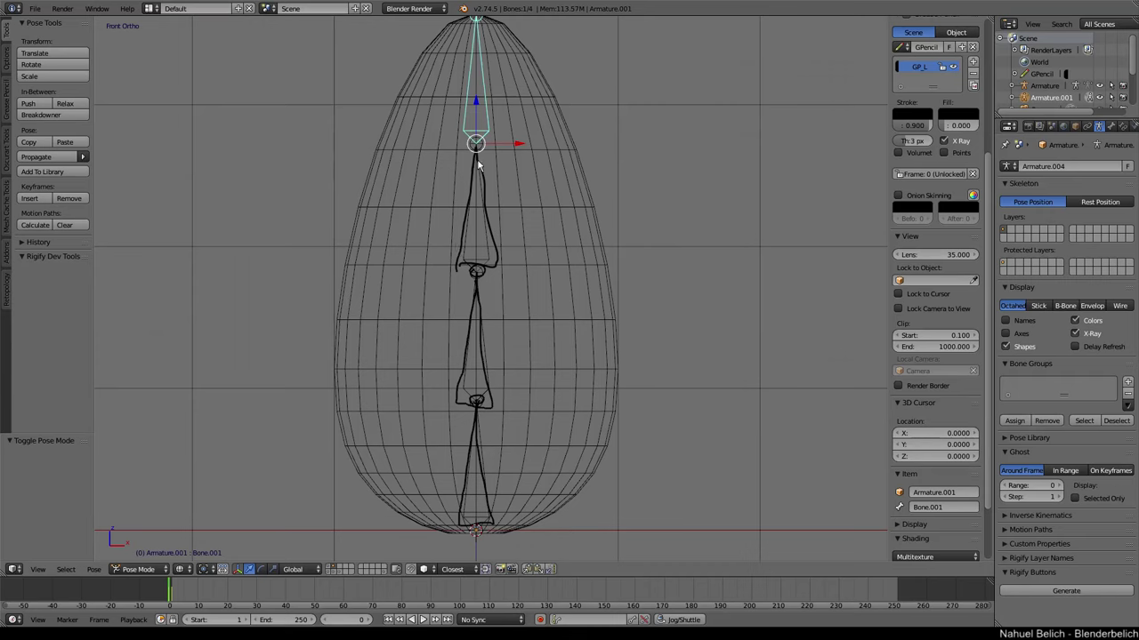
drag(488, 138, 470, 142)
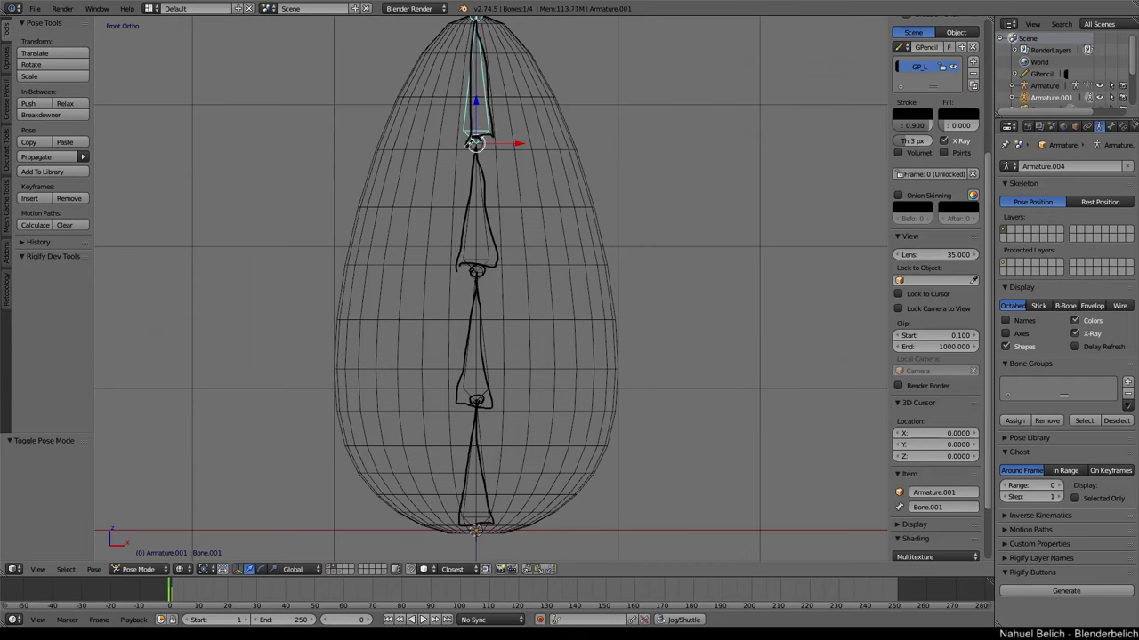
drag(487, 258, 583, 220)
mouse_move(495, 216)
mouse_down()
mouse_move(627, 200)
mouse_move(634, 162)
mouse_up()
Add grease-pencil lines and small loops across the egg's left side.
mouse_move(487, 164)
mouse_down()
mouse_move(624, 140)
mouse_move(322, 152)
mouse_up()
drag(491, 184, 308, 187)
drag(467, 217, 287, 234)
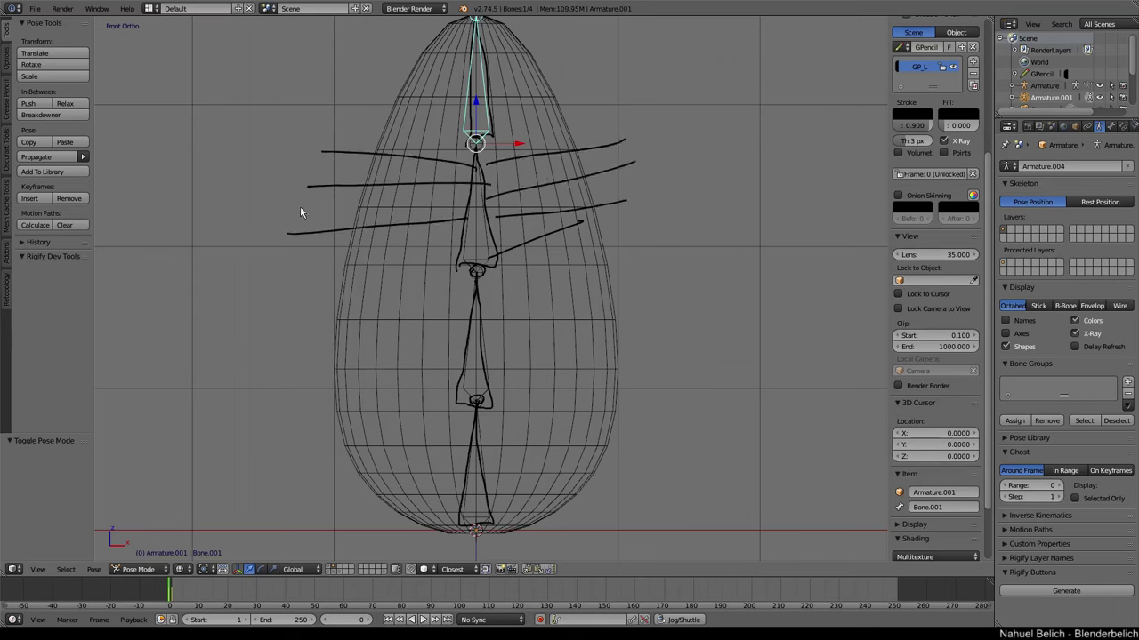
drag(387, 146, 339, 230)
drag(471, 85, 345, 143)
drag(474, 108, 321, 191)
drag(475, 80, 436, 65)
drag(387, 161, 379, 153)
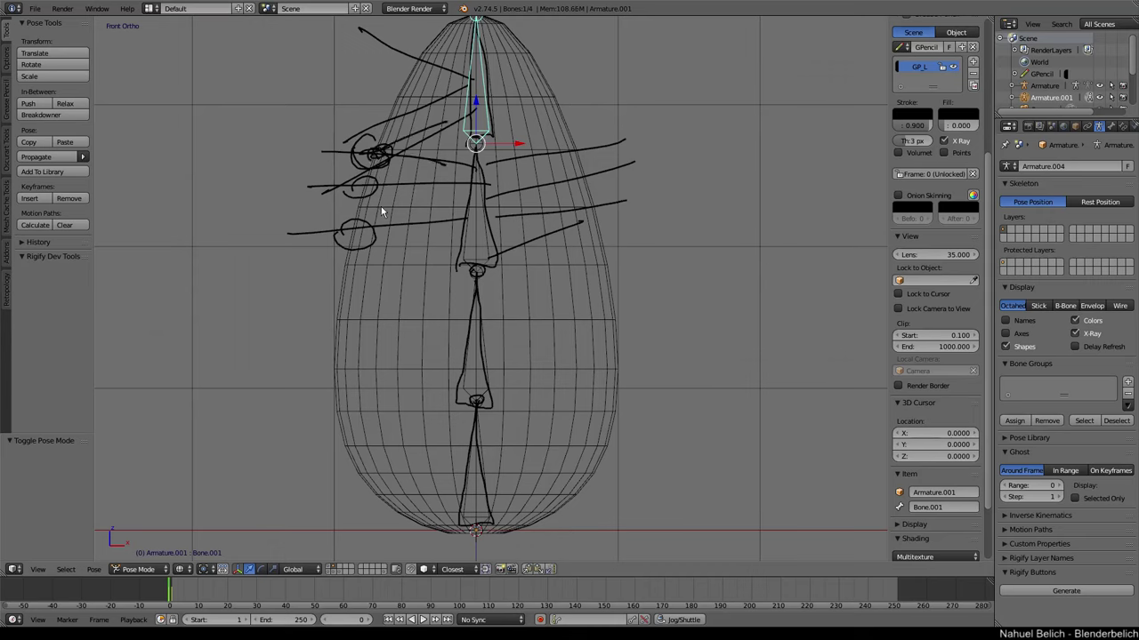
Show only the hand model's scene layer in solid shading and orbit around the hand.
shift+click(339, 573)
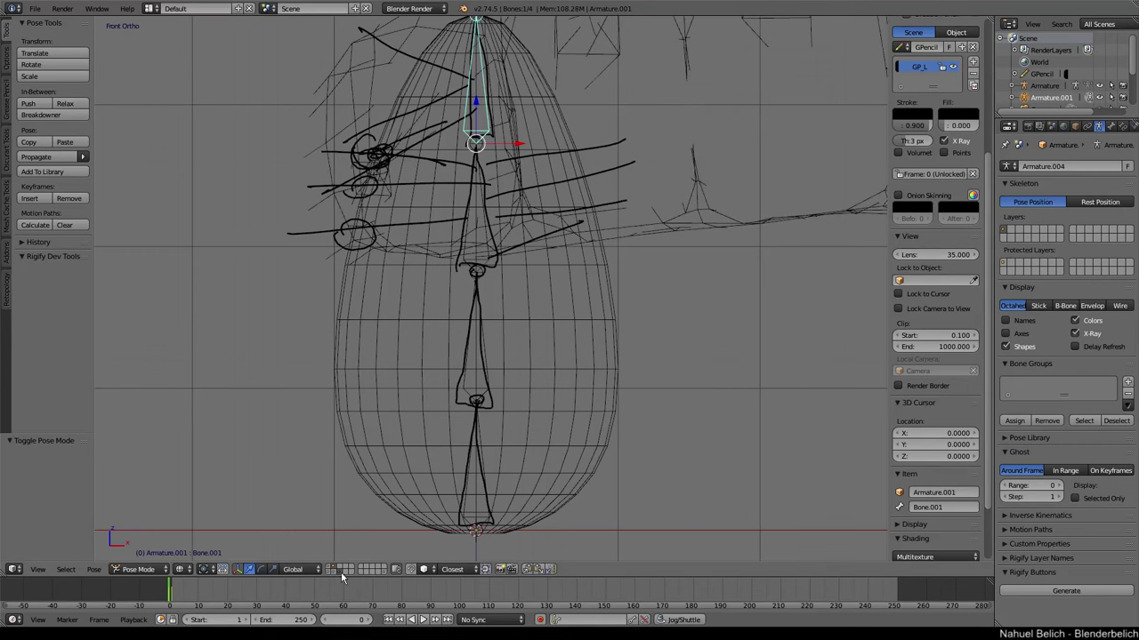
click(341, 576)
middle_drag(377, 494, 546, 338)
key(z)
mouse_move(541, 297)
middle_down()
mouse_move(498, 353)
mouse_move(505, 326)
middle_up()
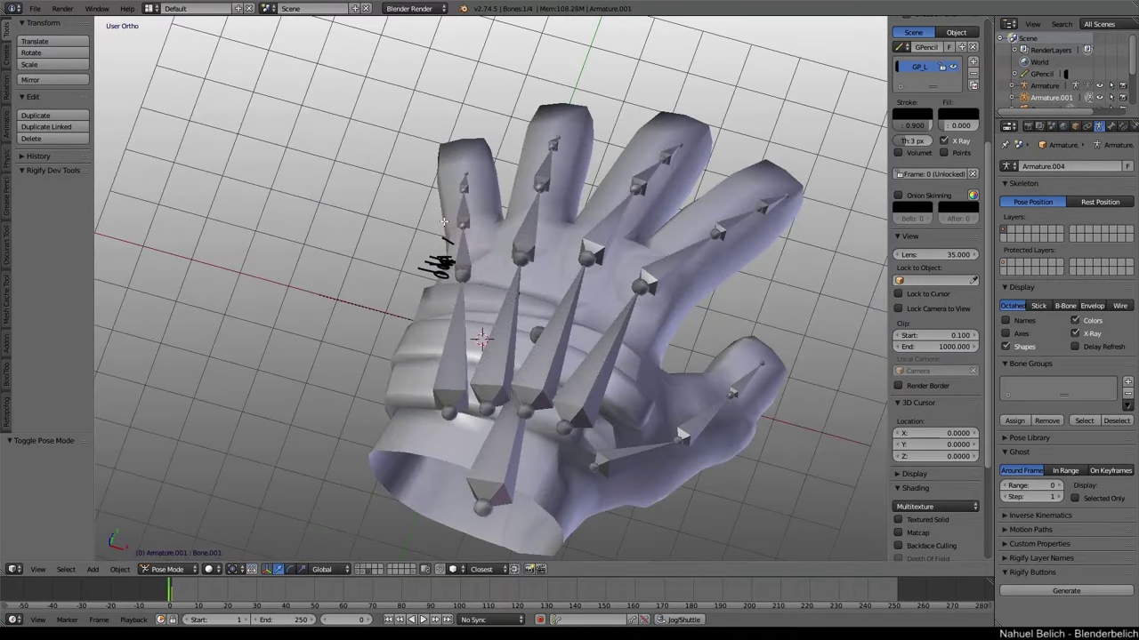
Parent the hand mesh to the active metarig using With Automatic Weights.
mouse_move(443, 220)
middle_down()
mouse_move(518, 290)
mouse_move(618, 235)
mouse_move(477, 353)
mouse_move(437, 336)
middle_up()
right_click(453, 343)
key(ctrl+Tab)
right_click(437, 337)
shift+right_click(472, 375)
shift+right_click(471, 378)
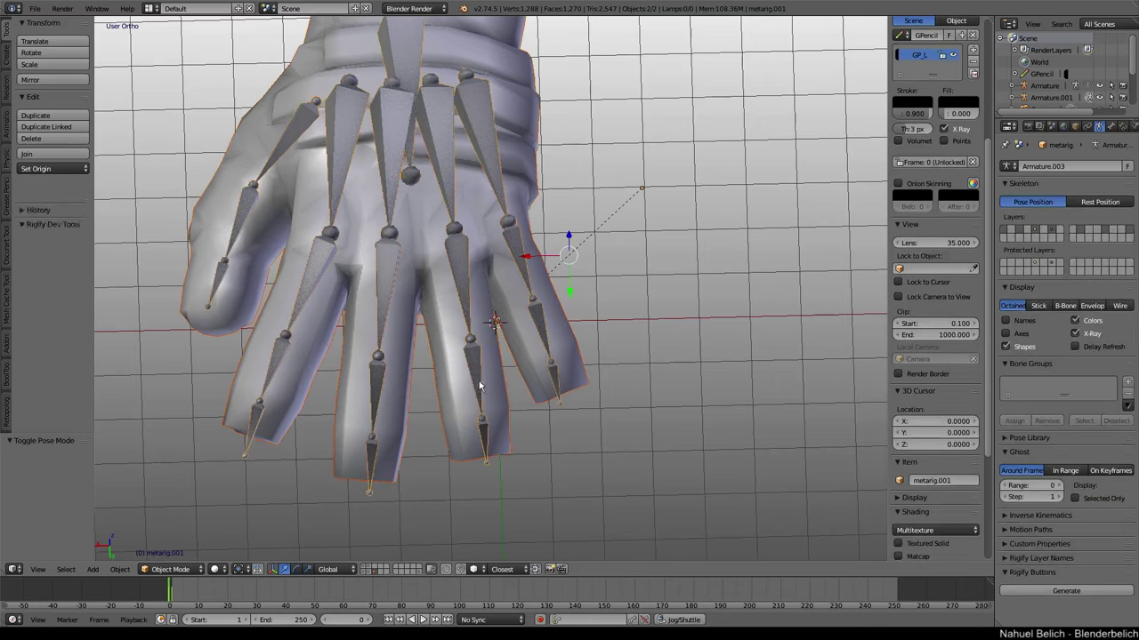
key(ctrl+p)
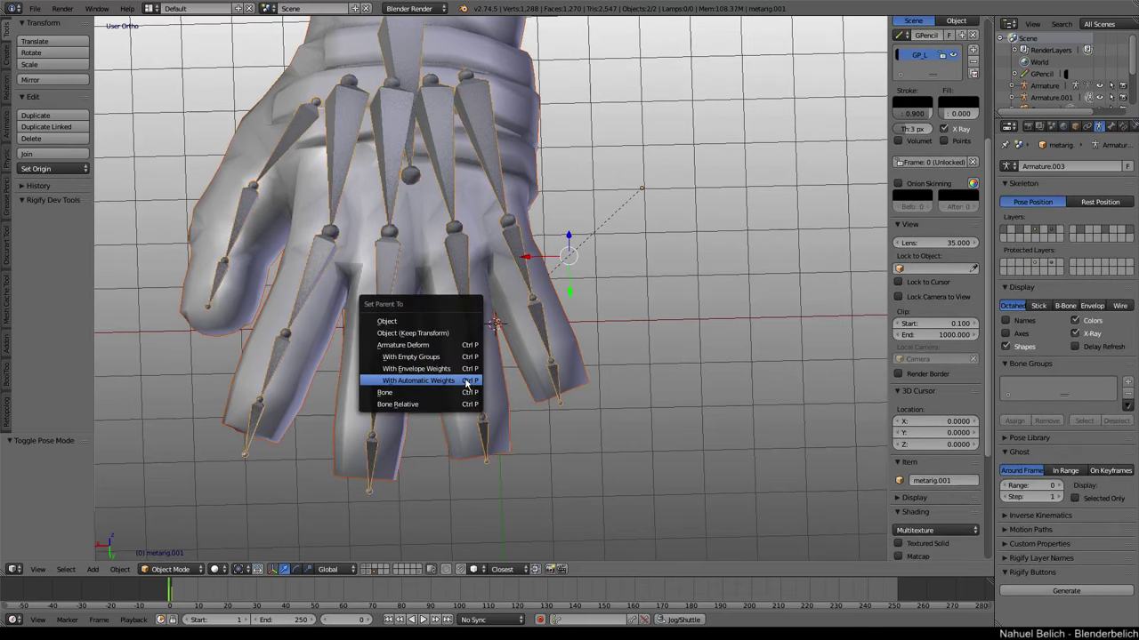
click(467, 381)
In Pose Mode, test-rotate ring-finger bones f_ring.02.L and f_ring.01.L, cancelling each bend.
key(ctrl+Tab)
right_click(485, 409)
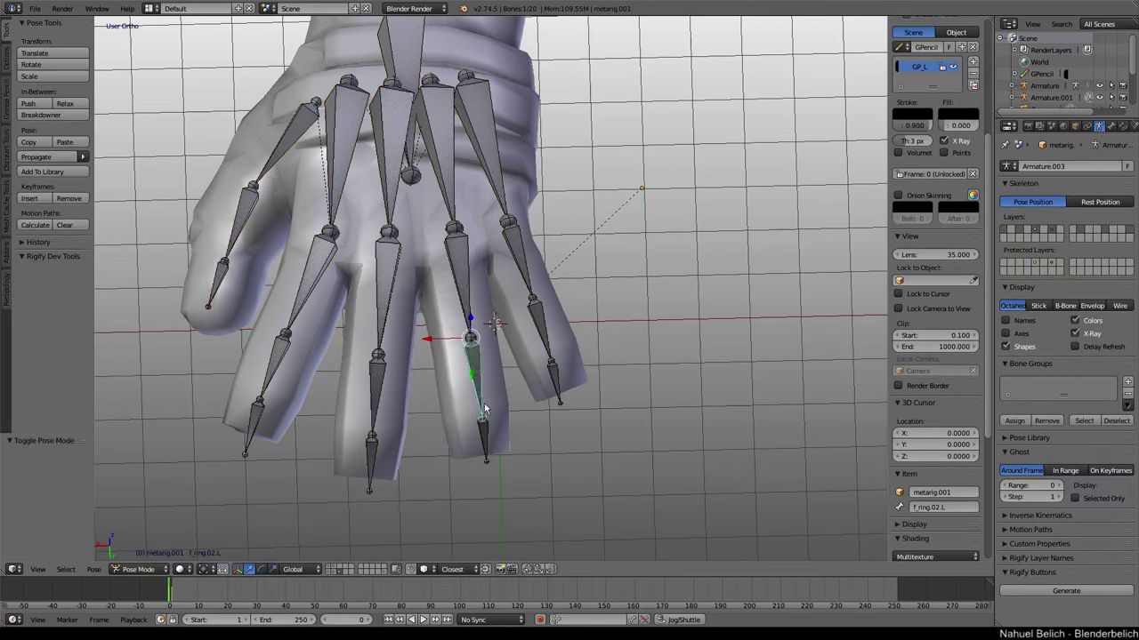
key(r)
key(Escape)
right_click(460, 276)
key(r)
key(Escape)
mouse_move(498, 287)
middle_down()
mouse_move(449, 375)
mouse_move(430, 330)
mouse_move(448, 283)
middle_up()
key(r)
key(Escape)
Sketch grease-pencil hatch strokes across the ring and middle fingers.
mouse_move(435, 282)
mouse_down()
mouse_move(389, 301)
mouse_move(373, 332)
mouse_up()
drag(443, 316, 359, 373)
drag(362, 292, 452, 281)
drag(352, 321, 418, 329)
drag(349, 364, 400, 371)
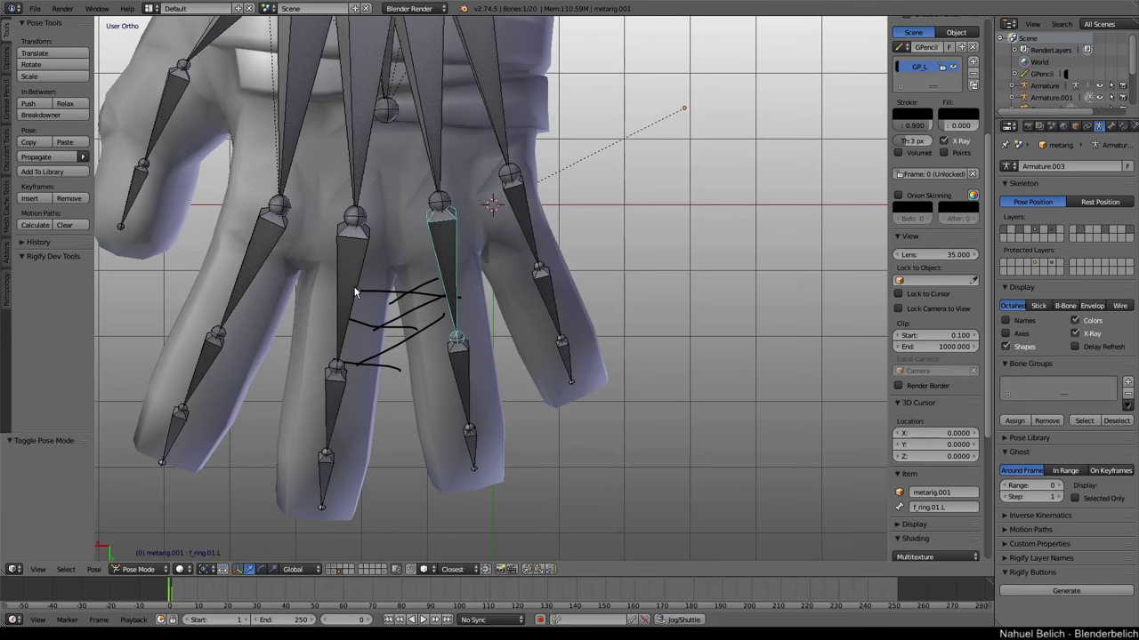
Erase the earlier scribbles and draw small looped strokes between the fingers.
drag(385, 293, 389, 294)
right_drag(400, 290, 351, 347)
drag(357, 299, 406, 312)
right_drag(405, 321, 401, 307)
drag(437, 295, 411, 312)
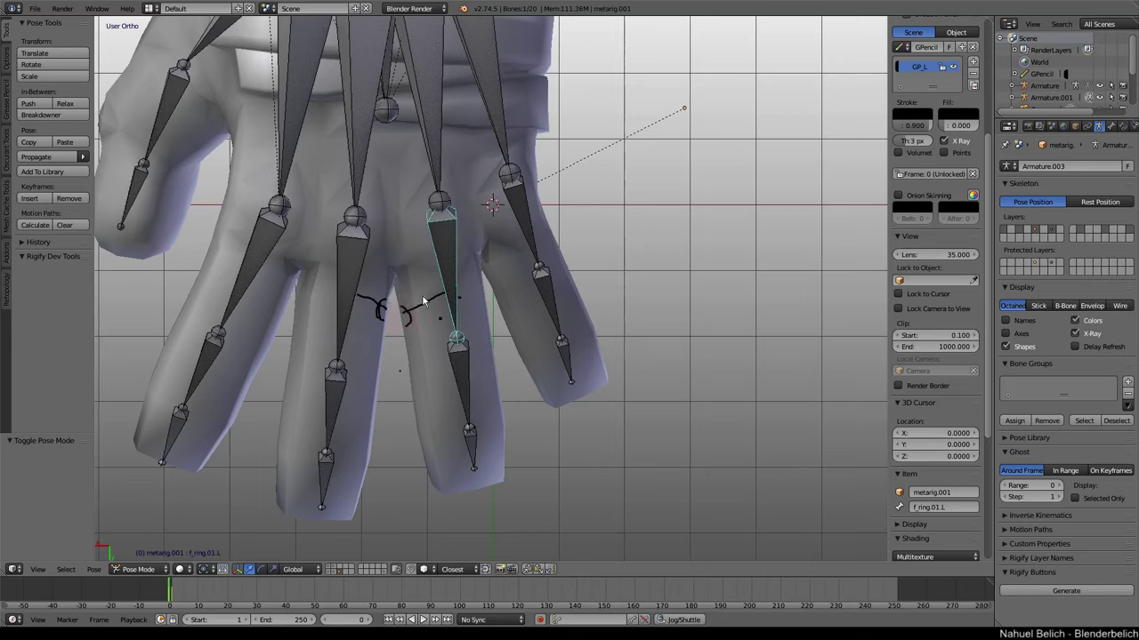
Test-rotate the ring finger and f_middle.01.L bones, cancelling each deformation.
key(r)
key(Escape)
right_click(356, 304)
key(r)
key(Escape)
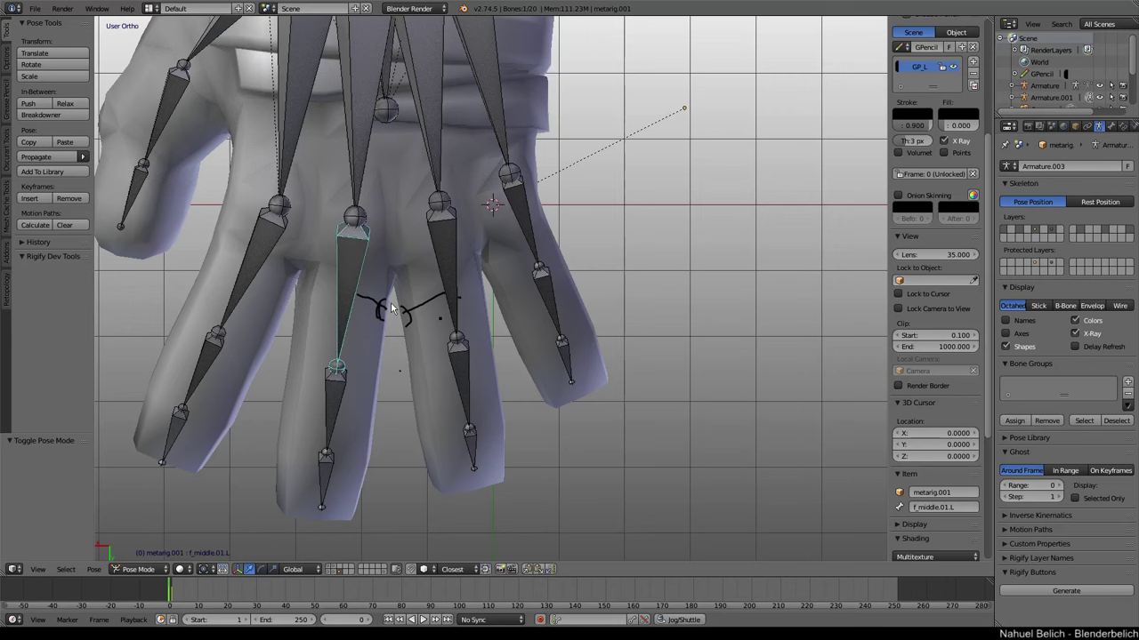
Zoom in and draw a dashed grease-pencil line down the middle–ring finger gap.
scroll(391, 307, up, 1)
scroll(391, 302, up, 1)
scroll(388, 289, up, 2)
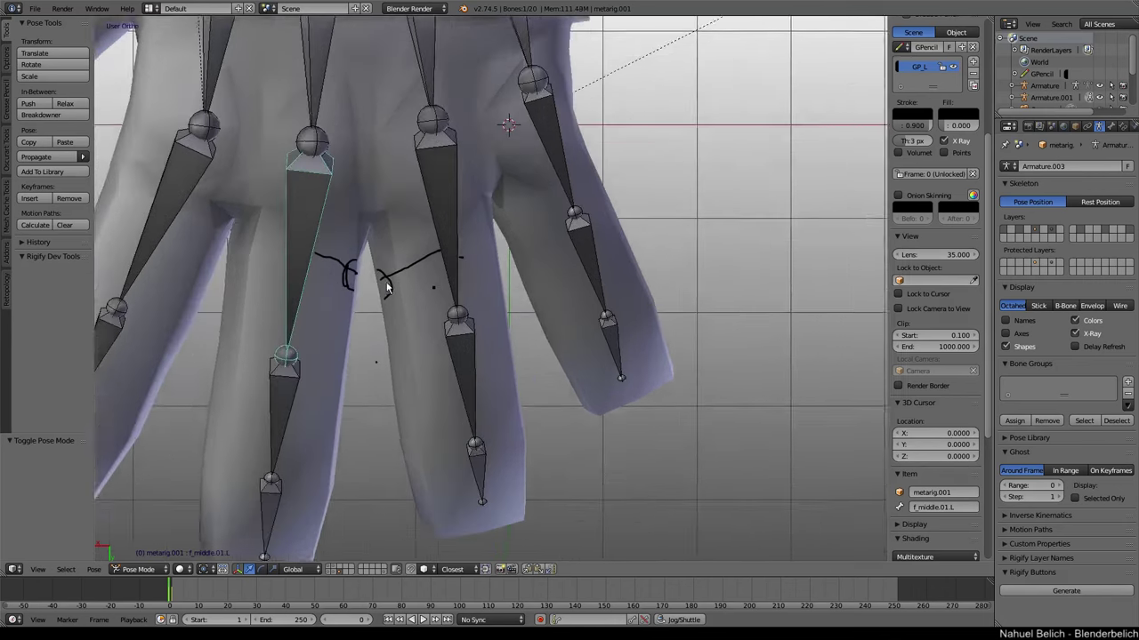
scroll(387, 287, up, 2)
scroll(411, 272, up, 2)
scroll(450, 244, up, 2)
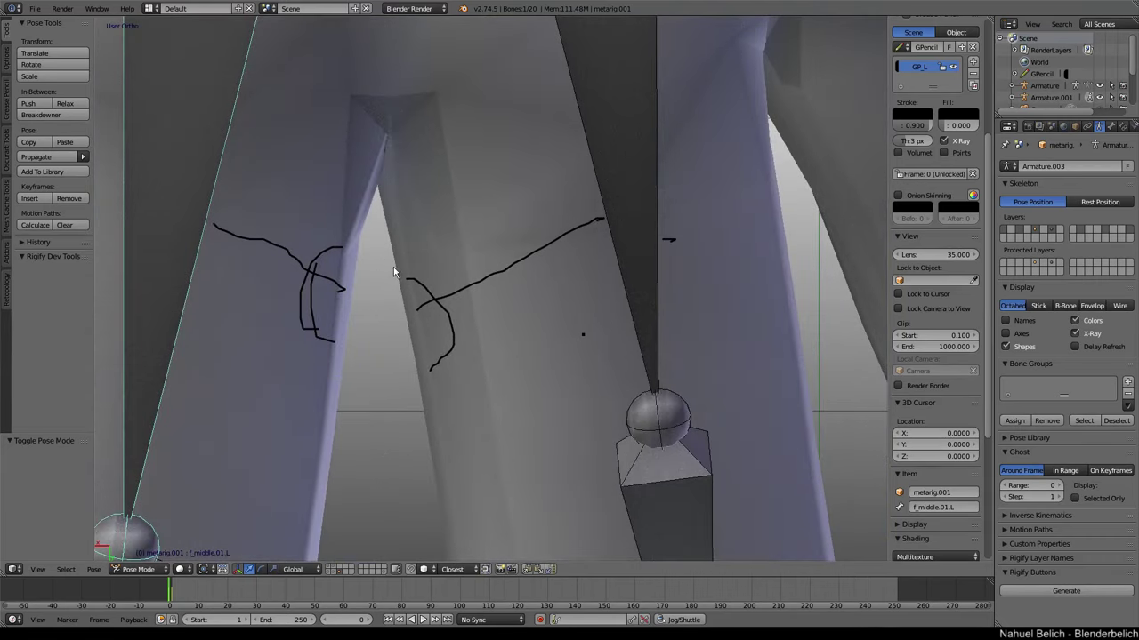
drag(381, 229, 360, 411)
scroll(392, 284, down, 2)
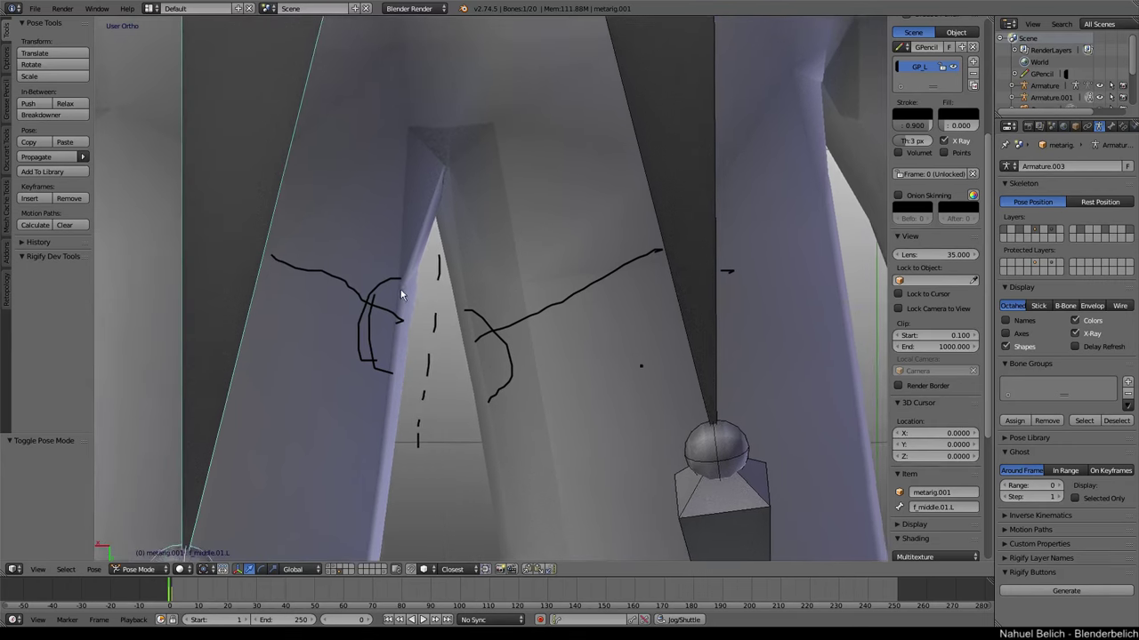
scroll(400, 293, down, 2)
scroll(409, 342, down, 1)
scroll(445, 329, down, 2)
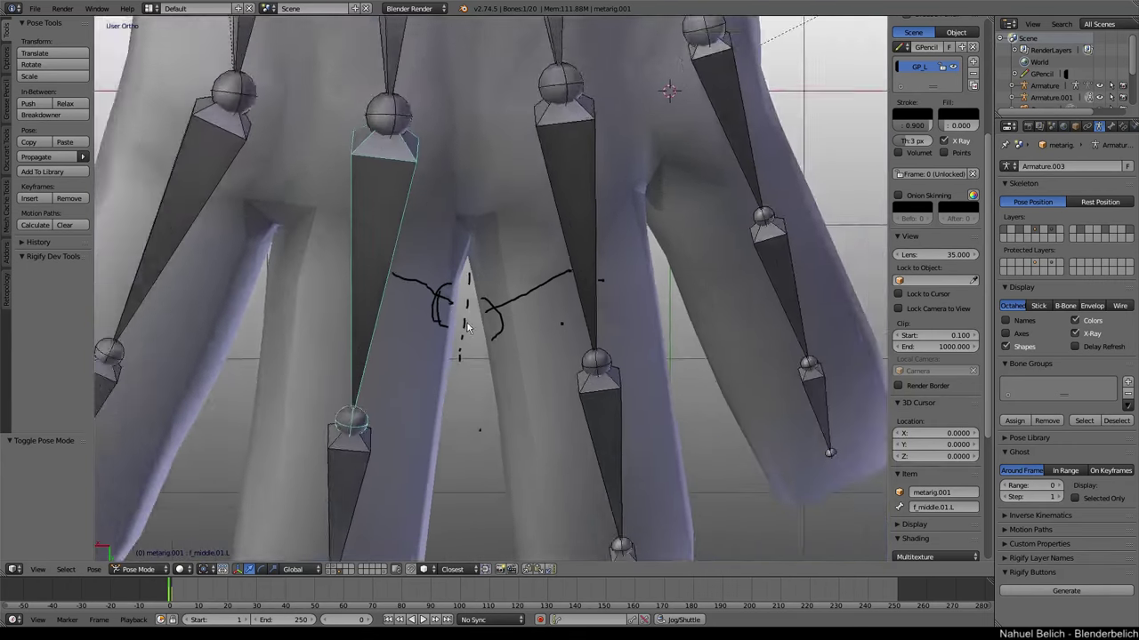
scroll(430, 385, down, 2)
middle_drag(476, 308, 359, 540)
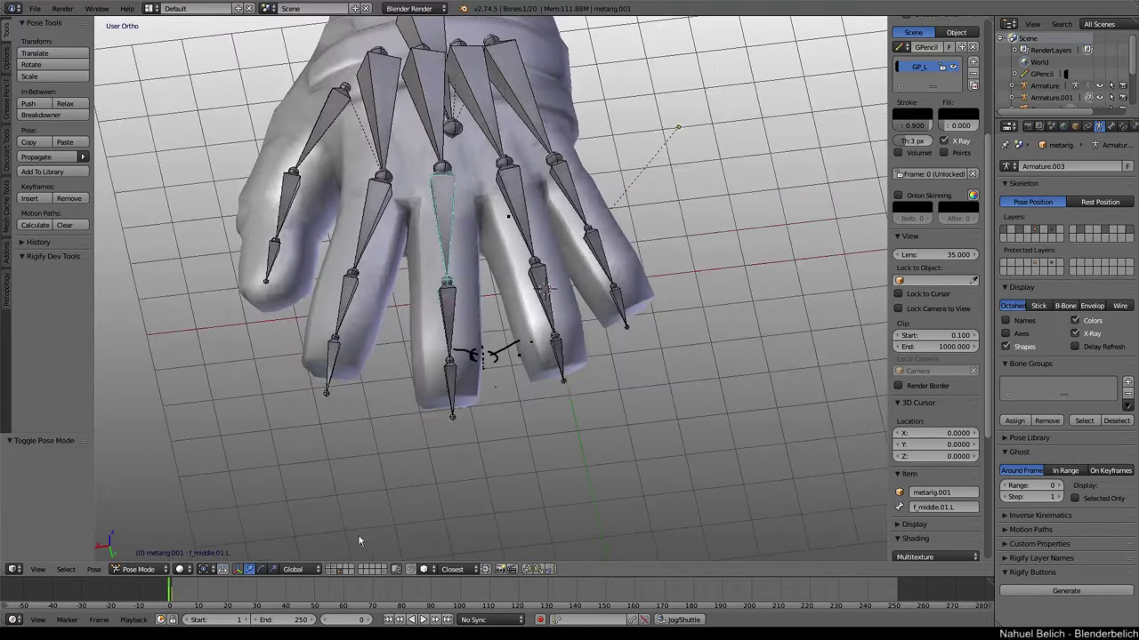
View the hand rig from the back, select the hand mesh and toggle Wireframe.
click(336, 574)
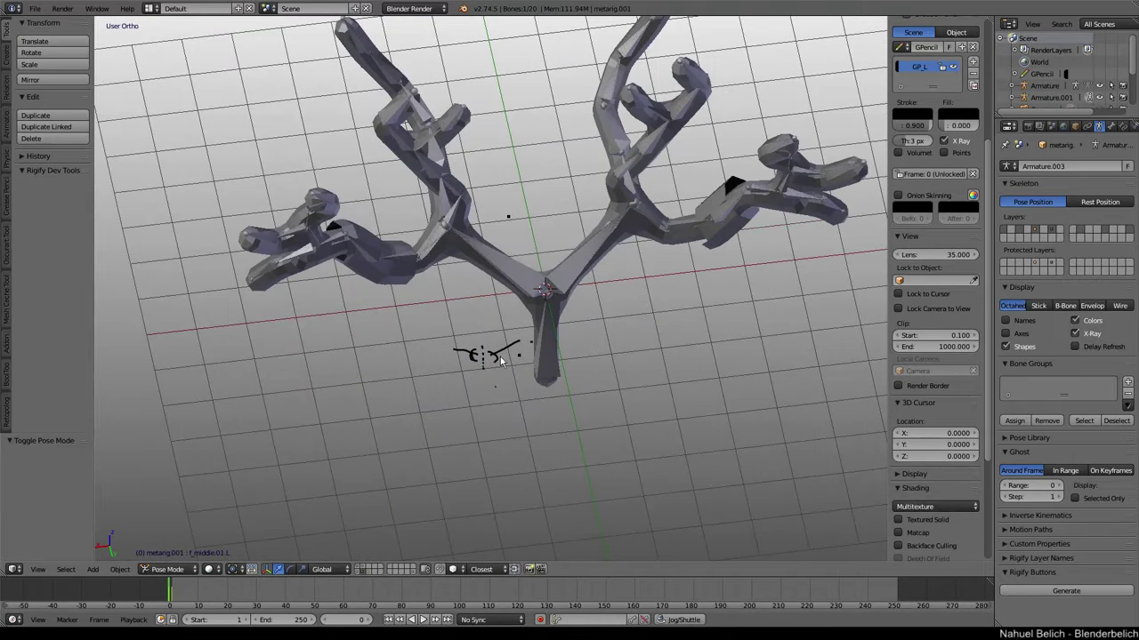
key(ctrl+KP_1)
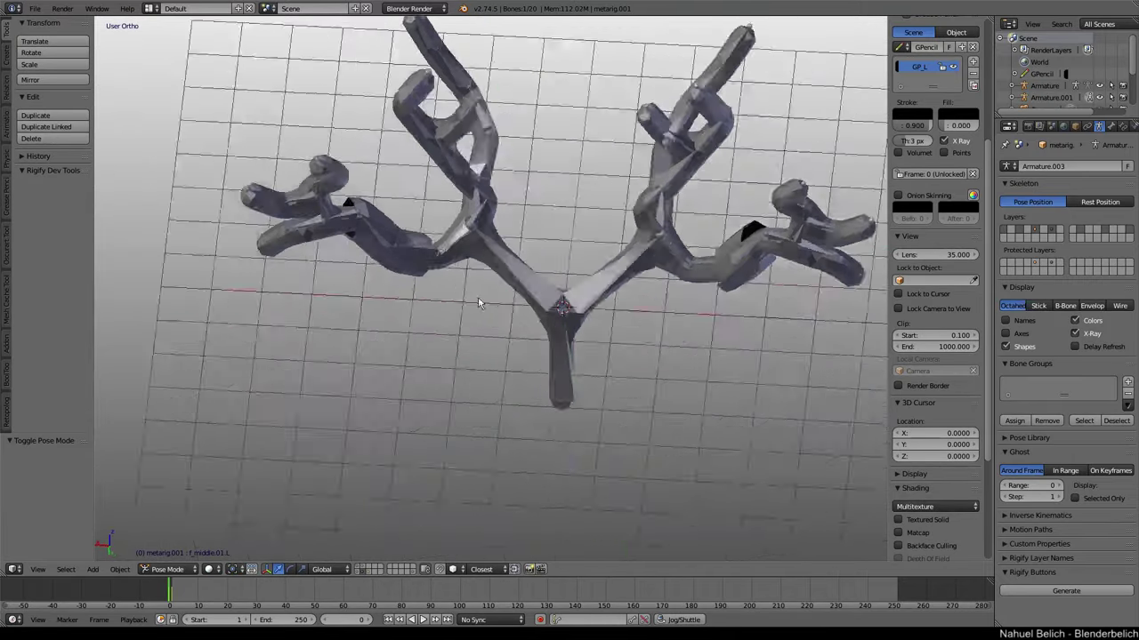
scroll(485, 217, up, 4)
middle_drag(485, 218, 470, 323)
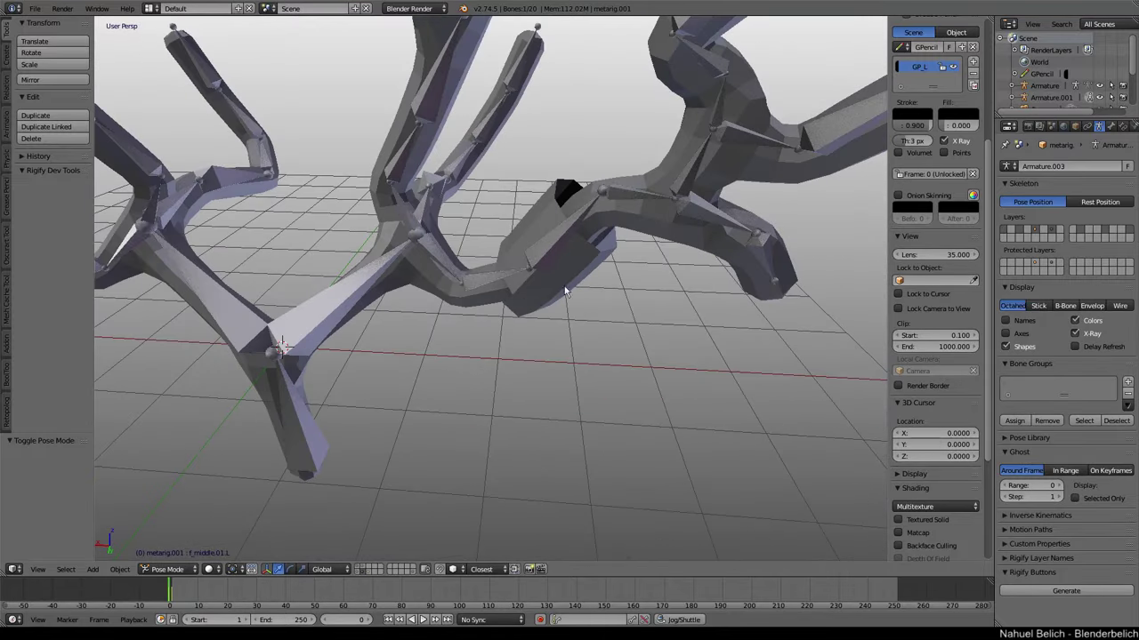
middle_drag(565, 291, 590, 266)
right_click(557, 270)
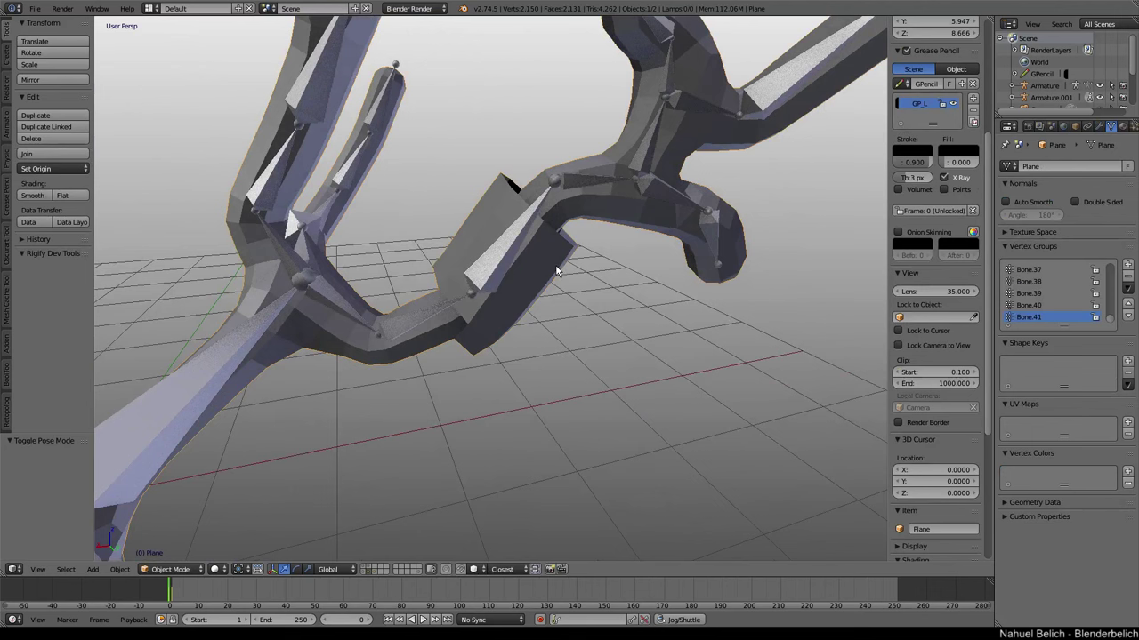
key(space)
text(wire)
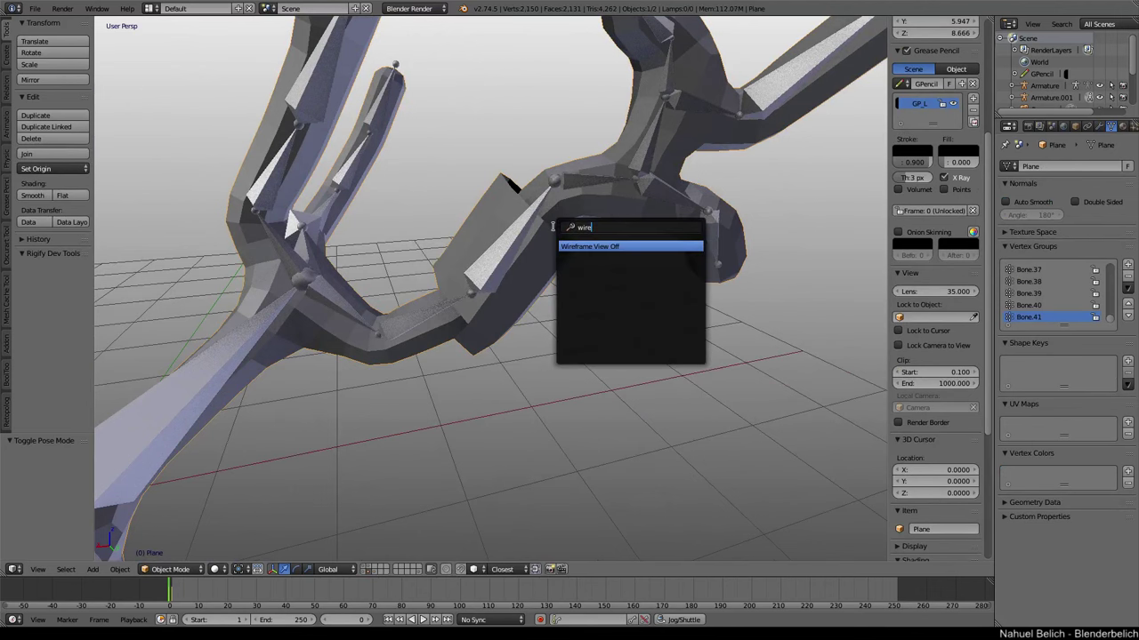
key(Return)
In Edit Mode, select the linked loose finger block and move it around its bone.
middle_drag(525, 260, 447, 336)
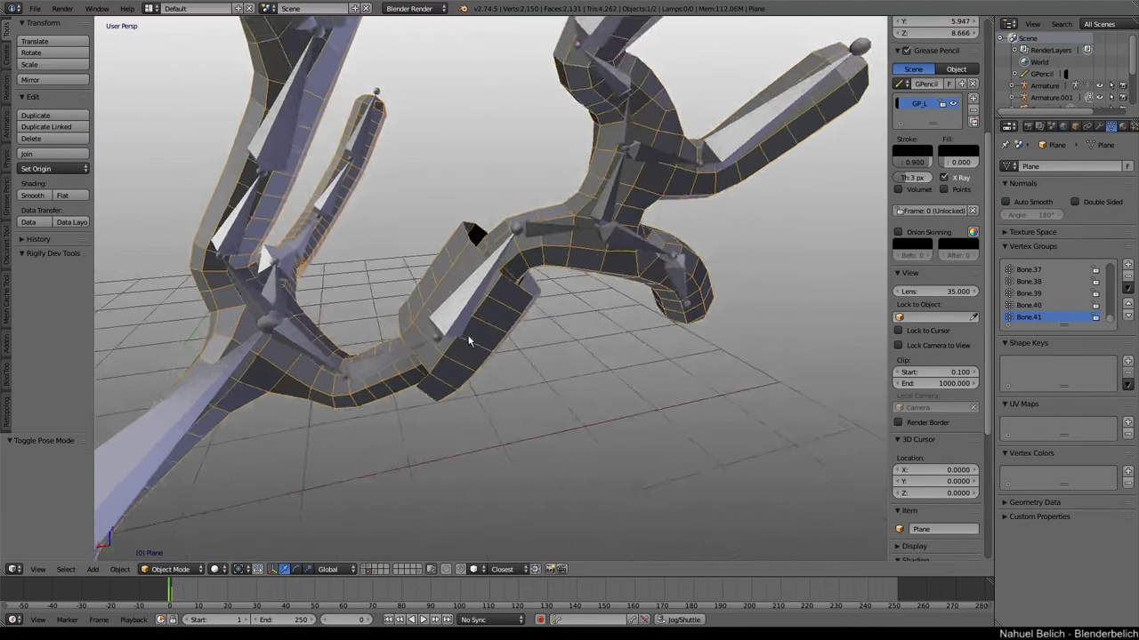
click(442, 380)
mouse_move(644, 267)
middle_down()
mouse_move(592, 342)
mouse_move(539, 285)
mouse_move(549, 261)
mouse_move(557, 267)
middle_up()
key(Tab)
right_click(558, 267)
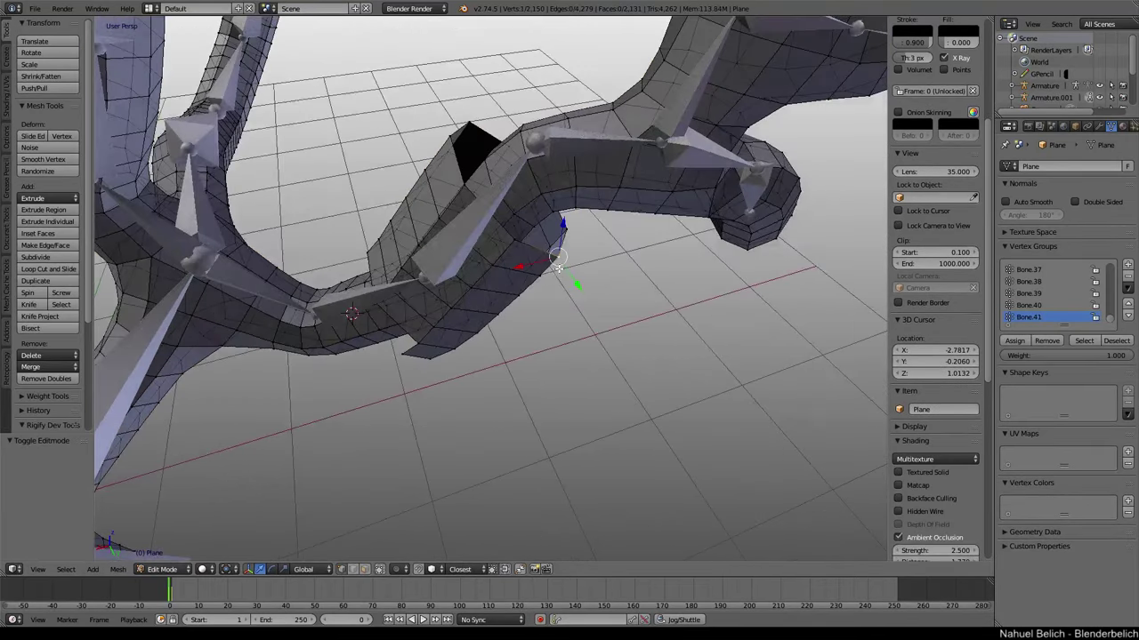
key(ctrl+l)
key(g)
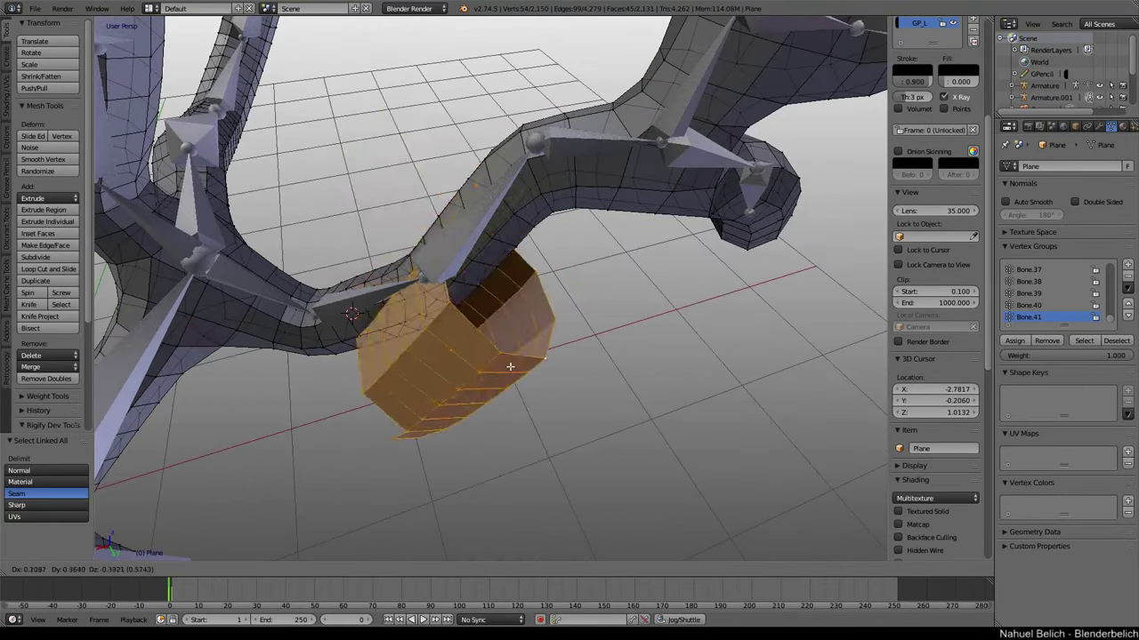
click(534, 294)
middle_drag(555, 305, 567, 324)
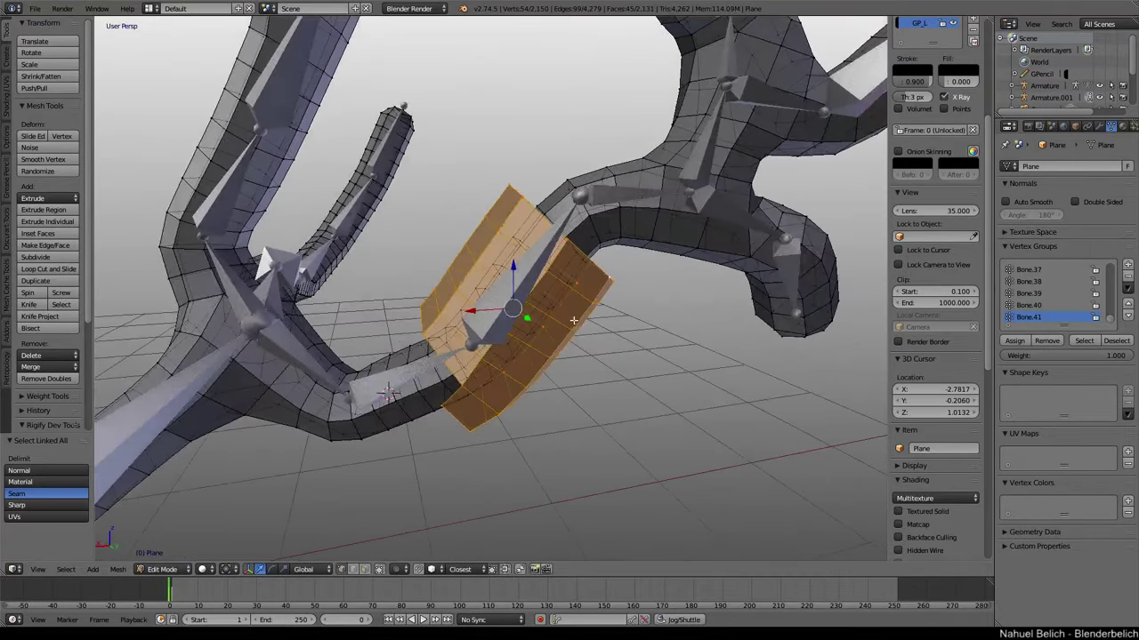
Switch between Object and Edit Mode to inspect the repositioned finger block.
key(Tab)
click(472, 297)
middle_drag(472, 297, 460, 330)
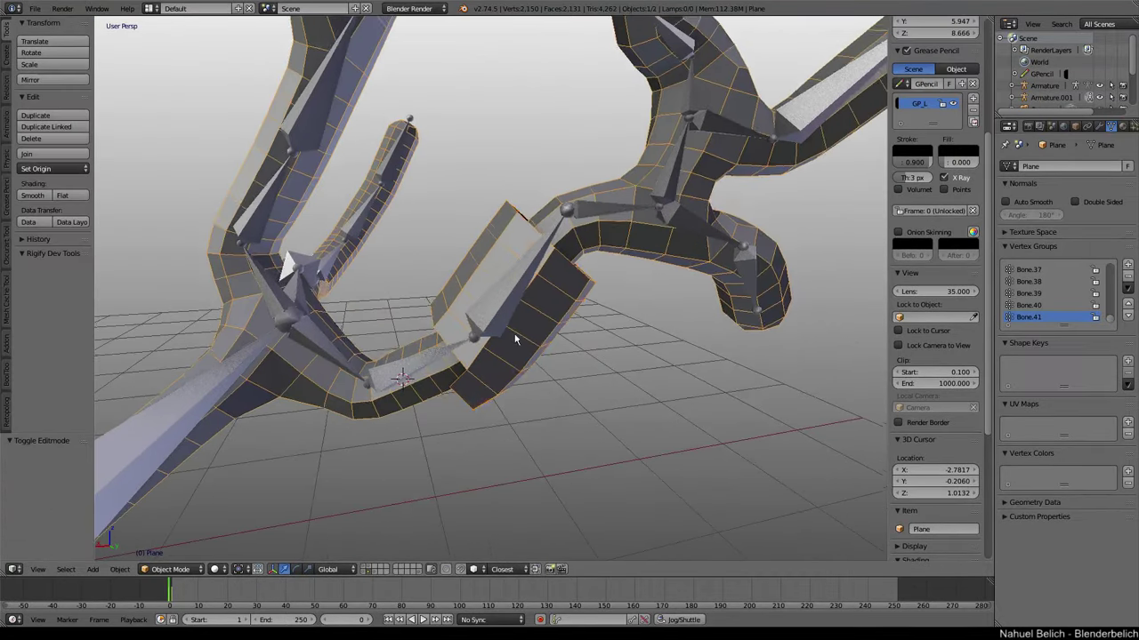
mouse_move(542, 357)
middle_down()
mouse_move(552, 330)
mouse_move(541, 353)
middle_up()
key(Tab)
click(623, 298)
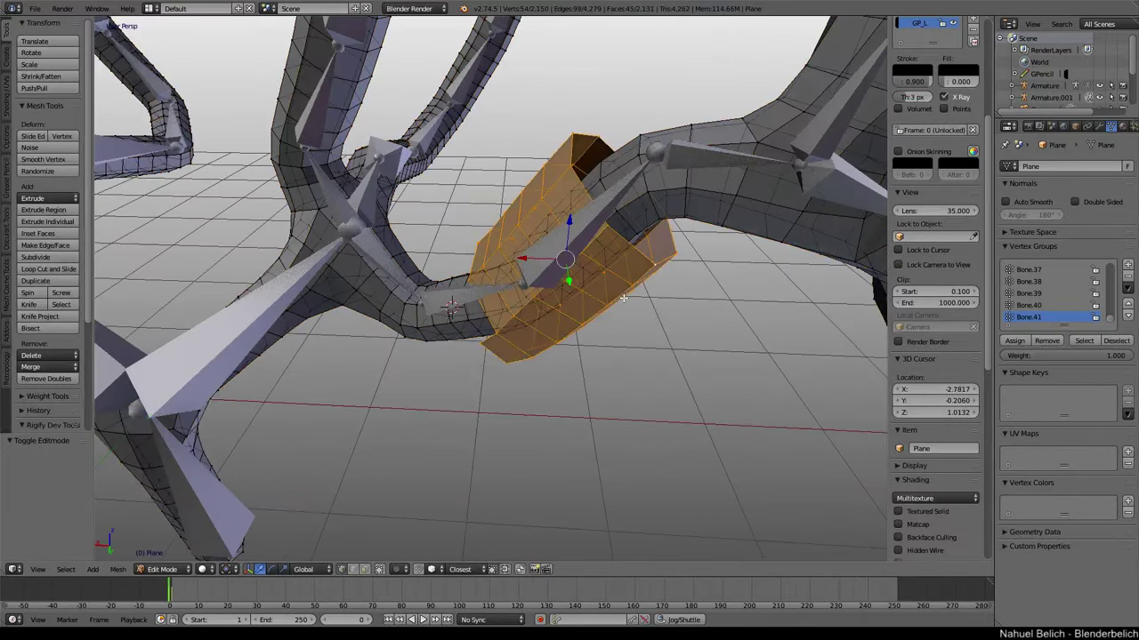
middle_drag(604, 307, 575, 323)
key(Tab)
click(501, 325)
mouse_move(501, 326)
middle_down()
mouse_move(436, 320)
mouse_move(481, 318)
middle_up()
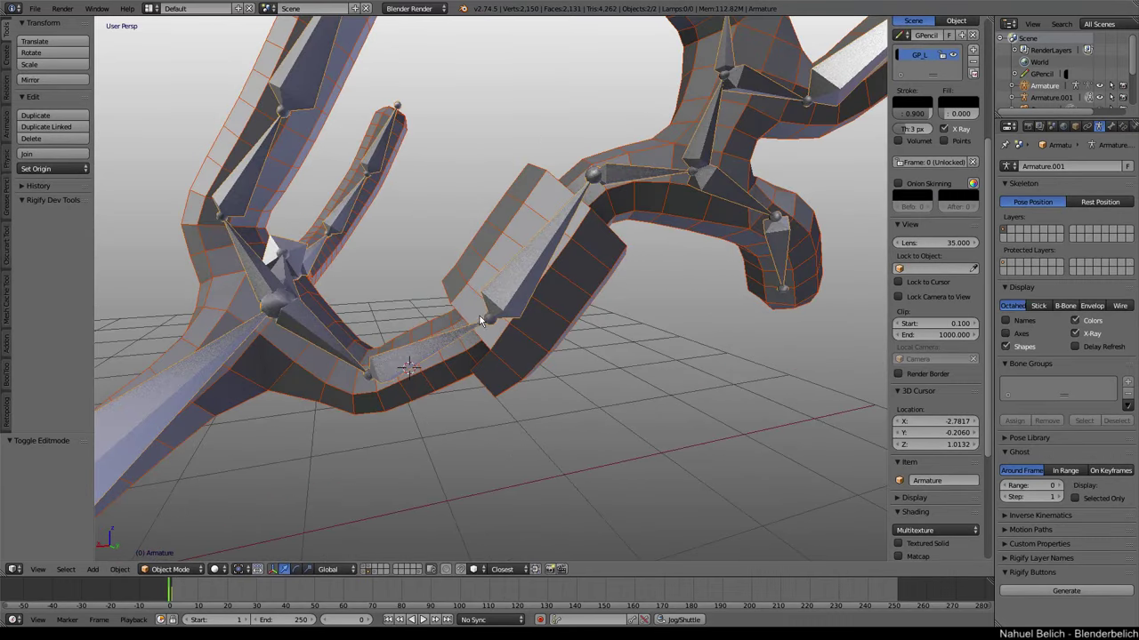
Parent the hand mesh to the rig with automatic weights, then select the armature.
key(ctrl+p)
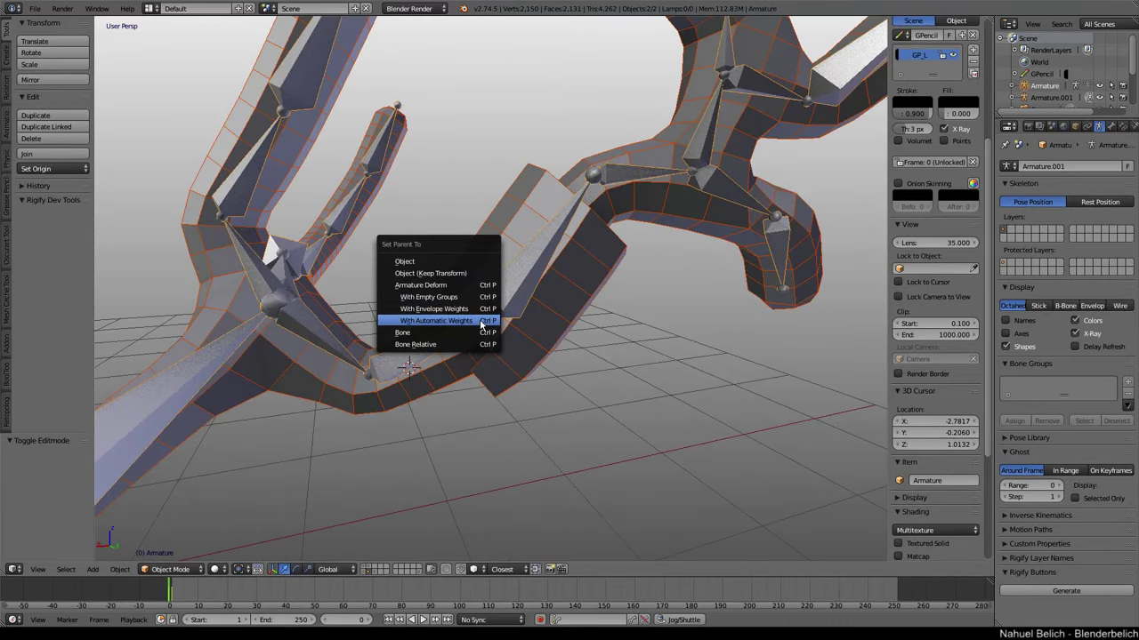
click(482, 322)
right_click(514, 299)
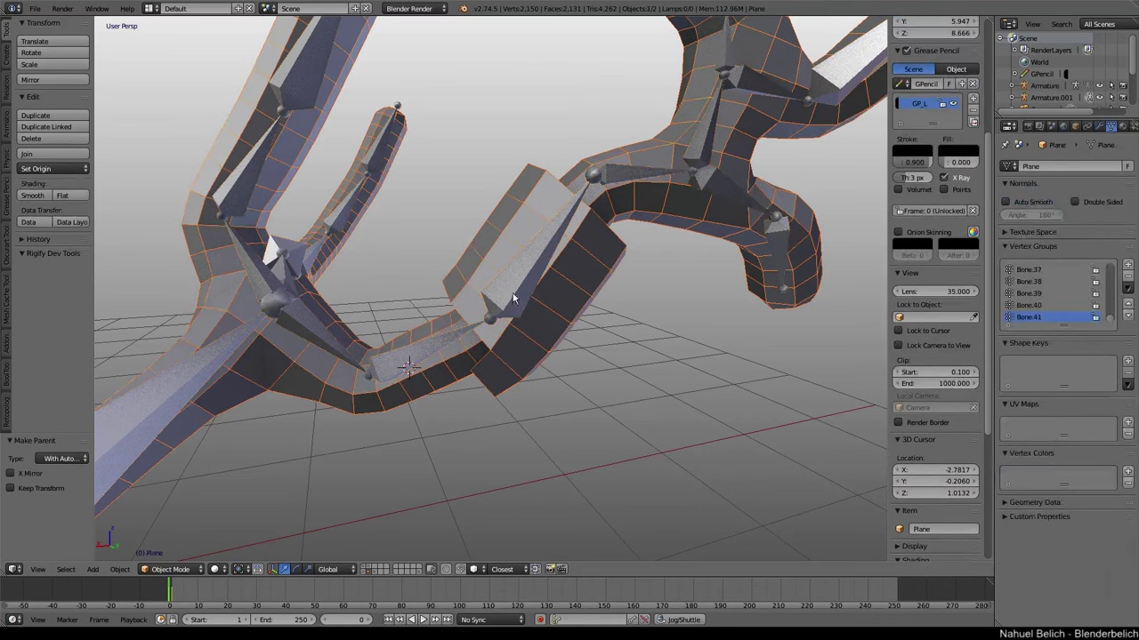
middle_drag(513, 299, 471, 338)
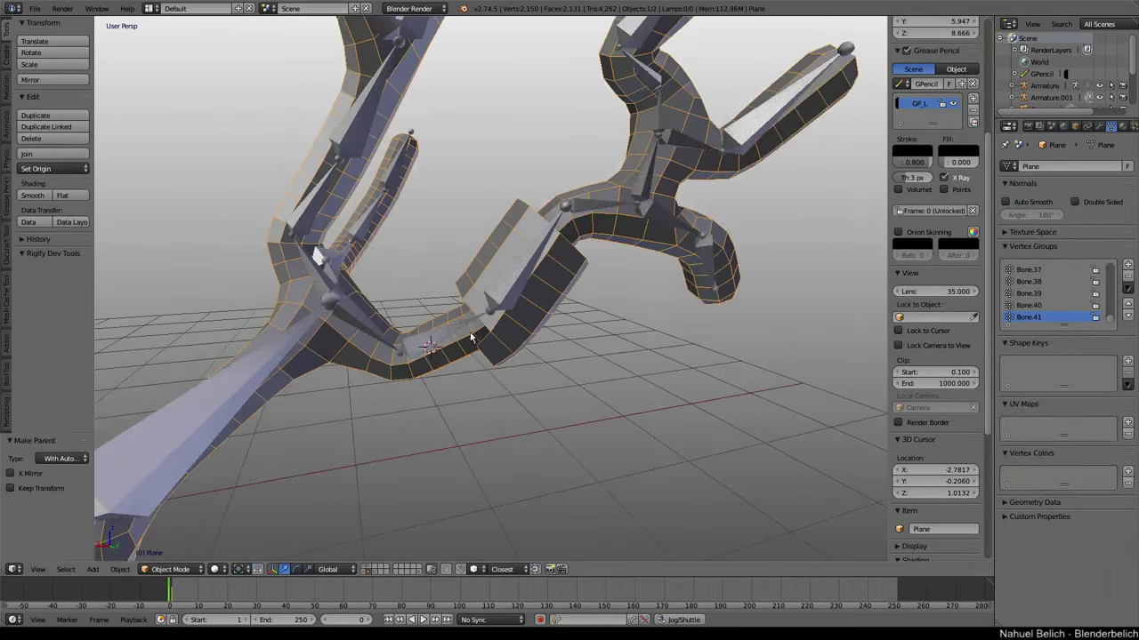
right_click(461, 340)
In Pose Mode, test-rotate Bone.33 (cancelled) and rotate Bone.32 to a new angle.
key(Tab)
click(466, 418)
right_click(511, 307)
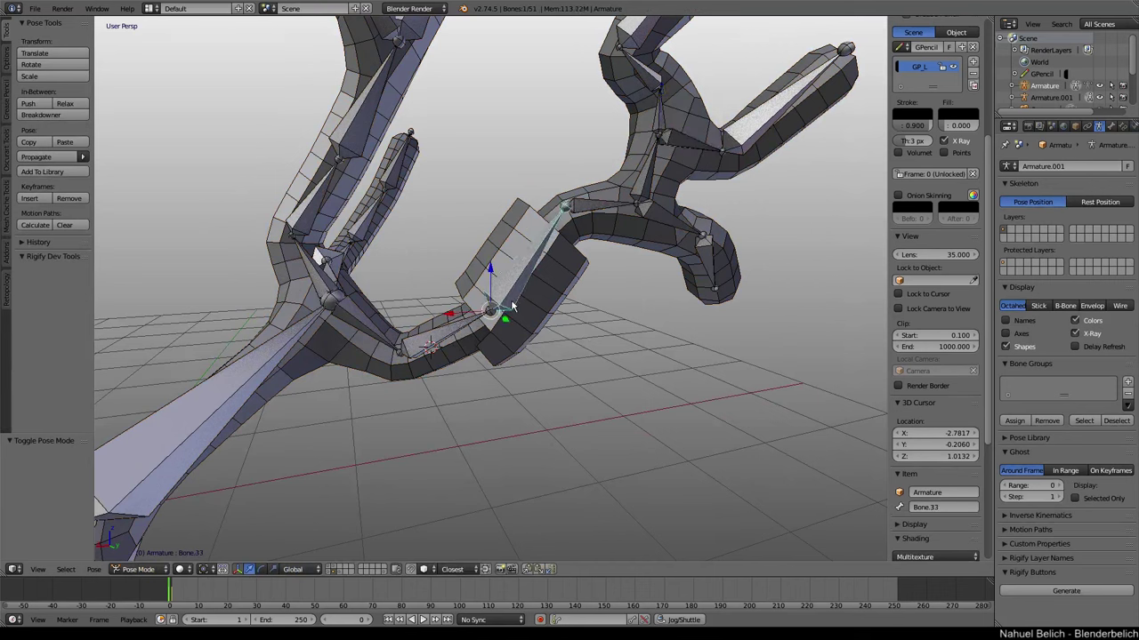
key(r)
key(Escape)
right_click(463, 334)
key(r)
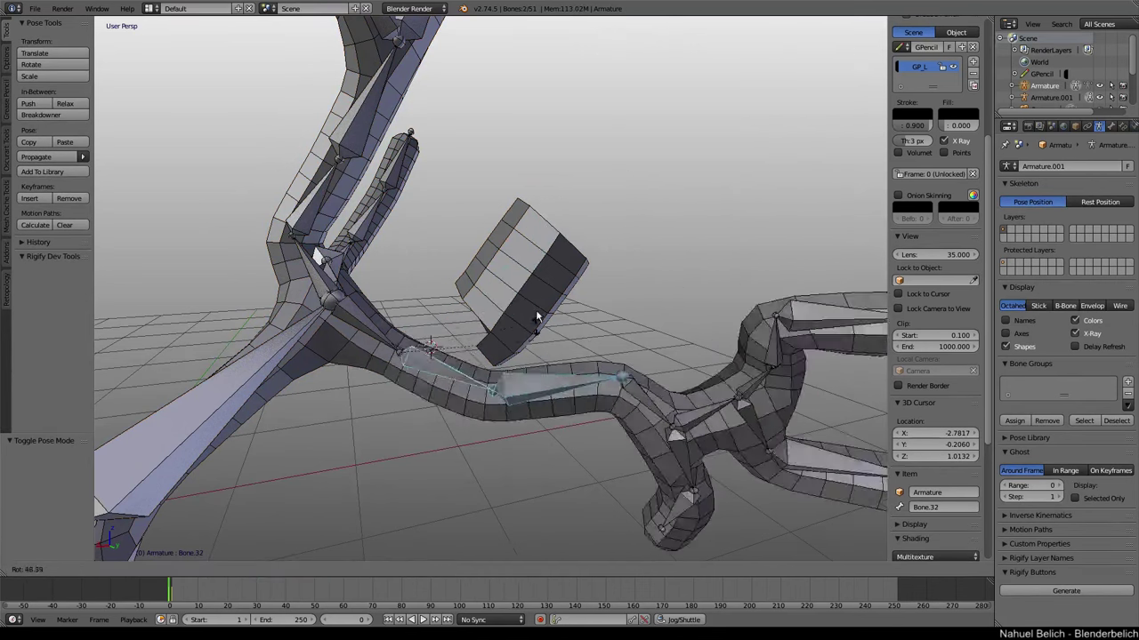
click(551, 191)
right_click(534, 267)
mouse_move(533, 267)
middle_down()
mouse_move(511, 322)
mouse_move(534, 347)
mouse_move(529, 275)
mouse_move(496, 290)
mouse_move(529, 249)
mouse_move(521, 279)
mouse_move(491, 202)
middle_up()
Leave Pose Mode, select the hand mesh and enter its Edit Mode.
key(ctrl+Tab)
right_click(534, 346)
key(g)
key(Escape)
mouse_move(503, 248)
middle_down()
mouse_move(588, 288)
mouse_move(552, 231)
mouse_move(543, 258)
mouse_move(521, 264)
mouse_move(559, 256)
mouse_move(582, 300)
mouse_move(605, 274)
mouse_move(528, 318)
mouse_move(579, 254)
mouse_move(578, 269)
mouse_move(541, 283)
middle_up()
key(Tab)
Delete two finger edge loops' vertices and a linked set of faces from the mesh.
key(a)
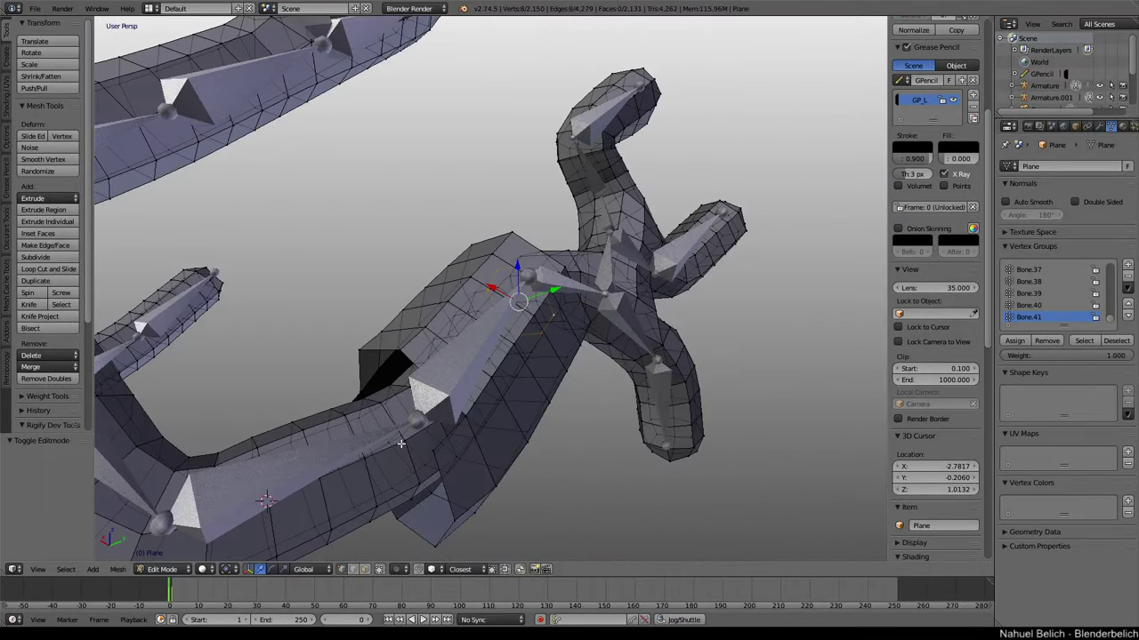
alt+right_click(407, 460)
alt+right_click(408, 456)
alt+shift+right_click(409, 453)
key(x)
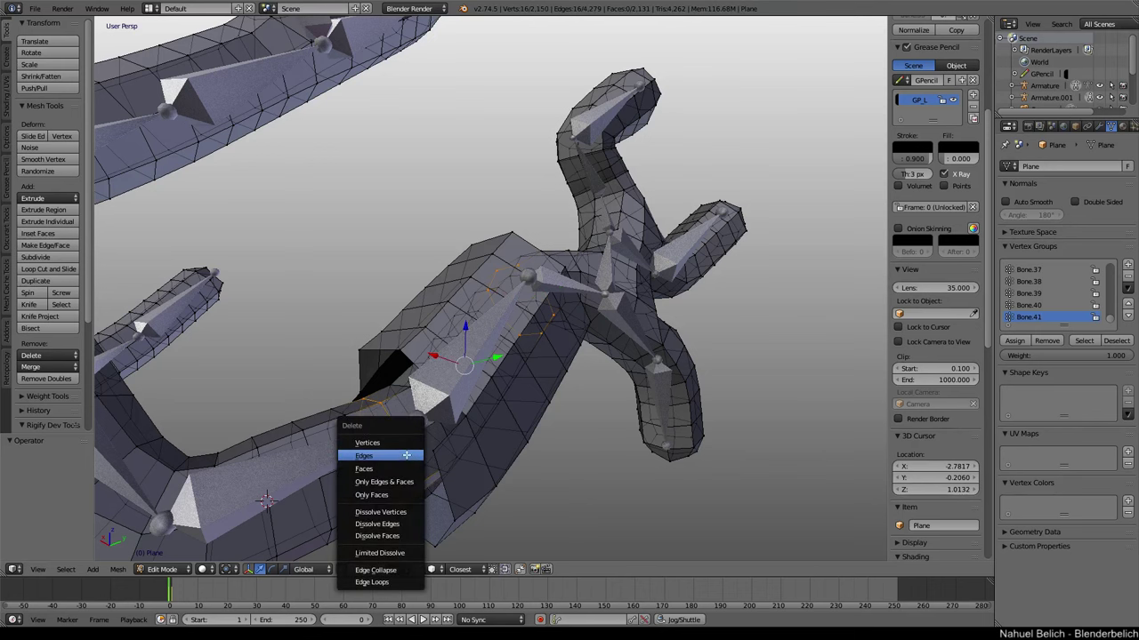
click(368, 442)
middle_drag(367, 442, 437, 465)
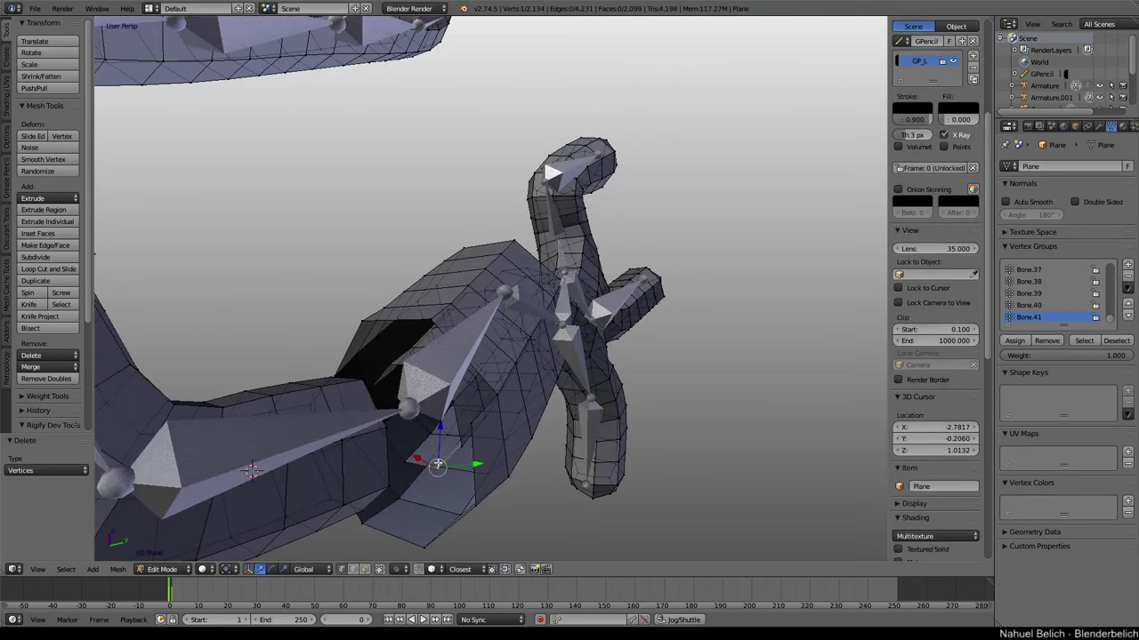
key(l)
key(x)
click(434, 463)
mouse_move(434, 462)
middle_down()
mouse_move(502, 298)
mouse_move(622, 285)
middle_up()
key(Tab)
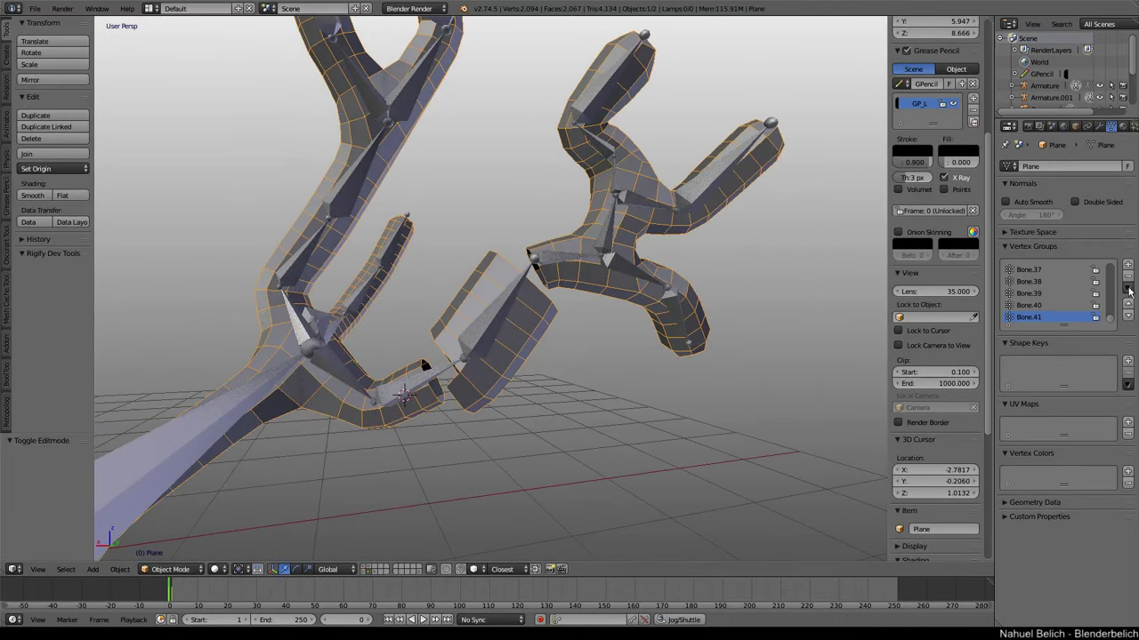
Delete all vertex groups from the hand mesh and remove its Armature modifier.
click(1129, 290)
click(1076, 410)
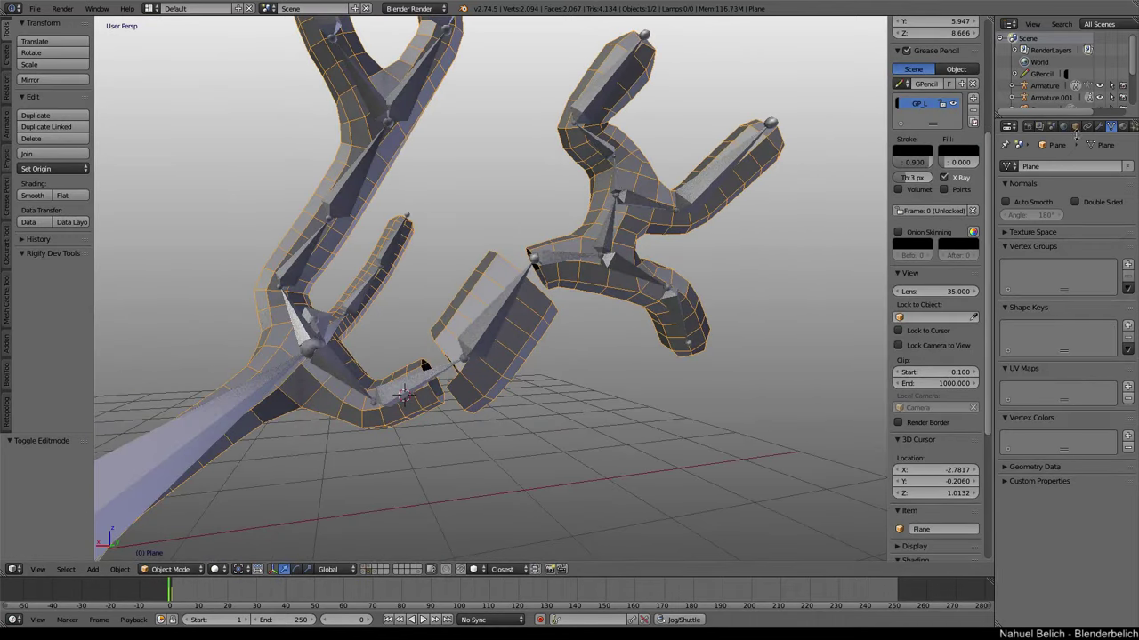
click(1100, 127)
click(1125, 188)
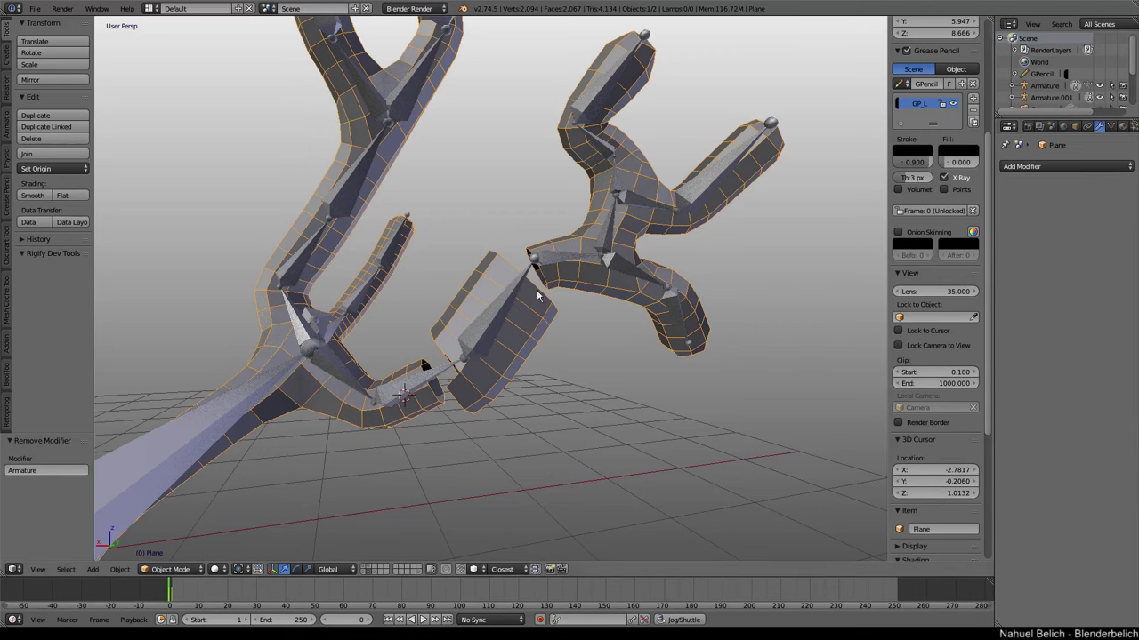
right_click(517, 286)
Re-parent with automatic weights and rotate the finger bone to confirm the mesh follows.
key(ctrl+p)
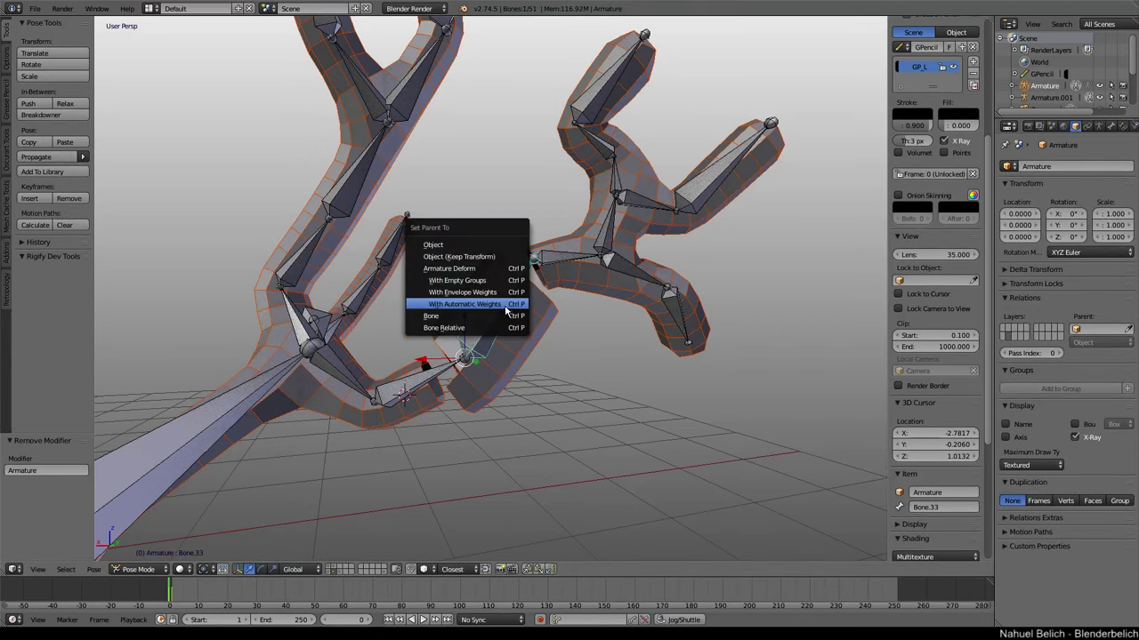
click(503, 307)
key(r)
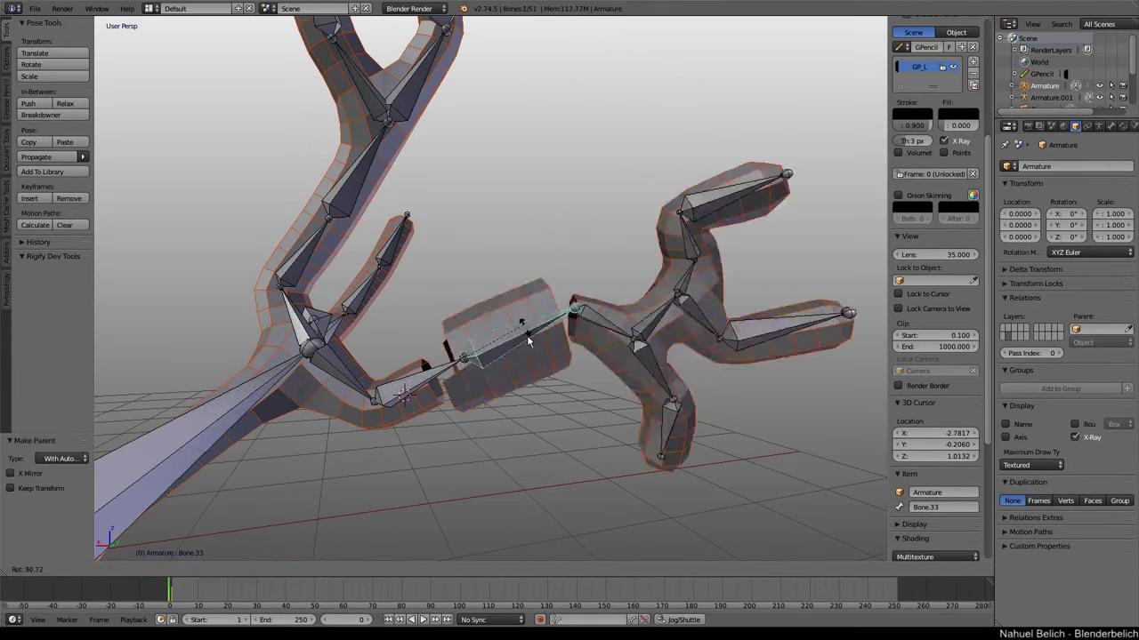
click(502, 365)
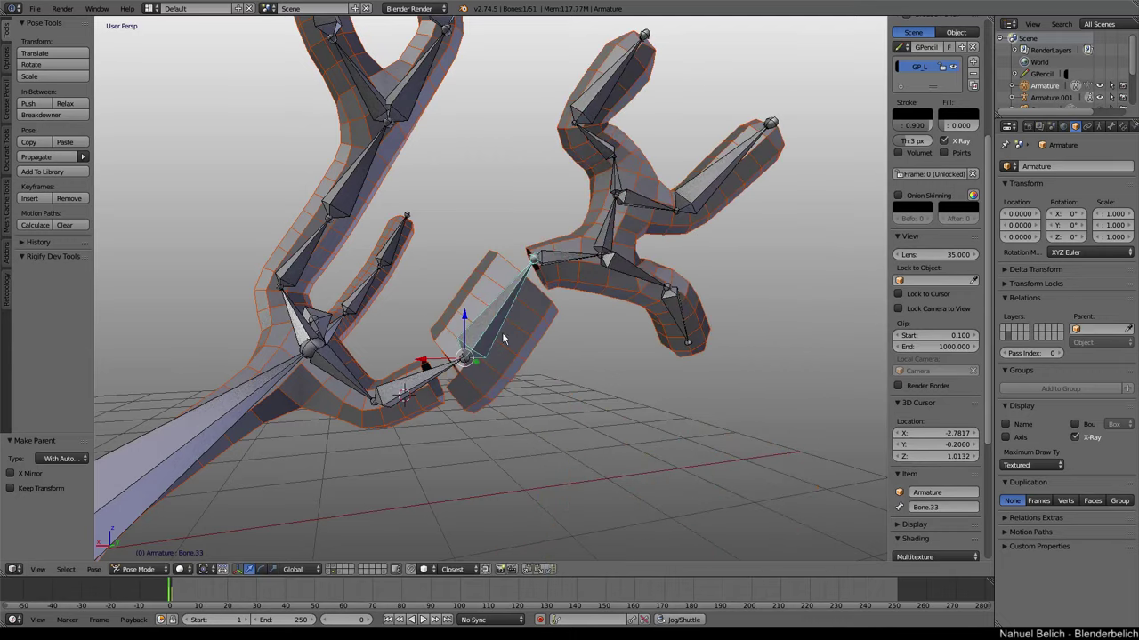
right_click(512, 322)
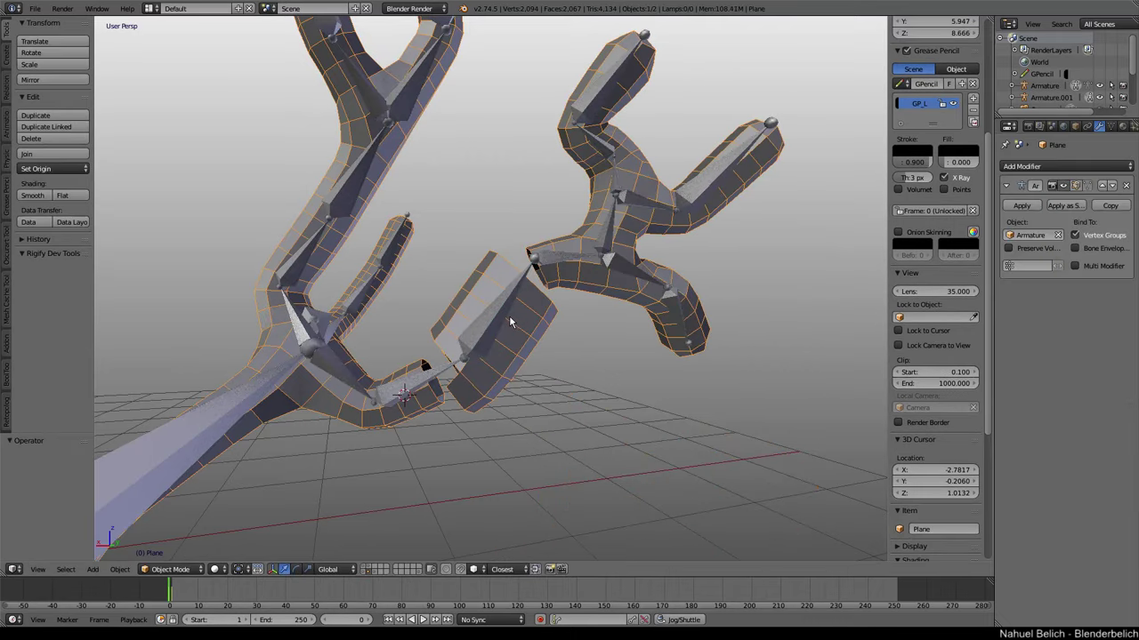
mouse_move(487, 356)
middle_down()
mouse_move(562, 353)
mouse_move(563, 316)
middle_up()
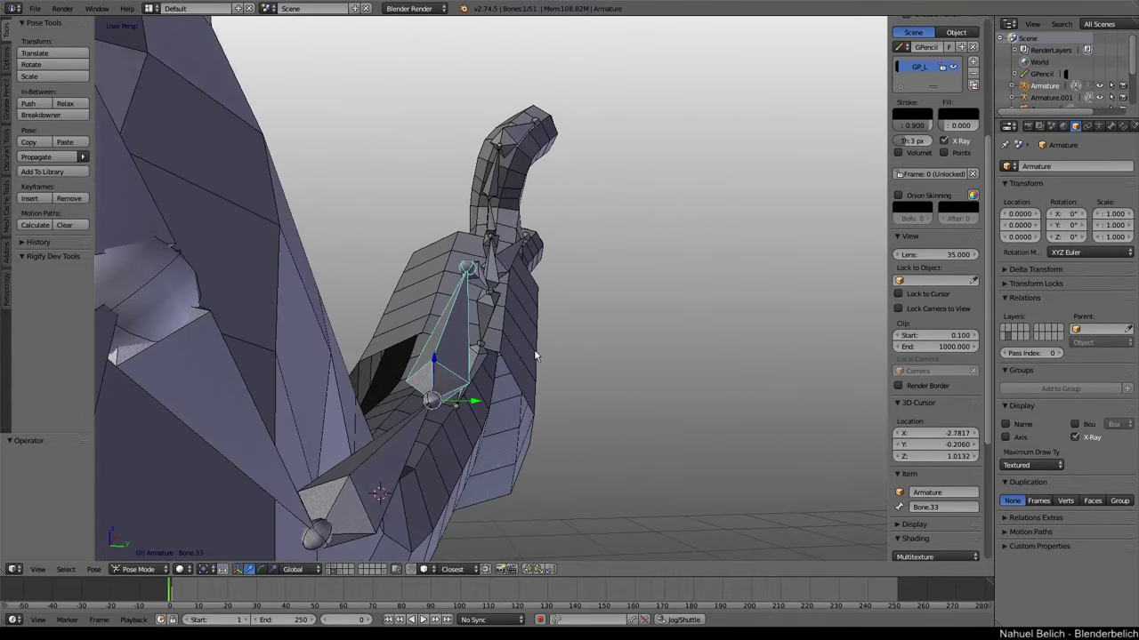
Clip the view with Alt+B to the finger area and place the 3D cursor on the bone.
key(alt+b)
drag(645, 169, 450, 529)
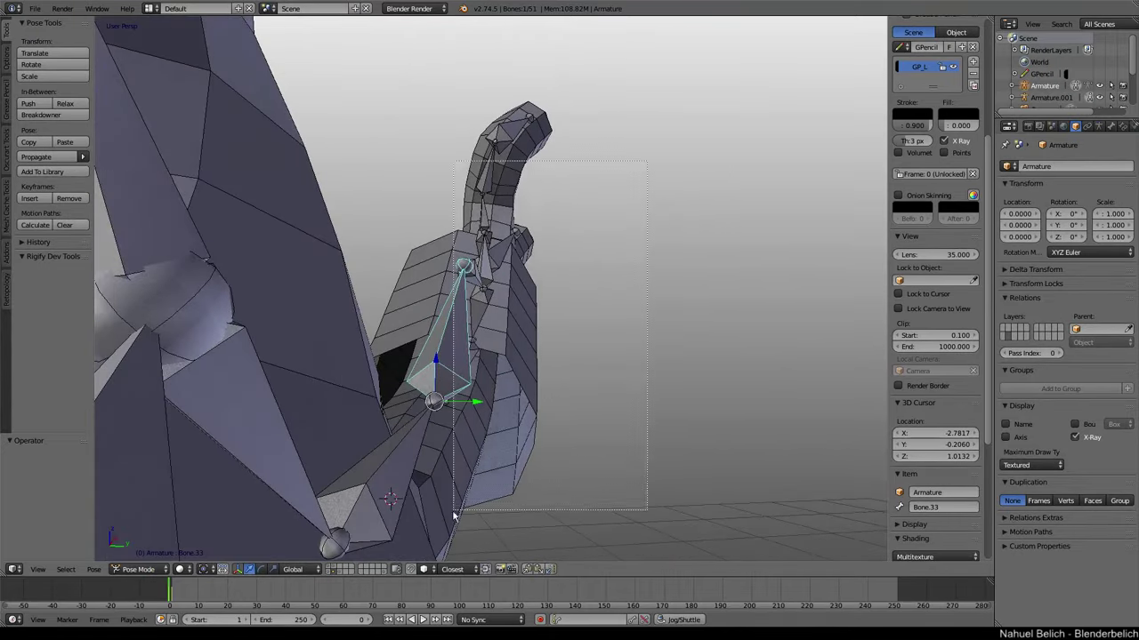
mouse_move(540, 426)
middle_down()
mouse_move(514, 403)
mouse_move(659, 403)
mouse_move(592, 395)
mouse_move(524, 338)
middle_up()
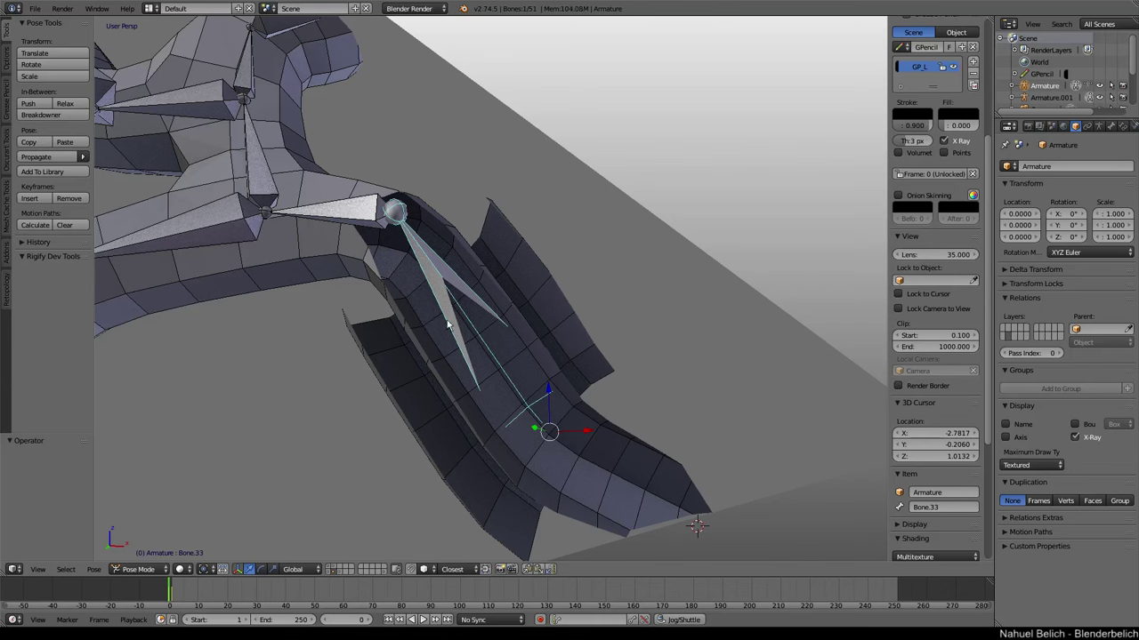
mouse_move(416, 336)
middle_down()
mouse_move(475, 311)
mouse_move(447, 339)
mouse_move(437, 325)
mouse_move(412, 338)
middle_up()
click(475, 309)
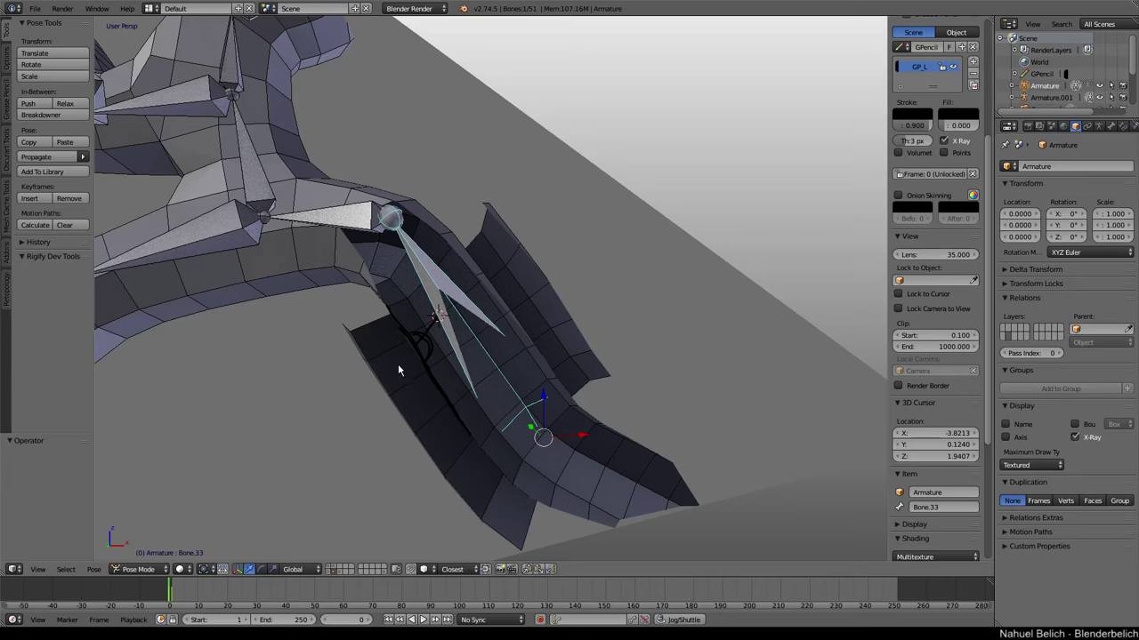
Erase the grease-pencil loop and line strokes next to Bone.33 on the finger block.
drag(391, 409, 342, 369)
right_drag(378, 311, 347, 410)
right_drag(422, 348, 394, 307)
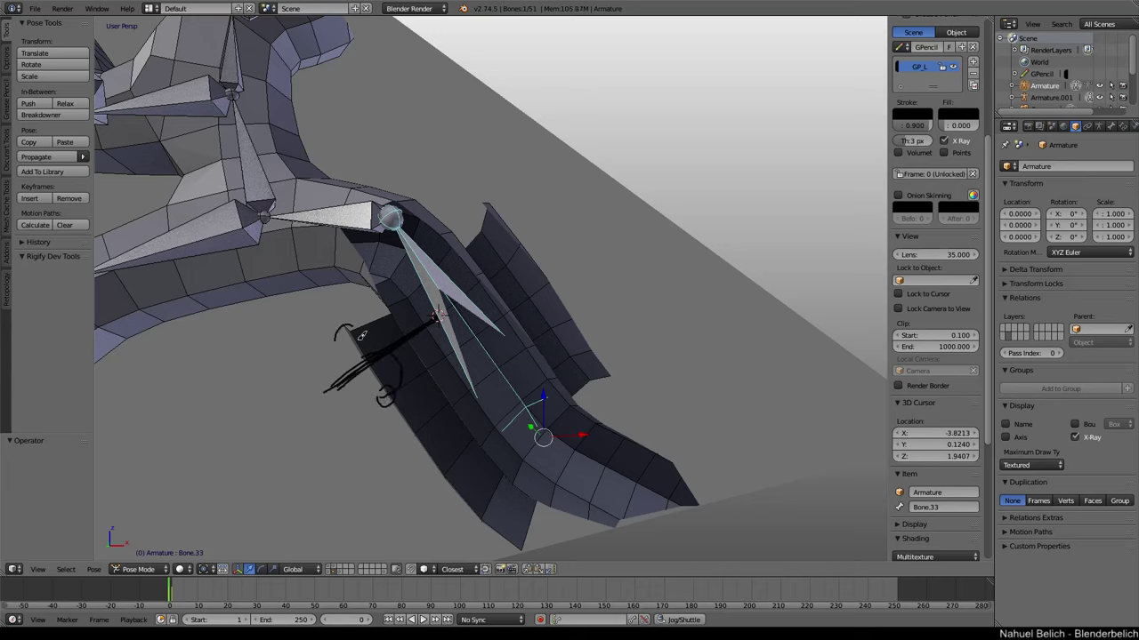
mouse_move(413, 350)
middle_down()
mouse_move(440, 356)
mouse_move(407, 347)
mouse_move(400, 377)
mouse_move(386, 328)
mouse_move(399, 333)
middle_up()
right_drag(408, 346, 374, 366)
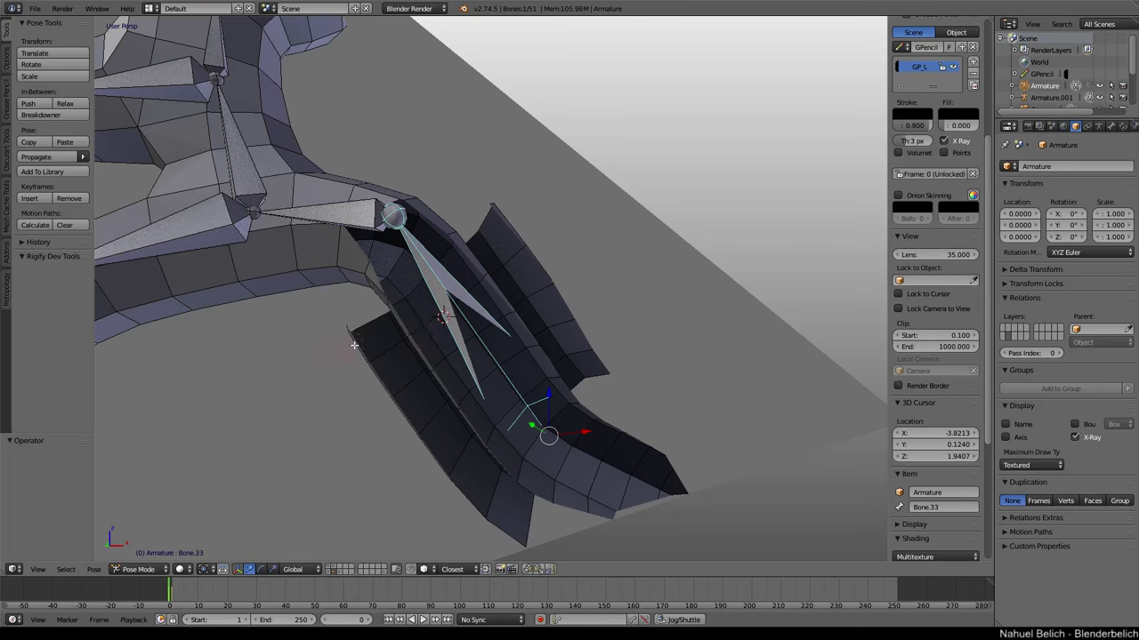
middle_drag(355, 345, 346, 343)
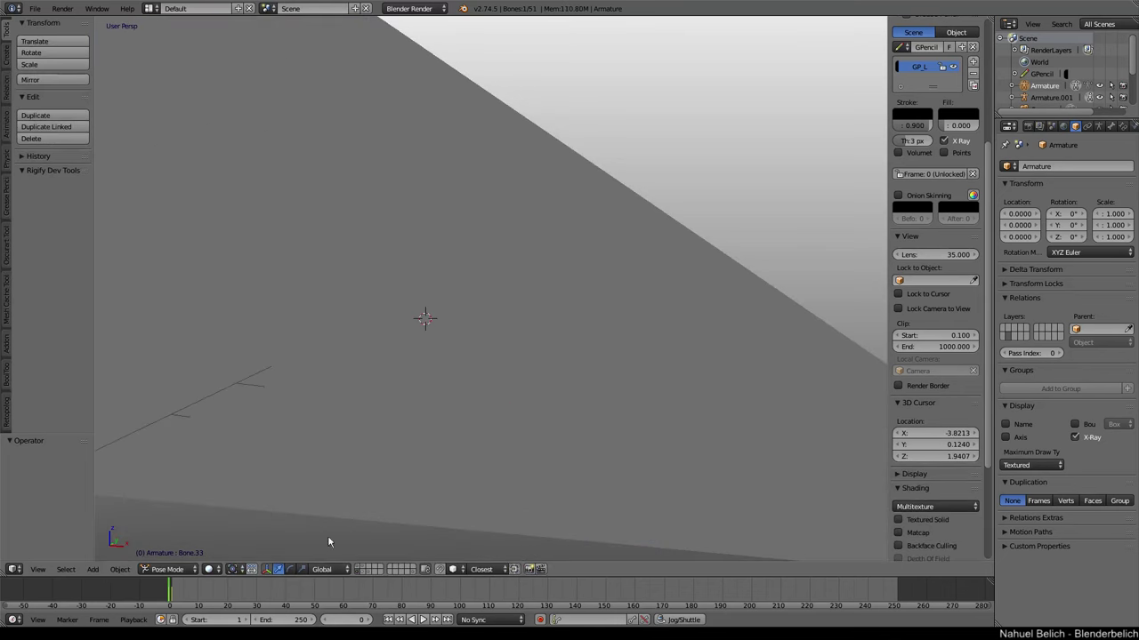
Frame the full body from the front and select the body mesh.
middle_drag(327, 535, 507, 318)
key(KP_3)
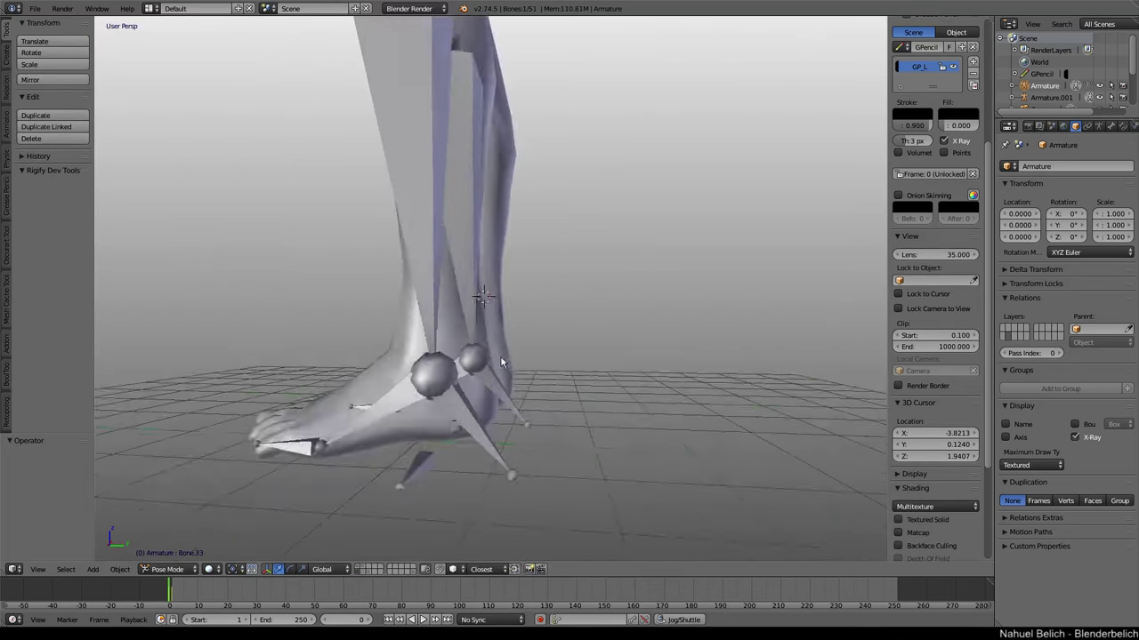
scroll(485, 329, down, 5)
key(KP_1)
mouse_move(533, 268)
middle_down()
mouse_move(452, 363)
mouse_move(463, 401)
middle_up()
scroll(464, 358, down, 4)
key(KP_1)
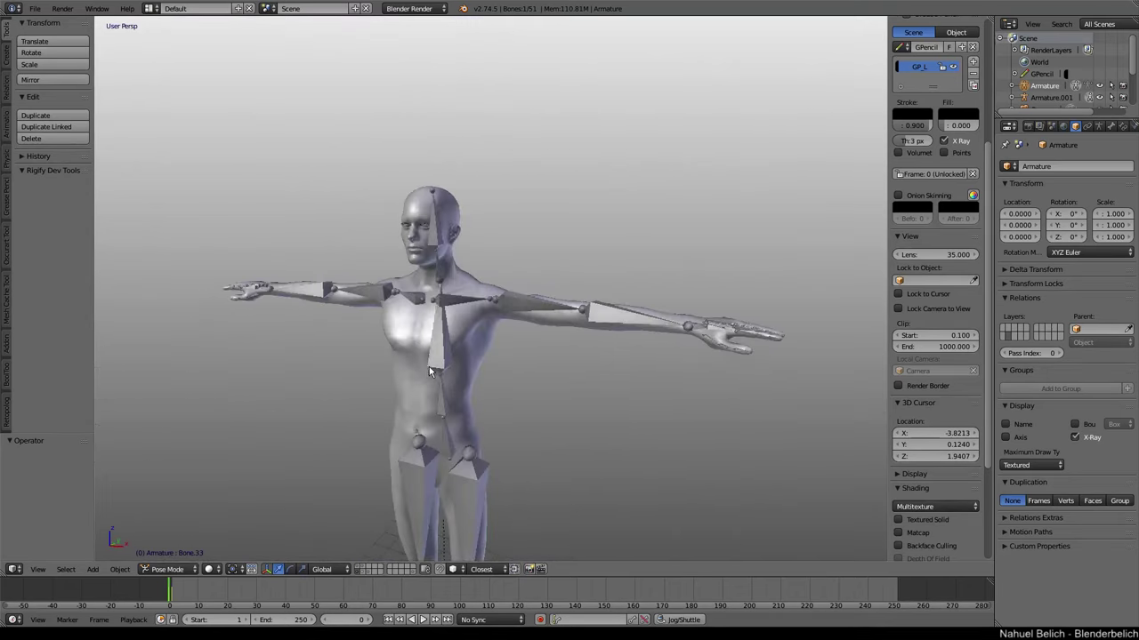
scroll(489, 276, up, 4)
mouse_move(476, 289)
shift+middle_down()
mouse_move(526, 345)
mouse_move(474, 311)
mouse_move(481, 326)
mouse_move(498, 302)
mouse_move(485, 319)
mouse_move(497, 361)
mouse_move(490, 353)
mouse_move(459, 375)
shift+middle_up()
right_click(471, 331)
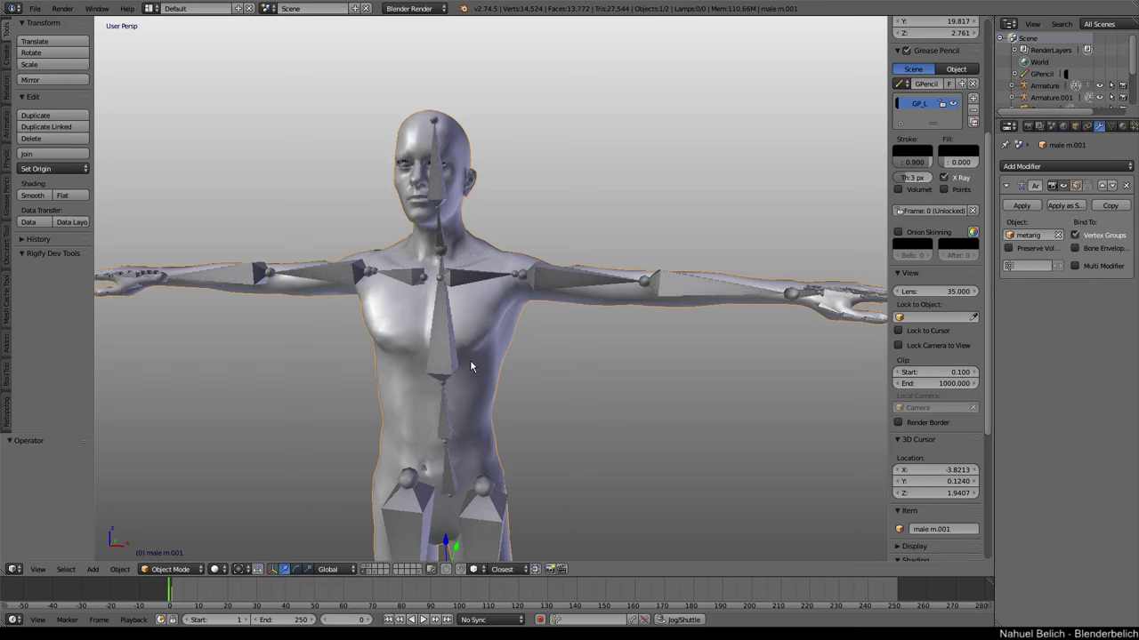
Select the metarig's left upper arm bone plus the body mesh and parent With Automatic Weights.
middle_drag(501, 337, 506, 349)
scroll(516, 329, up, 3)
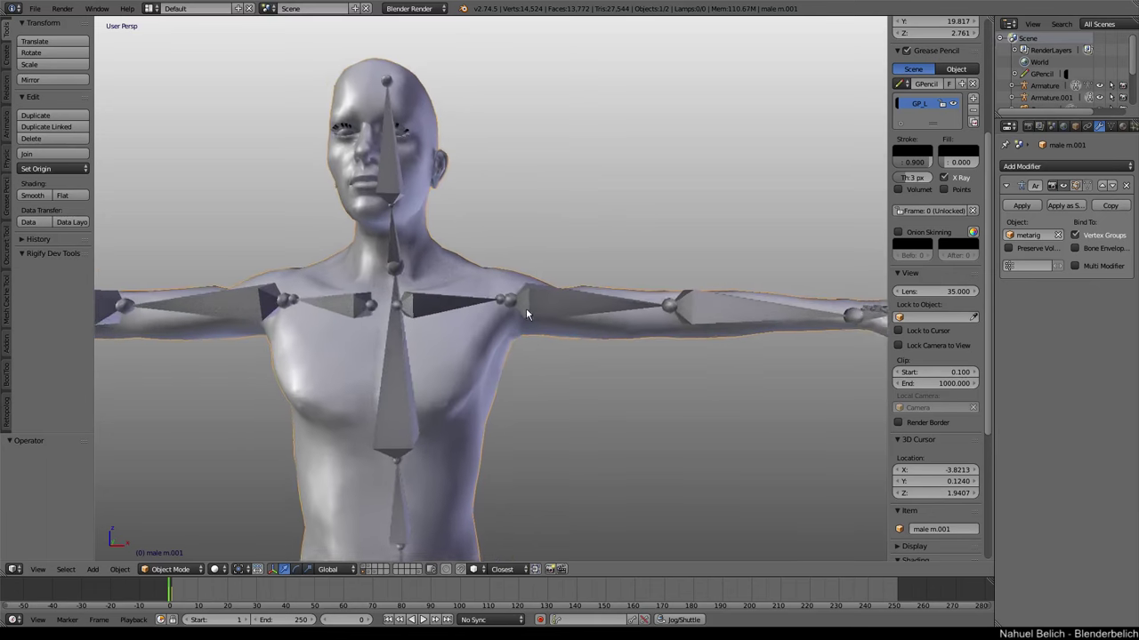
middle_drag(526, 308, 531, 321)
right_click(531, 320)
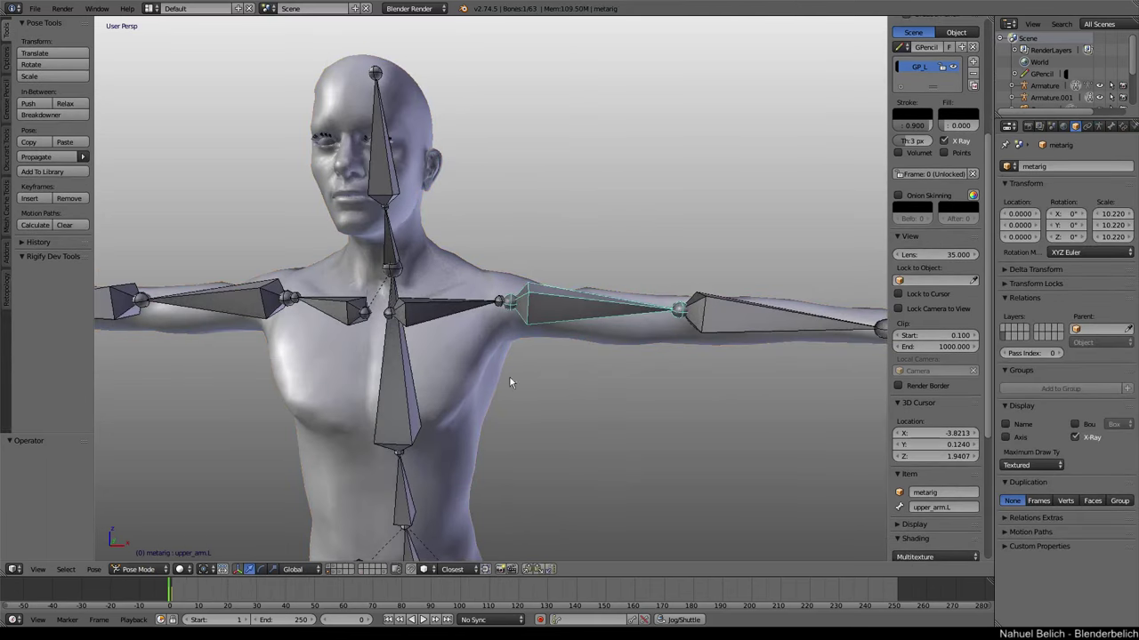
shift+right_click(581, 332)
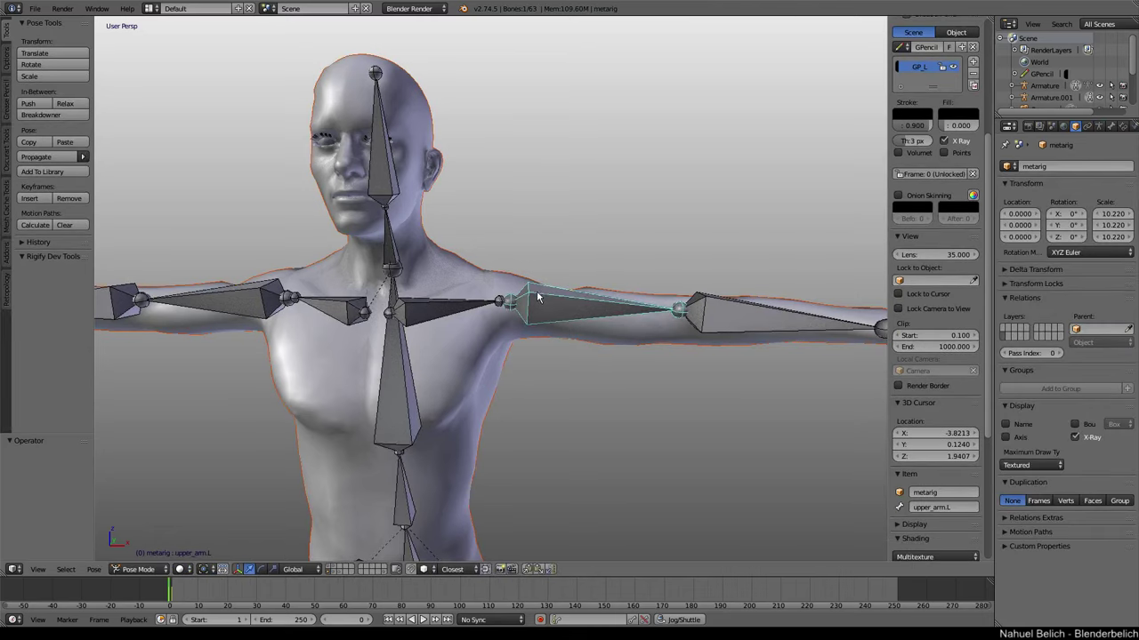
key(ctrl+p)
click(551, 291)
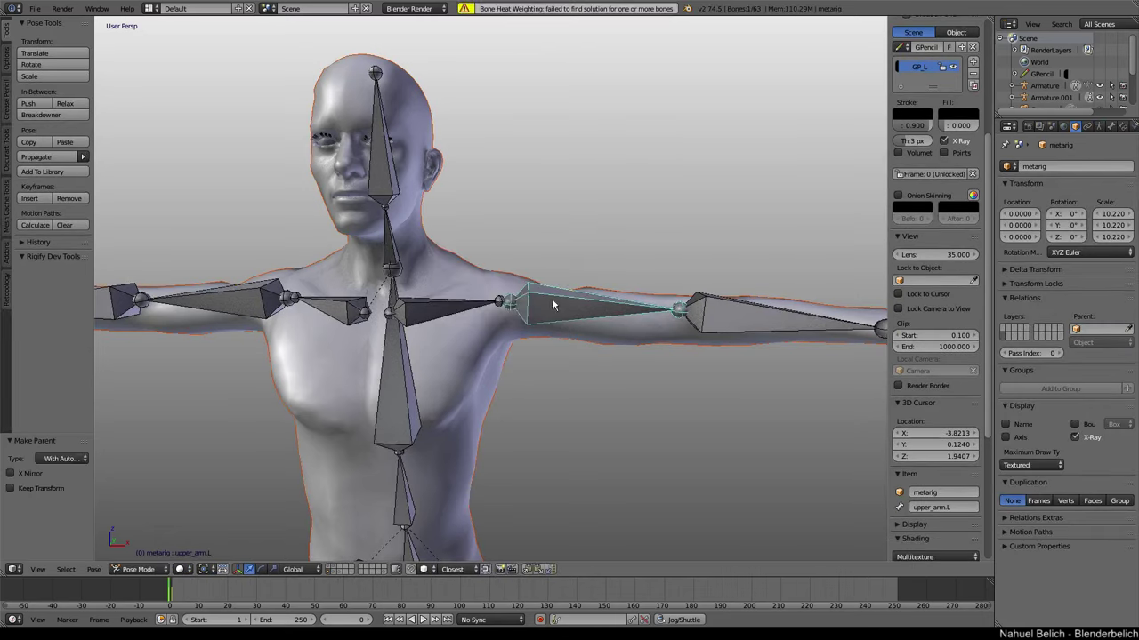
key(KP_1)
mouse_move(504, 307)
ctrl+middle_down()
mouse_move(493, 383)
mouse_move(491, 250)
mouse_move(611, 283)
mouse_move(671, 274)
mouse_move(564, 293)
mouse_move(504, 254)
ctrl+middle_up()
Isolate the body mesh in local view and enter Edit Mode.
right_click(493, 253)
key(KP_Divide)
scroll(557, 283, up, 2)
key(Tab)
Select a band of waist faces and apply Flip Normals to it.
scroll(557, 284, up, 1)
key(a)
scroll(449, 367, up, 3)
ctrl+drag(449, 367, 427, 367)
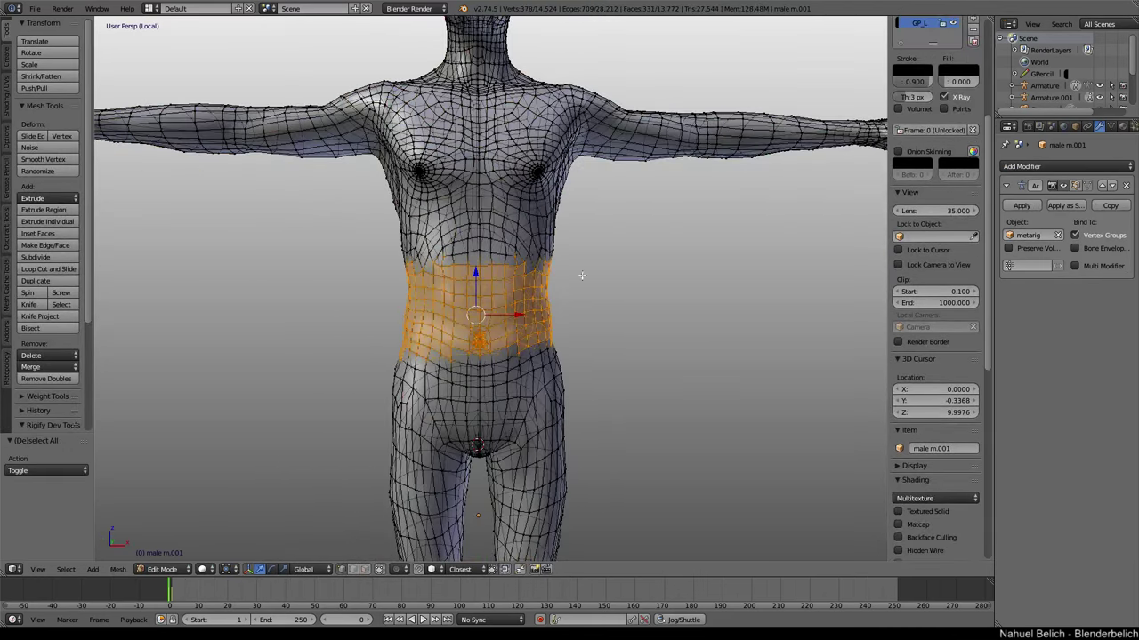
key(space)
text(flip)
key(Down)
key(Return)
Check the body's shading in Object Mode, then return to Edit Mode.
key(Tab)
click(478, 254)
mouse_move(460, 293)
middle_down()
mouse_move(576, 329)
mouse_move(486, 333)
middle_up()
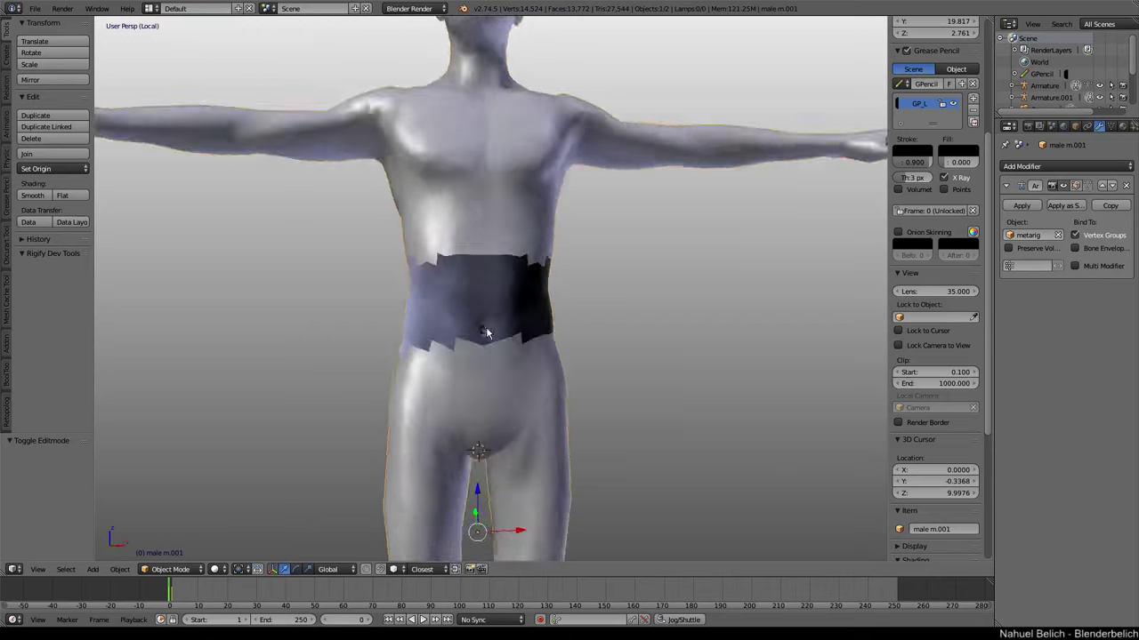
scroll(488, 355, down, 3)
scroll(515, 359, down, 2)
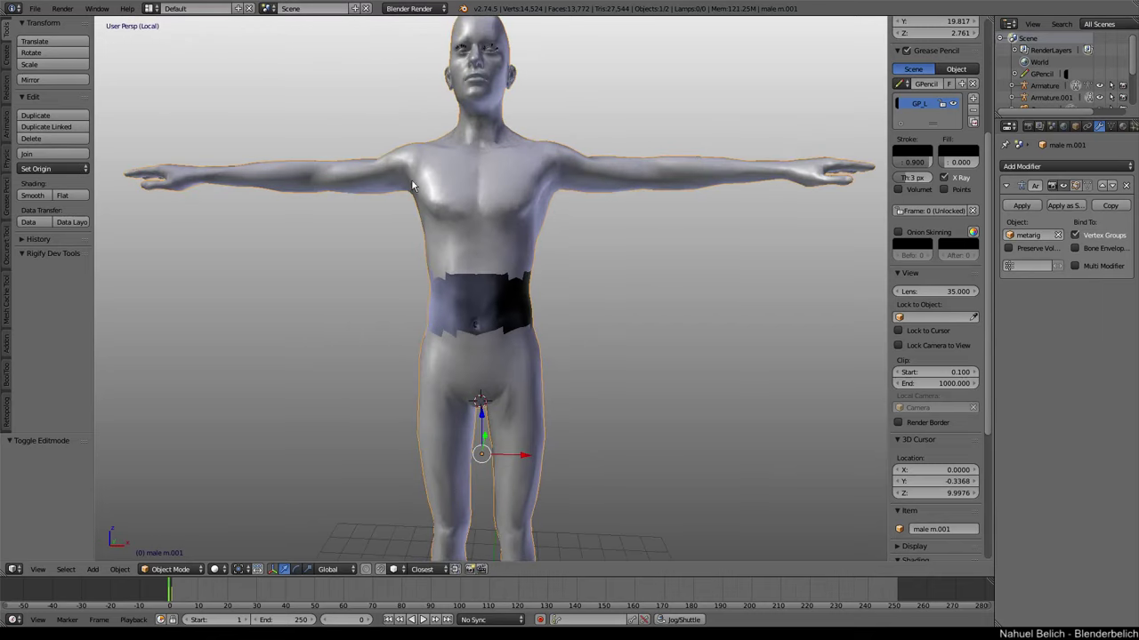
mouse_move(422, 184)
middle_down()
mouse_move(462, 277)
mouse_move(437, 295)
middle_up()
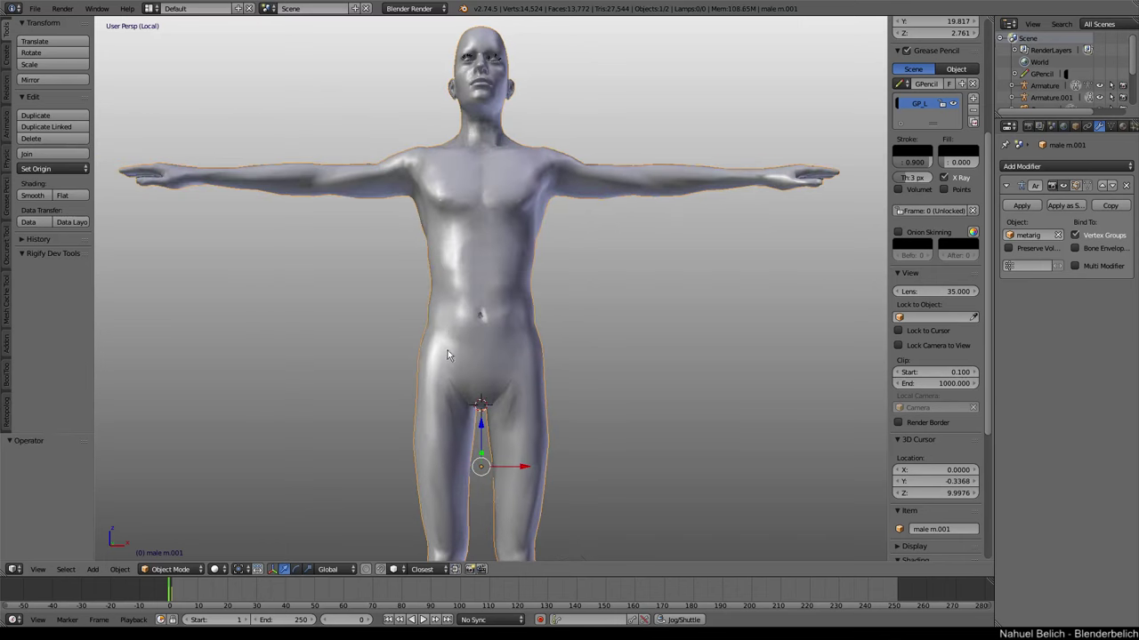
scroll(475, 186, up, 3)
scroll(475, 187, down, 3)
key(Tab)
Box-select the left leg, flip its normals, and inspect the shading.
key(a)
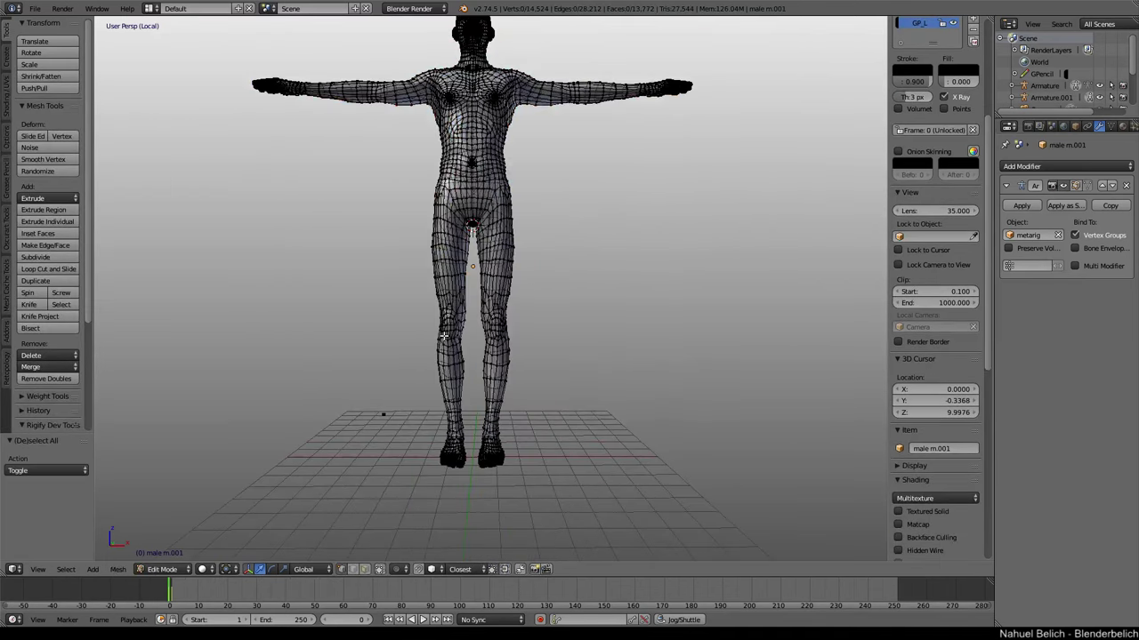
key(b)
drag(389, 259, 470, 490)
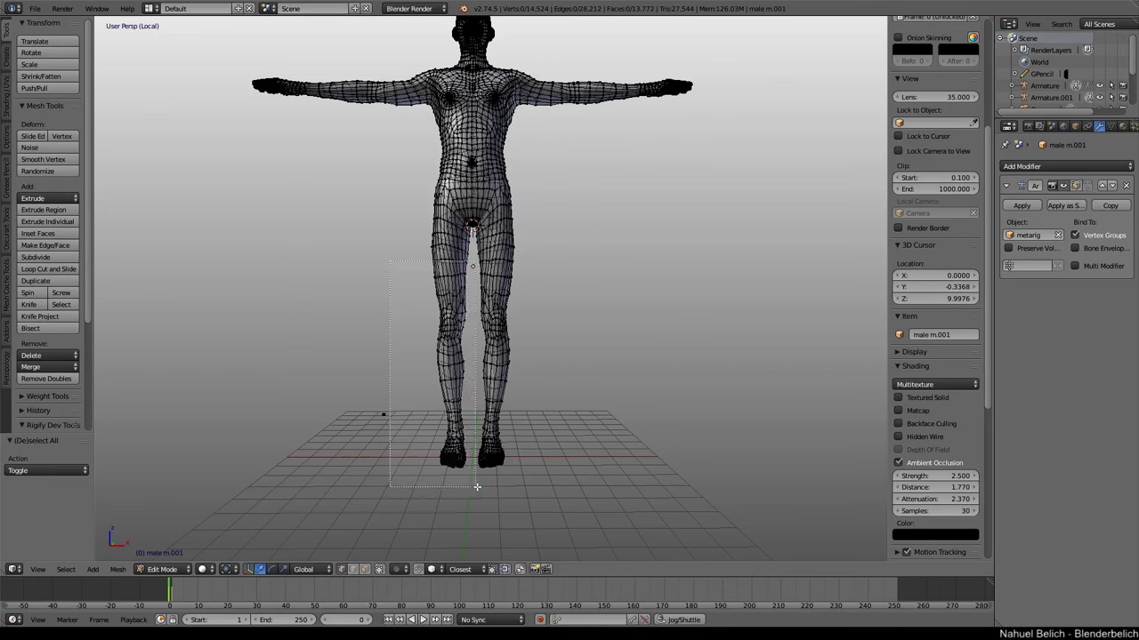
scroll(466, 445, up, 2)
scroll(445, 400, up, 1)
key(space)
text(flip)
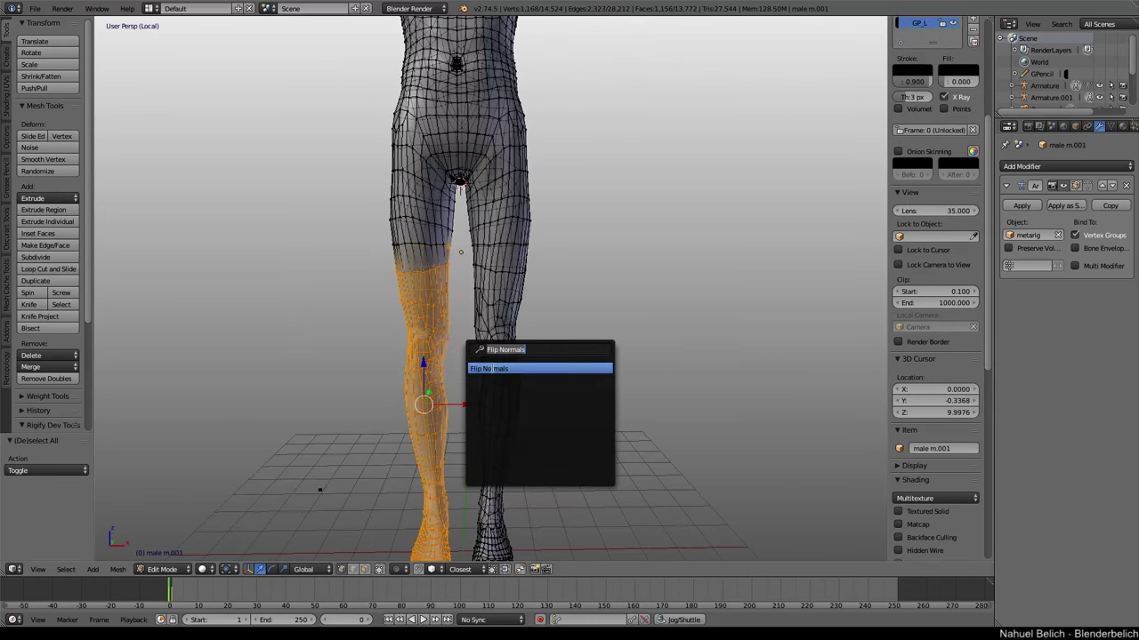
key(Return)
key(Tab)
middle_drag(394, 317, 542, 308)
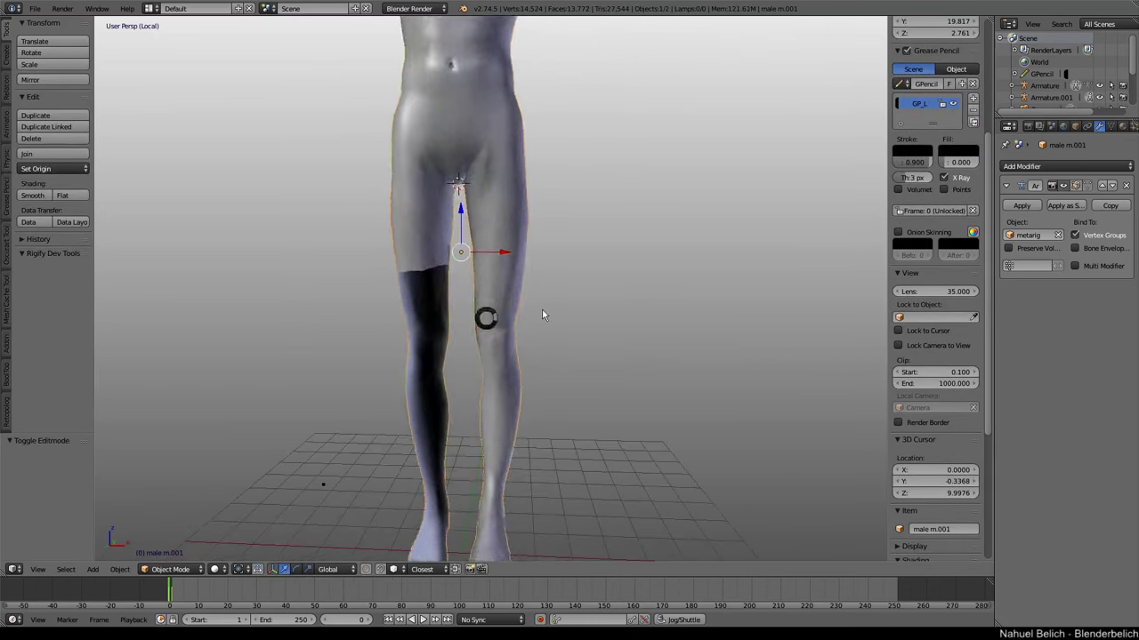
key(Tab)
Select the linked thigh band faces and flip their normals.
alt+right_click(415, 240)
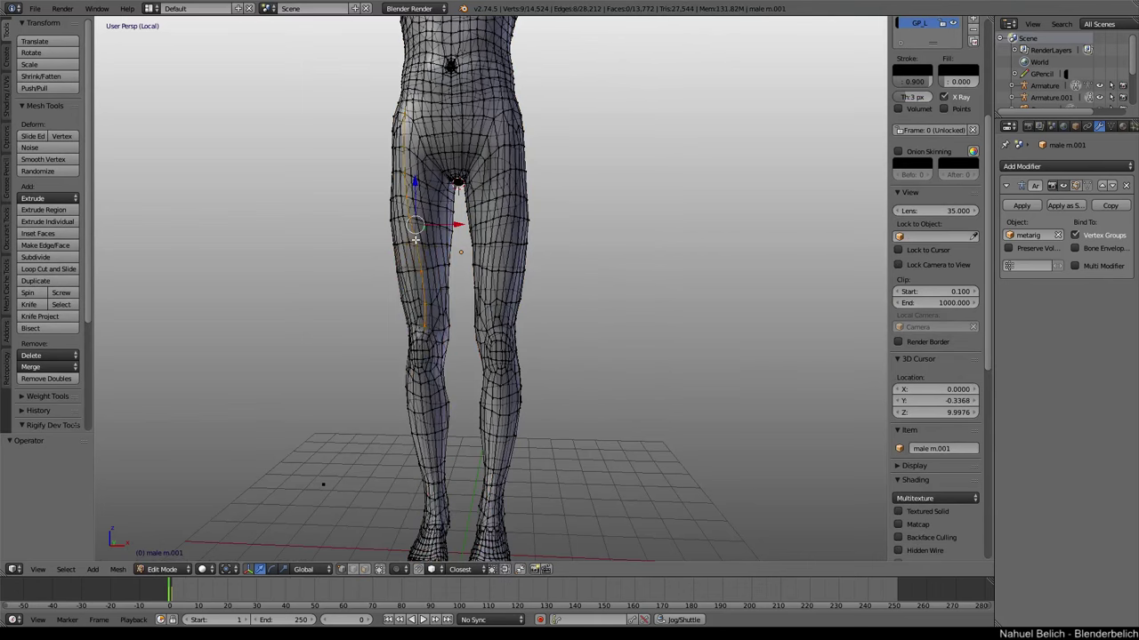
scroll(934, 356, down, 3)
key(a)
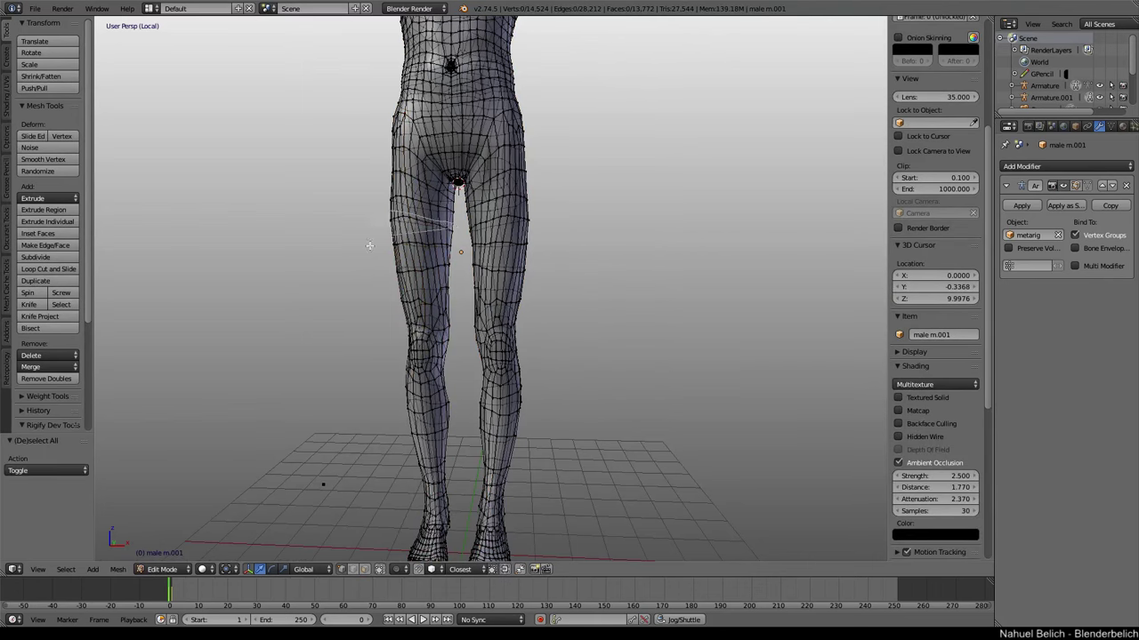
key(l)
key(space)
text(flip)
key(Return)
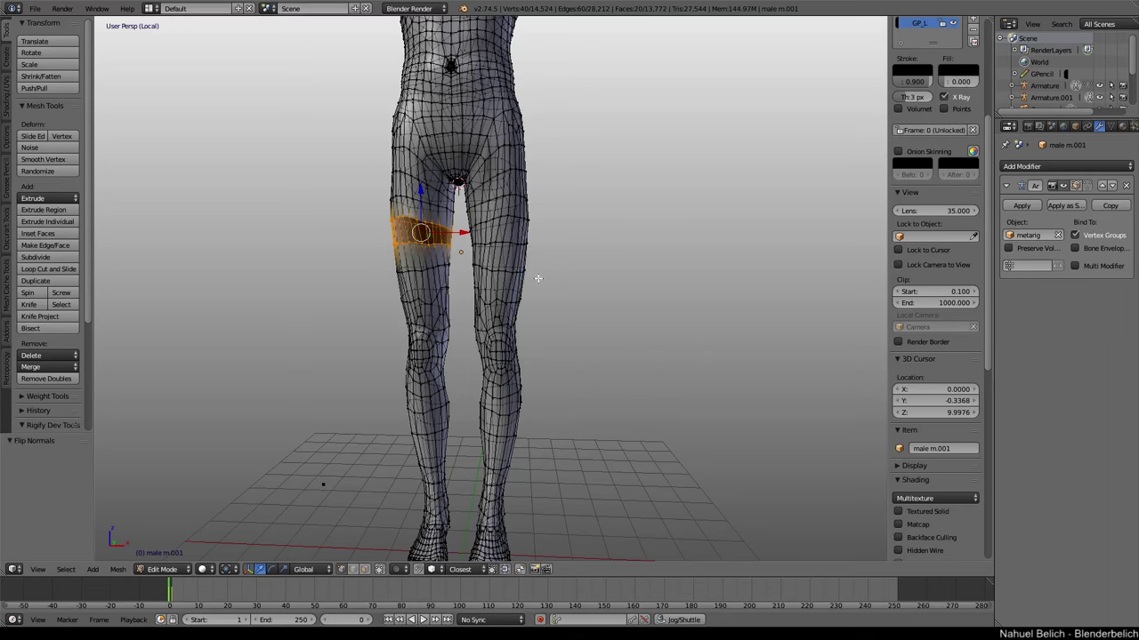
key(Tab)
mouse_move(387, 272)
middle_down()
mouse_move(599, 255)
mouse_move(392, 267)
mouse_move(534, 267)
middle_up()
Add a level-1 Subdivision Surface modifier, then remove it again.
key(ctrl+1)
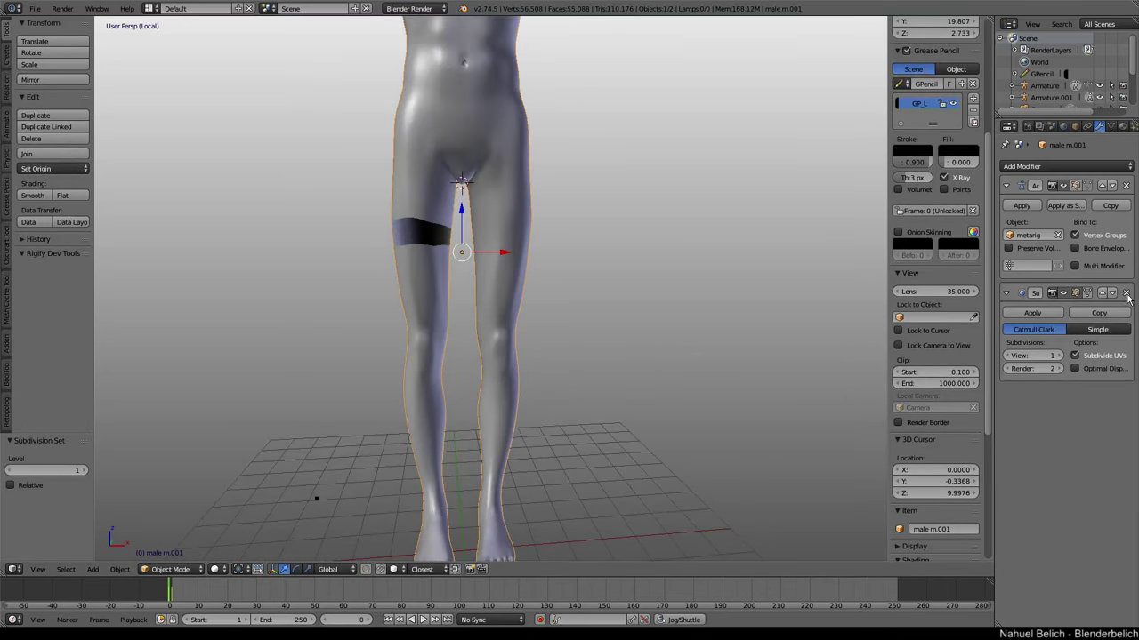
click(1127, 293)
mouse_move(405, 234)
middle_down()
mouse_move(491, 264)
mouse_move(400, 255)
middle_up()
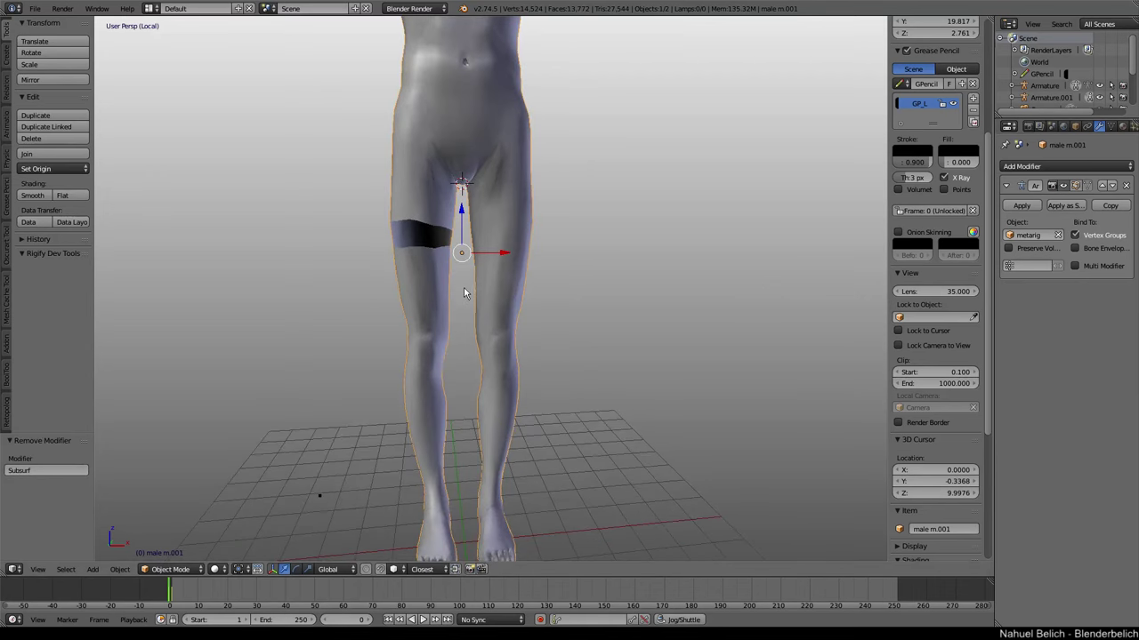
Select the whole connected mesh and recalculate normals outside, then leave Edit Mode.
key(Tab)
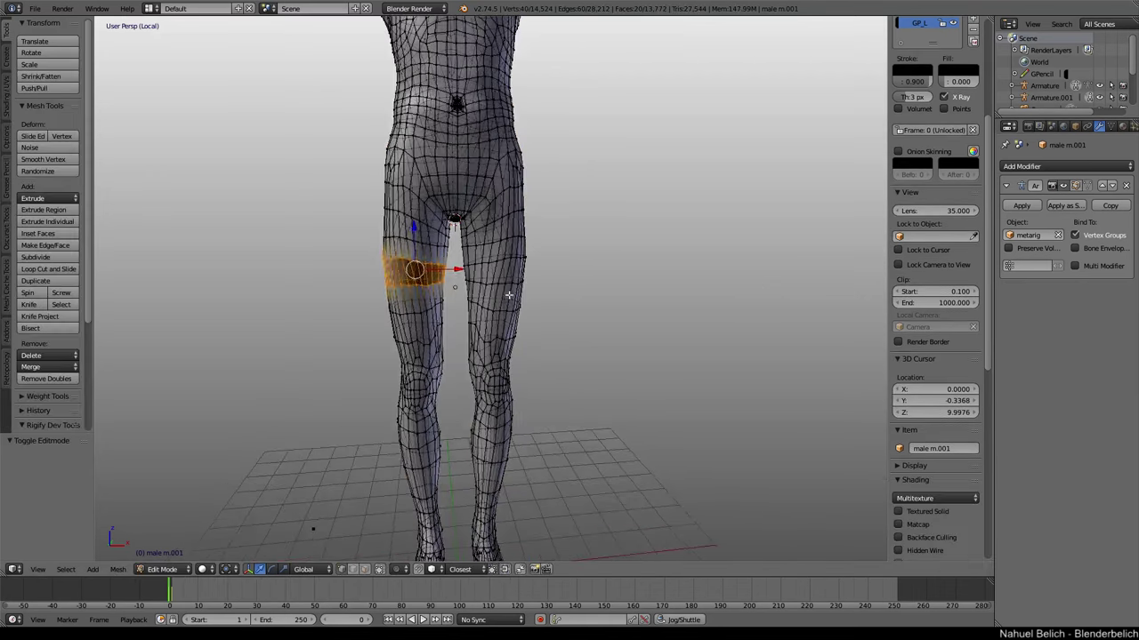
key(a)
key(ctrl+l)
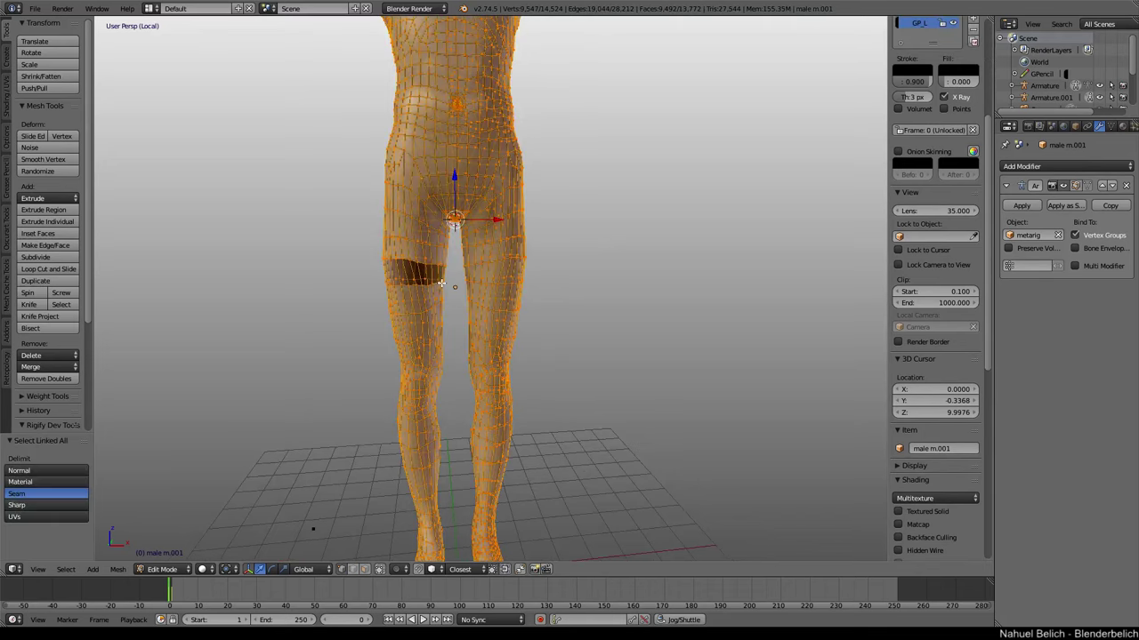
key(ctrl+n)
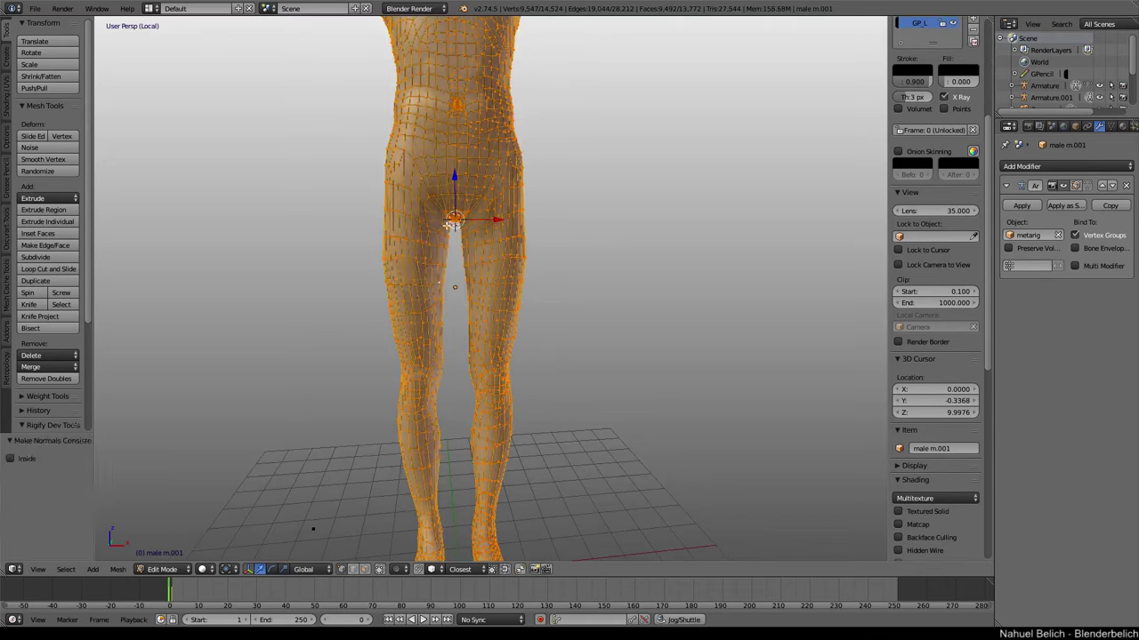
key(Tab)
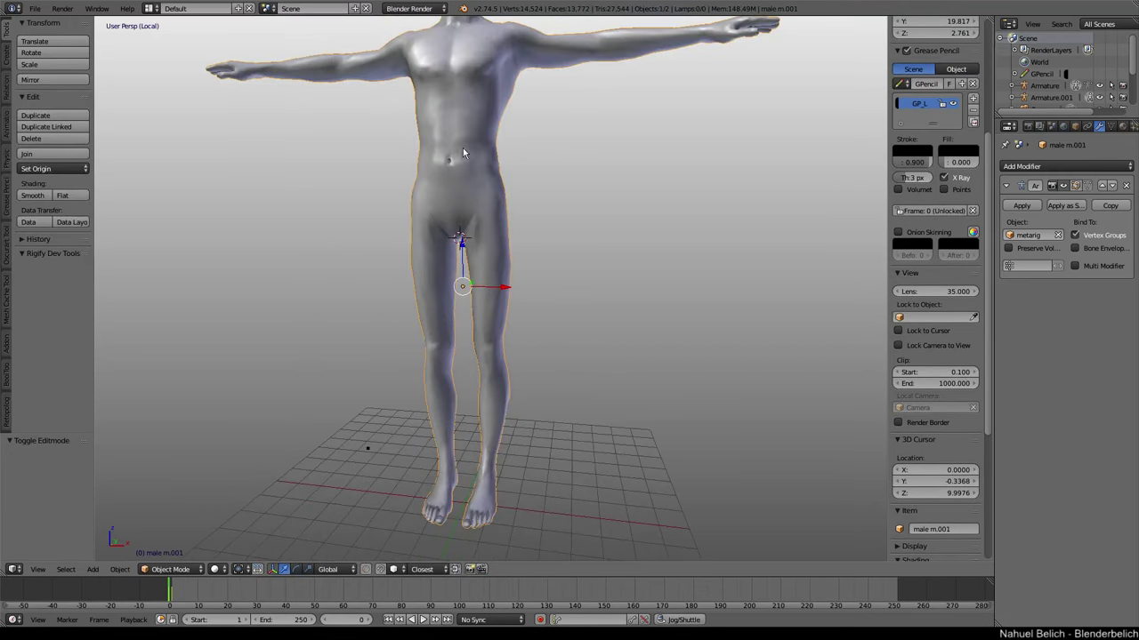
Exit local view and re-parent the mesh to the metarig's chest bone With Automatic Weights.
shift+middle_drag(462, 150, 497, 242)
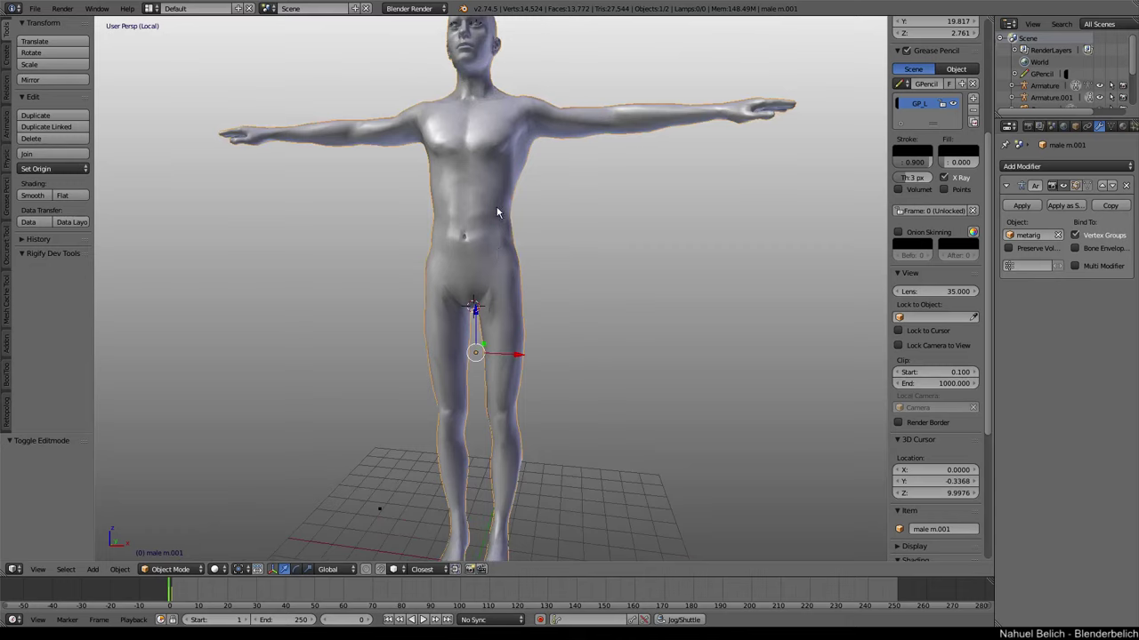
mouse_move(496, 212)
middle_down()
mouse_move(450, 418)
mouse_move(507, 303)
mouse_move(451, 375)
middle_up()
key(KP_Divide)
middle_drag(453, 330, 484, 236)
right_click(462, 212)
key(ctrl+Tab)
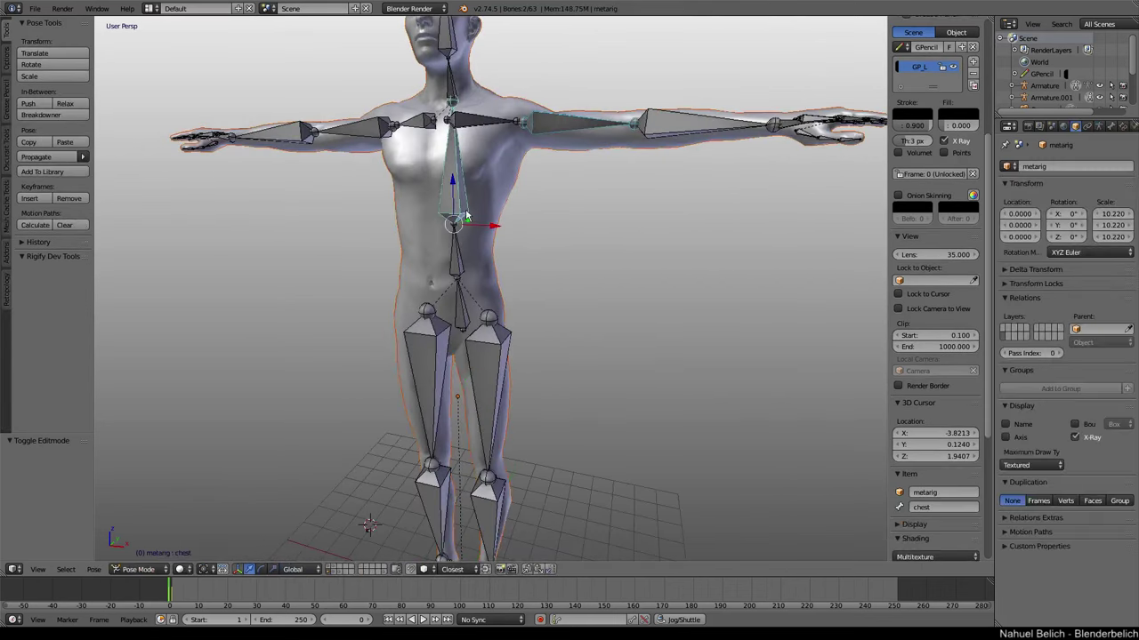
key(ctrl+p)
click(466, 221)
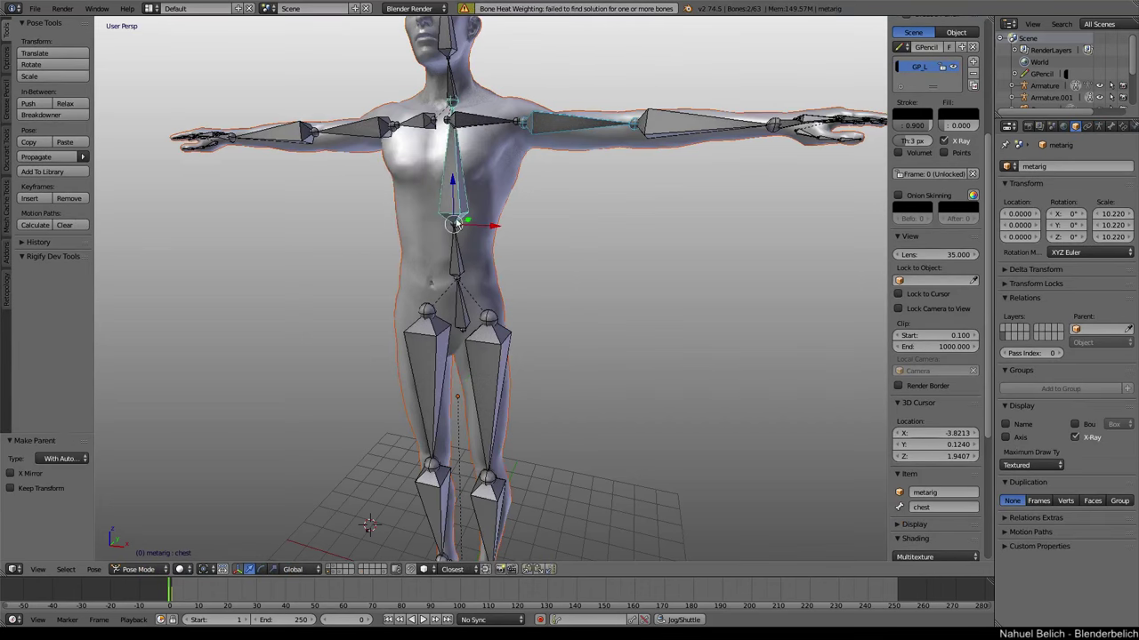
Inspect the armature's data and active bone properties.
scroll(480, 236, up, 2)
scroll(506, 247, up, 2)
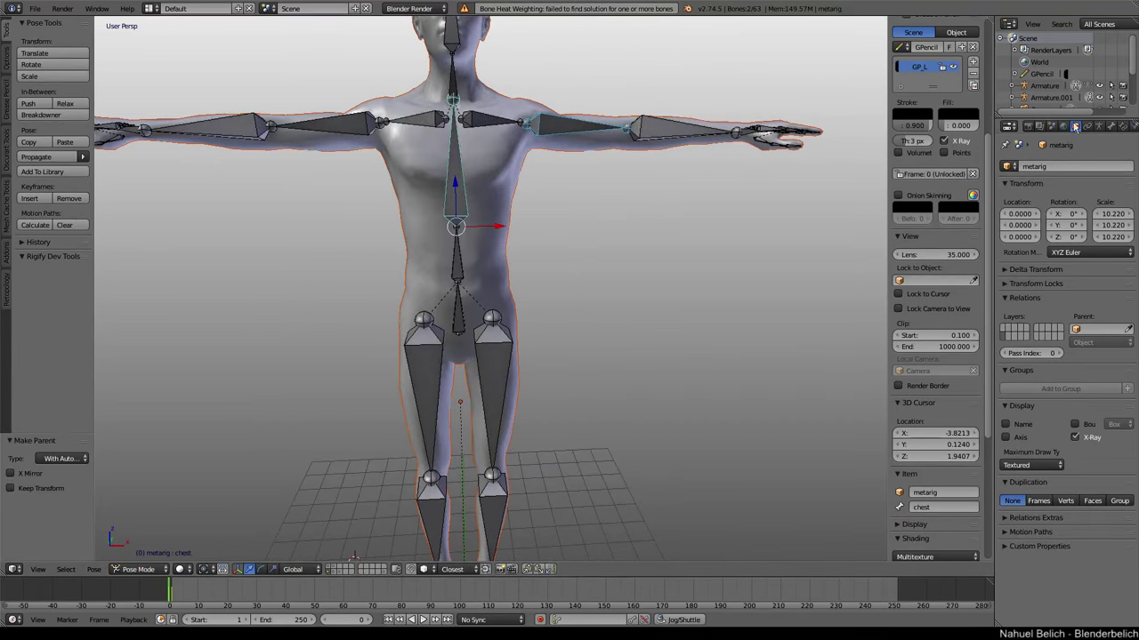
click(1099, 126)
click(1111, 126)
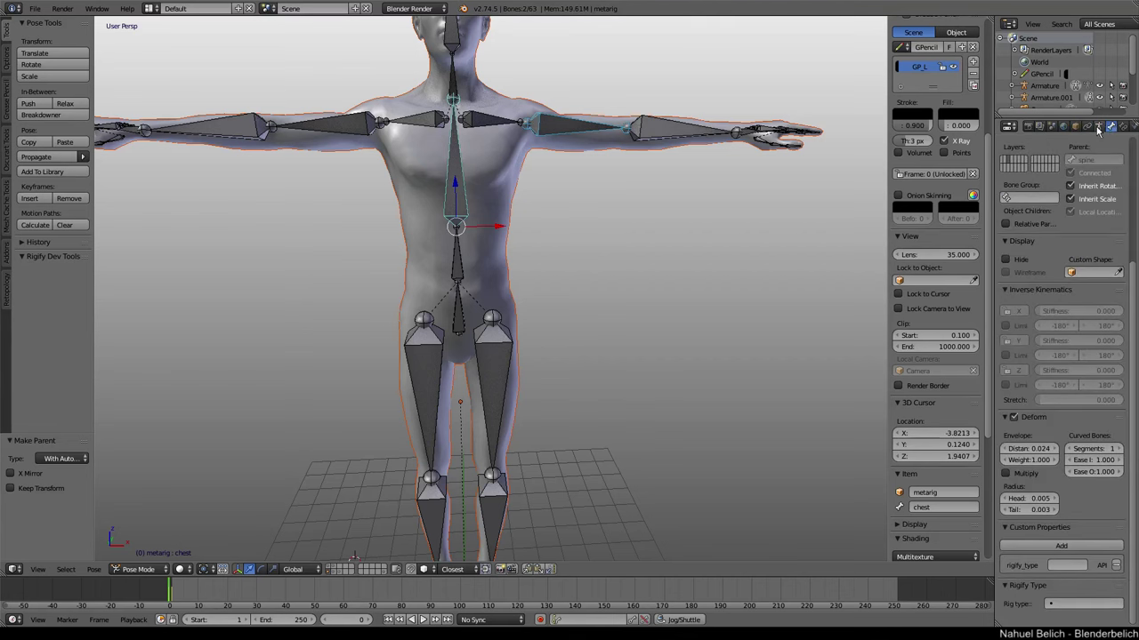
click(1099, 127)
Select the body mesh and delete all of its vertex groups.
right_click(500, 199)
mouse_move(552, 232)
middle_down()
mouse_move(549, 252)
mouse_move(578, 287)
mouse_move(572, 350)
mouse_move(575, 290)
mouse_move(573, 302)
middle_up()
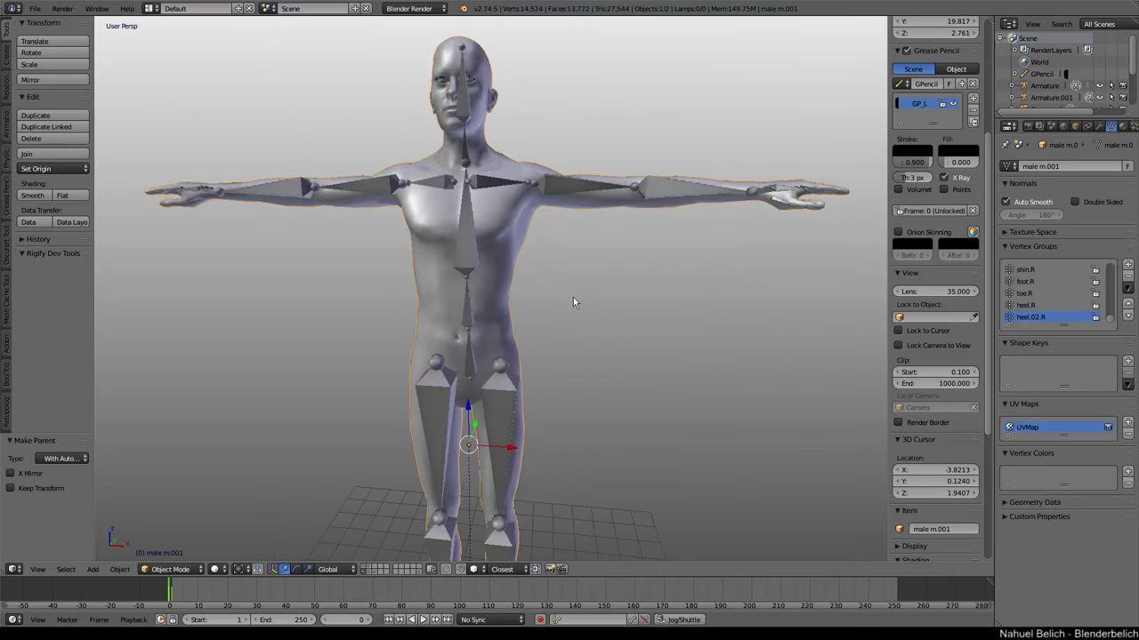
click(1127, 287)
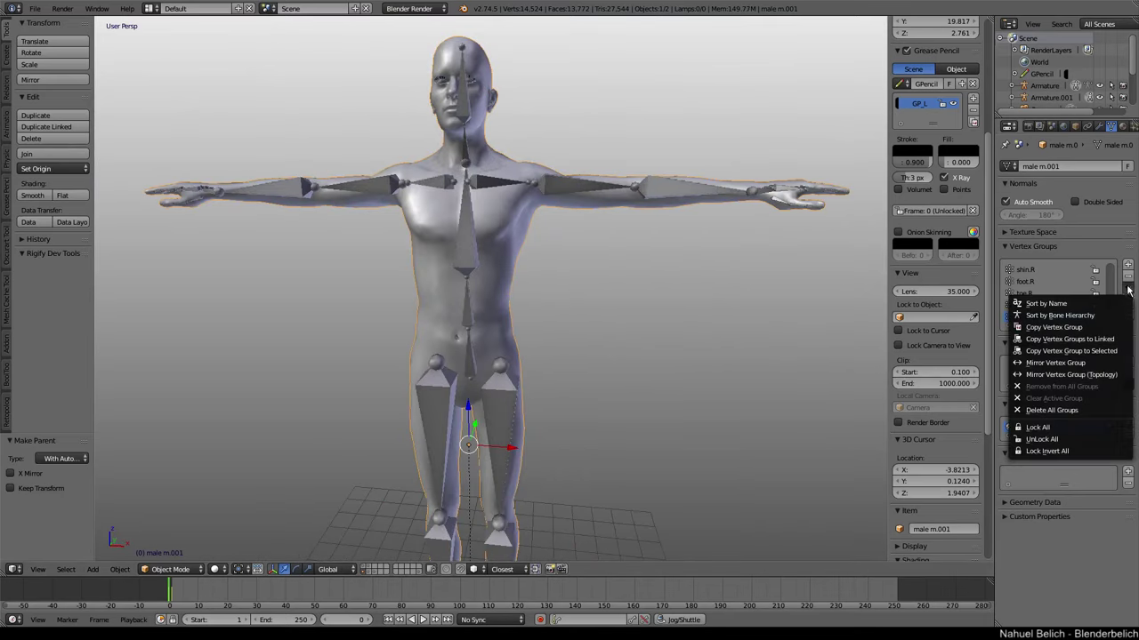
click(1083, 410)
Enter Edit Mode in vertex select and view the body from the front.
middle_drag(533, 342, 531, 302)
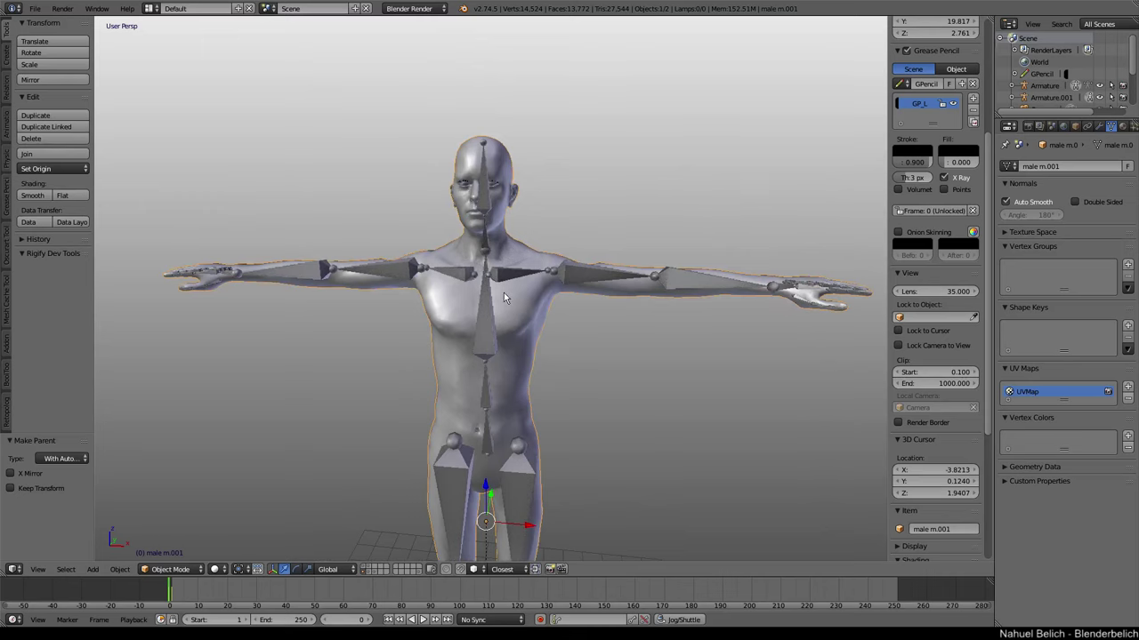
mouse_move(514, 355)
middle_down()
mouse_move(514, 299)
mouse_move(509, 308)
mouse_move(492, 298)
middle_up()
key(Tab)
middle_drag(552, 322, 515, 295)
key(KP_1)
Box-select the waist and leg vertices and separate them by selection.
key(a)
key(b)
drag(532, 527, 418, 234)
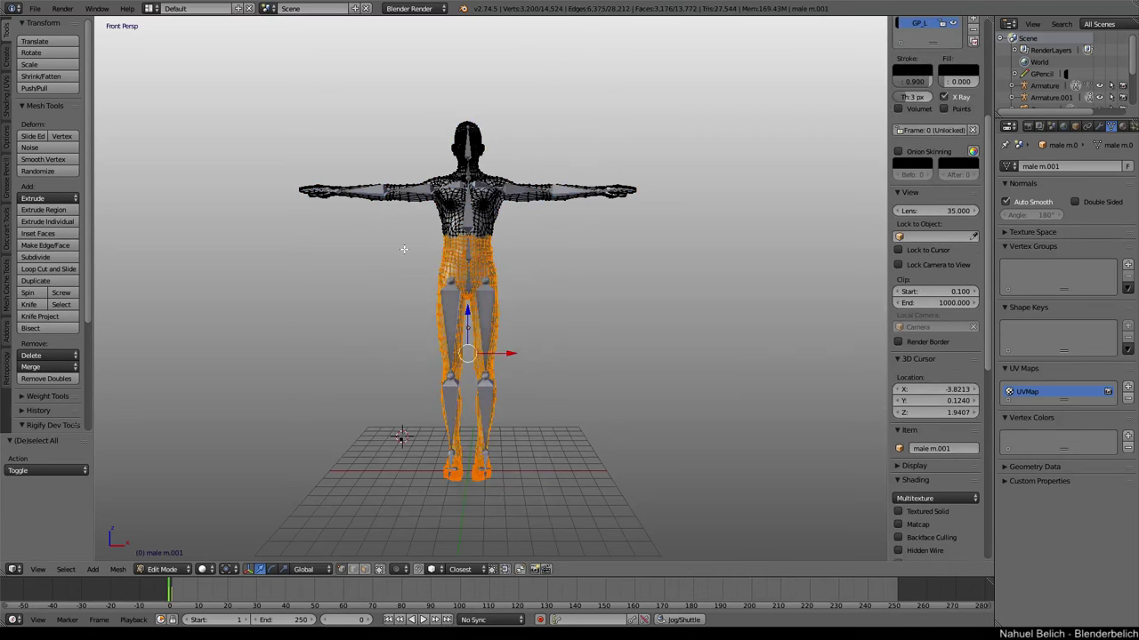
key(Tab)
Move the separated lower-body mesh to a new position.
key(Tab)
key(p)
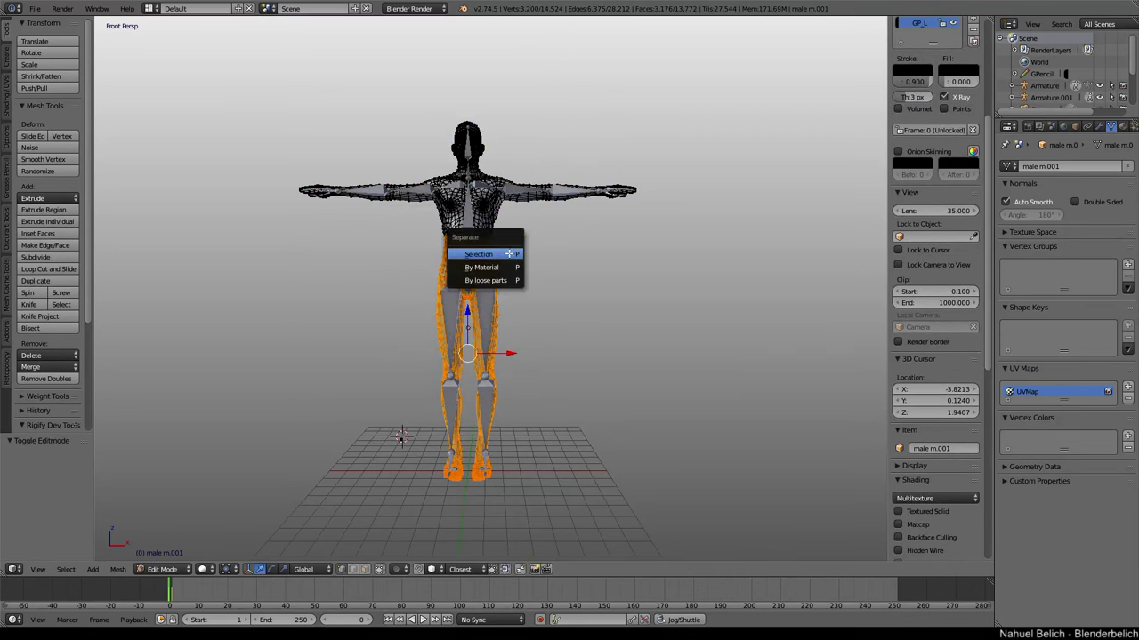
click(514, 255)
scroll(504, 305, up, 3)
middle_drag(481, 303, 505, 304)
scroll(505, 304, up, 2)
key(Tab)
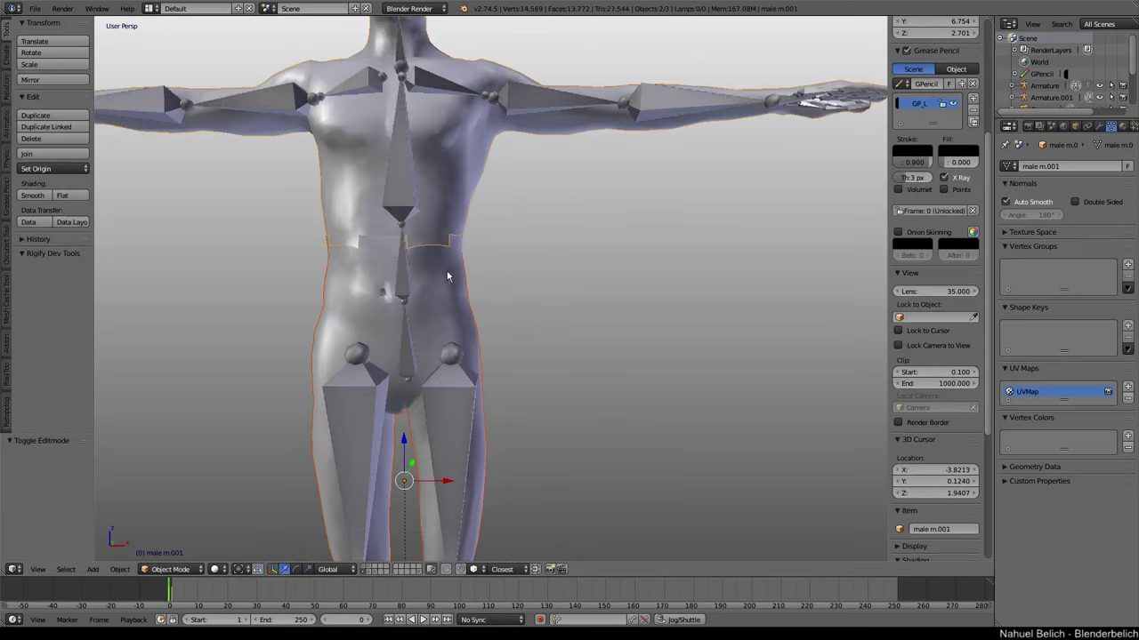
key(g)
right_click(605, 207)
key(g)
click(523, 314)
Parent the mesh to the metarig With Automatic Weights, repeating it with the left thigh bone active.
right_click(488, 236)
key(ctrl+Tab)
key(ctrl+p)
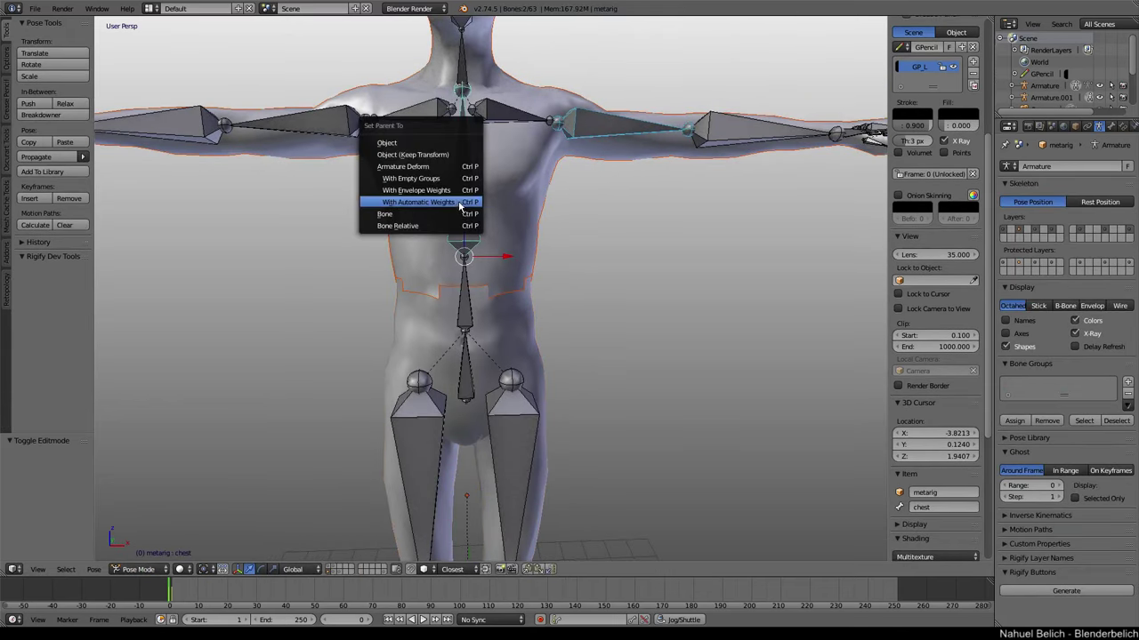
click(461, 203)
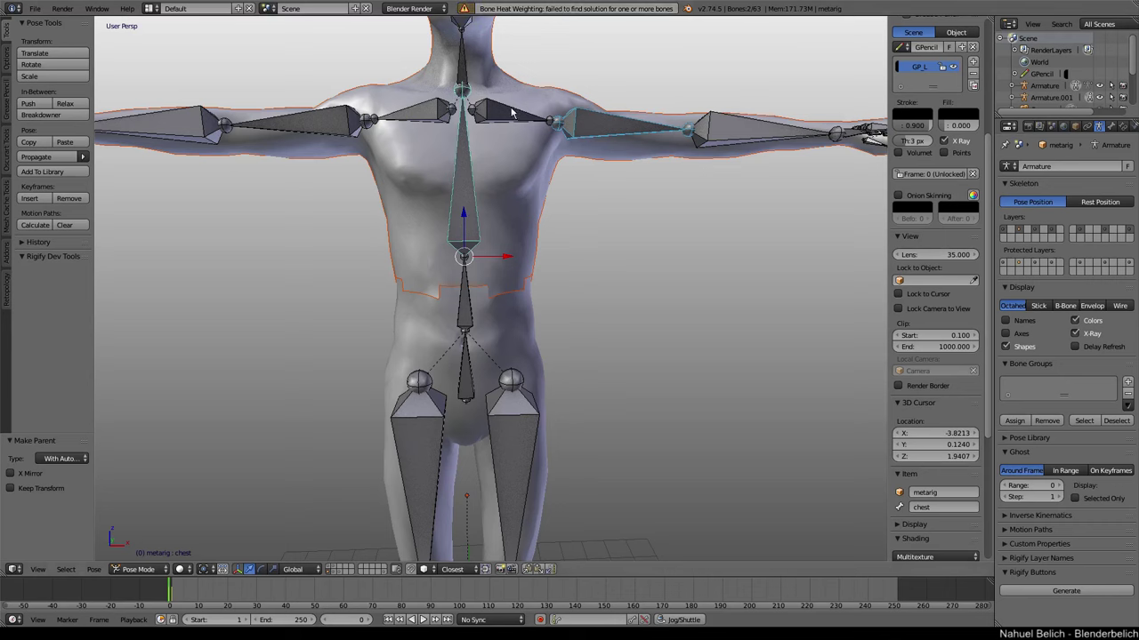
shift+middle_drag(521, 304, 508, 283)
right_click(506, 317)
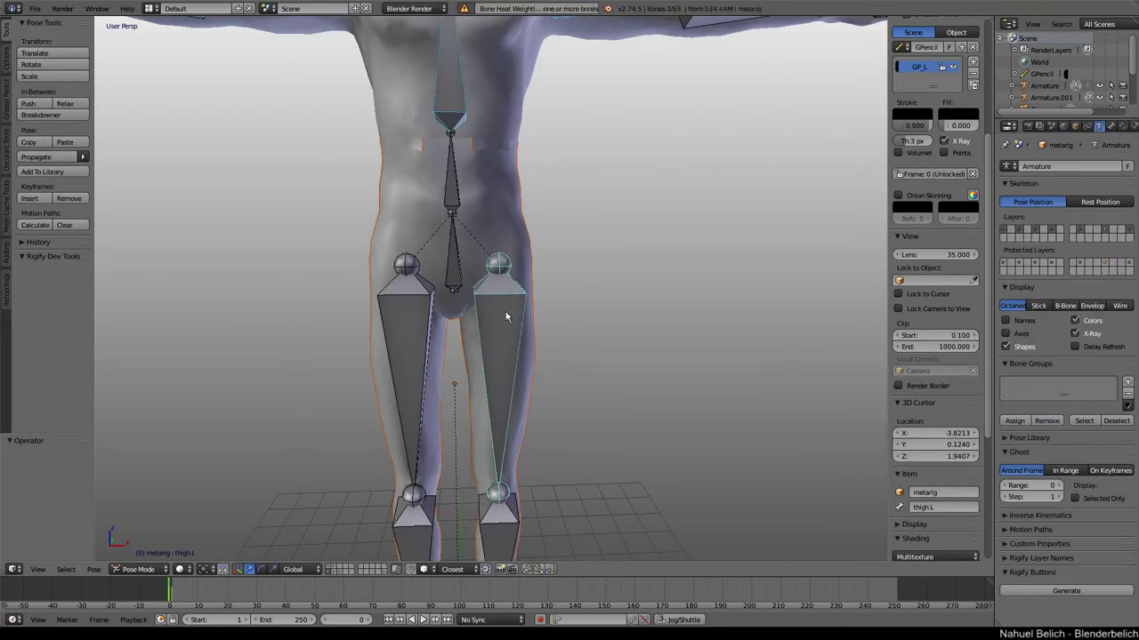
key(ctrl+p)
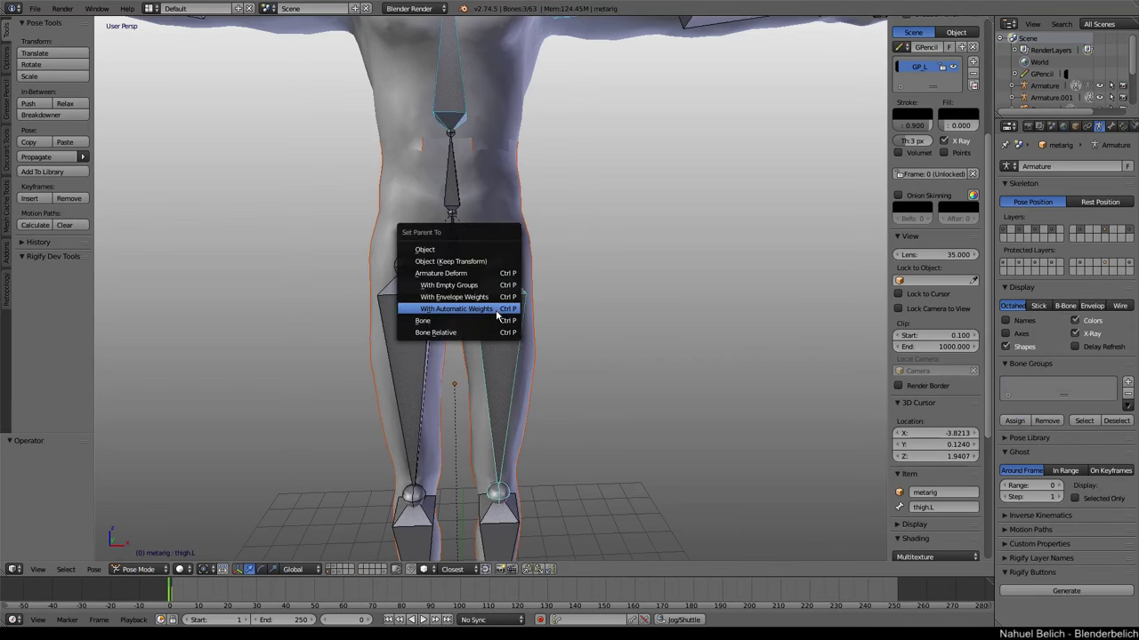
click(503, 309)
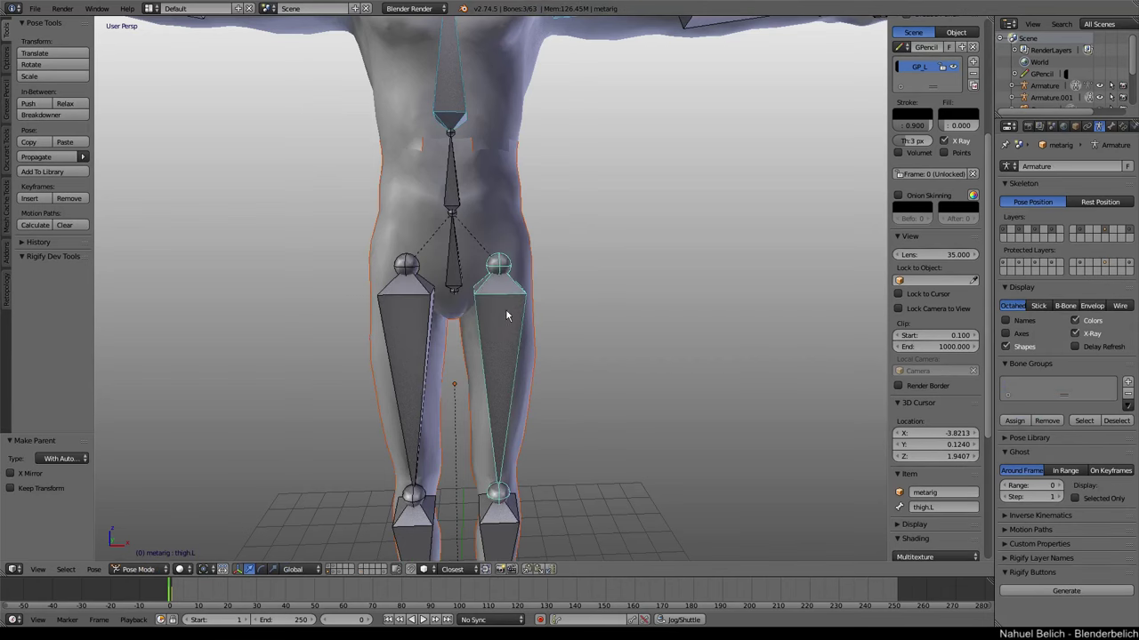
Test-rotate the left thigh bone to check deformation, cancelling back to rest pose.
scroll(502, 307, down, 1)
scroll(494, 298, down, 2)
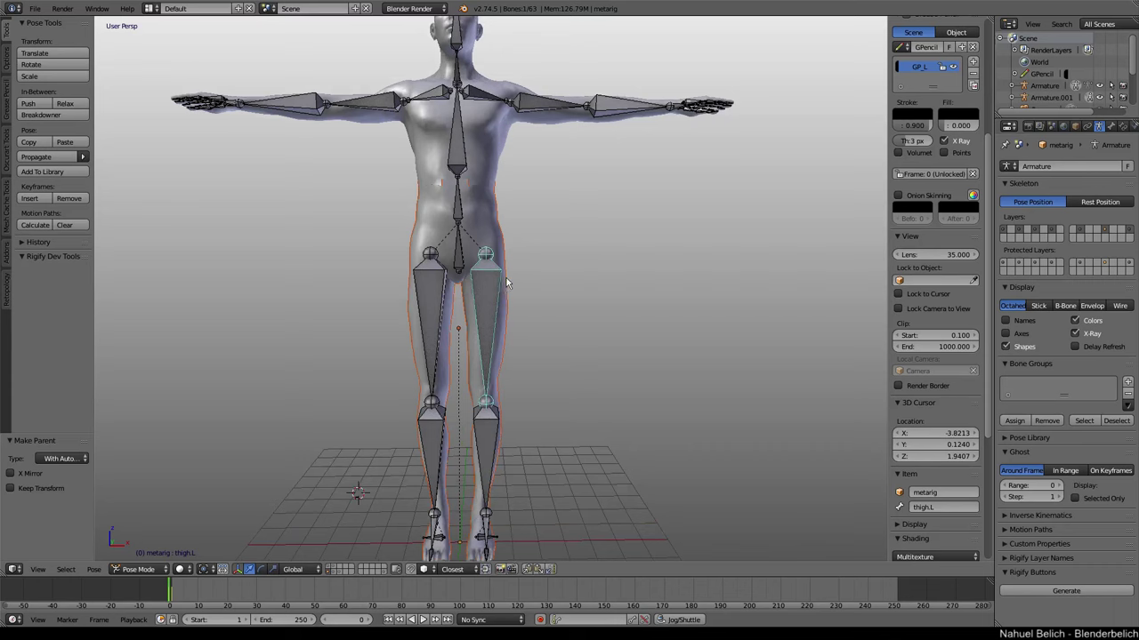
key(r)
right_click(521, 231)
key(r)
right_click(531, 233)
key(r)
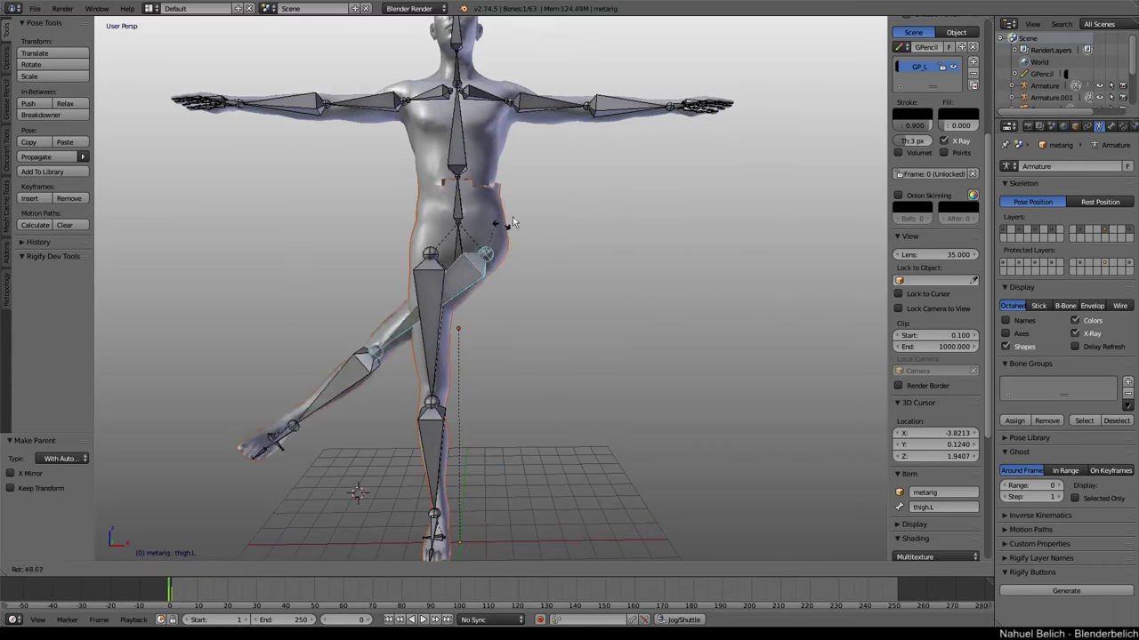
right_click(532, 250)
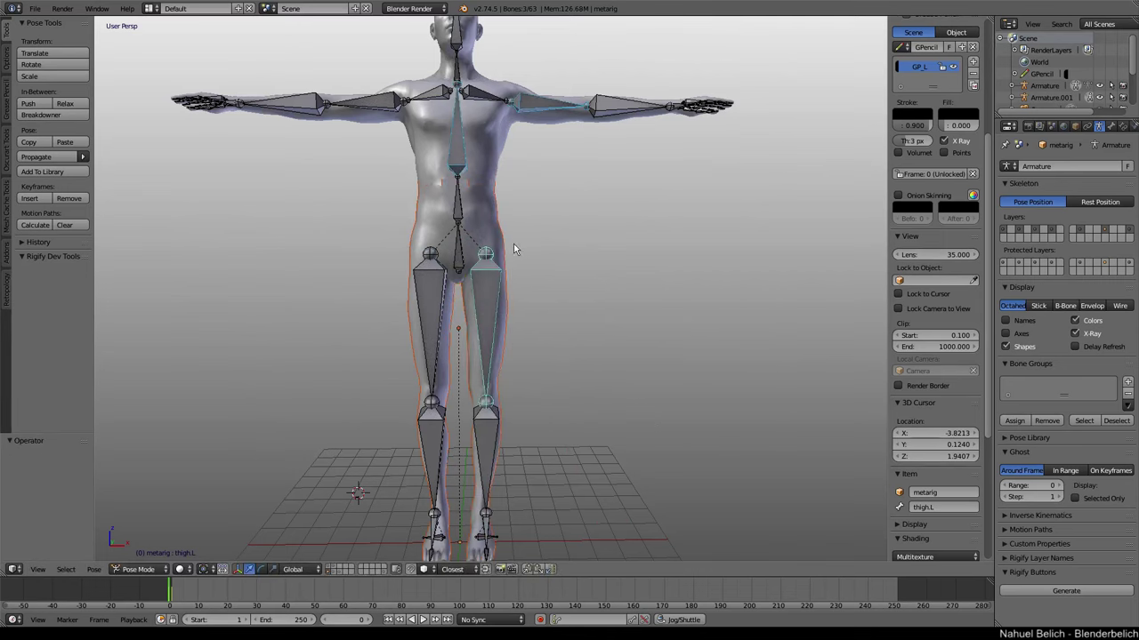
Box-select the right arm's vertices and separate them from the body mesh into their own object.
mouse_move(496, 216)
shift+middle_down()
mouse_move(510, 257)
mouse_move(514, 243)
shift+middle_up()
right_click(496, 259)
scroll(514, 243, up, 5)
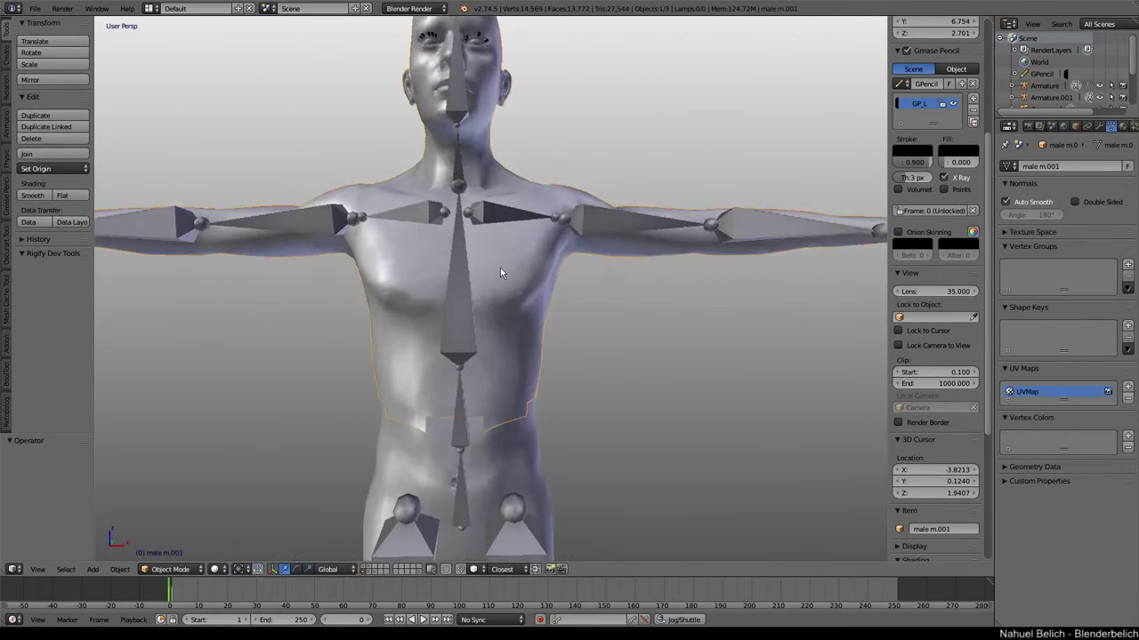
key(Tab)
scroll(499, 268, down, 2)
scroll(500, 268, down, 1)
scroll(500, 268, down, 1)
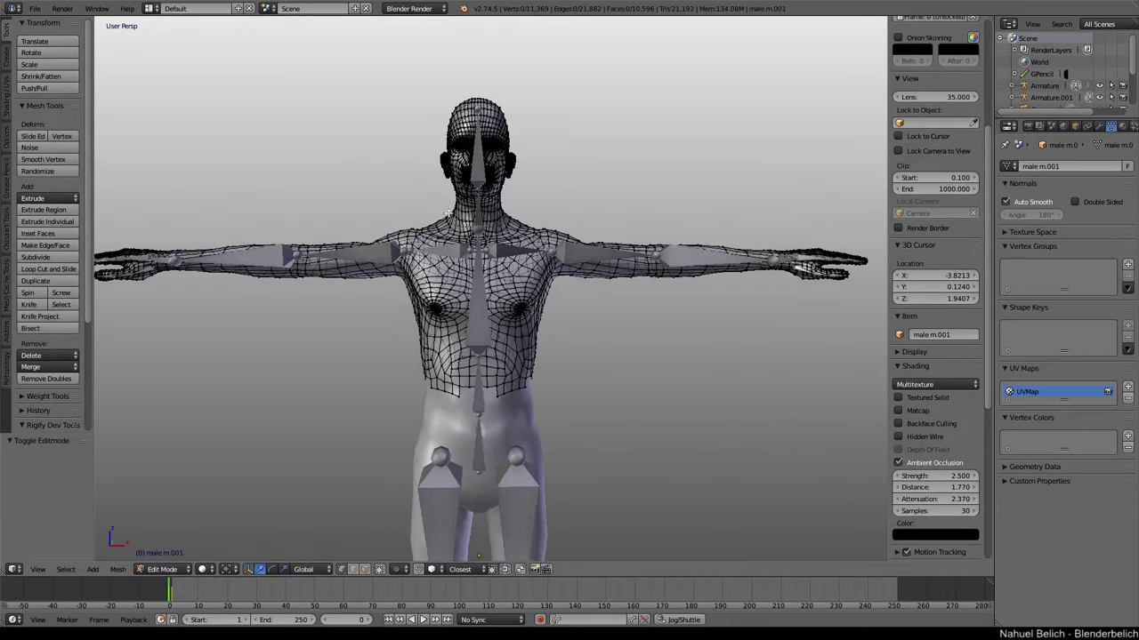
middle_drag(448, 210, 462, 295)
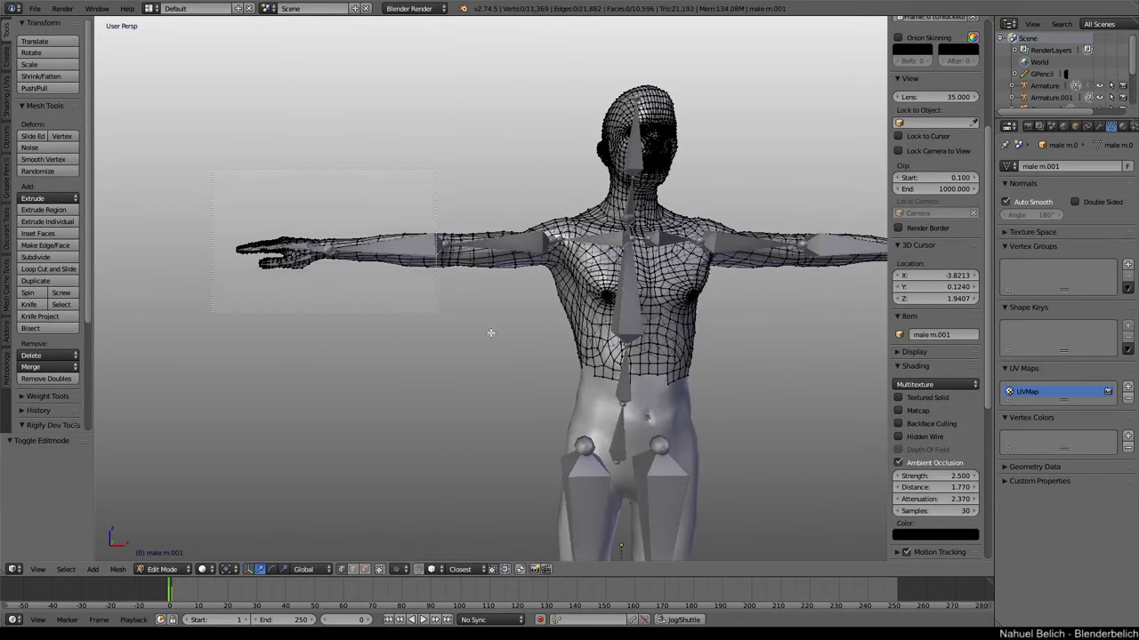
drag(213, 169, 522, 321)
middle_drag(521, 320, 488, 271)
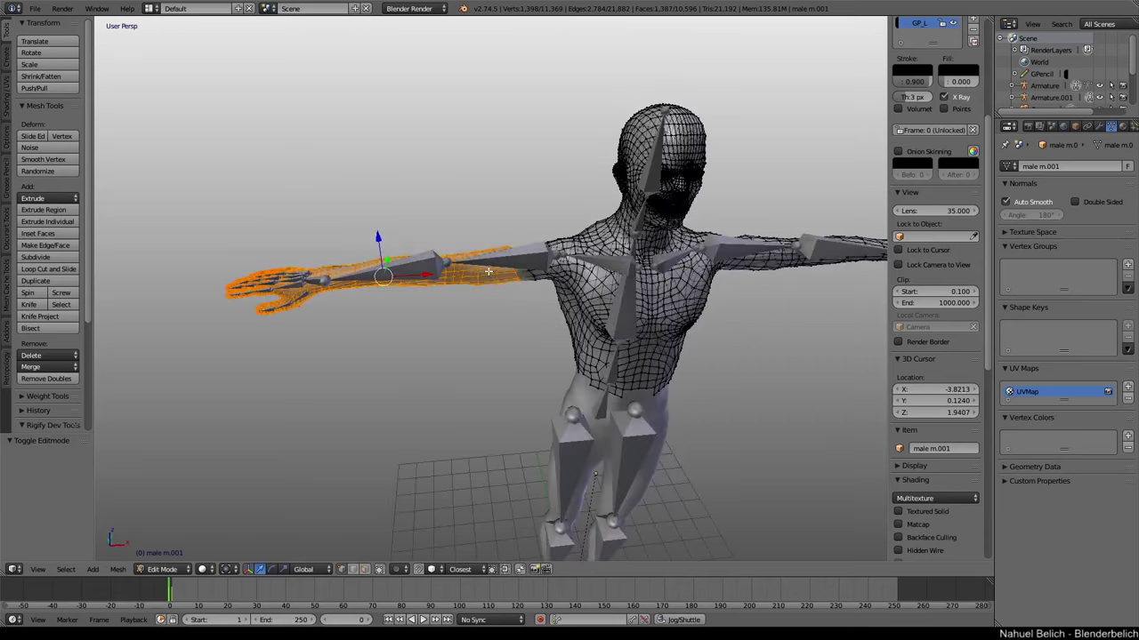
click(459, 271)
key(Tab)
Parent the right arm to the metarig with automatic weights from Pose Mode.
right_click(420, 275)
key(ctrl+Tab)
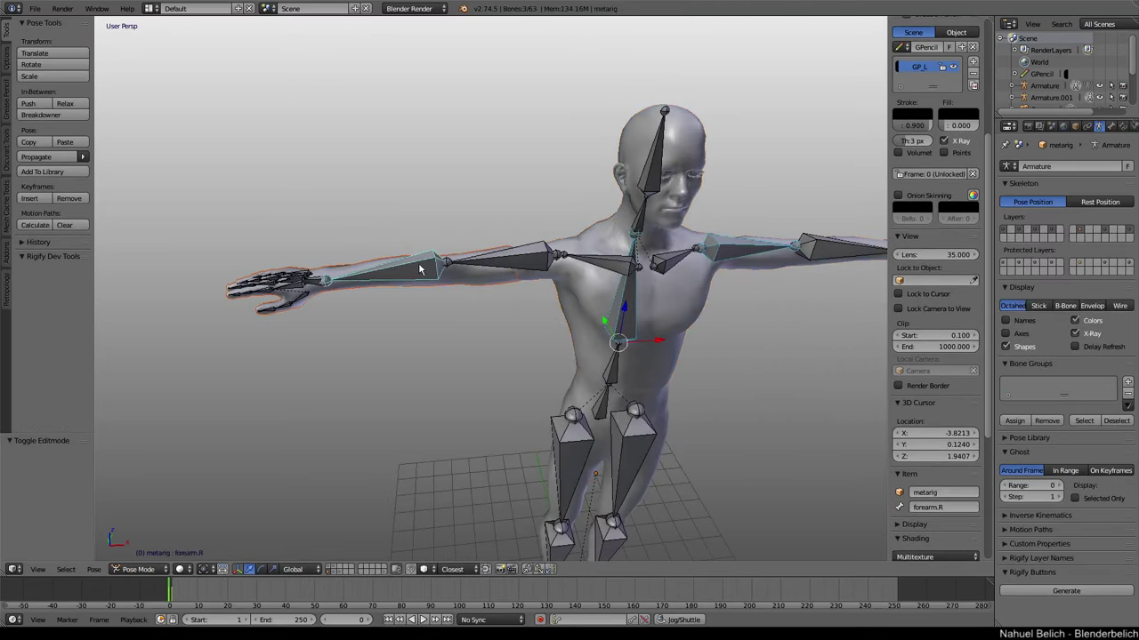
key(ctrl+p)
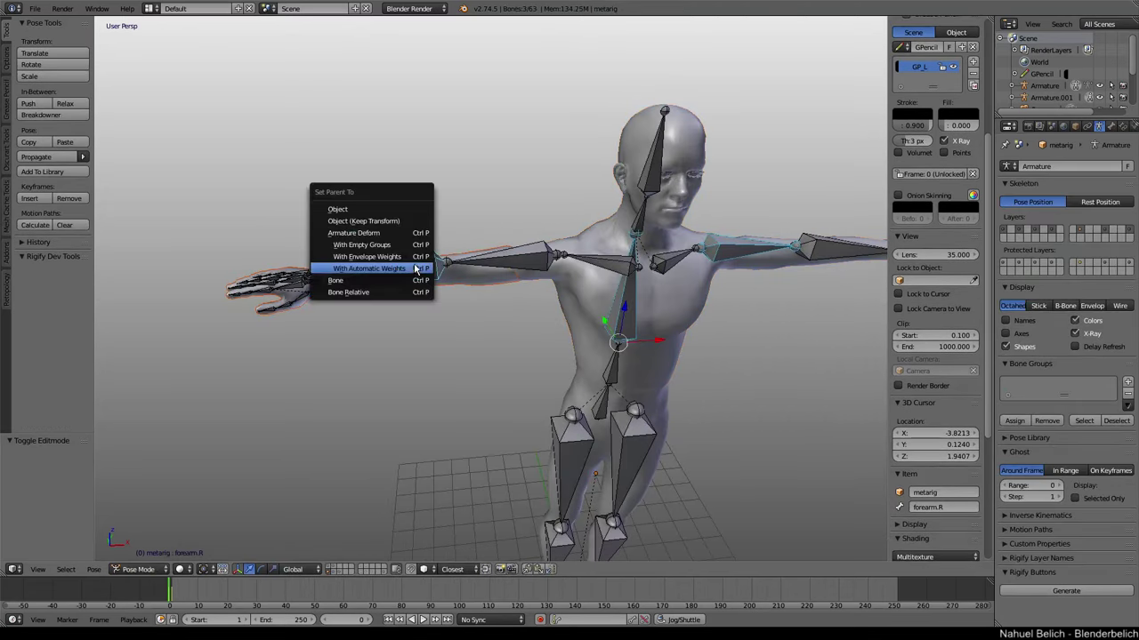
click(417, 268)
Test-rotate the forearm bone to check the arm follows, then reselect the body mesh.
key(r)
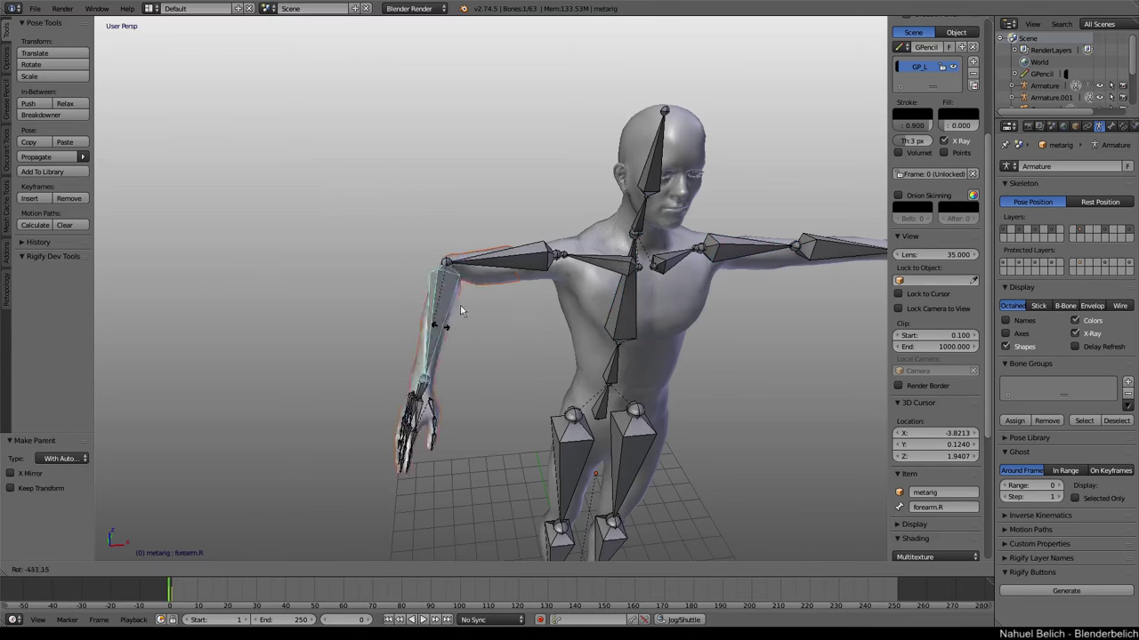
right_click(413, 275)
middle_drag(439, 285, 395, 257)
key(r)
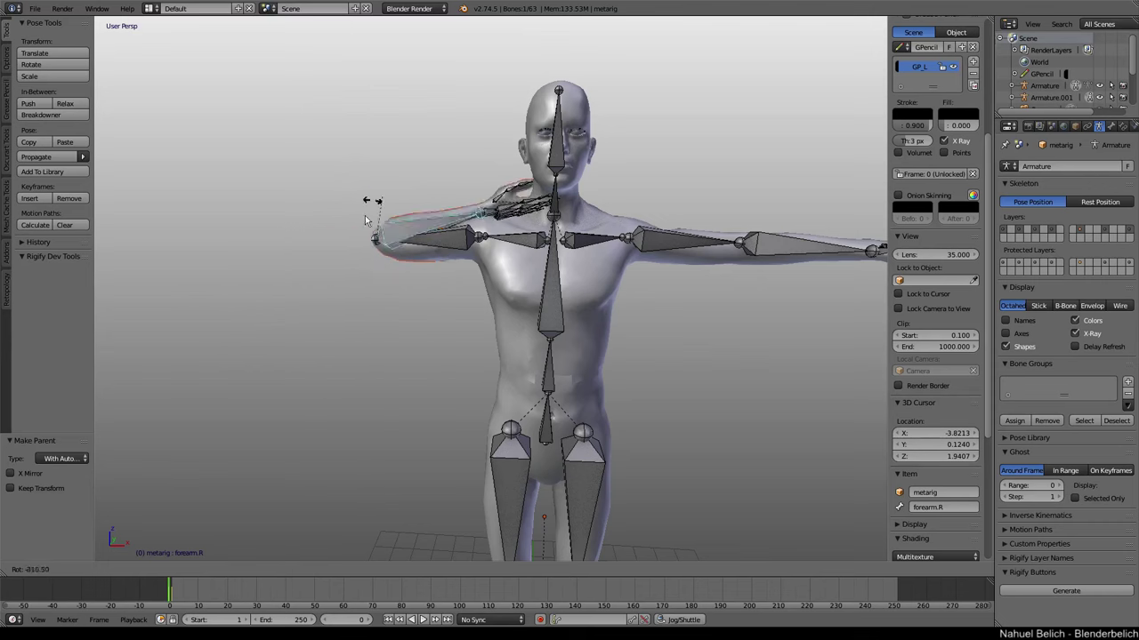
right_click(476, 190)
right_click(480, 265)
key(g)
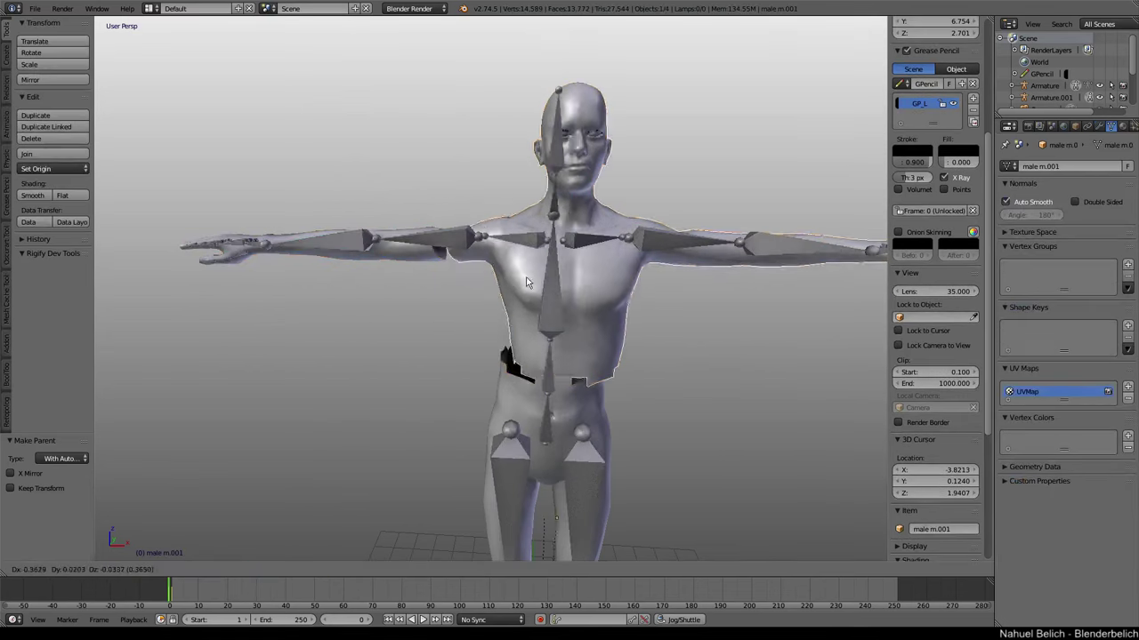
right_click(574, 254)
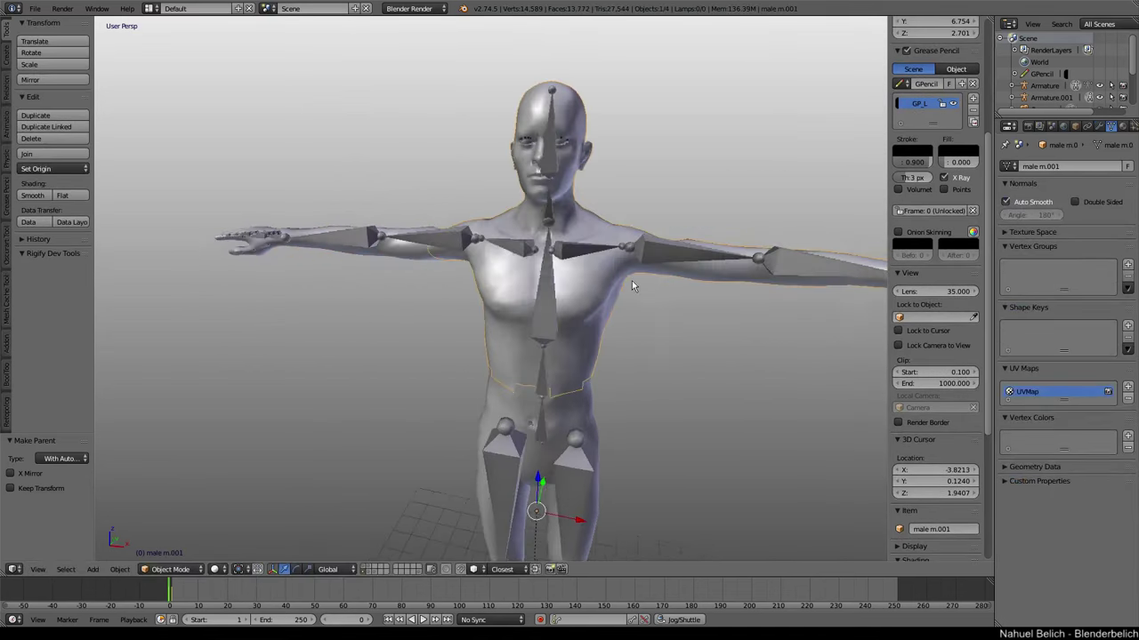
Frame the torso up close and cancel a trial move of the body mesh.
middle_drag(731, 178, 632, 211)
mouse_move(479, 194)
middle_down()
mouse_move(504, 258)
mouse_move(517, 193)
mouse_move(502, 270)
mouse_move(537, 265)
mouse_move(457, 222)
mouse_move(525, 235)
mouse_move(542, 213)
mouse_move(563, 251)
mouse_move(498, 258)
middle_up()
scroll(504, 259, up, 4)
scroll(505, 249, up, 2)
key(g)
key(Escape)
Box-select the head vertices in Edit Mode and separate them into their own mesh.
key(Tab)
scroll(566, 253, down, 1)
key(a)
key(a)
key(b)
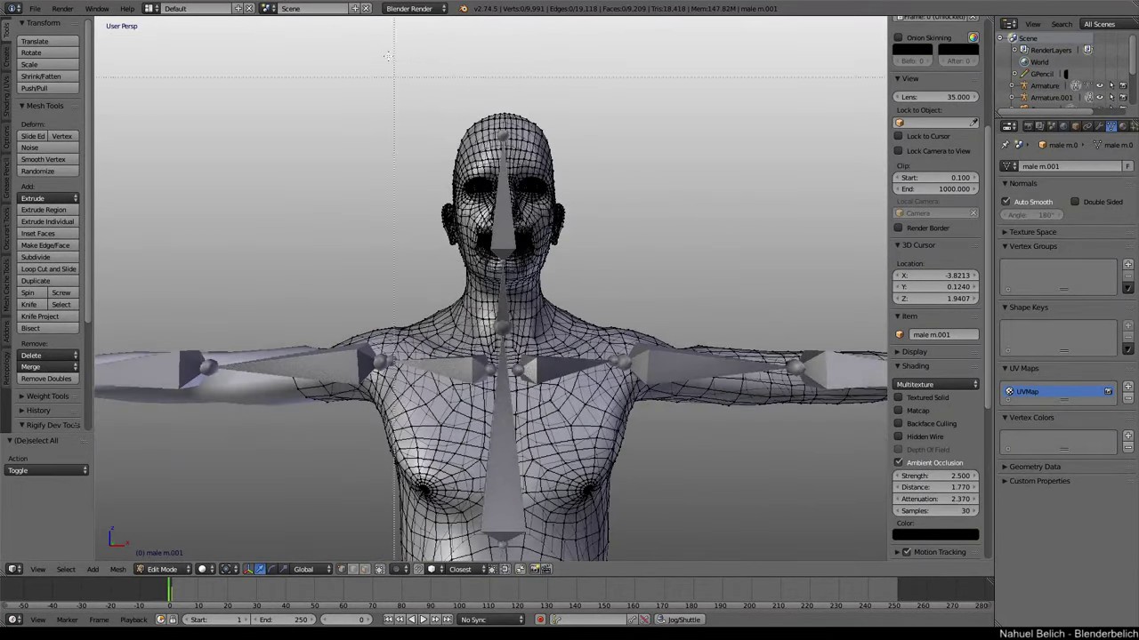
drag(393, 61, 612, 284)
mouse_move(612, 284)
middle_down()
mouse_move(507, 240)
mouse_move(489, 211)
middle_up()
key(b)
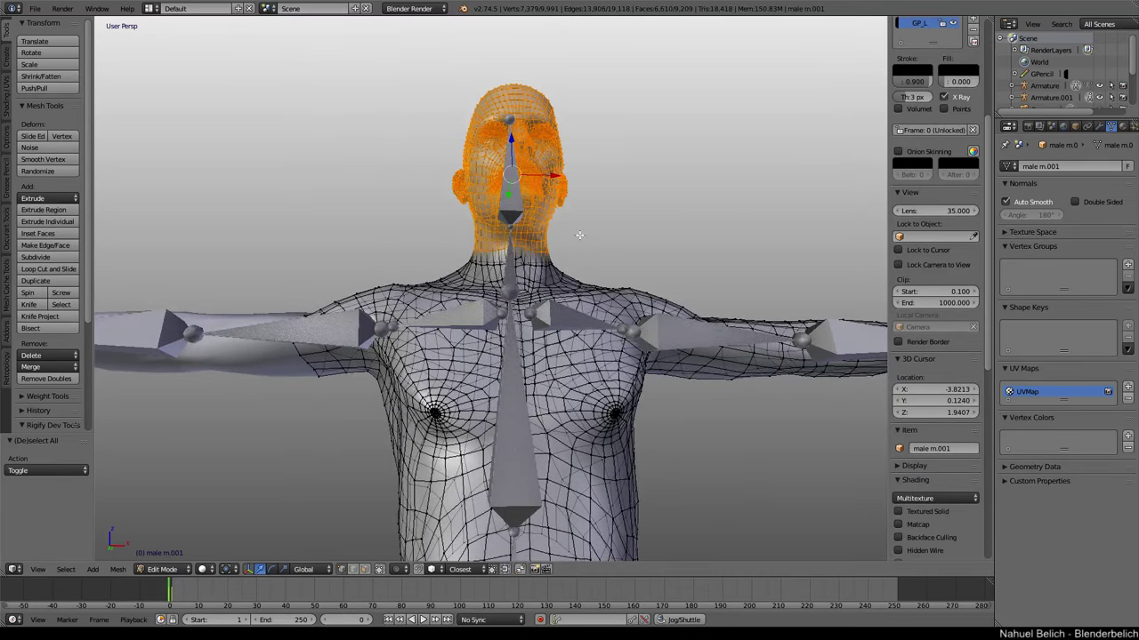
middle_drag(579, 235, 595, 227)
click(587, 224)
key(Tab)
mouse_move(432, 249)
middle_down()
mouse_move(414, 340)
mouse_move(358, 388)
mouse_move(393, 327)
middle_up()
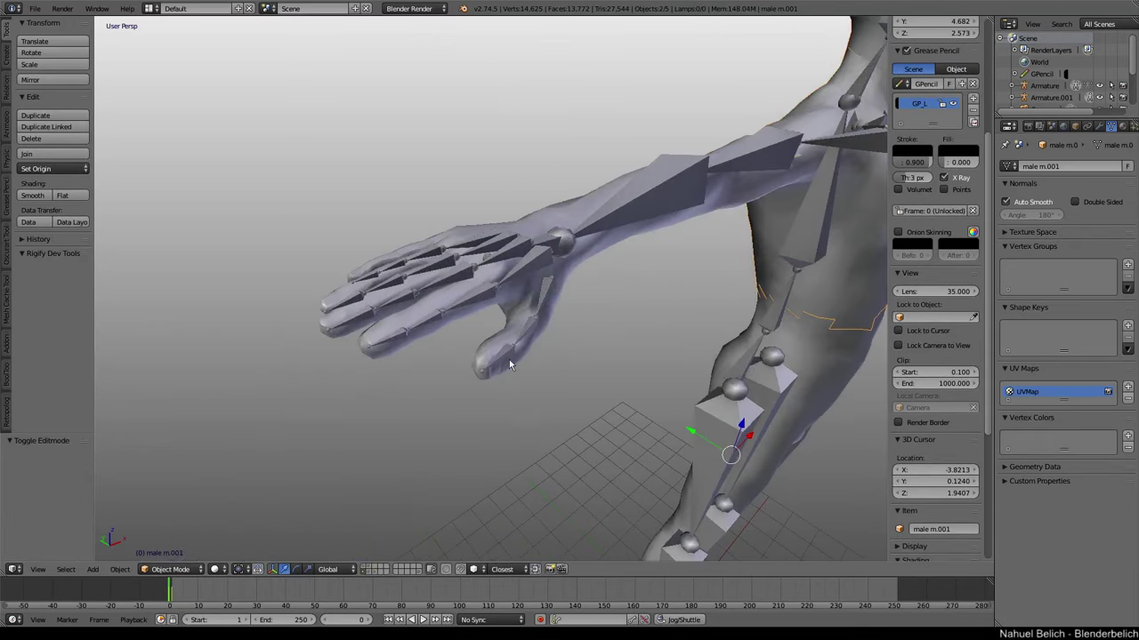
Orbit around the bound right hand to inspect it, then isolate the torso mesh in Local View.
middle_drag(537, 299, 539, 285)
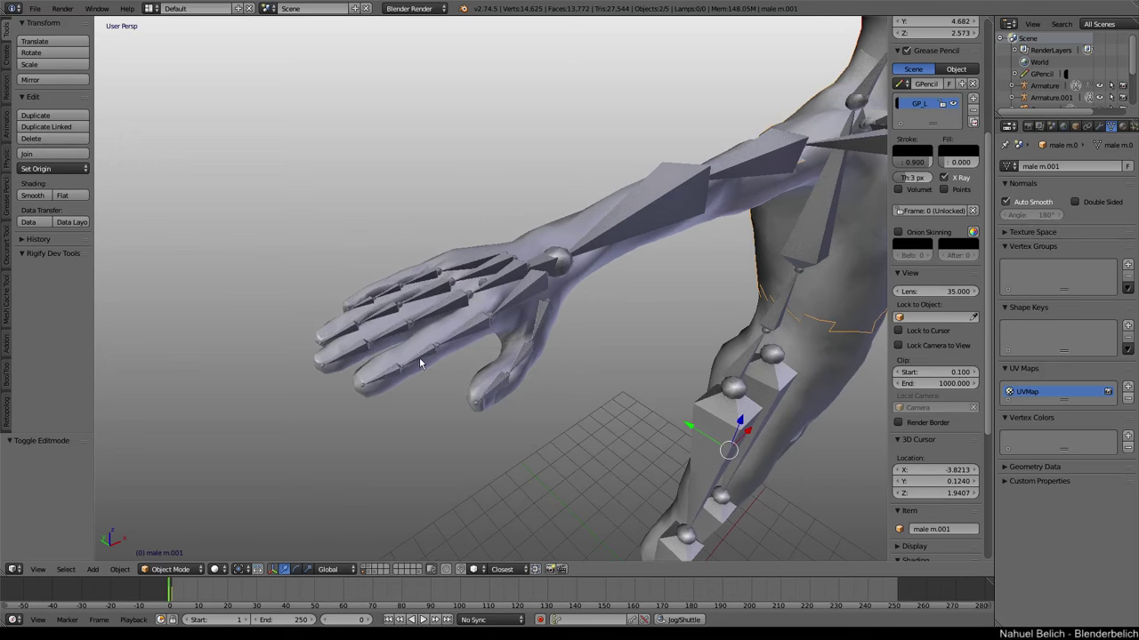
middle_drag(420, 359, 420, 375)
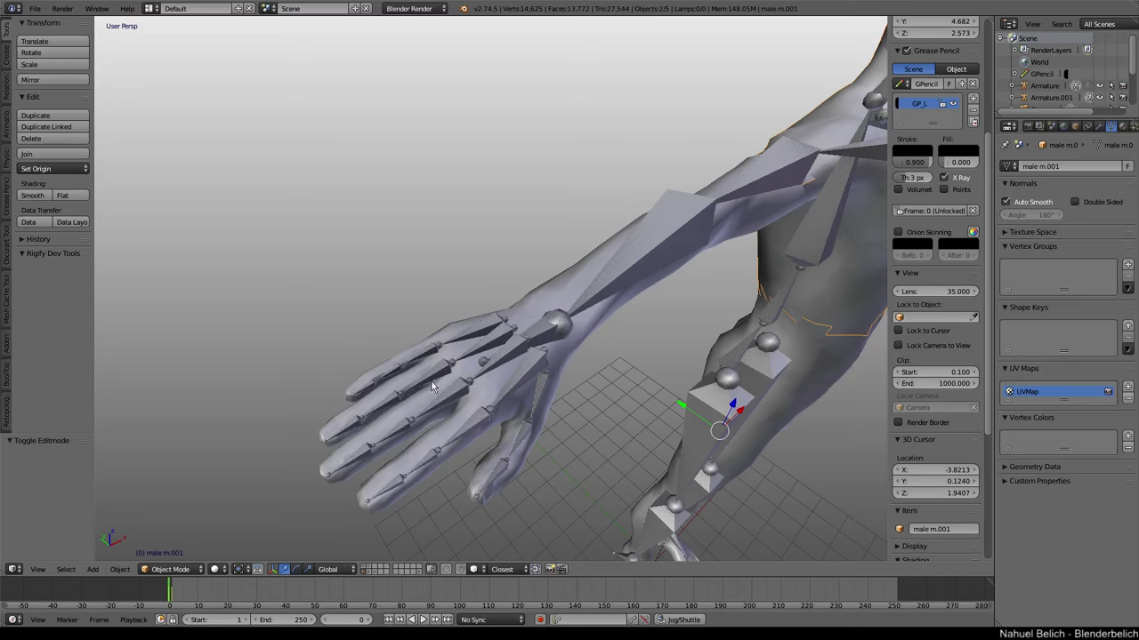
mouse_move(722, 240)
middle_down()
mouse_move(628, 279)
mouse_move(519, 286)
middle_up()
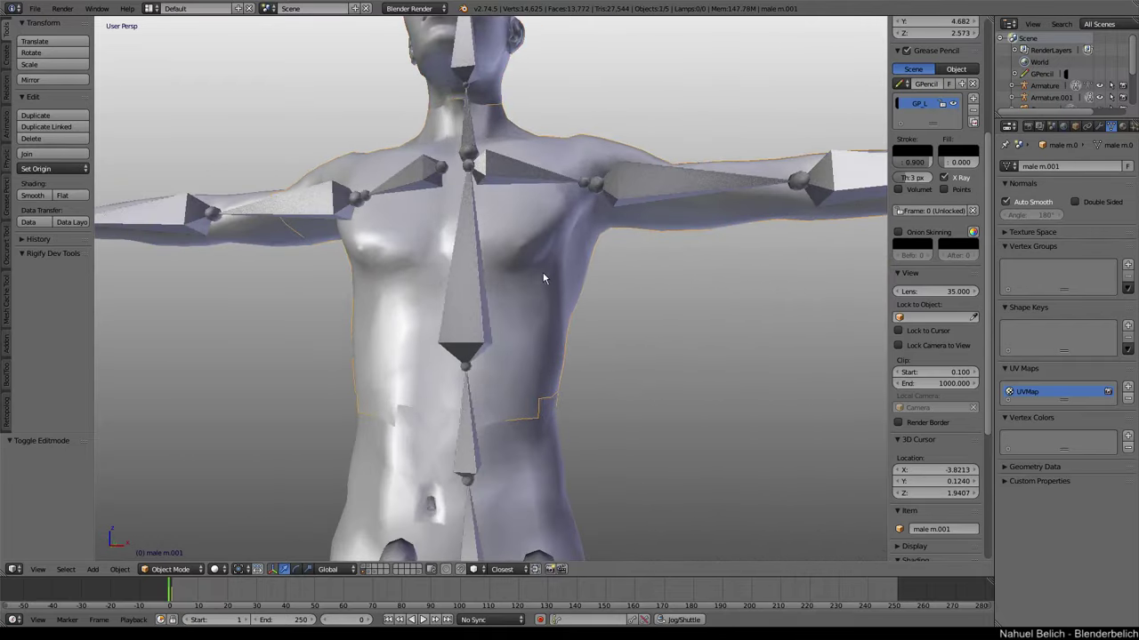
key(KP_Divide)
Enter Edit Mode on the torso and select a stray vertex on the chest.
middle_drag(532, 281, 587, 290)
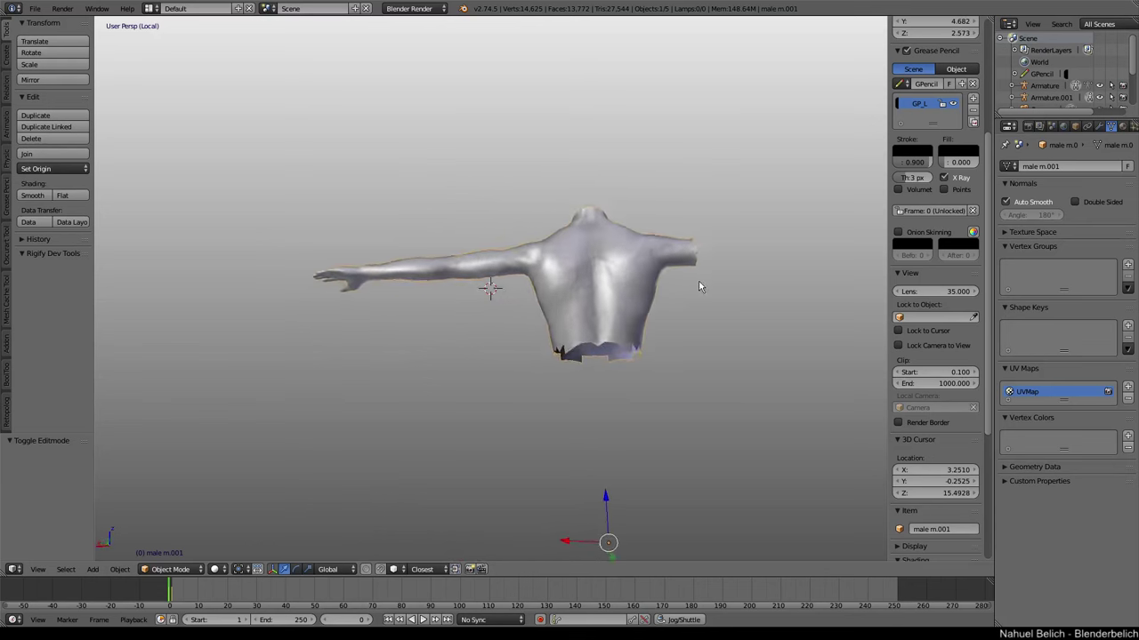
key(Tab)
key(a)
key(a)
scroll(934, 356, down, 5)
middle_drag(586, 291, 455, 268)
key(Tab)
key(Tab)
scroll(501, 280, up, 5)
right_click(454, 267)
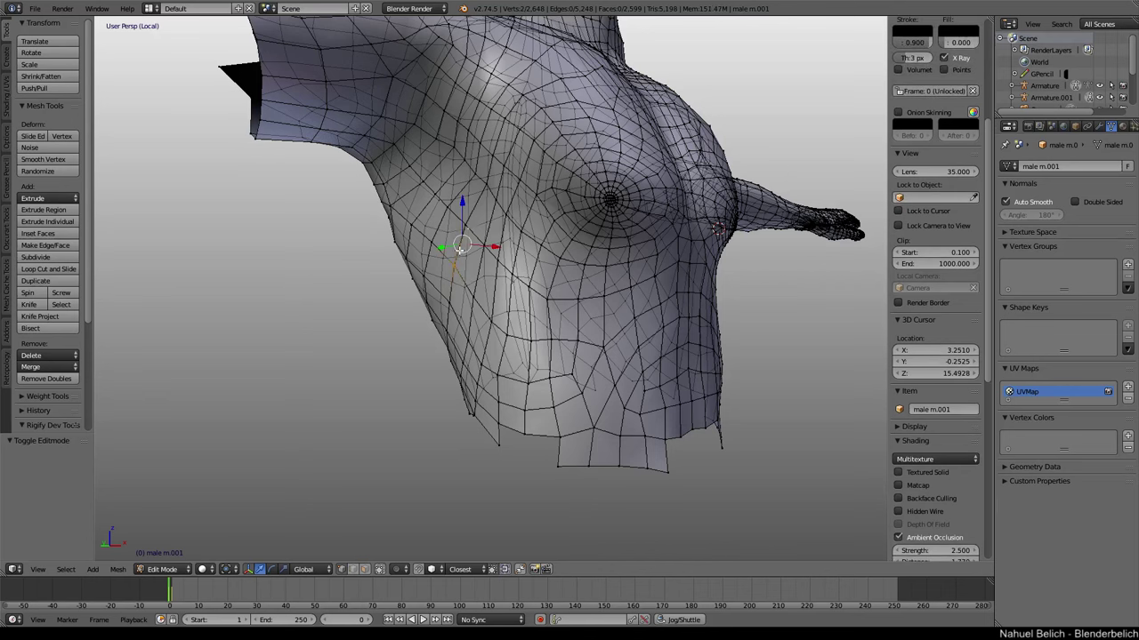
click(456, 272)
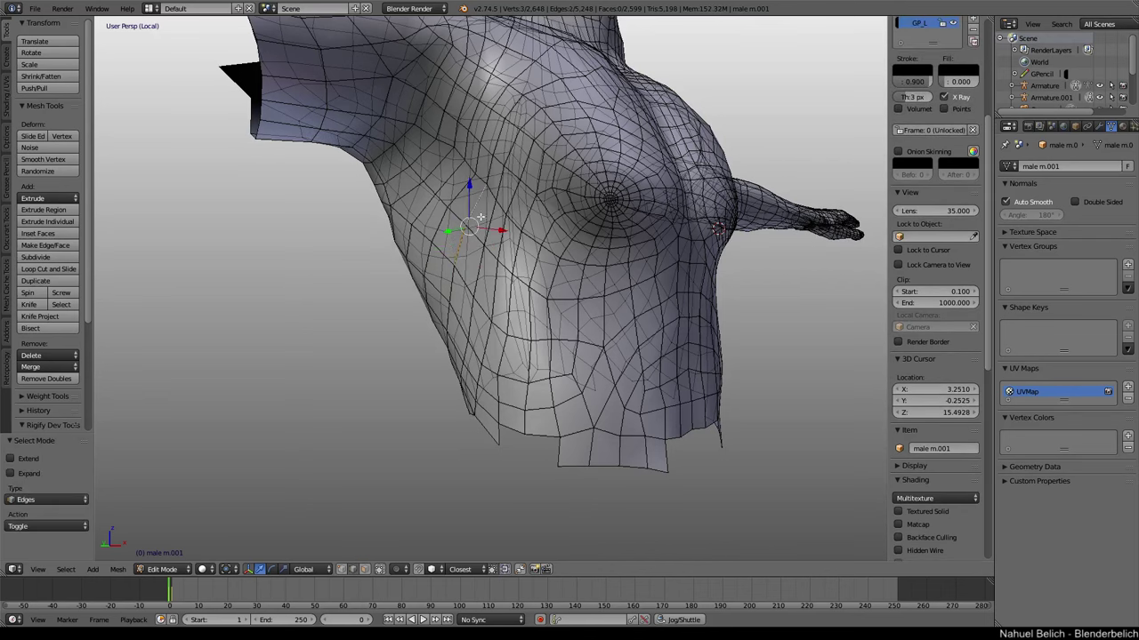
scroll(480, 217, down, 5)
Delete the selected stray vertices from the torso mesh.
key(Tab)
scroll(416, 284, up, 4)
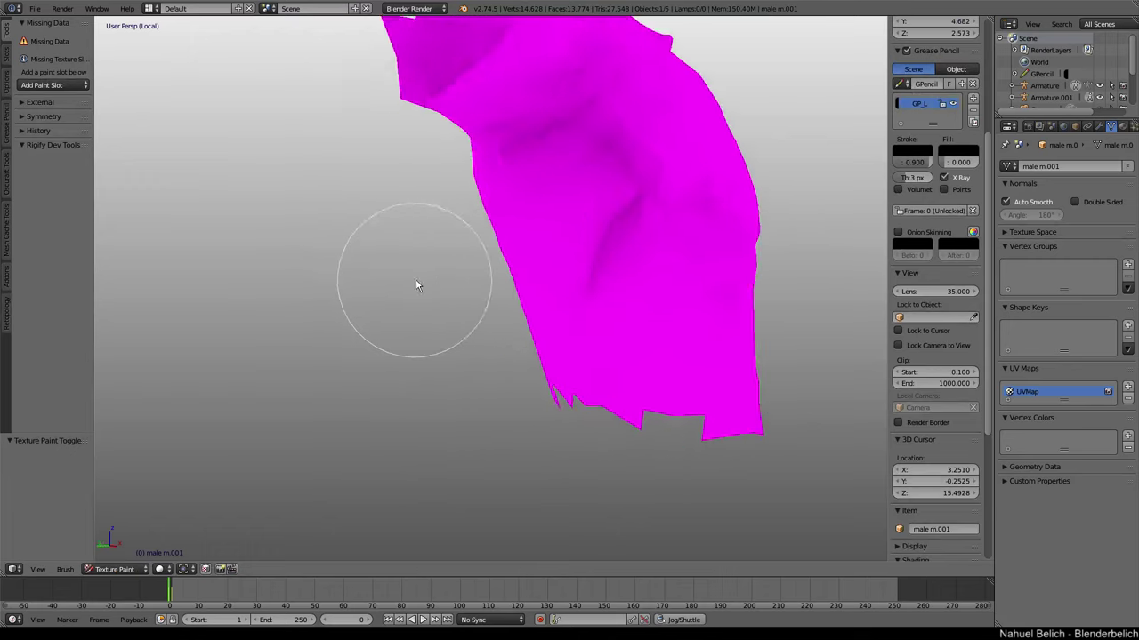
key(Tab)
scroll(369, 271, down, 4)
mouse_move(412, 290)
middle_down()
mouse_move(364, 282)
mouse_move(431, 303)
mouse_move(506, 276)
middle_up()
scroll(363, 293, up, 2)
key(Tab)
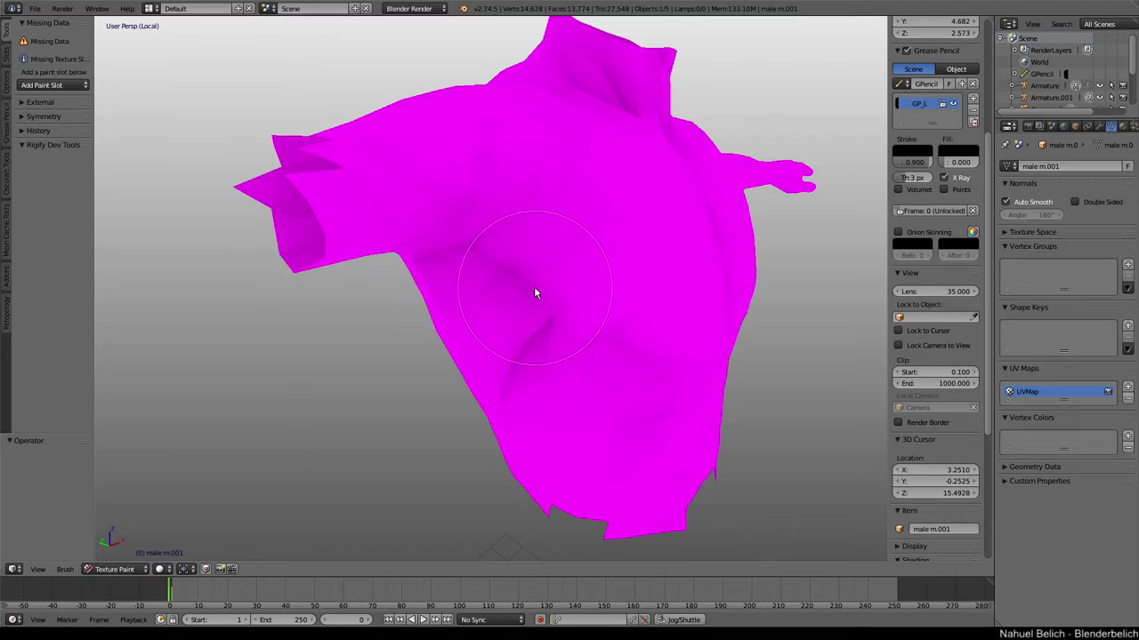
key(Tab)
key(x)
click(539, 298)
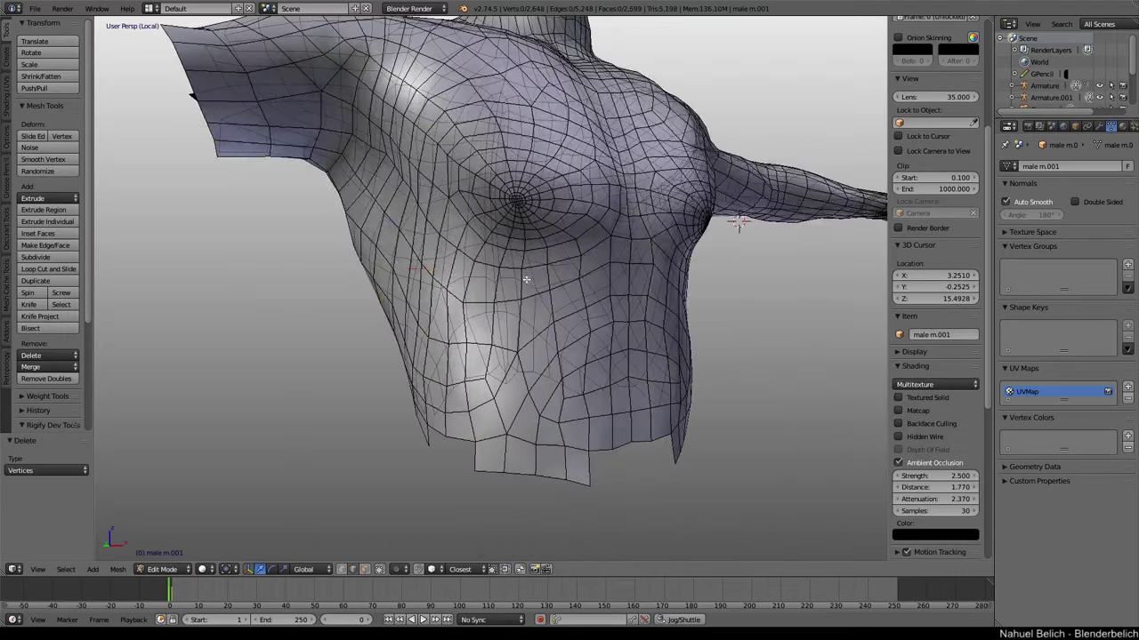
Return to Object Mode, exit Local View, and frame the head in three-quarter view.
scroll(525, 293, down, 3)
mouse_move(525, 294)
middle_down()
mouse_move(531, 286)
mouse_move(400, 278)
mouse_move(441, 311)
mouse_move(515, 175)
middle_up()
key(Tab)
mouse_move(468, 283)
middle_down()
mouse_move(544, 264)
mouse_move(531, 261)
mouse_move(521, 388)
mouse_move(503, 296)
mouse_move(563, 301)
mouse_move(569, 251)
mouse_move(312, 223)
middle_up()
key(KP_Divide)
scroll(579, 266, up, 3)
mouse_move(494, 254)
middle_down()
mouse_move(461, 309)
mouse_move(401, 266)
mouse_move(436, 258)
mouse_move(445, 266)
mouse_move(405, 300)
middle_up()
scroll(448, 315, up, 2)
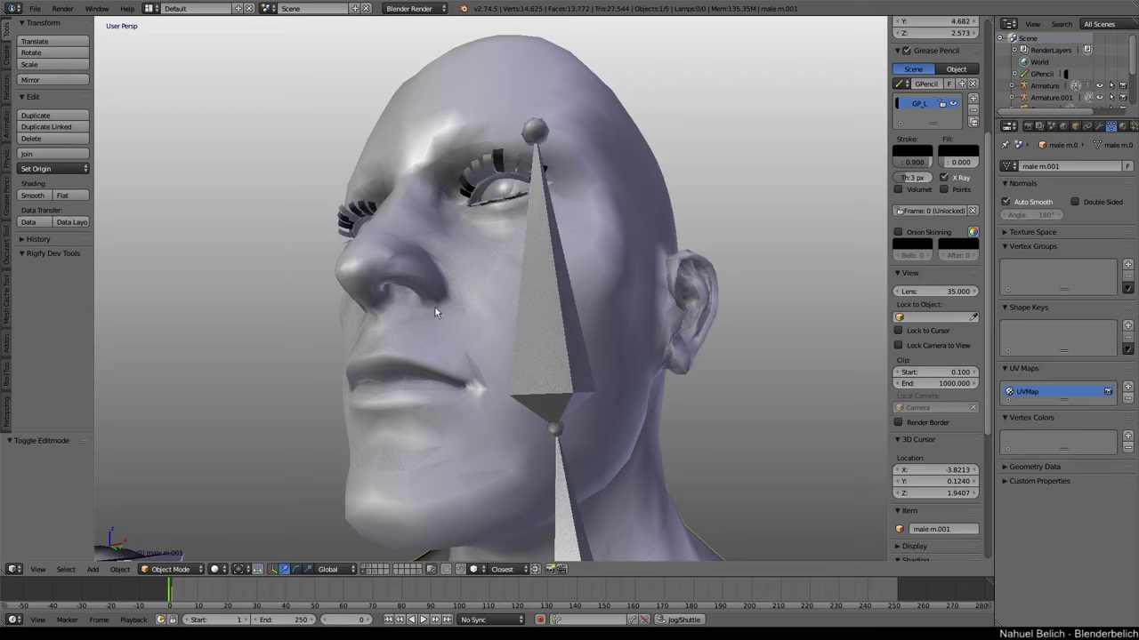
Parent the head mesh to the metarig's head bone with automatic weights.
mouse_move(491, 295)
middle_down()
mouse_move(447, 321)
mouse_move(465, 273)
mouse_move(516, 240)
mouse_move(521, 267)
mouse_move(475, 323)
mouse_move(437, 321)
mouse_move(501, 254)
mouse_move(487, 229)
mouse_move(444, 242)
mouse_move(446, 297)
mouse_move(549, 313)
mouse_move(439, 295)
mouse_move(433, 323)
mouse_move(511, 312)
mouse_move(451, 338)
middle_up()
right_click(414, 307)
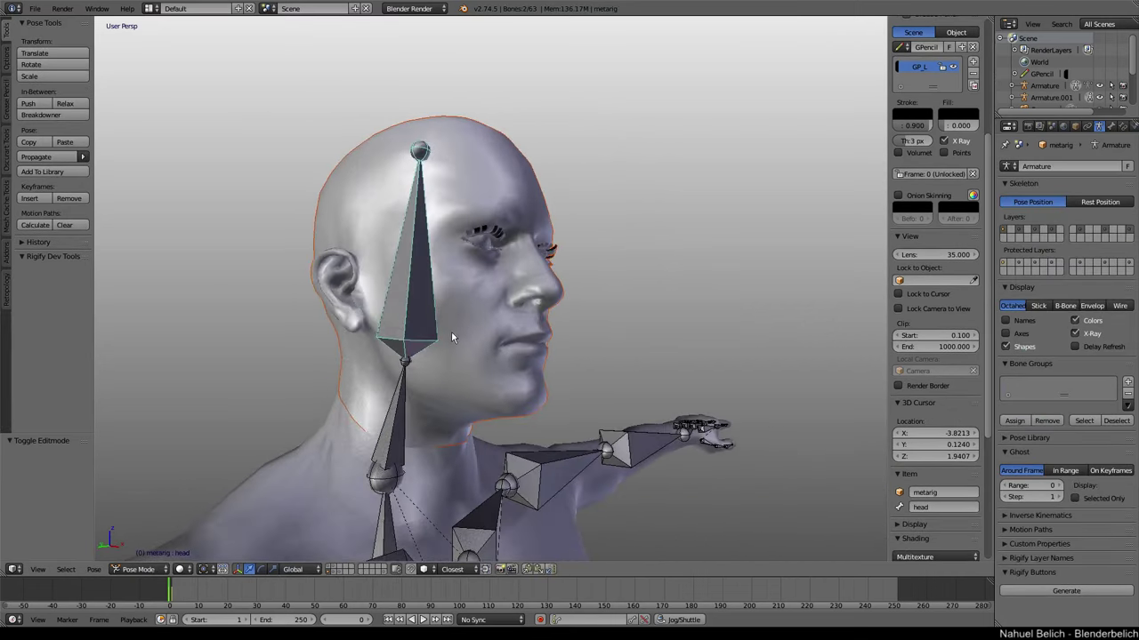
key(ctrl+p)
click(451, 329)
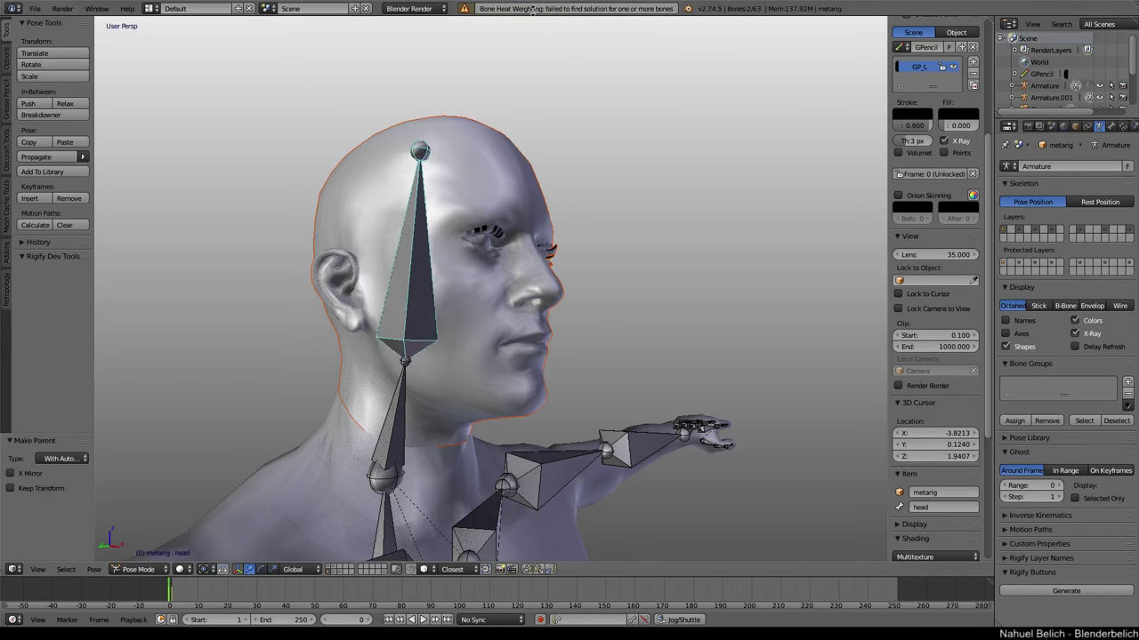
key(ctrl+Tab)
Isolate the armature and head in Local View, zoom to the head, and select the head mesh.
mouse_move(528, 126)
middle_down()
mouse_move(534, 222)
mouse_move(523, 265)
mouse_move(464, 299)
middle_up()
right_click(485, 308)
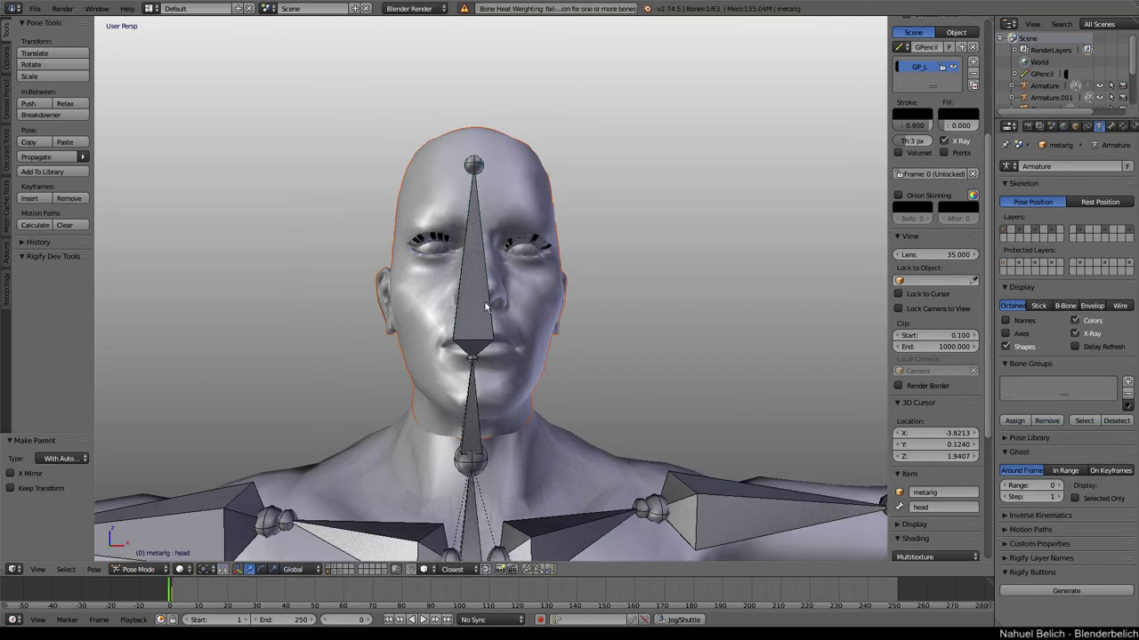
key(KP_Divide)
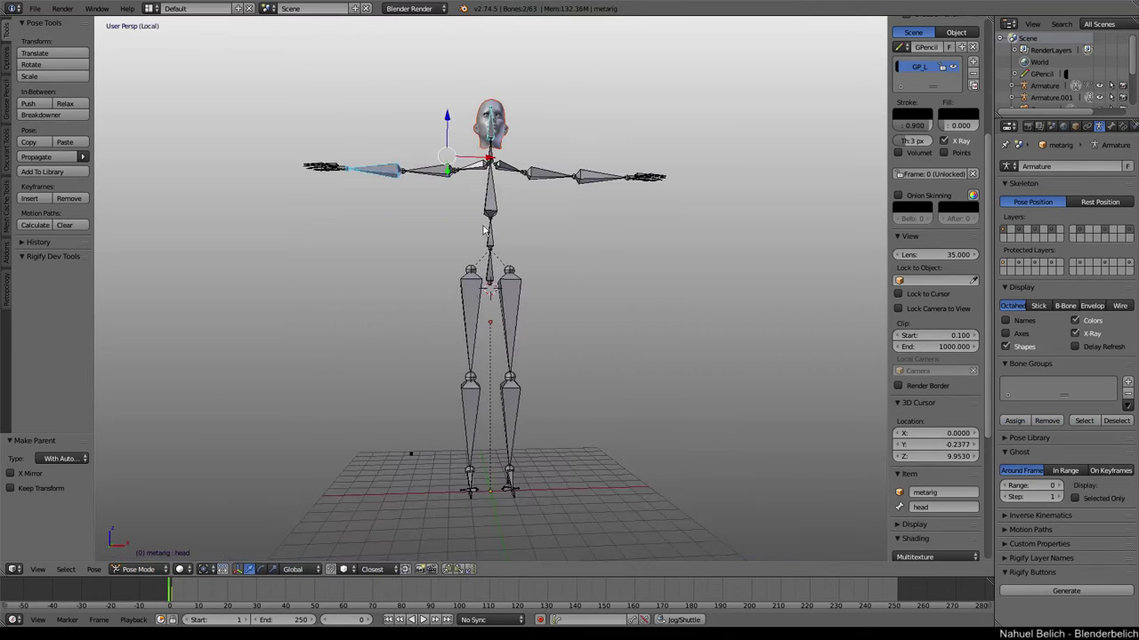
scroll(485, 230, up, 5)
scroll(534, 363, down, 2)
mouse_move(534, 363)
shift+middle_down()
mouse_move(483, 407)
mouse_move(485, 450)
mouse_move(532, 335)
mouse_move(412, 308)
mouse_move(427, 223)
mouse_move(456, 329)
shift+middle_up()
scroll(533, 334, up, 3)
right_click(476, 348)
In Edit Mode, select a linked tooth piece and test-move it to confirm it is separate.
key(Tab)
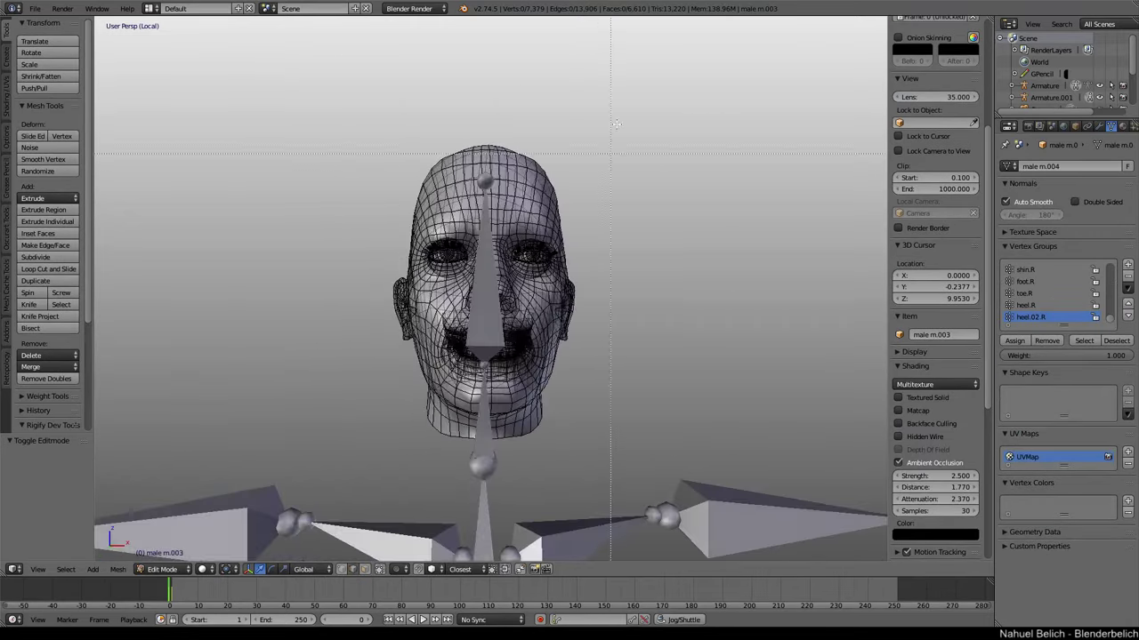
drag(495, 489, 494, 487)
mouse_move(468, 447)
middle_down()
mouse_move(579, 346)
mouse_move(607, 356)
middle_up()
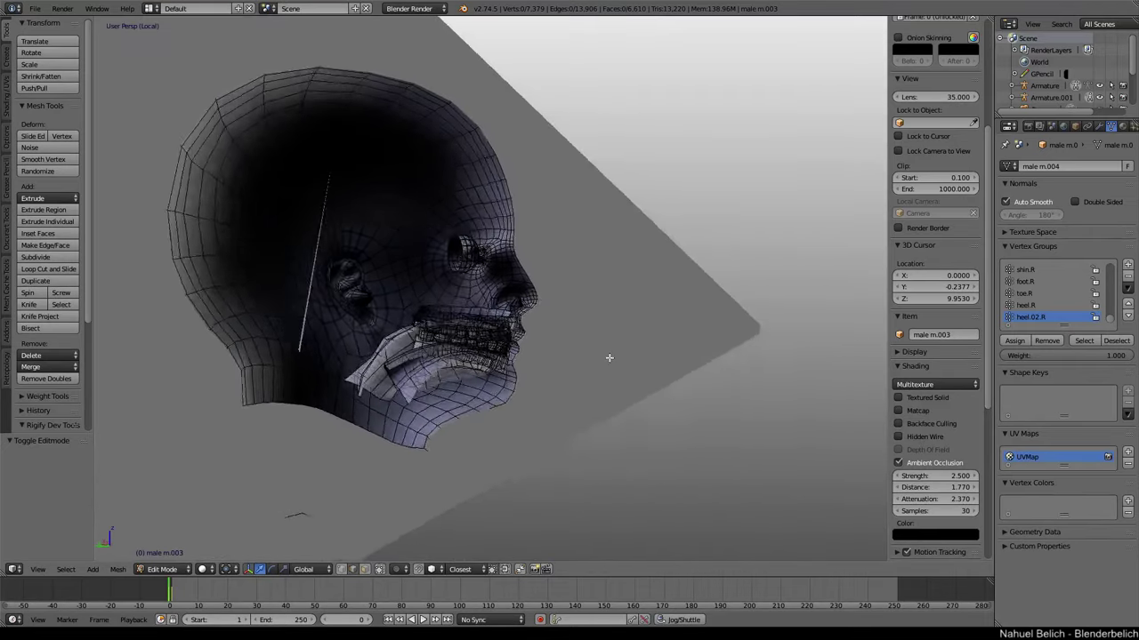
scroll(597, 296, up, 3)
scroll(597, 296, up, 2)
mouse_move(597, 297)
middle_down()
mouse_move(465, 255)
mouse_move(482, 329)
middle_up()
scroll(533, 285, up, 2)
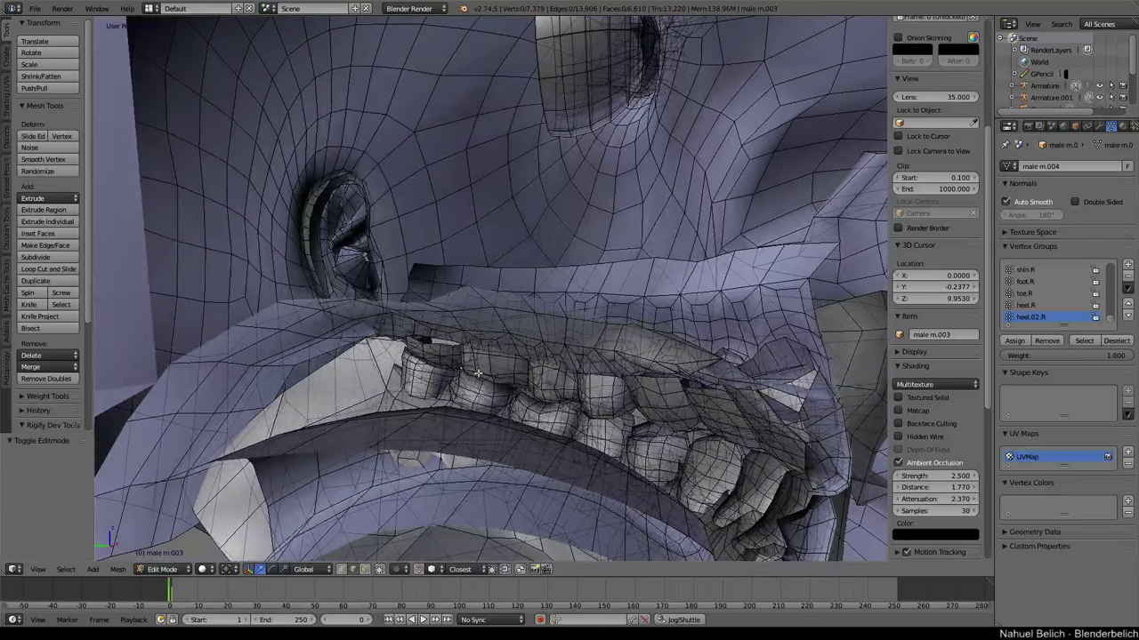
right_click(487, 361)
key(ctrl+l)
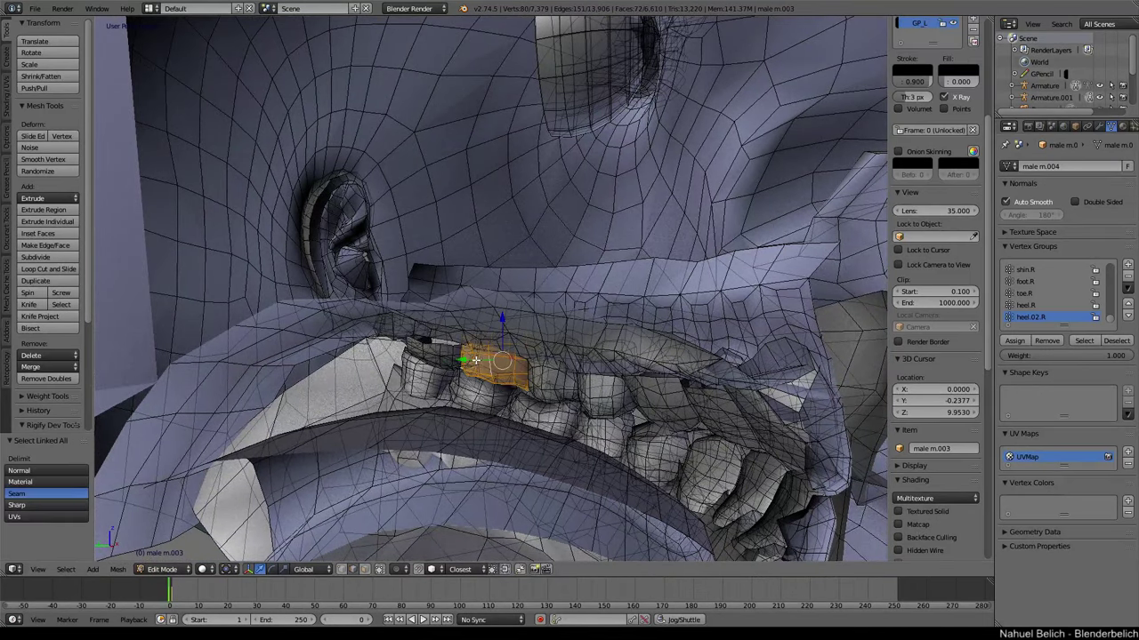
key(g)
right_click(487, 303)
shift+middle_drag(528, 214, 493, 322)
right_click(551, 226)
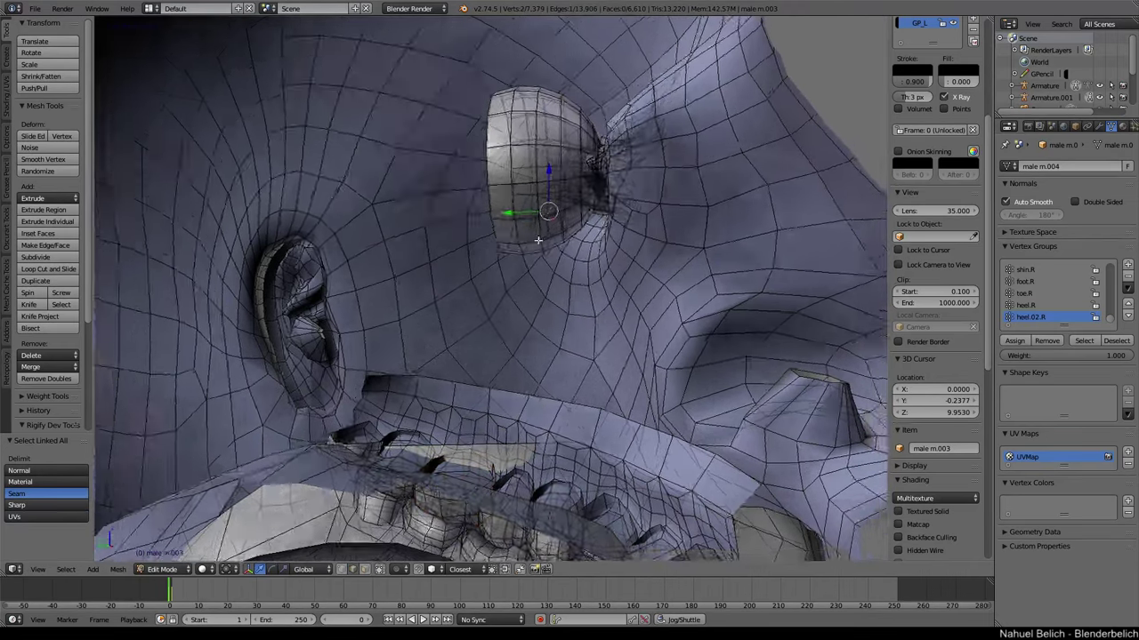
Return to Object Mode and view the head together with its bones.
scroll(569, 249, down, 3)
scroll(552, 293, down, 3)
mouse_move(530, 347)
middle_down()
mouse_move(498, 303)
mouse_move(419, 275)
mouse_move(364, 309)
mouse_move(482, 315)
middle_up()
key(Tab)
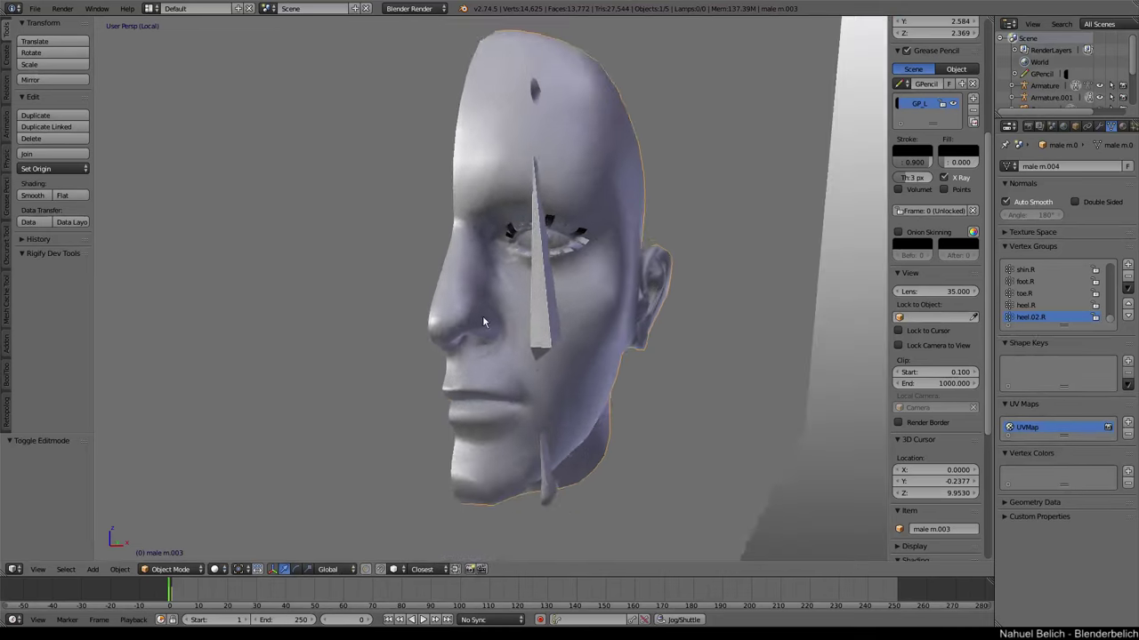
scroll(452, 252, down, 2)
mouse_move(515, 239)
middle_down()
mouse_move(555, 307)
mouse_move(479, 334)
mouse_move(542, 307)
mouse_move(471, 297)
mouse_move(500, 284)
mouse_move(534, 292)
mouse_move(470, 288)
middle_up()
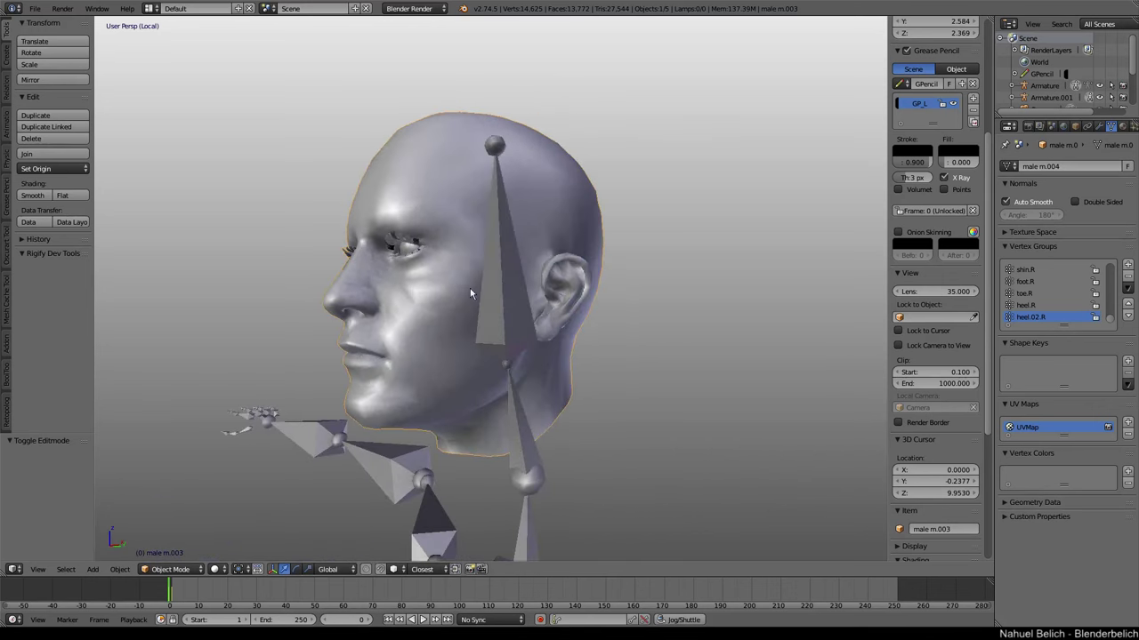
Select the linked face skin in Edit Mode and test-move it to check it is separate.
key(Tab)
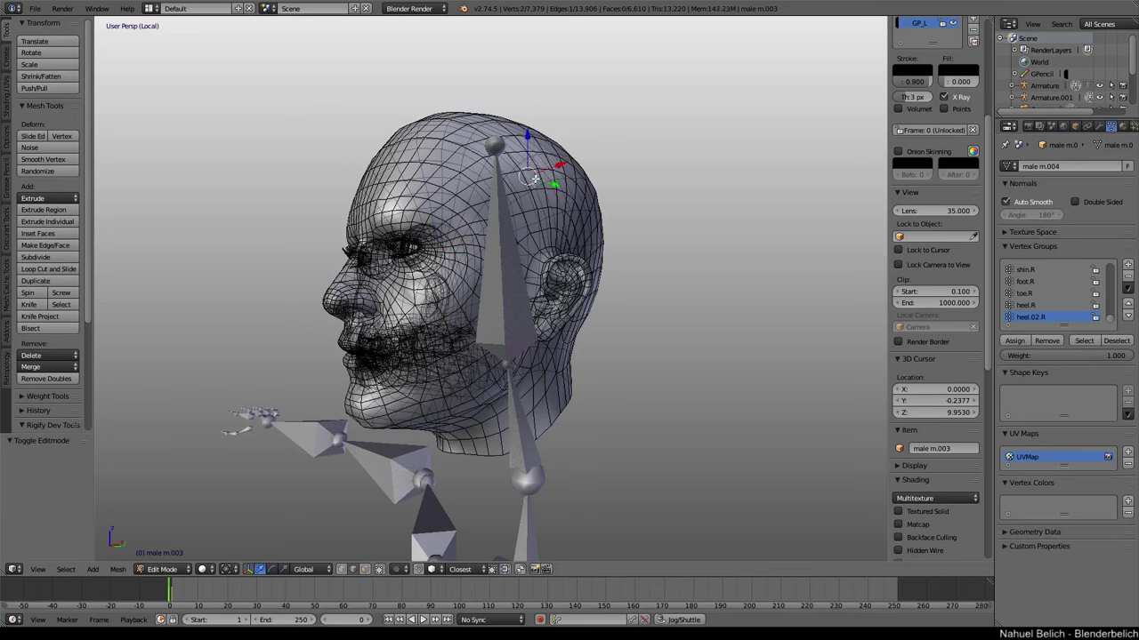
middle_drag(470, 288, 520, 290)
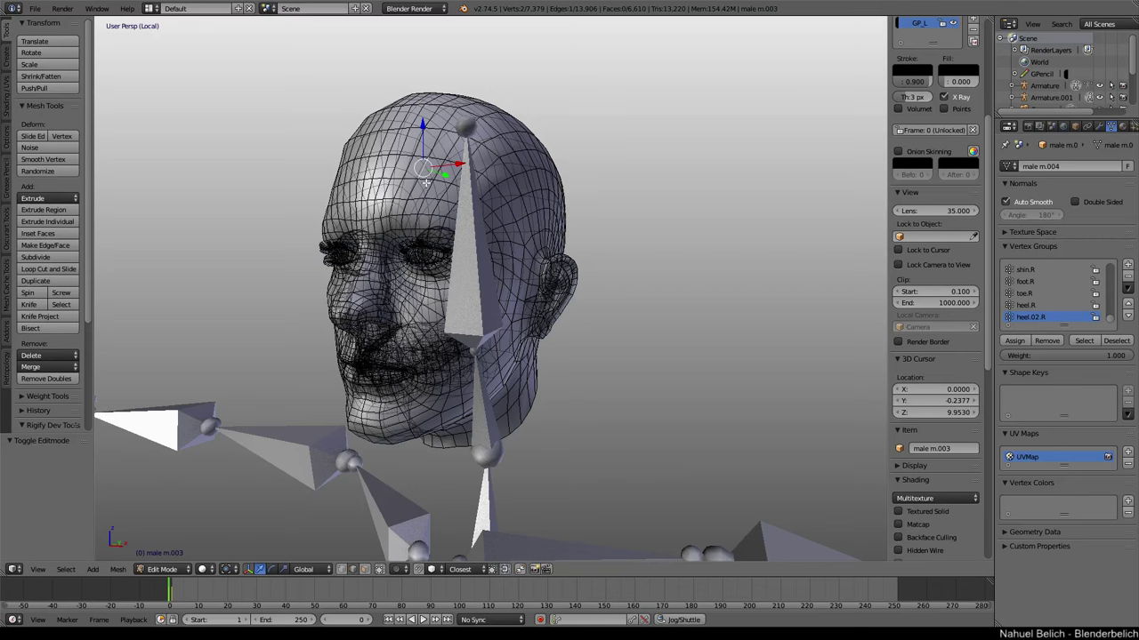
key(ctrl+l)
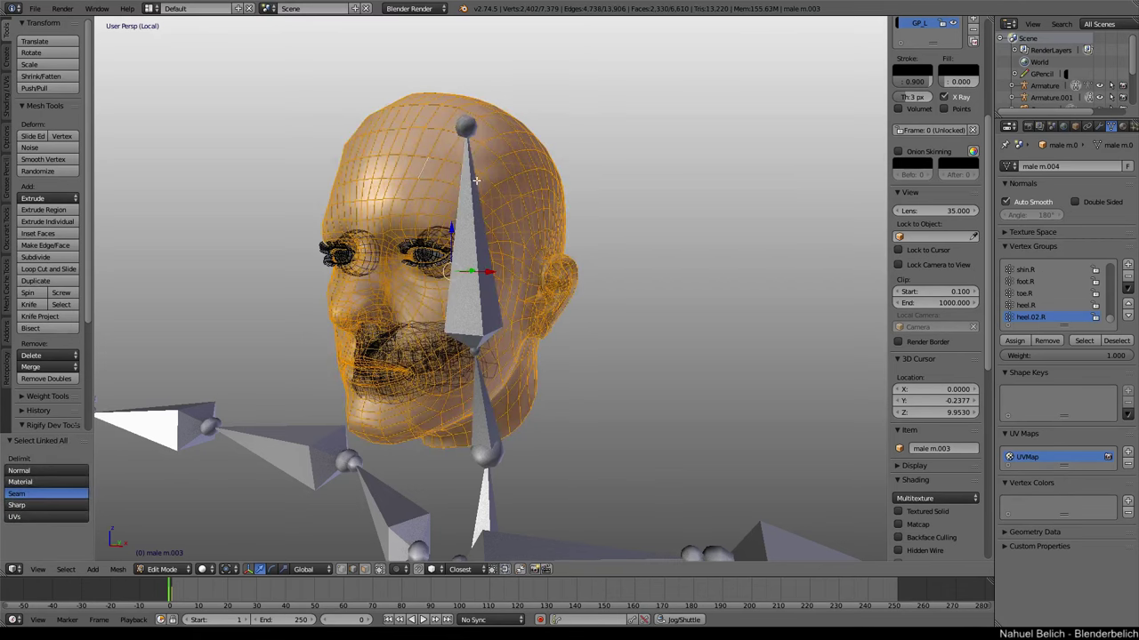
middle_drag(480, 171, 525, 250)
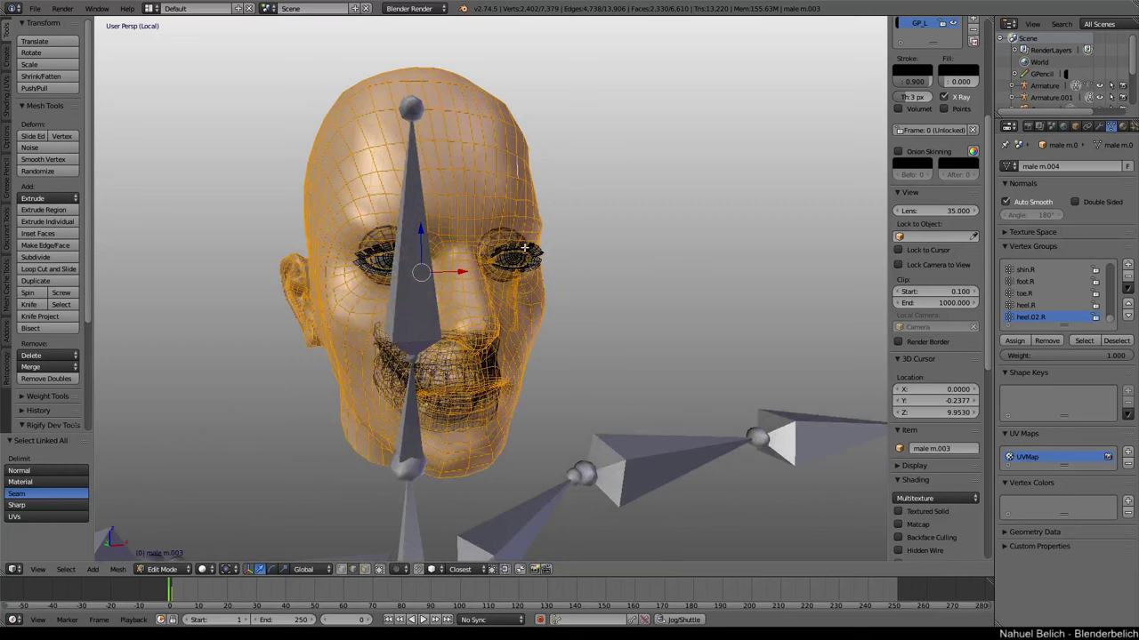
key(g)
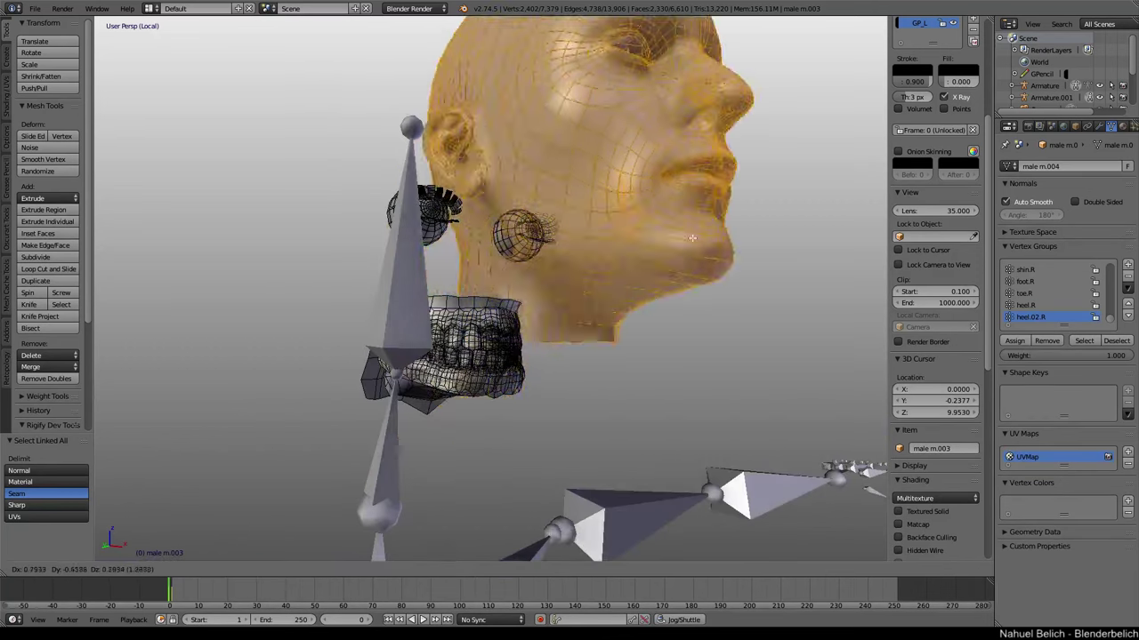
key(Escape)
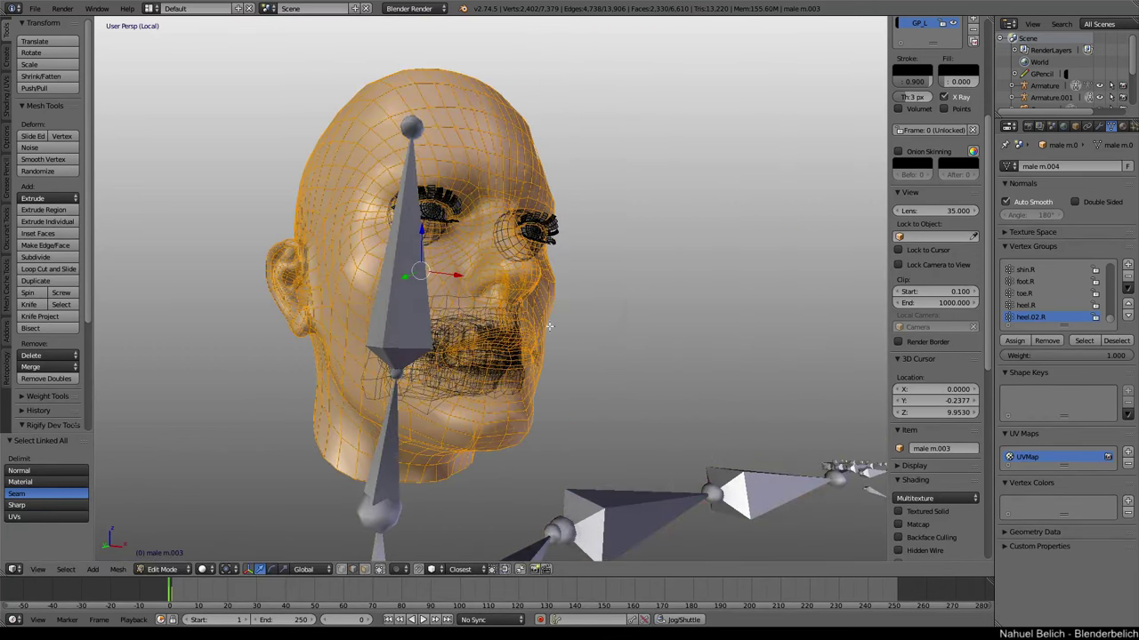
Invert the selection and delete the eyes and teeth vertices.
middle_drag(467, 308, 433, 302)
key(ctrl+i)
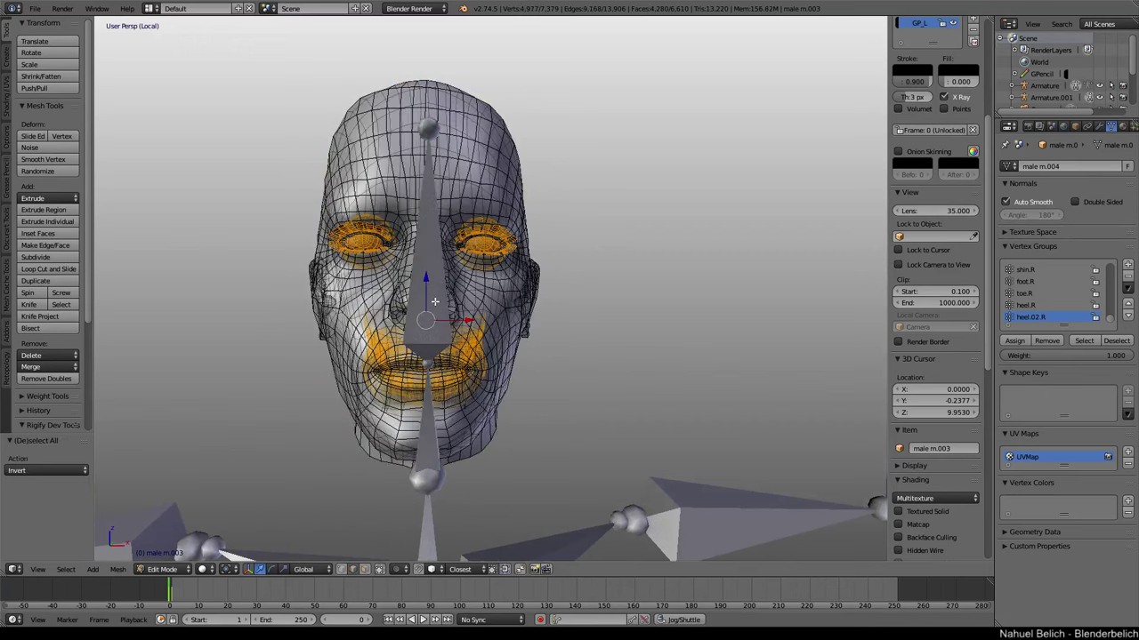
key(x)
click(448, 266)
Select the metarig's head bone with the eyeless head mesh and parent it with automatic weights.
key(Tab)
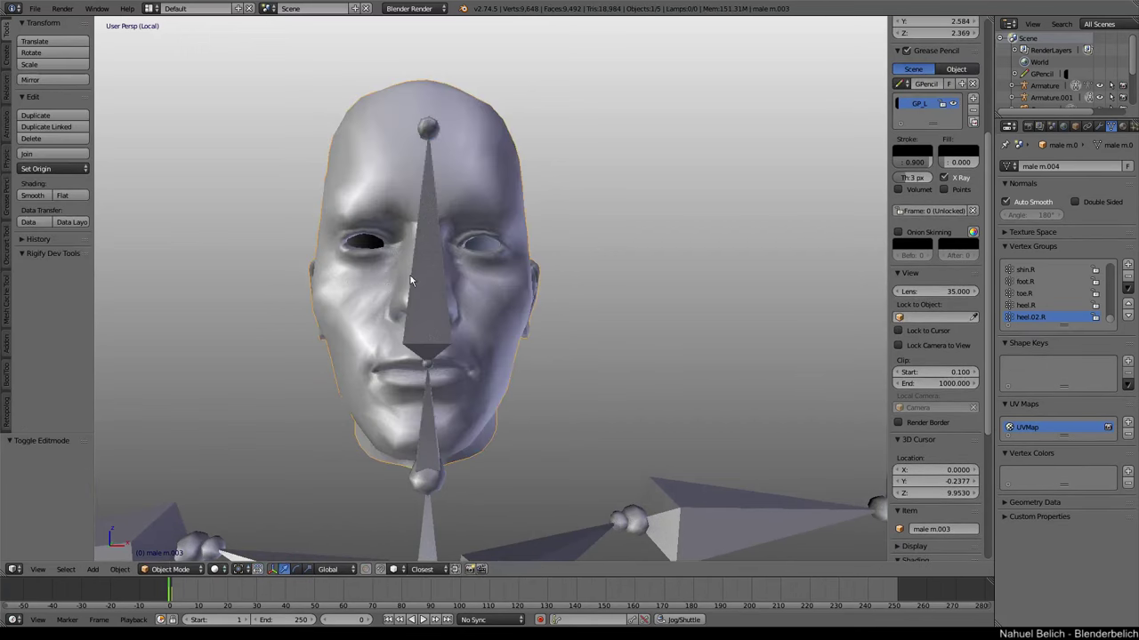
middle_drag(450, 267, 455, 313)
shift+right_click(421, 308)
key(ctrl+Tab)
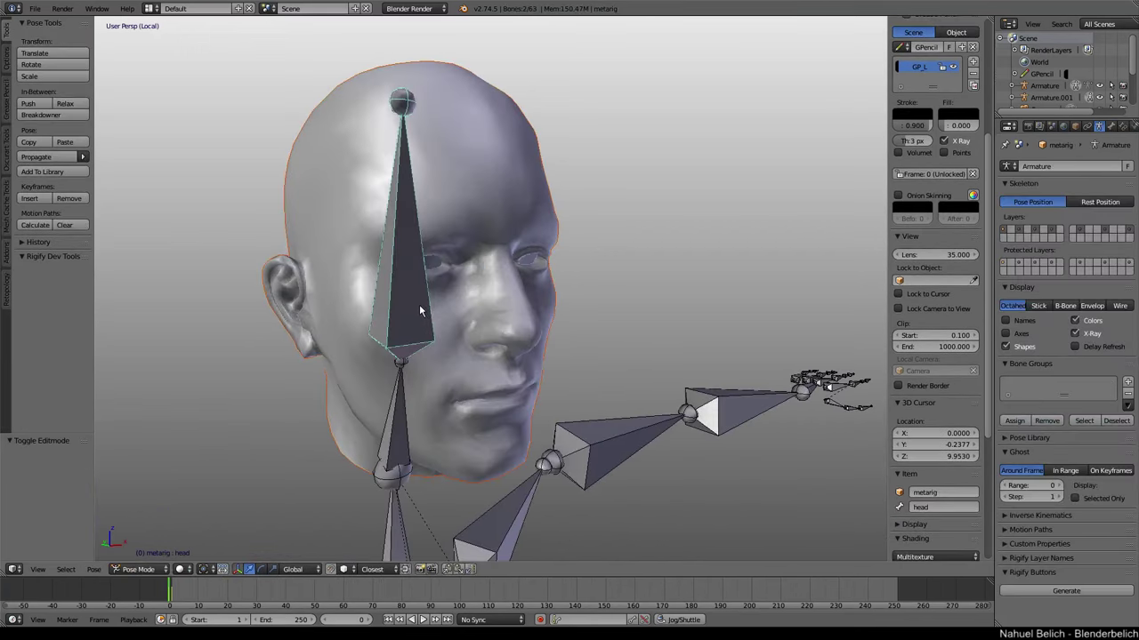
key(ctrl+p)
mouse_move(433, 306)
middle_down()
mouse_move(357, 275)
mouse_move(449, 307)
middle_up()
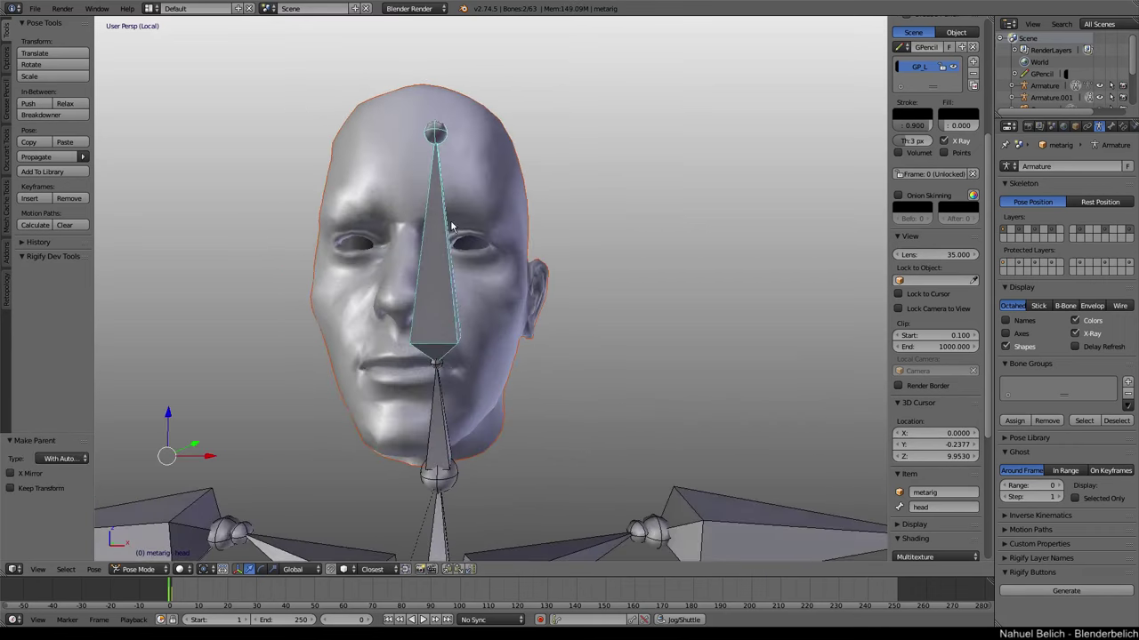
Test-rotate the head bone, cancel, reveal the hidden eyes and eyelashes, and reselect the head mesh.
key(r)
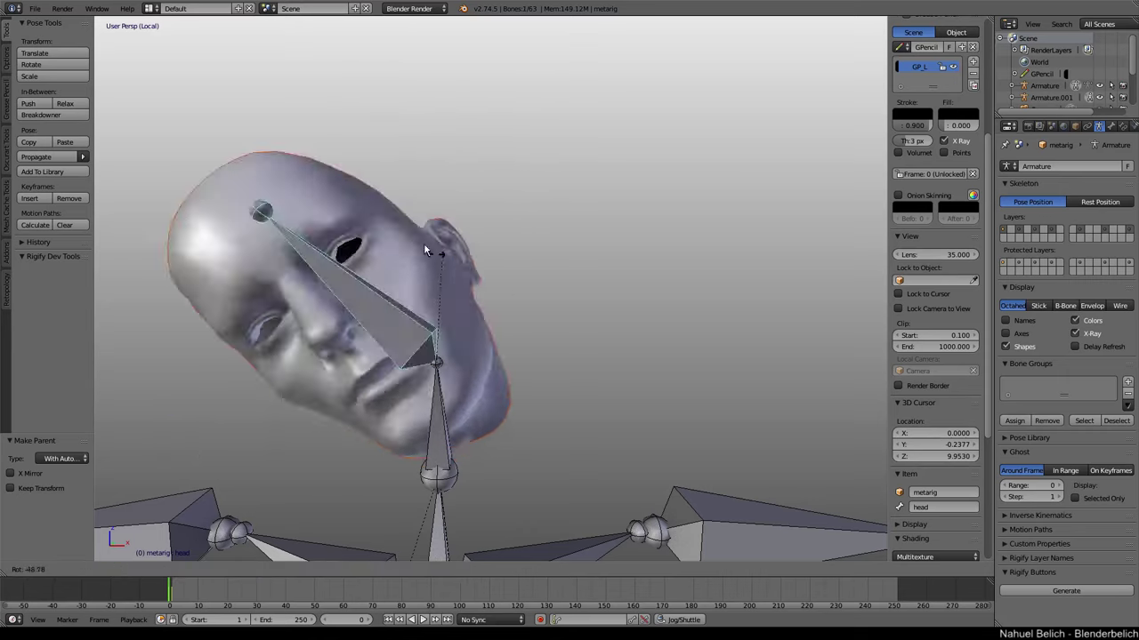
key(Escape)
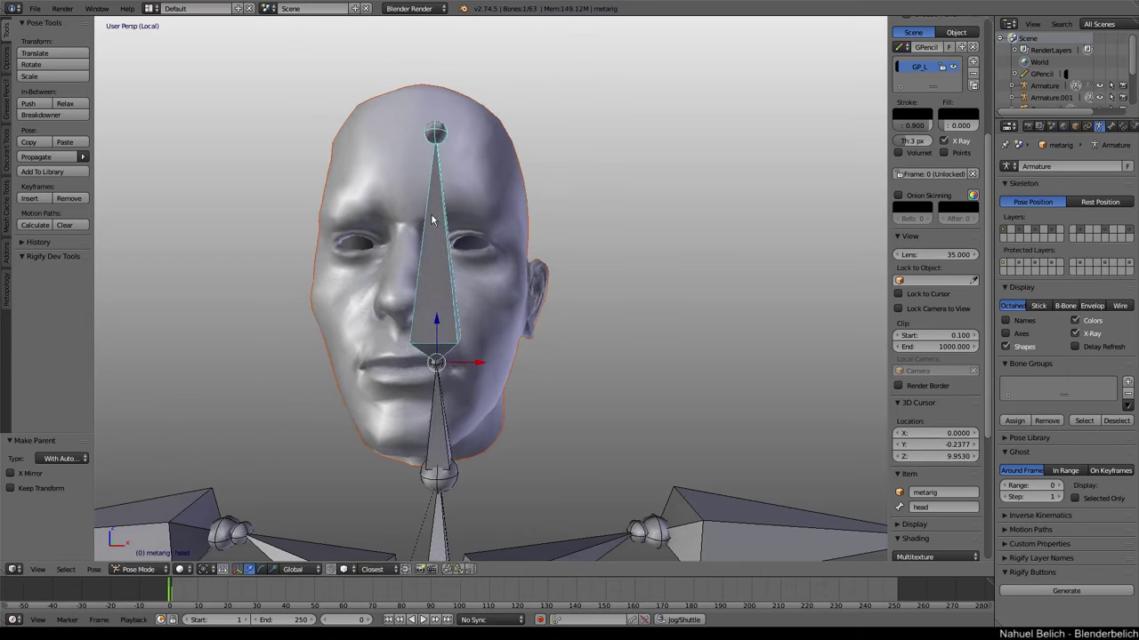
key(alt+h)
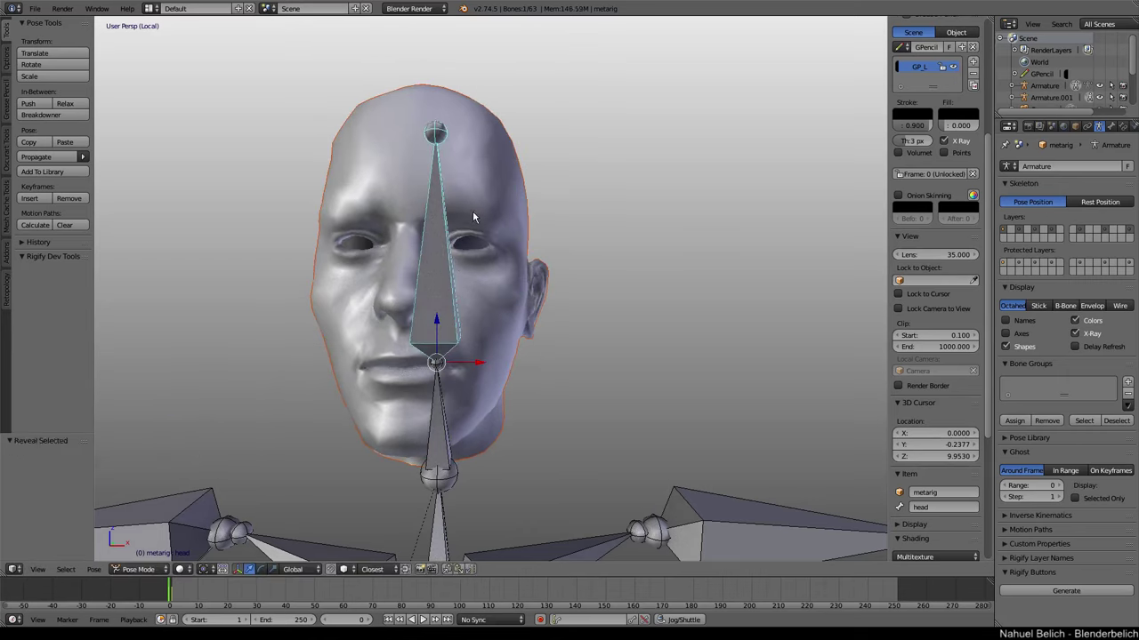
right_click(469, 228)
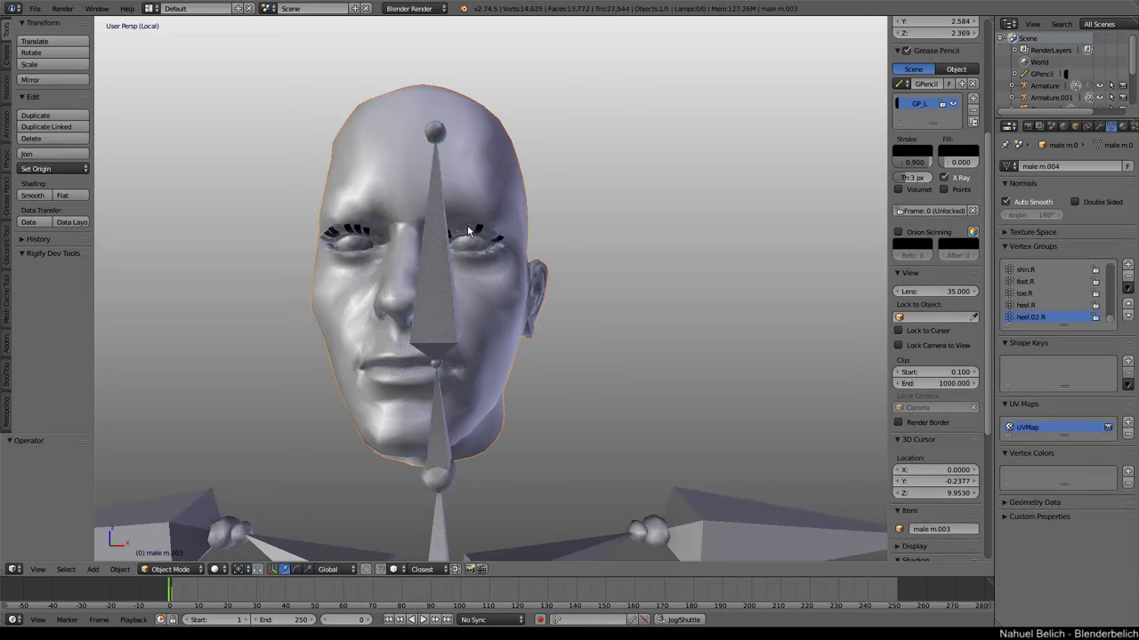
Switch to wireframe display and frame the head in three-quarter view.
mouse_move(435, 252)
middle_down()
mouse_move(533, 273)
mouse_move(558, 254)
middle_up()
key(z)
mouse_move(571, 300)
middle_down()
mouse_move(514, 264)
mouse_move(451, 289)
mouse_move(444, 313)
middle_up()
mouse_move(437, 245)
middle_down()
mouse_move(388, 250)
mouse_move(395, 244)
mouse_move(424, 277)
mouse_move(417, 246)
mouse_move(468, 255)
mouse_move(430, 295)
mouse_move(487, 293)
middle_up()
scroll(471, 241, up, 2)
Separate the linked head skin into its own object, then select it with the metarig in Pose Mode.
key(Tab)
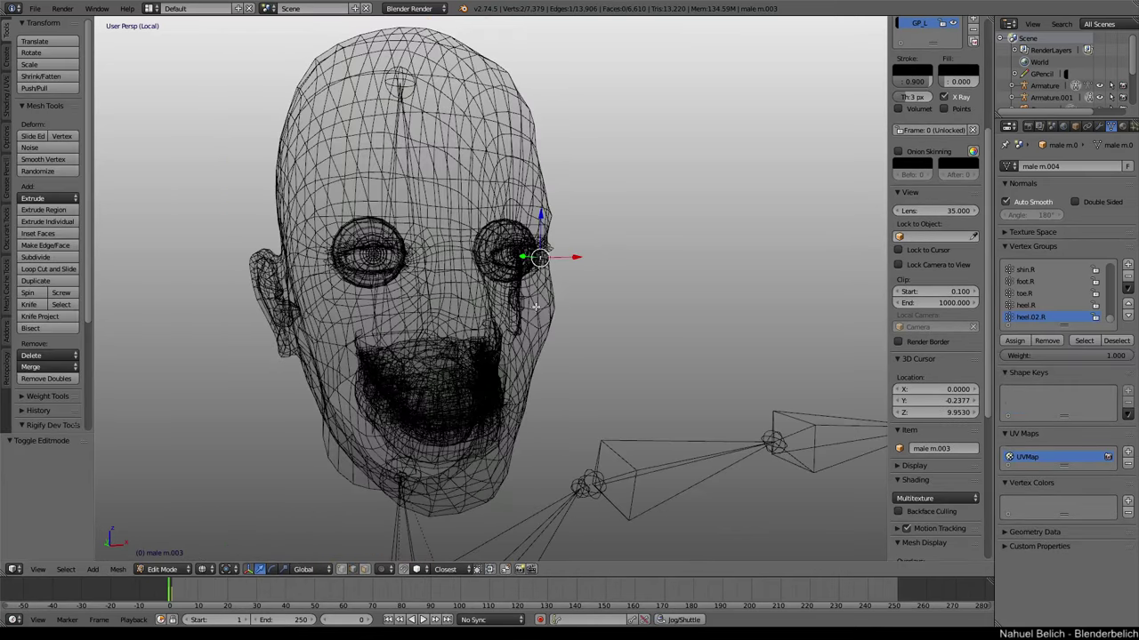
key(ctrl+l)
key(p)
click(514, 276)
key(Tab)
right_click(476, 293)
right_click(449, 293)
key(ctrl+Tab)
Parent the head skin to the metarig with automatic weights, then hide it.
shift+right_click(432, 285)
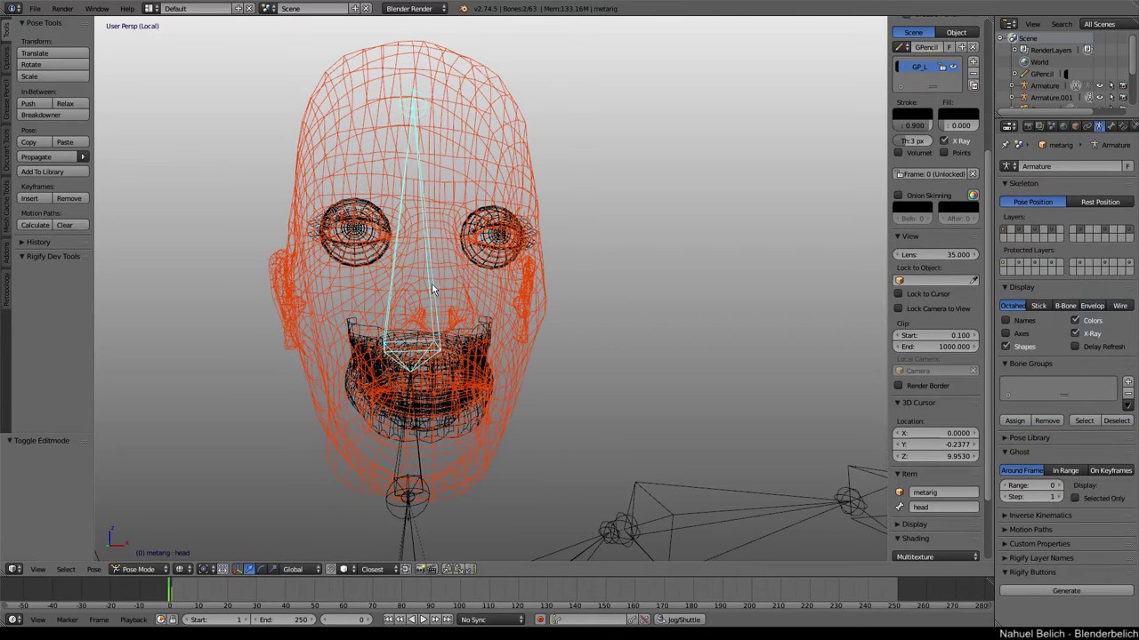
key(ctrl+p)
click(429, 288)
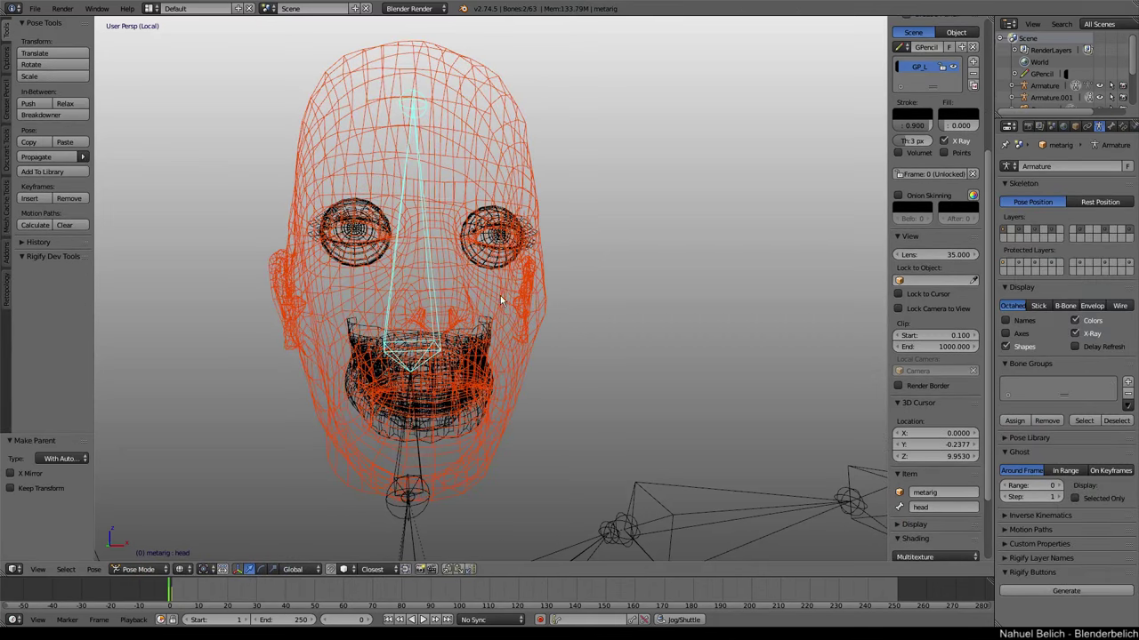
right_click(500, 295)
key(h)
Parent the eyes-and-teeth mesh to the head bone with automatic weights, triggering a bone-heat warning.
middle_drag(457, 270, 479, 196)
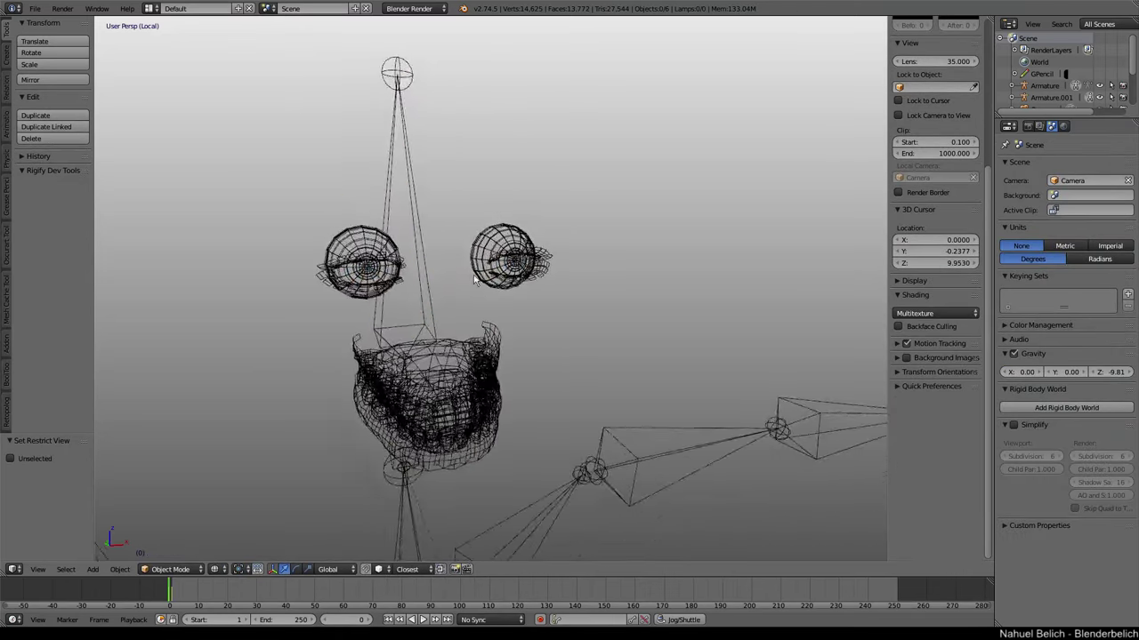
scroll(478, 197, up, 3)
right_click(478, 197)
right_click(398, 227)
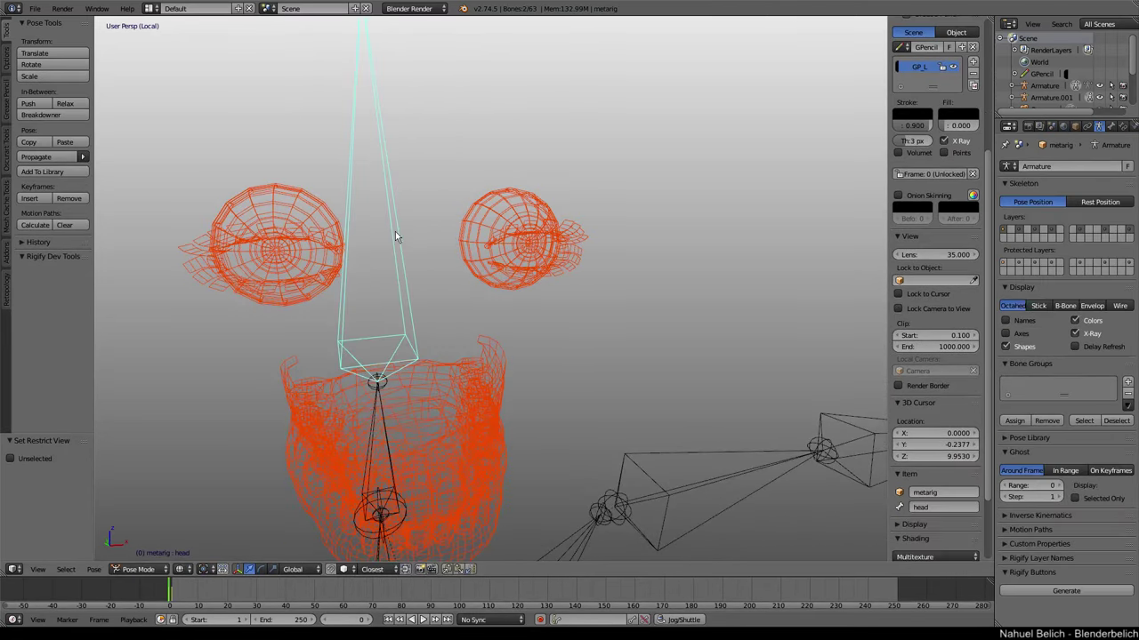
key(ctrl+p)
click(409, 232)
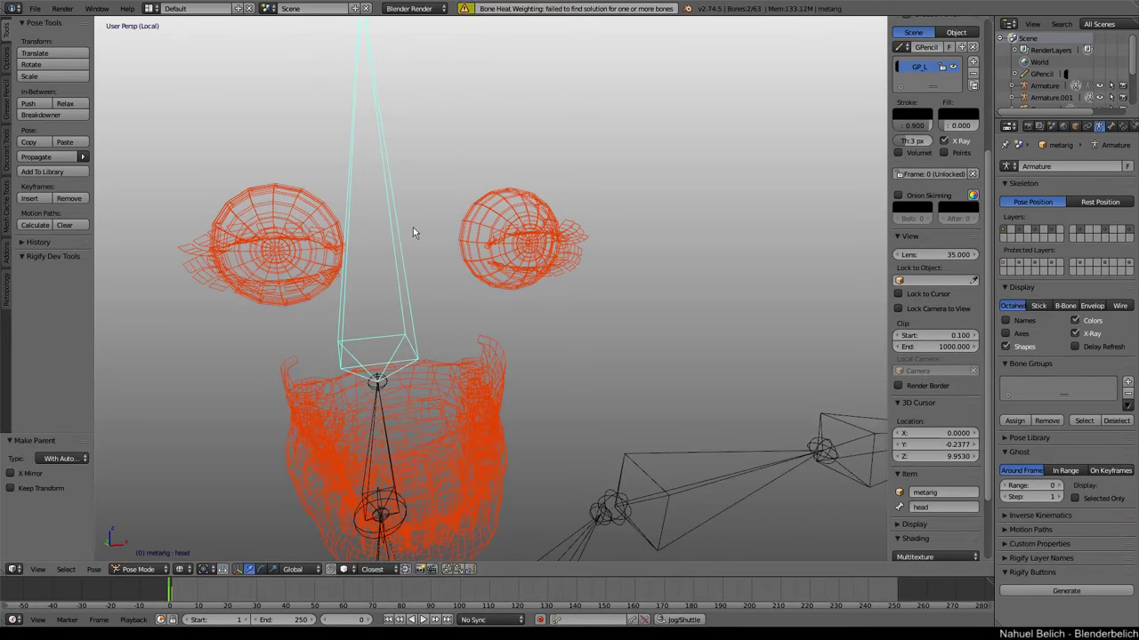
key(Tab)
key(Tab)
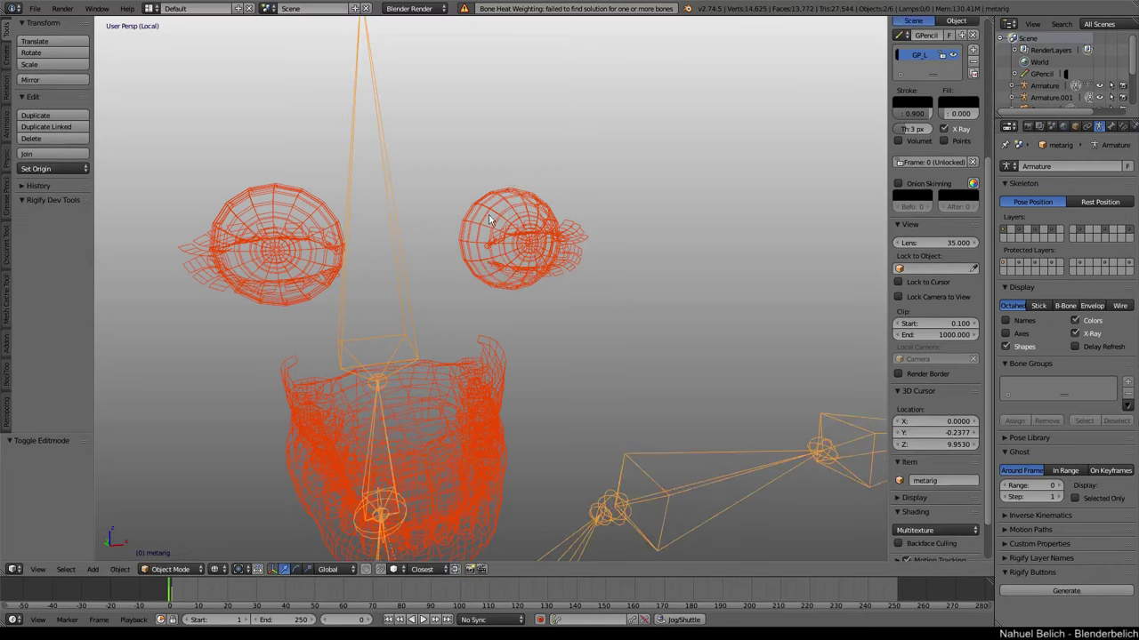
Check the eyes-and-teeth mesh's armature modifier and parent, then delete all its vertex groups.
right_click(507, 224)
click(1098, 127)
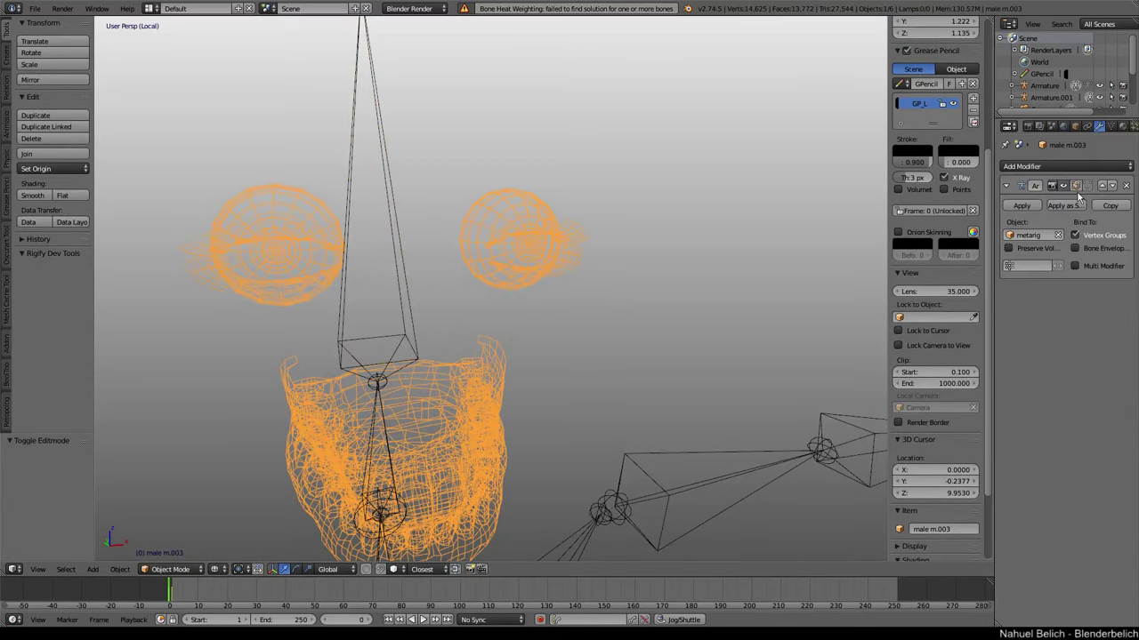
click(1075, 127)
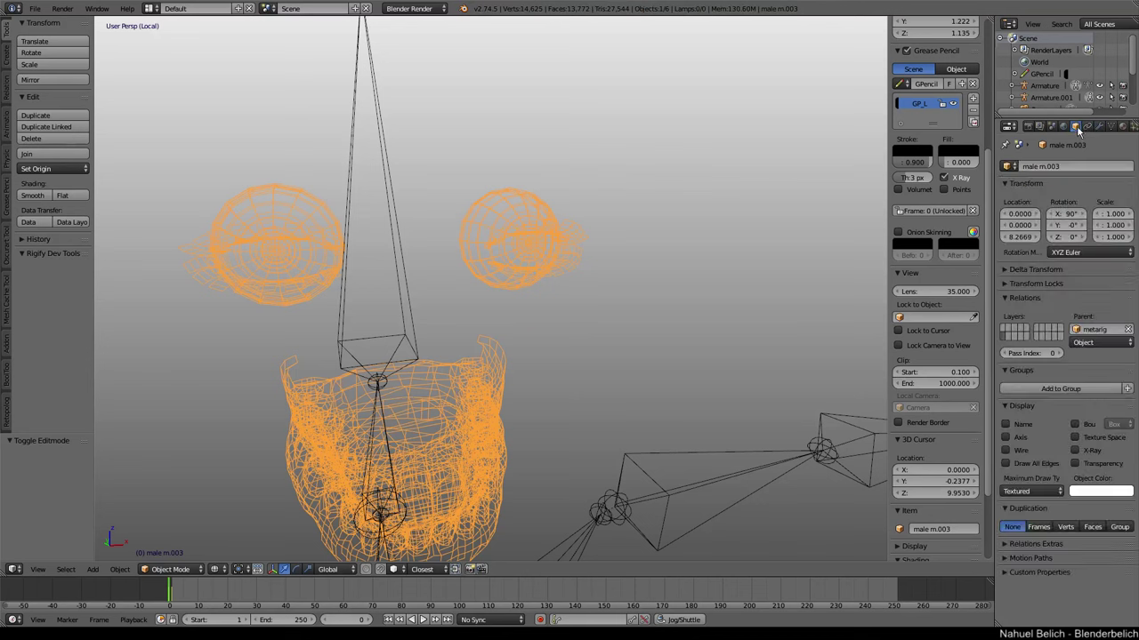
click(1099, 127)
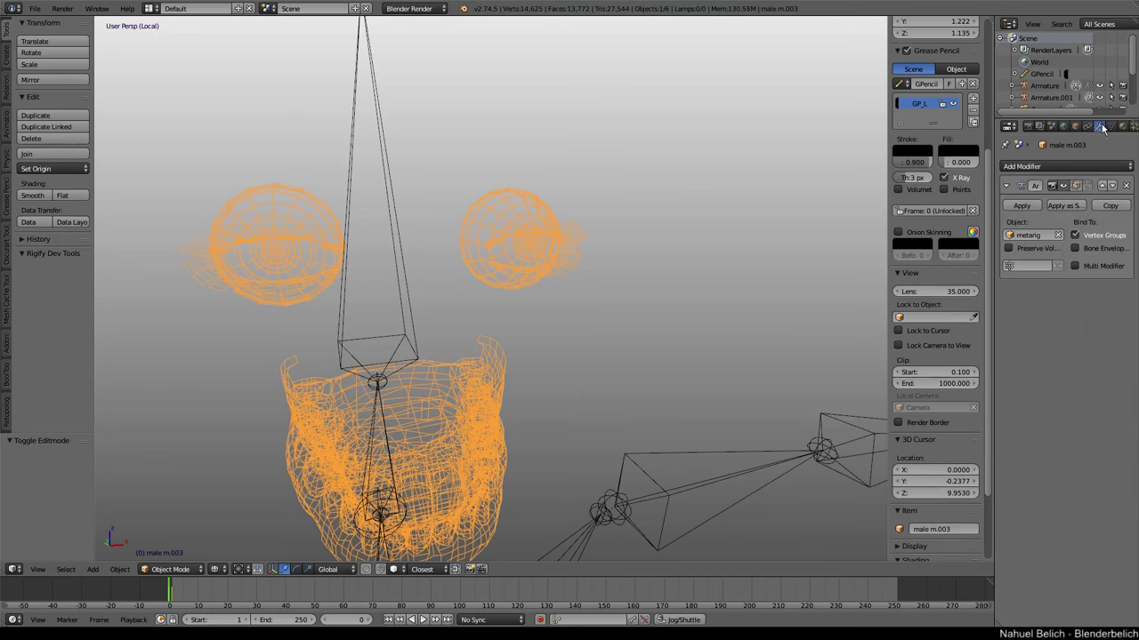
click(1109, 127)
click(1127, 287)
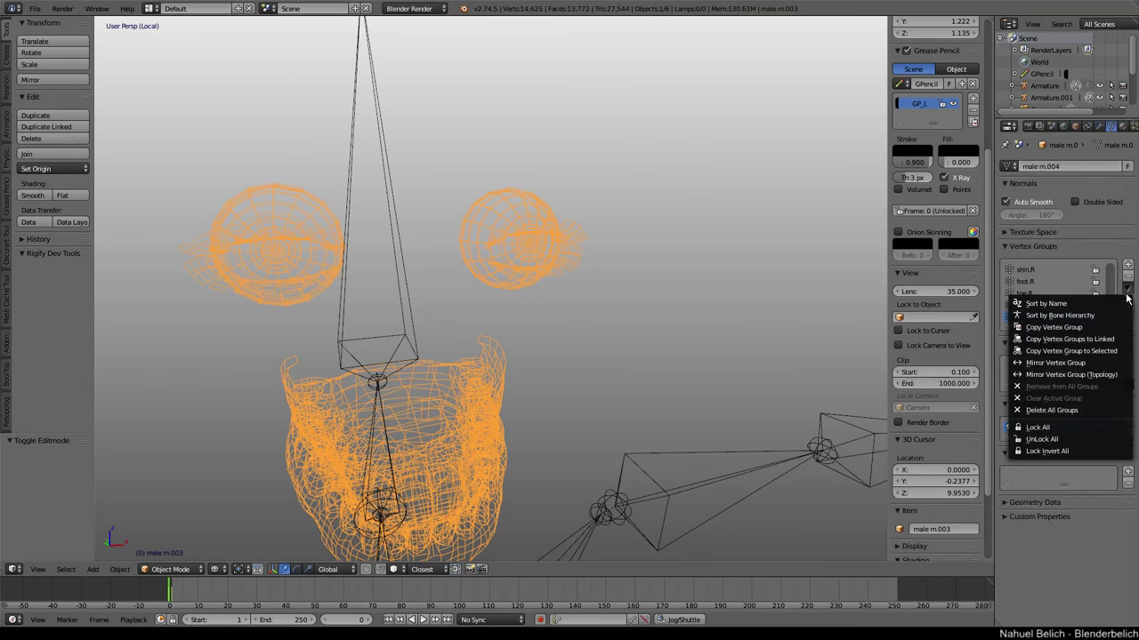
click(1101, 402)
Enlarge the now-empty vertex group list and orbit around the rig's head meshes.
scroll(660, 261, down, 5)
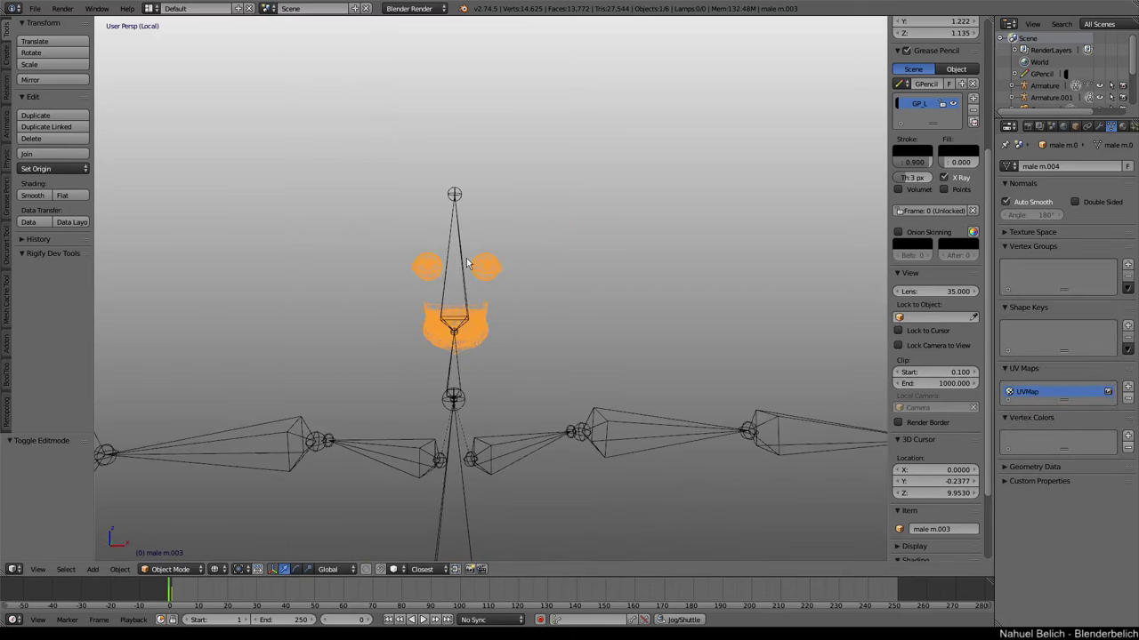
middle_drag(596, 346, 536, 296)
middle_drag(718, 338, 805, 304)
mouse_move(685, 204)
middle_down()
mouse_move(663, 312)
mouse_move(615, 300)
mouse_move(560, 223)
mouse_move(539, 225)
middle_up()
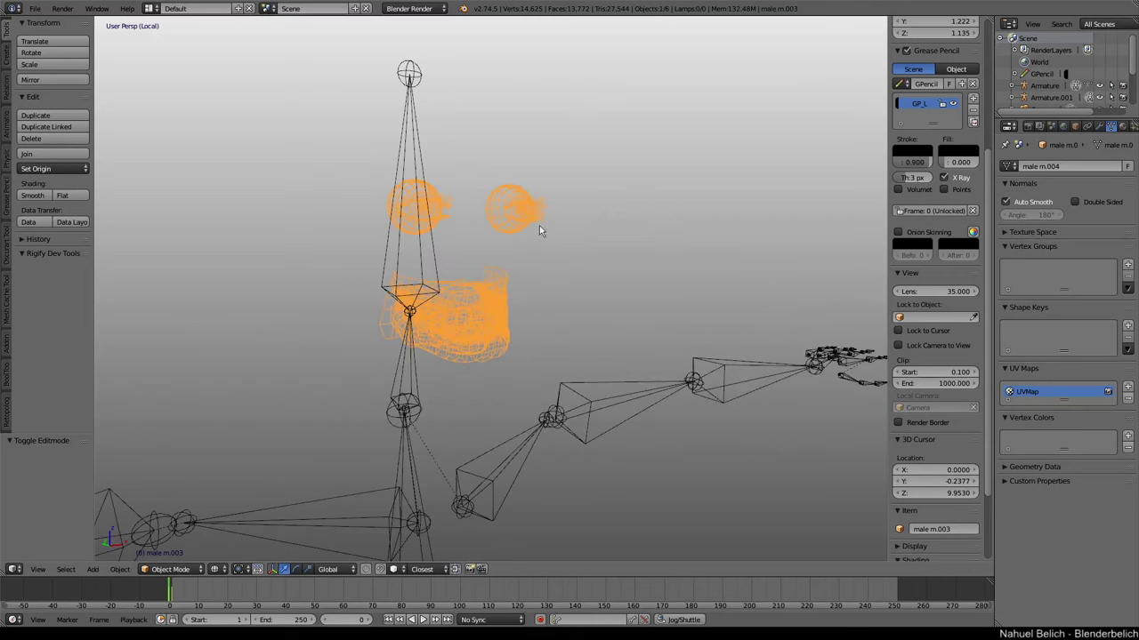
drag(1063, 290, 1059, 480)
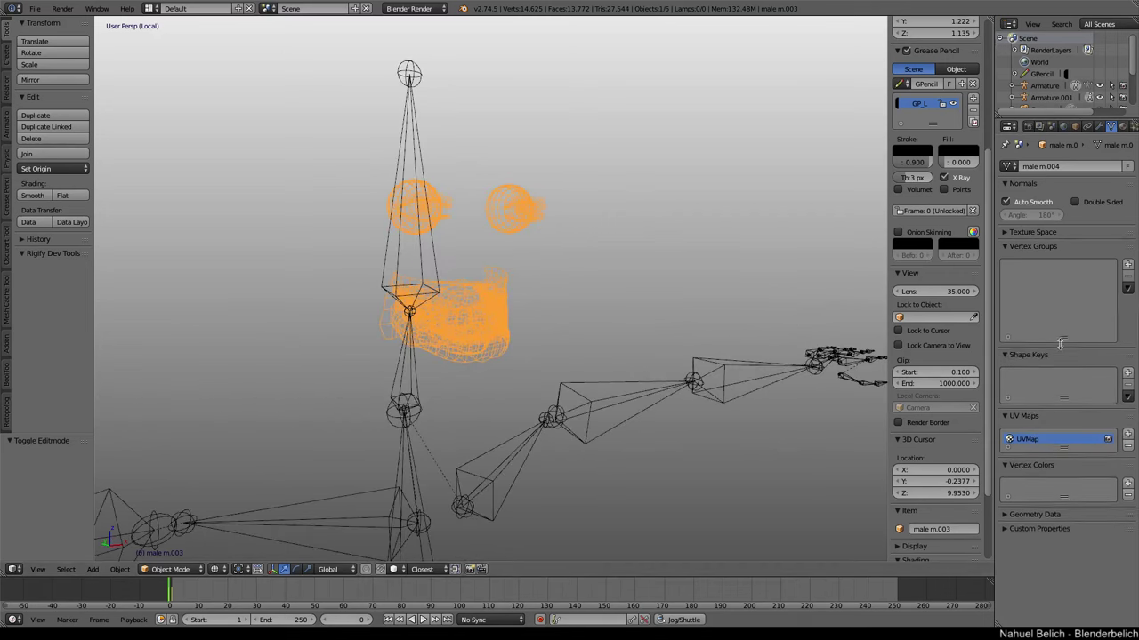
mouse_move(528, 241)
middle_down()
mouse_move(524, 251)
mouse_move(564, 236)
mouse_move(501, 228)
mouse_move(492, 285)
middle_up()
key(Tab)
key(Tab)
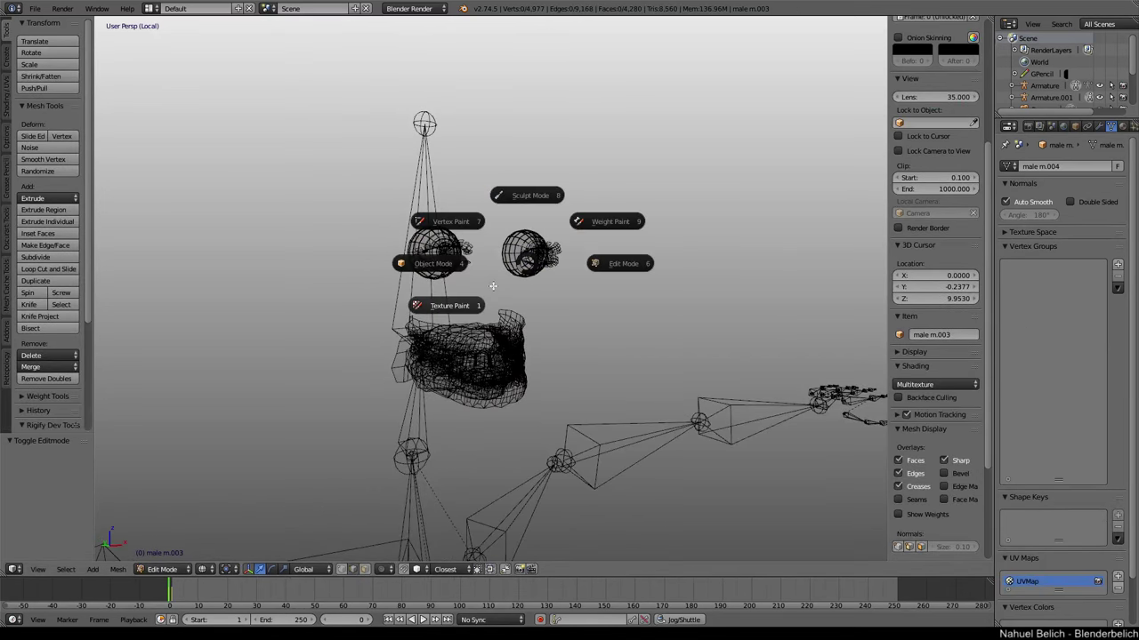
Put the eyes-and-teeth mesh into Weight Paint with the metarig in Pose Mode.
click(601, 221)
middle_drag(540, 234, 462, 186)
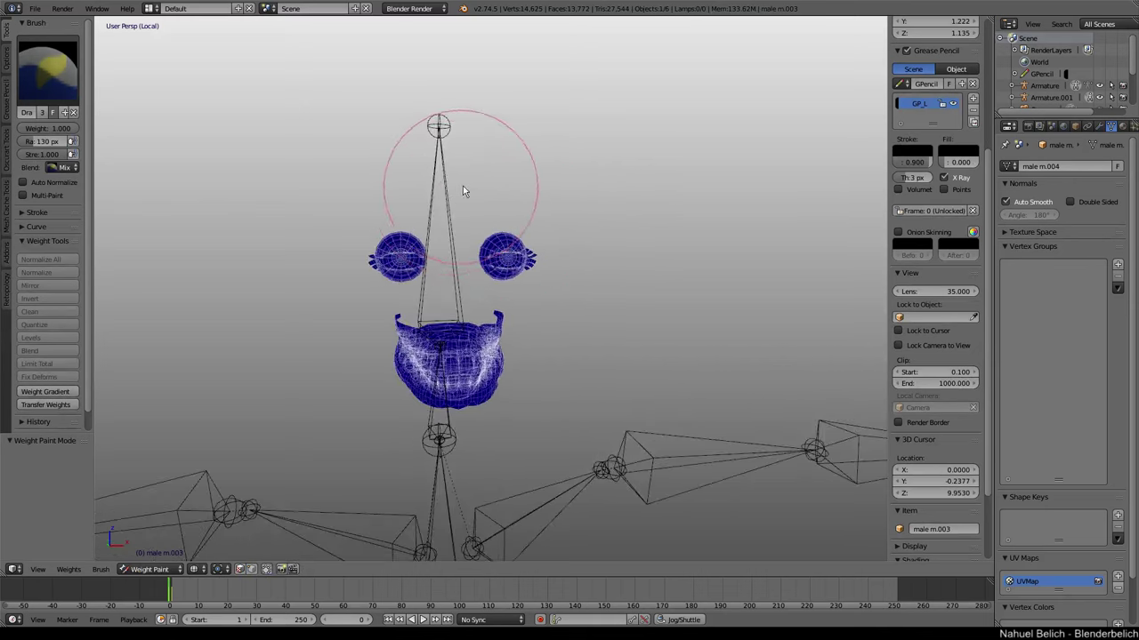
right_click(451, 199)
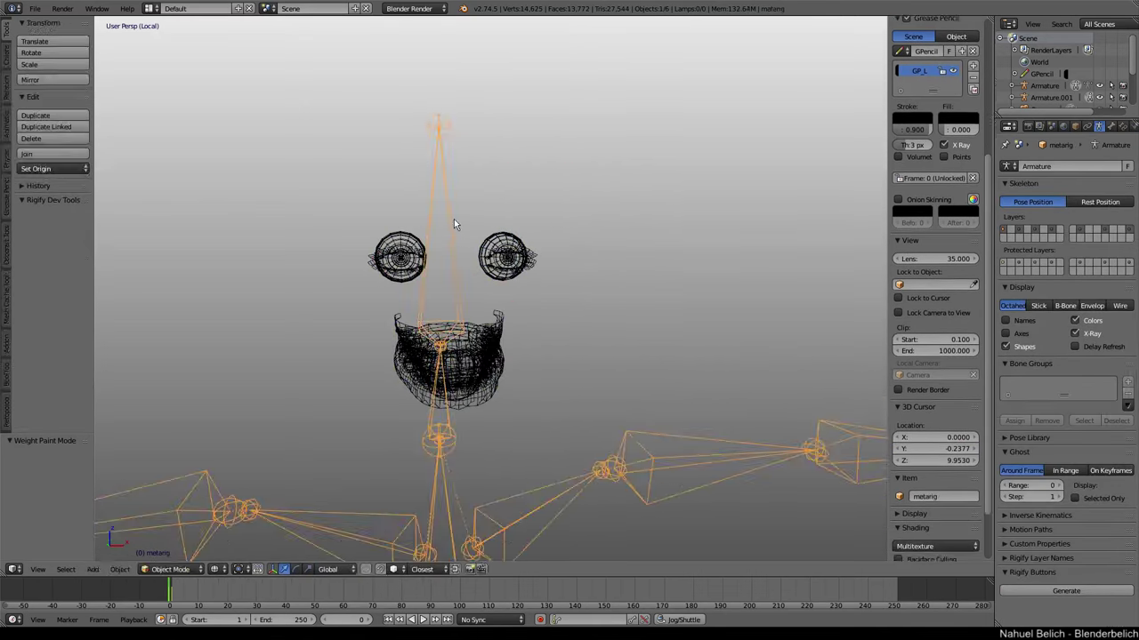
key(ctrl+Tab)
key(ctrl+Tab)
mouse_move(516, 246)
middle_down()
mouse_move(488, 258)
mouse_move(470, 216)
middle_up()
Paint both eyes and the teeth at full 1.0 weight to the head bone, then test-rotate it.
mouse_move(481, 245)
mouse_down()
mouse_move(495, 241)
mouse_move(481, 240)
mouse_up()
middle_drag(481, 240, 560, 214)
mouse_move(495, 190)
middle_down()
mouse_move(602, 228)
mouse_move(445, 160)
middle_up()
drag(445, 160, 490, 93)
mouse_move(484, 118)
middle_down()
mouse_move(373, 187)
mouse_move(320, 167)
mouse_move(418, 374)
middle_up()
mouse_move(418, 373)
mouse_down()
mouse_move(279, 369)
mouse_move(525, 377)
mouse_up()
mouse_move(525, 376)
middle_down()
mouse_move(562, 344)
mouse_move(475, 348)
mouse_move(535, 241)
middle_up()
key(r)
key(Escape)
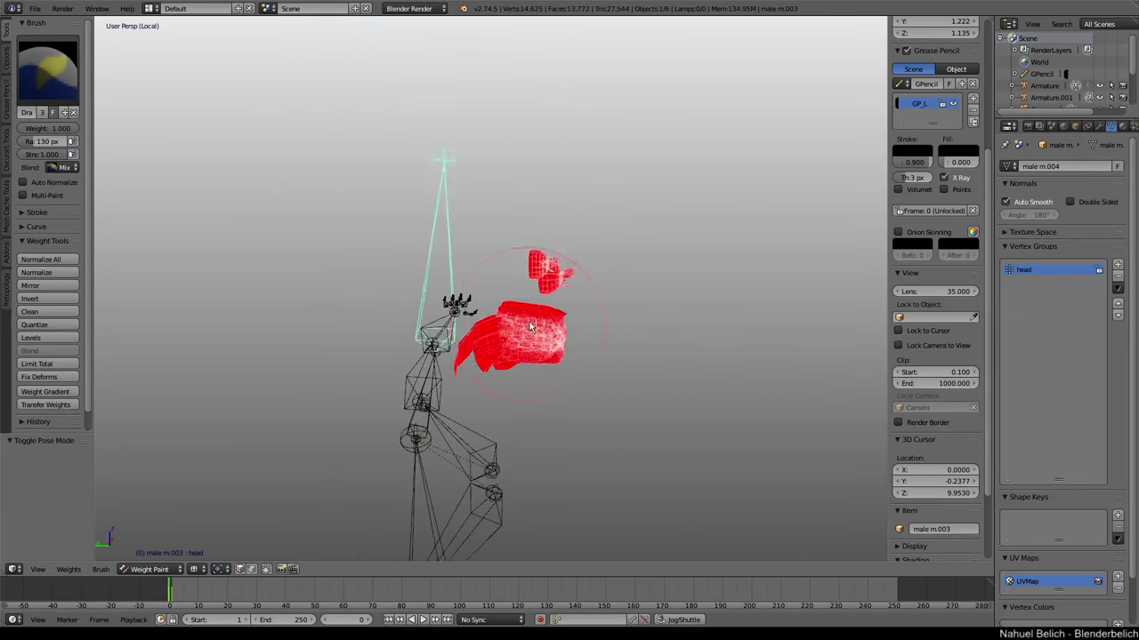
Leave Weight Paint, test-rotate the head bone, then reveal the head skin and exit local view.
key(ctrl+Tab)
right_click(454, 225)
key(r)
key(Escape)
mouse_move(458, 227)
middle_down()
mouse_move(489, 266)
mouse_move(532, 281)
mouse_move(538, 336)
mouse_move(555, 336)
mouse_move(534, 320)
middle_up()
key(alt+h)
key(KP_Divide)
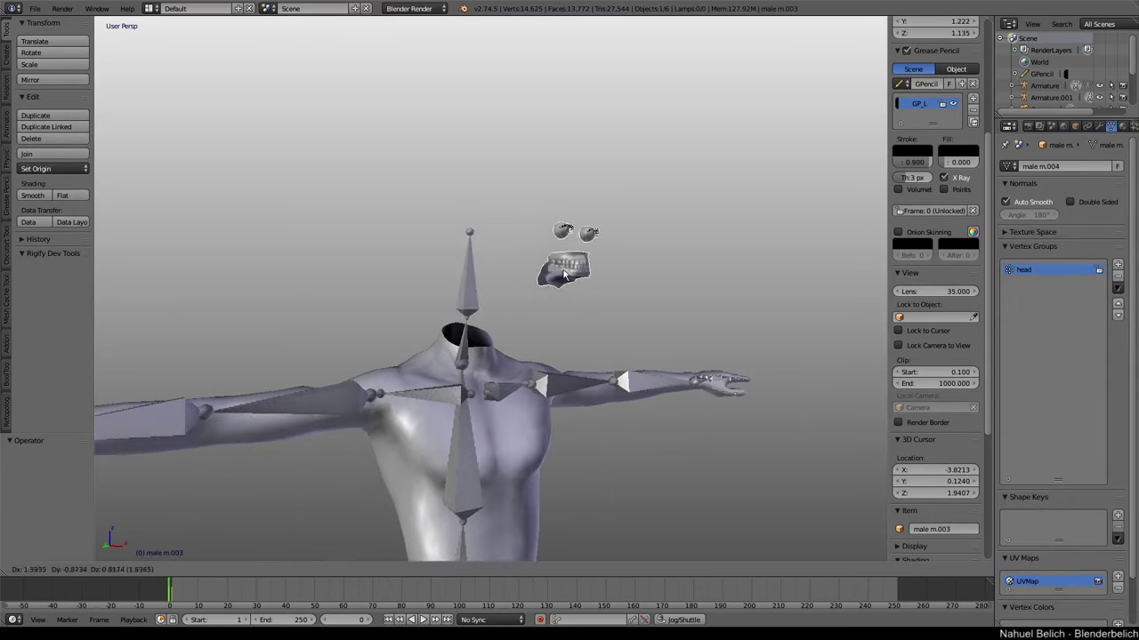
Select the head bone in Pose Mode and test-rotate it, cancelling the rotation.
key(alt+h)
scroll(527, 295, up, 3)
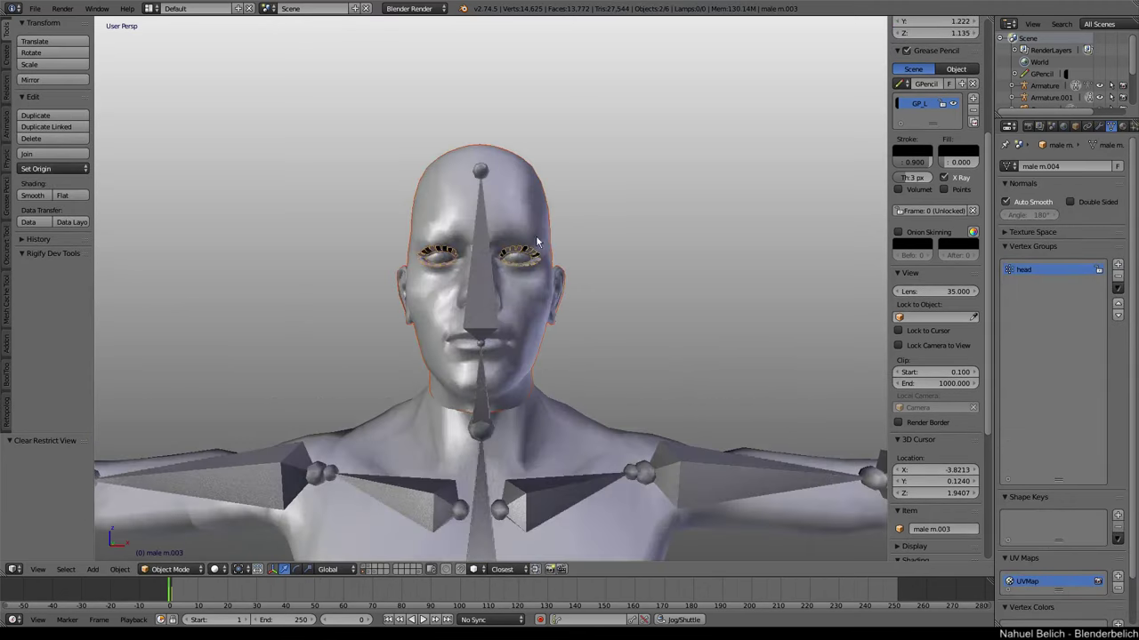
middle_drag(527, 296, 476, 283)
right_click(476, 282)
key(ctrl+Tab)
key(r)
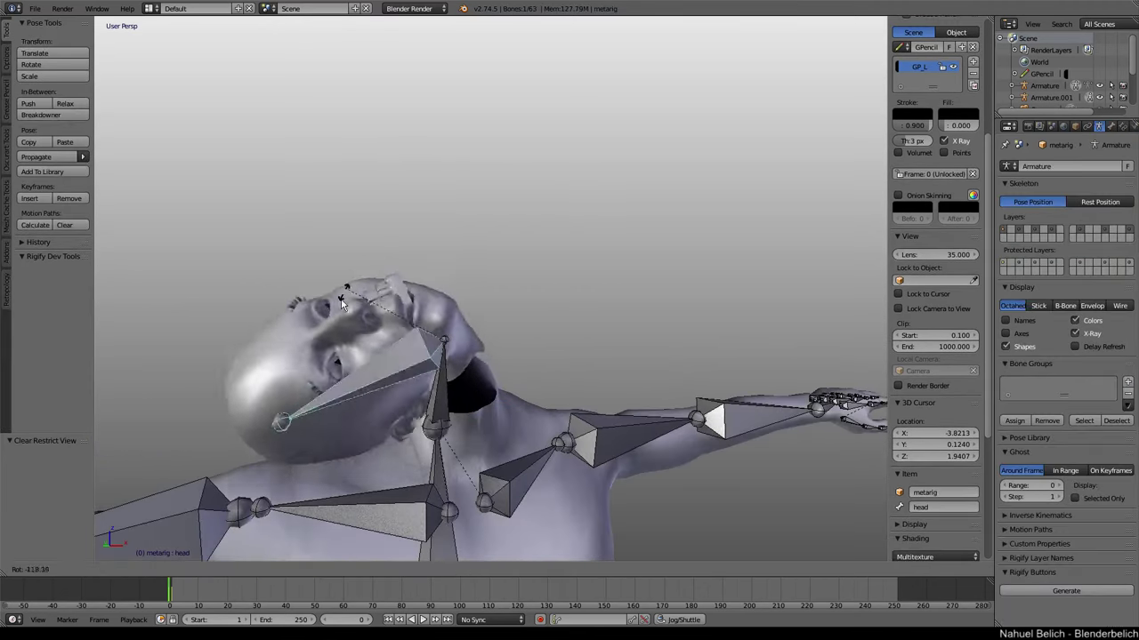
right_click(520, 279)
From front view, test-rotate the head twice more, leave it upright, and select the body mesh.
key(KP_1)
key(r)
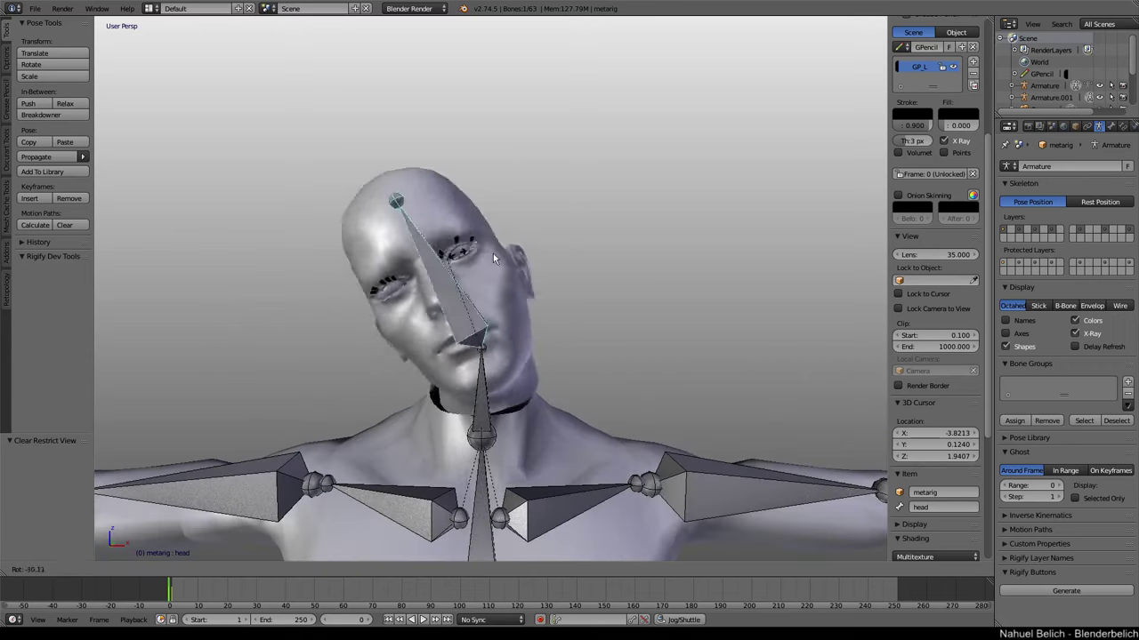
right_click(513, 302)
key(r)
right_click(507, 255)
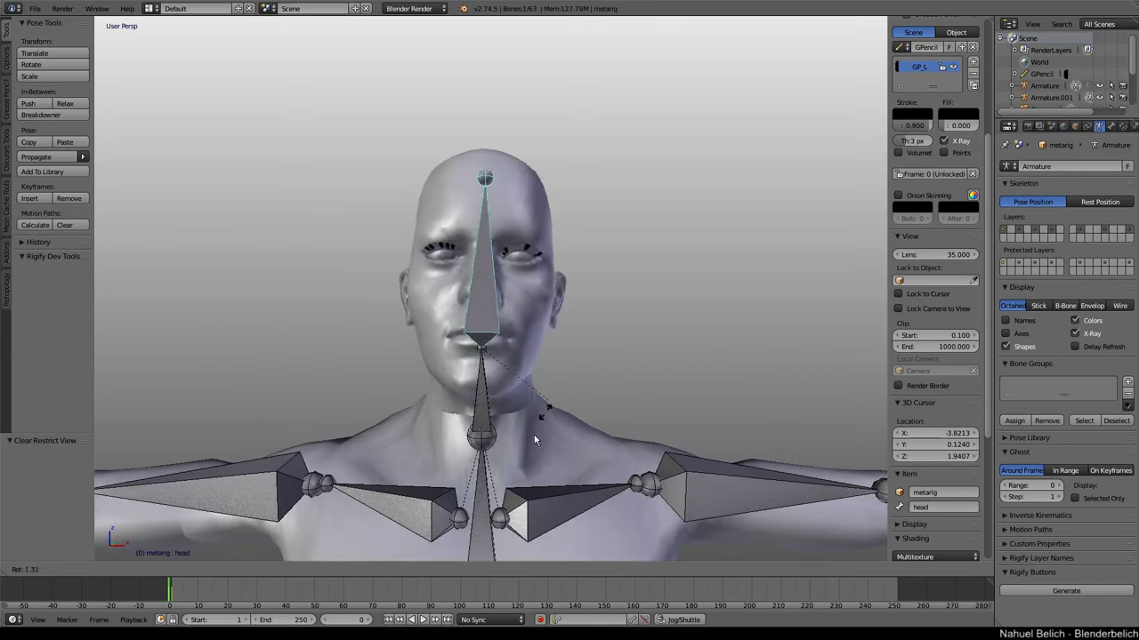
middle_drag(525, 267, 500, 260)
mouse_move(514, 300)
middle_down()
mouse_move(487, 329)
mouse_move(492, 402)
mouse_move(502, 374)
middle_up()
shift+right_click(503, 374)
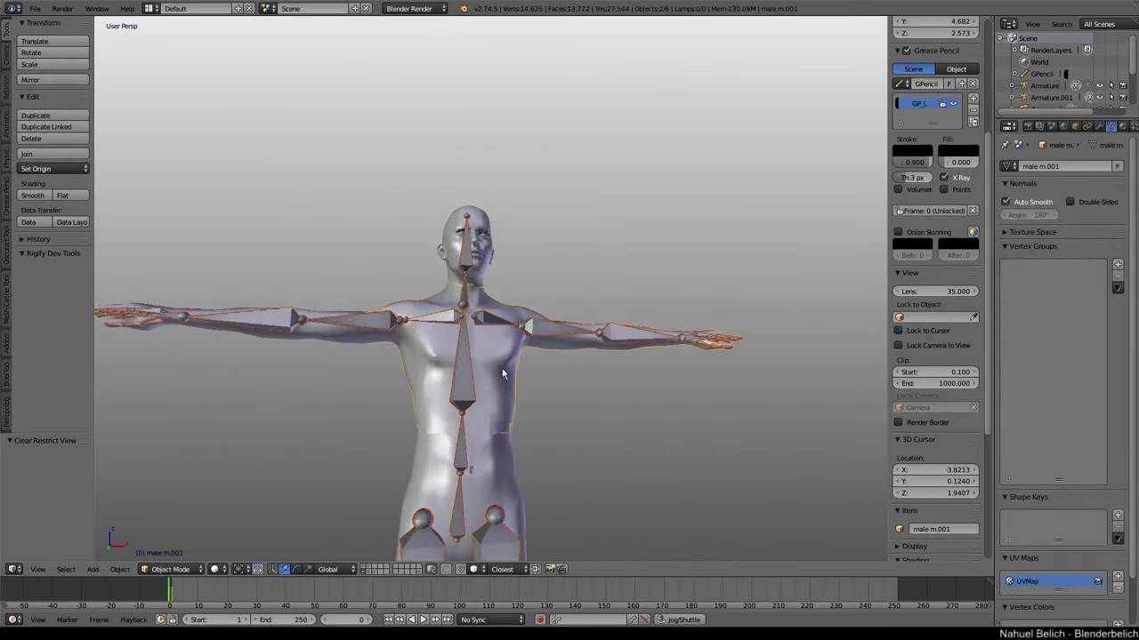
Return the metarig to Object Mode, hide it, and select the body mesh.
right_click(469, 391)
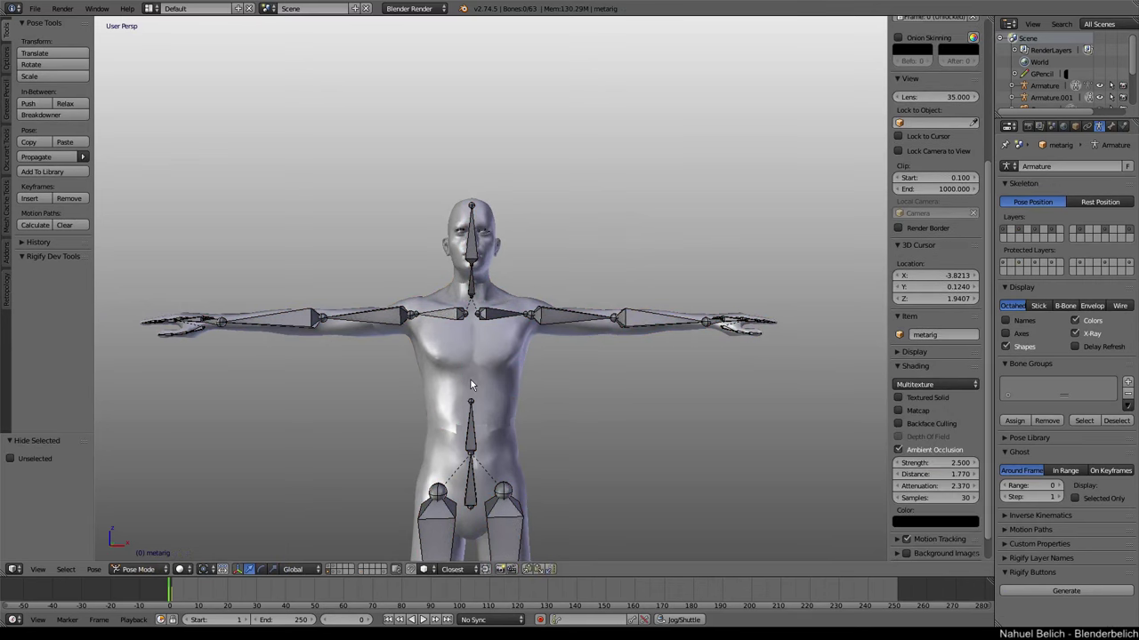
key(Tab)
click(428, 351)
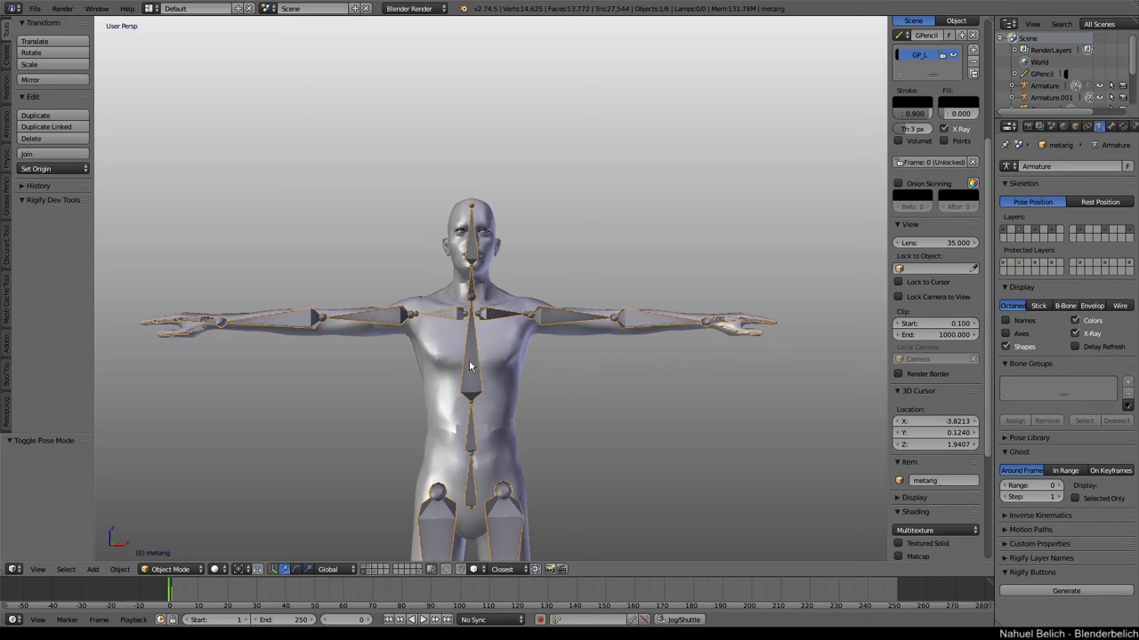
key(h)
right_click(473, 361)
scroll(476, 361, down, 3)
key(a)
mouse_move(476, 361)
middle_down()
mouse_move(483, 411)
mouse_move(487, 307)
middle_up()
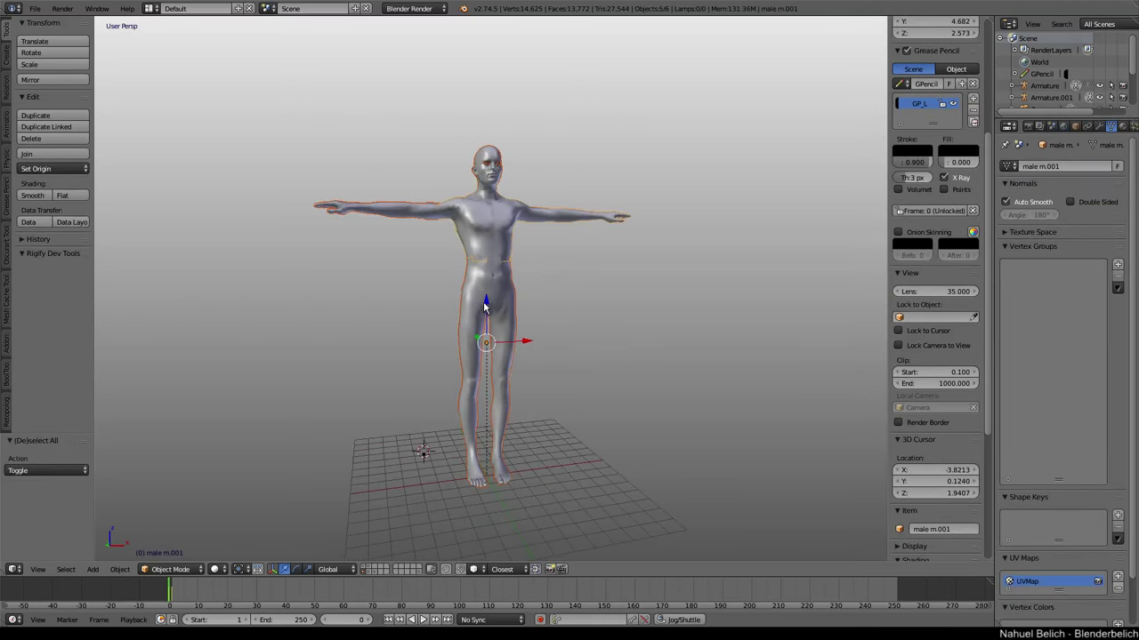
middle_drag(484, 307, 490, 244)
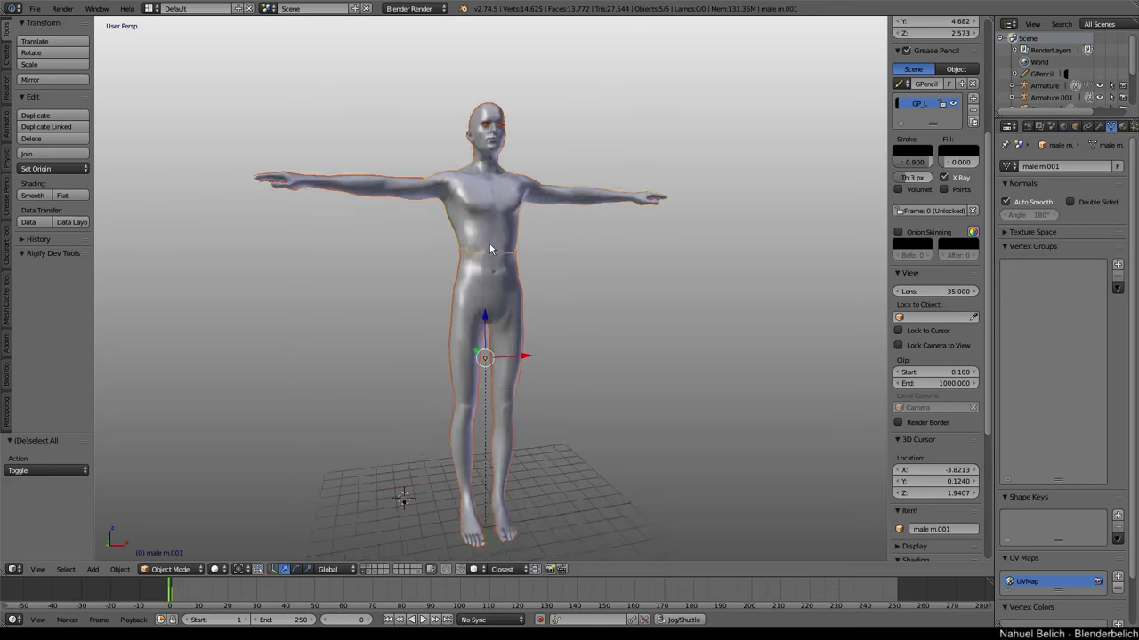
Separate the chest geometry into its own object and select it with the arms and head.
key(Tab)
key(a)
key(a)
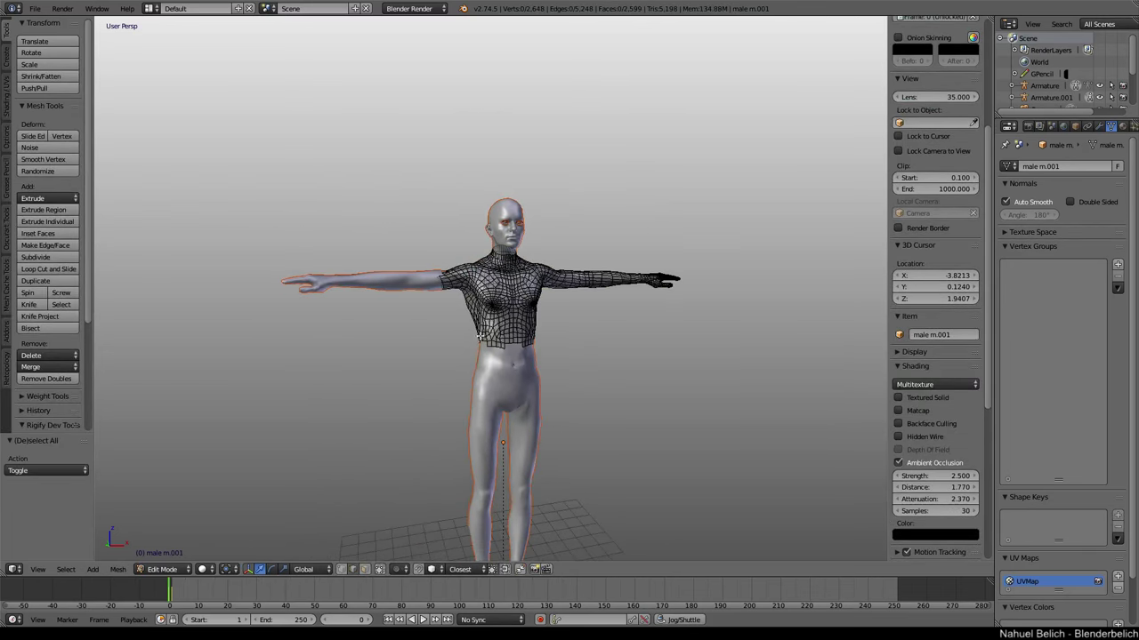
key(l)
key(p)
key(Tab)
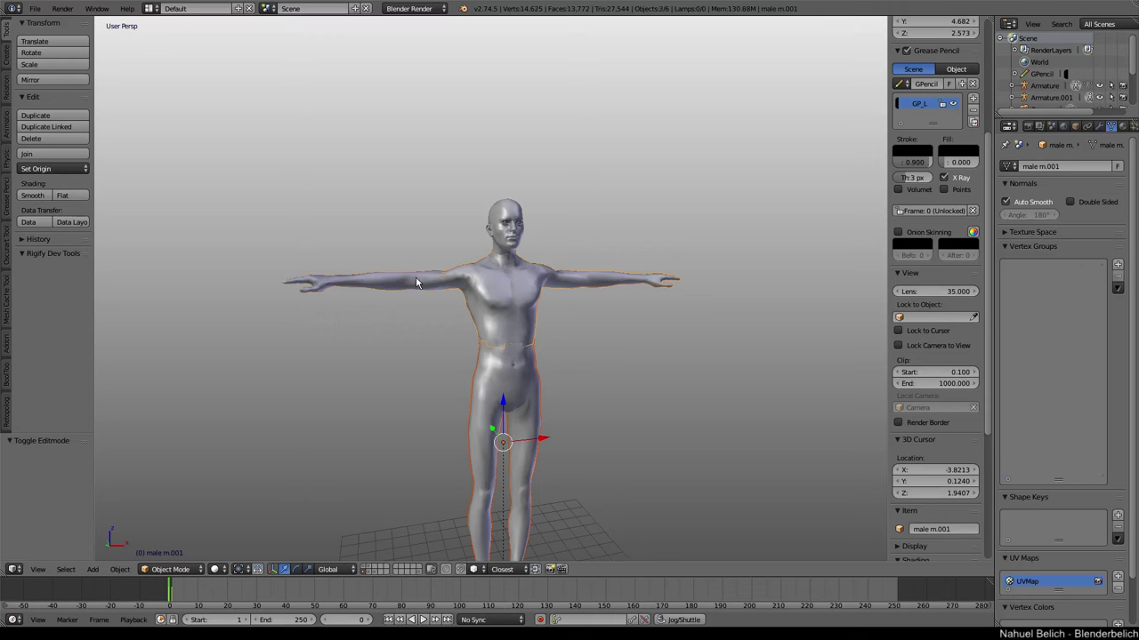
shift+right_click(415, 276)
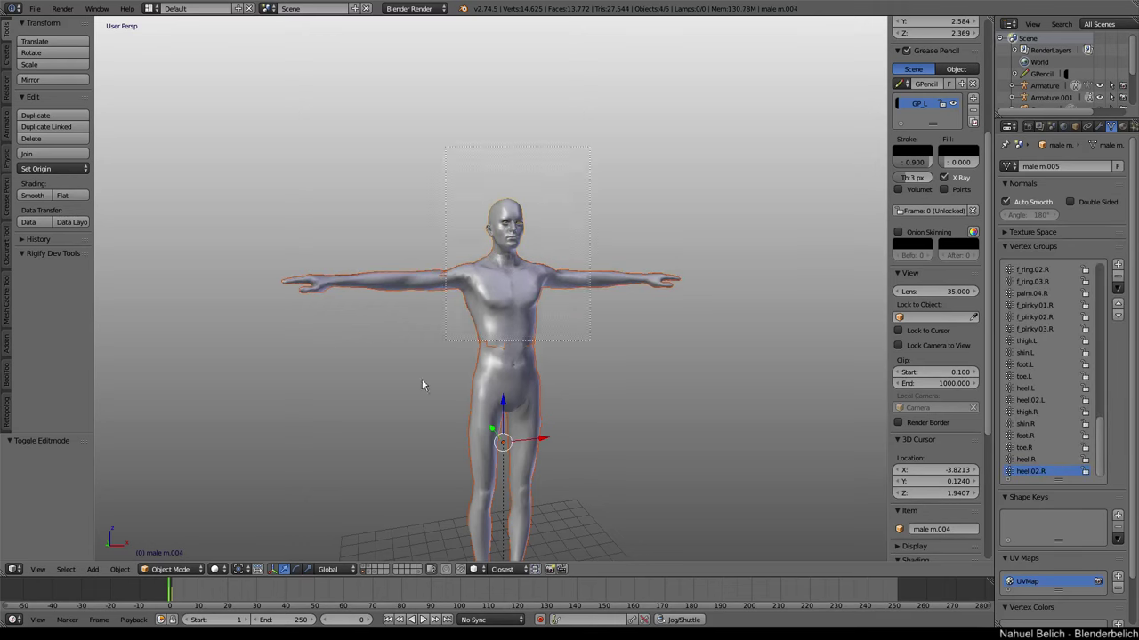
Join the selected body pieces into one mesh with Ctrl+J and enter Edit Mode.
key(ctrl+j)
key(Tab)
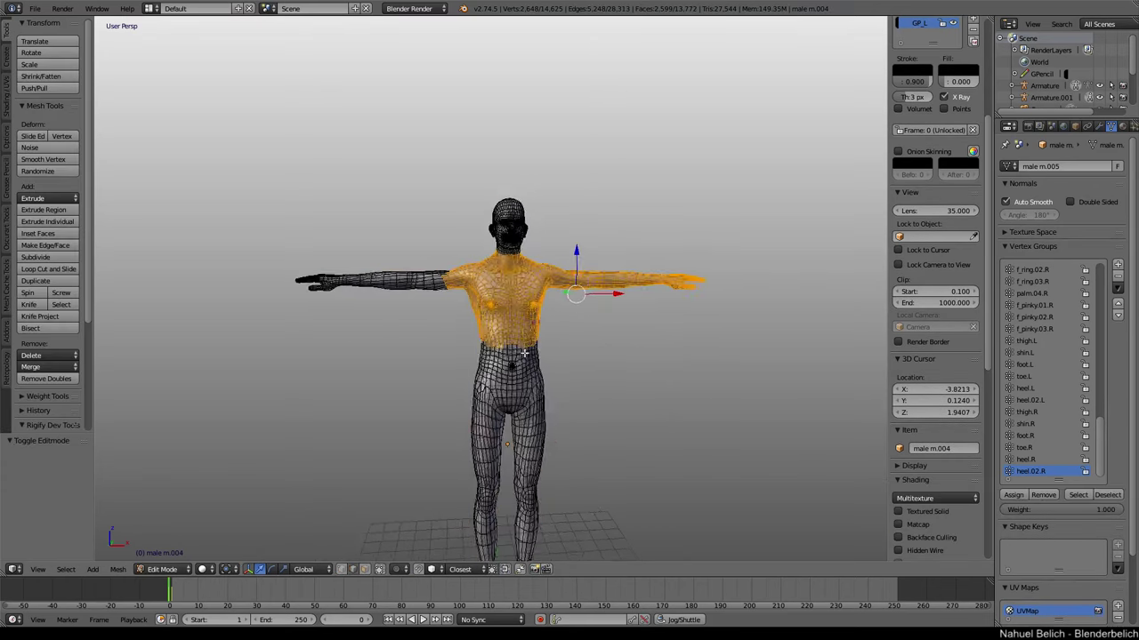
scroll(498, 303, up, 3)
key(a)
key(a)
scroll(517, 347, up, 2)
scroll(517, 346, up, 2)
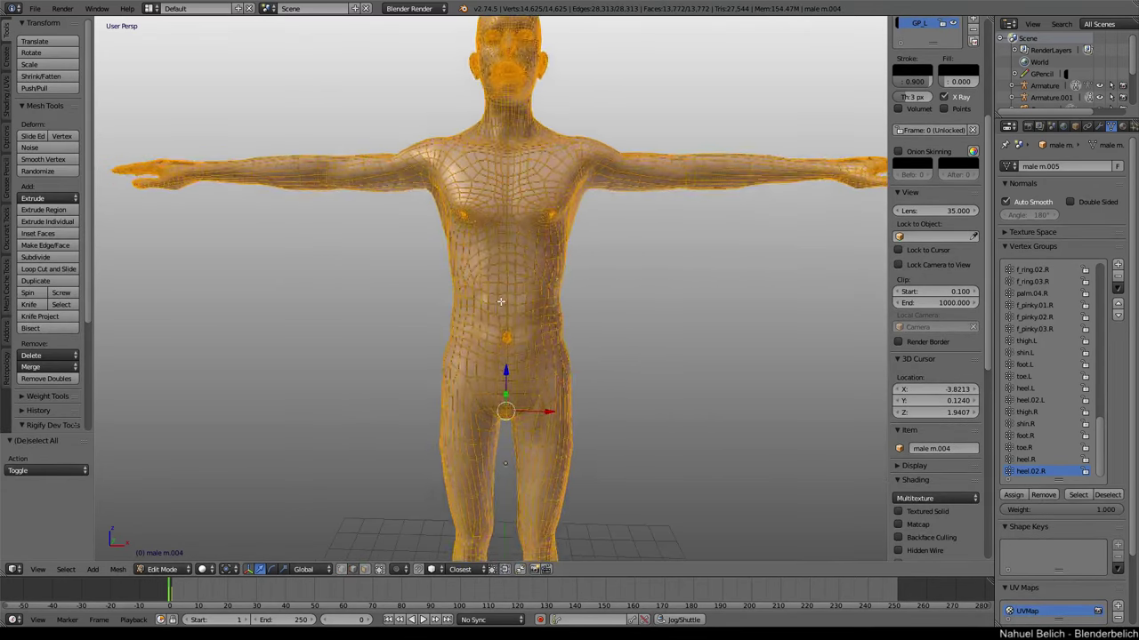
key(a)
scroll(934, 355, down, 5)
Select the torso, grow the selection, and select all connected vertices of the body.
ctrl+drag(278, 273, 608, 238)
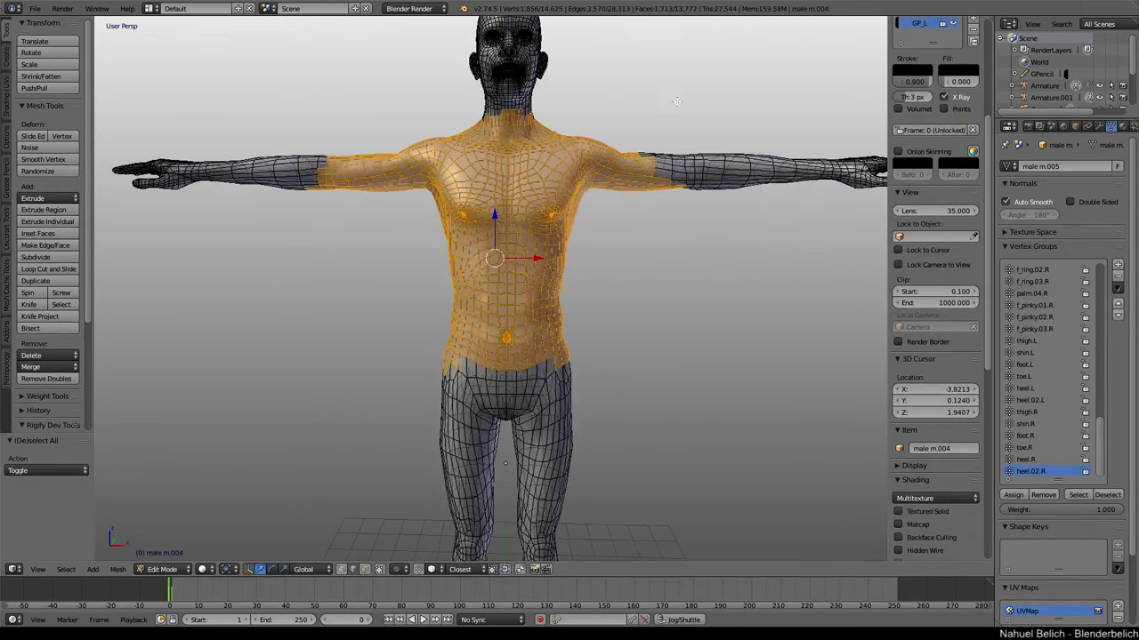
key(ctrl+KP_Add)
key(ctrl+KP_Add)
scroll(673, 300, down, 3)
scroll(595, 298, down, 2)
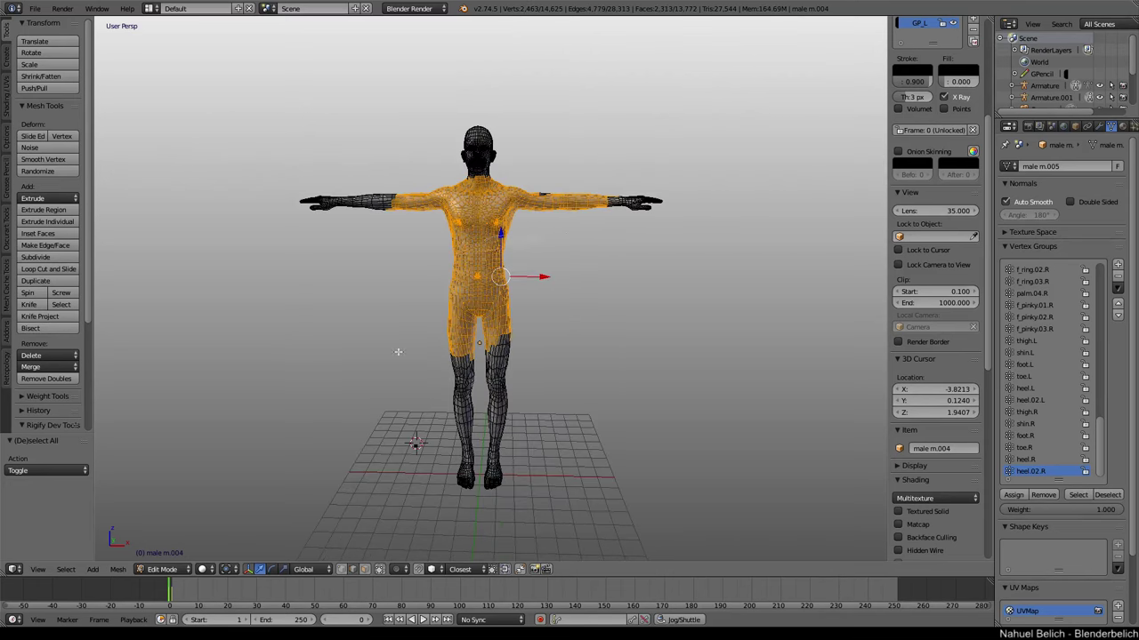
shift+middle_drag(466, 332, 515, 305)
key(ctrl+KP_Add)
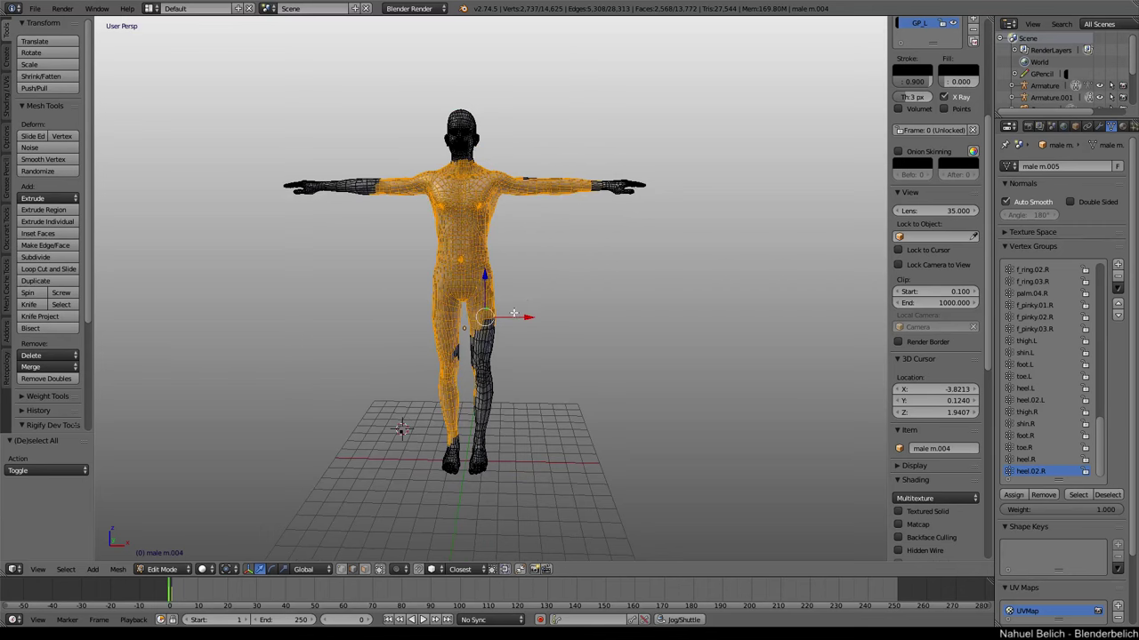
key(ctrl+l)
scroll(498, 285, up, 2)
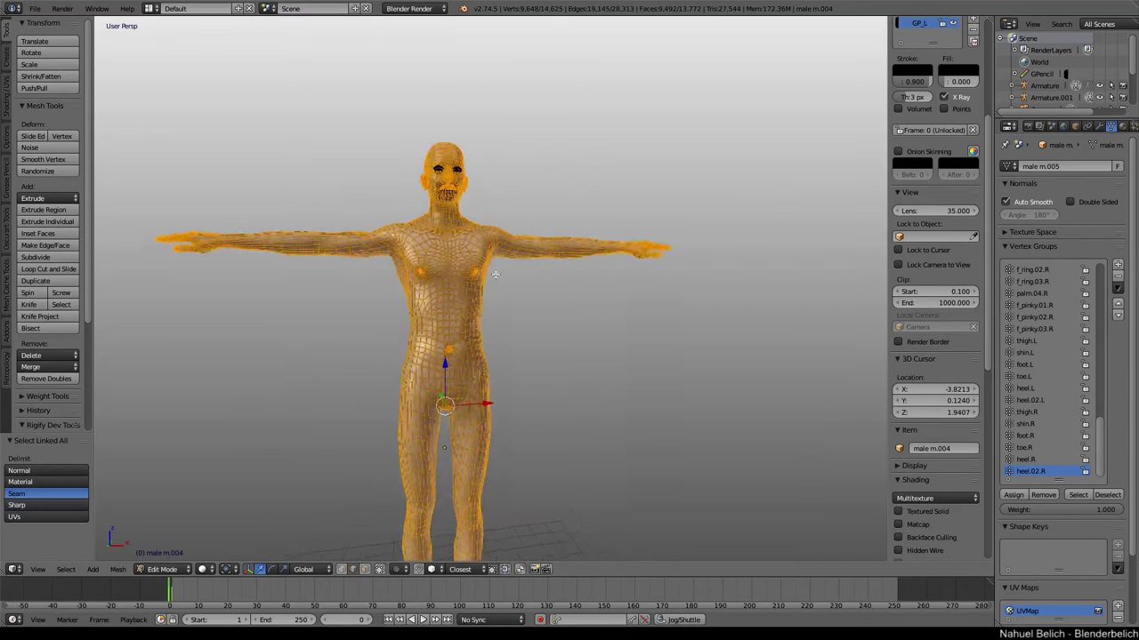
shift+middle_drag(495, 274, 398, 226)
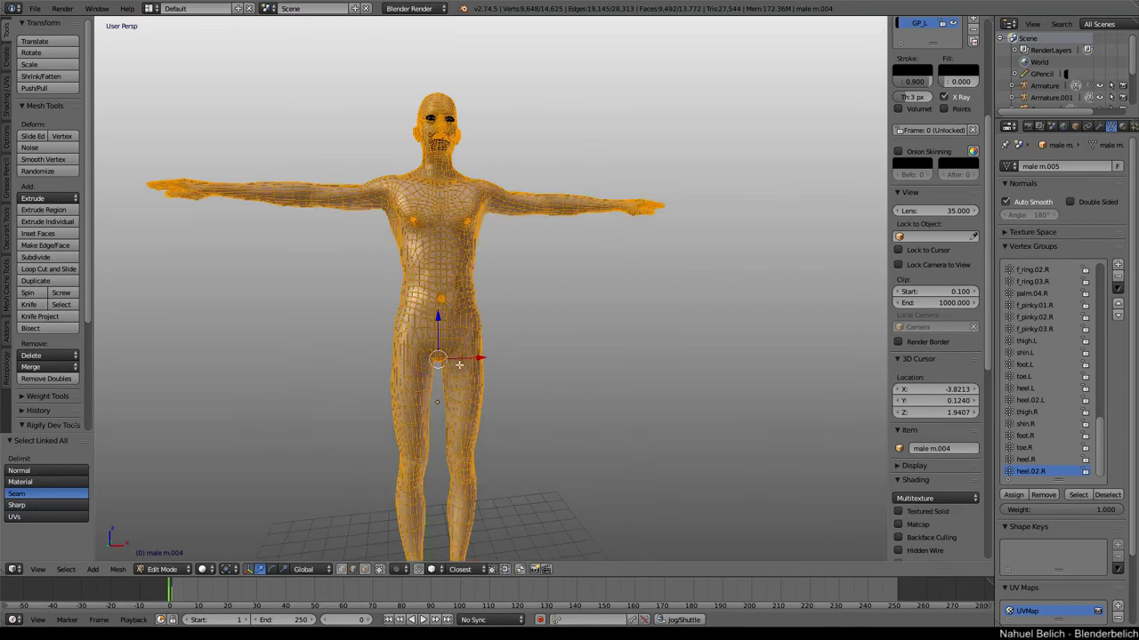
key(g)
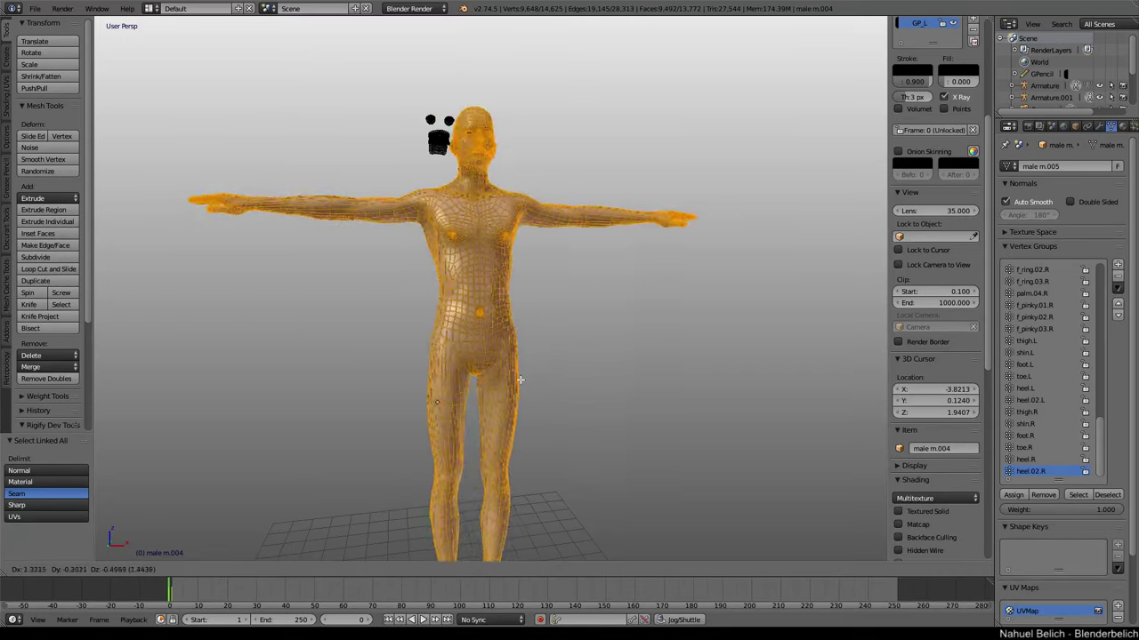
right_click(433, 356)
Remove doubles on the whole body mesh, merging 101 vertices at 0.0001 distance.
mouse_move(433, 356)
middle_down()
mouse_move(343, 549)
mouse_move(477, 384)
mouse_move(458, 350)
middle_up()
scroll(477, 384, up, 2)
scroll(477, 385, up, 2)
scroll(477, 384, up, 1)
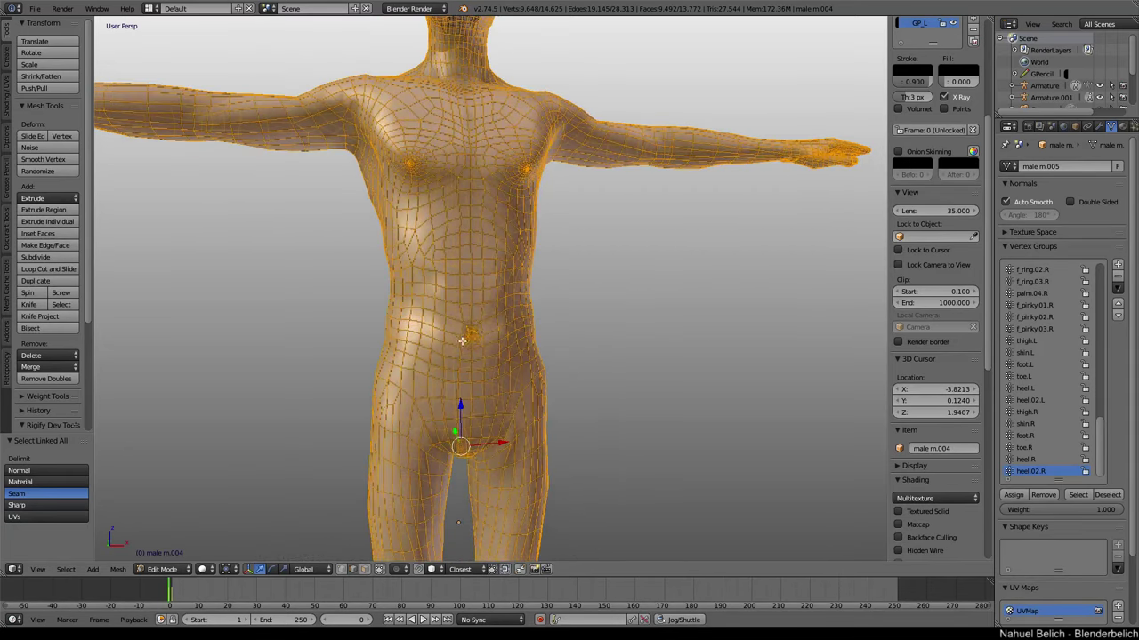
key(ctrl+v)
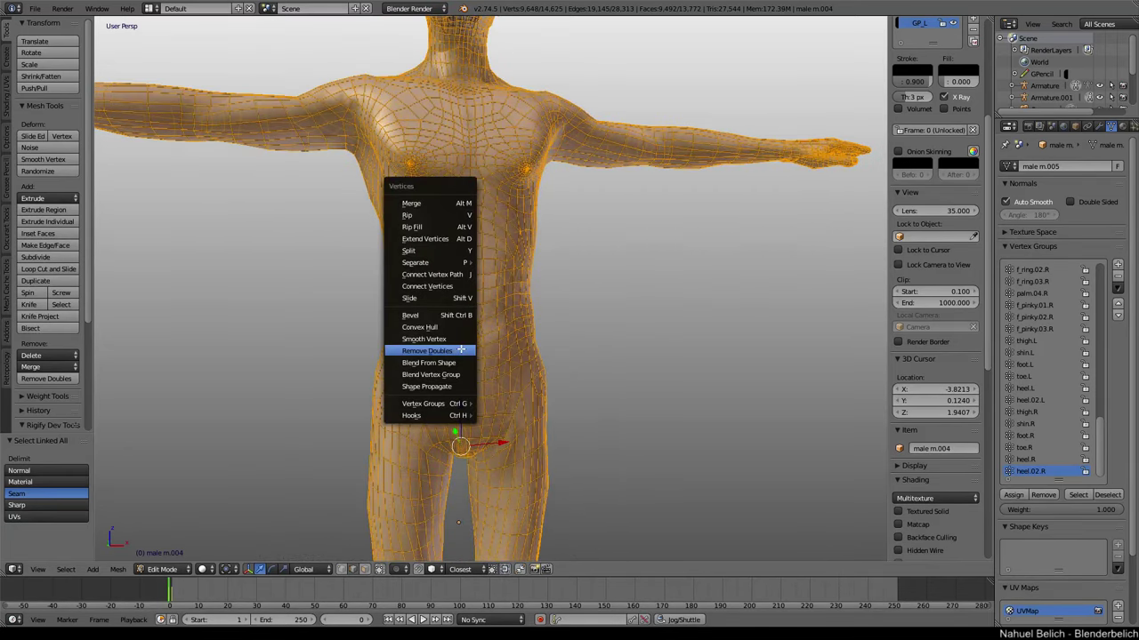
click(460, 350)
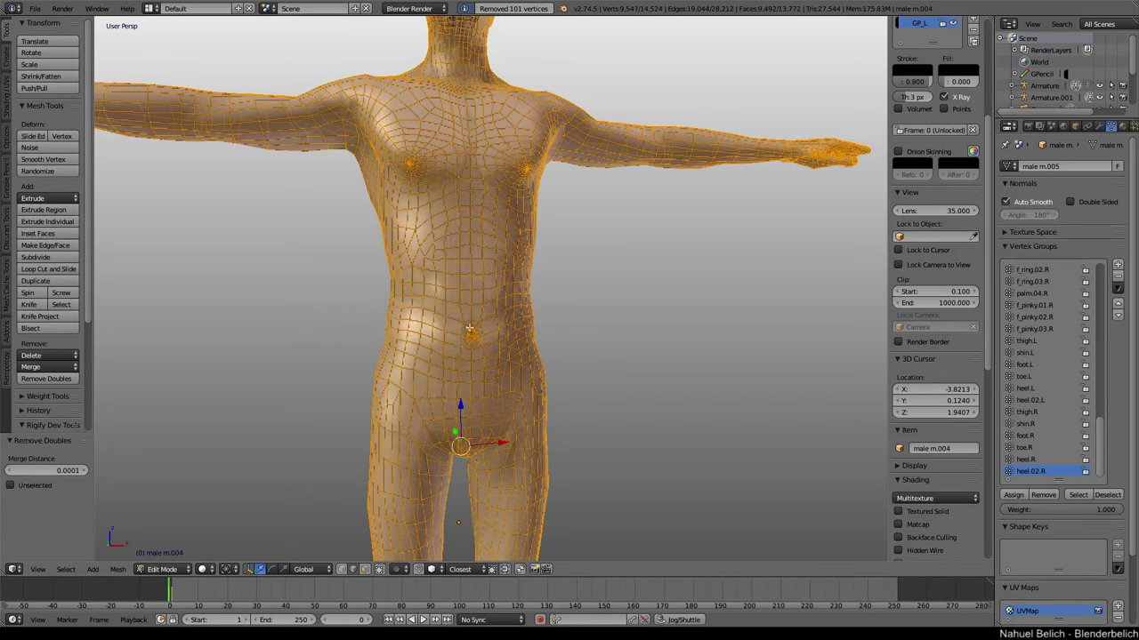
scroll(469, 329, up, 1)
scroll(425, 282, up, 2)
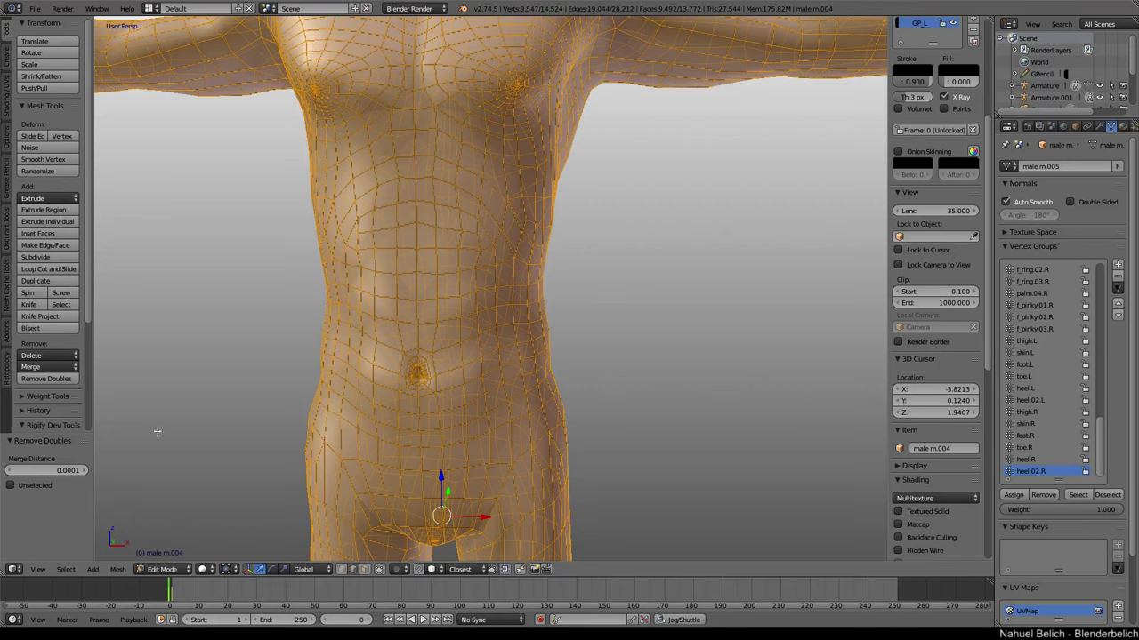
Inspect the merged chest from several angles and return to Object Mode.
mouse_move(353, 329)
middle_down()
mouse_move(419, 322)
mouse_move(422, 353)
middle_up()
scroll(445, 368, up, 2)
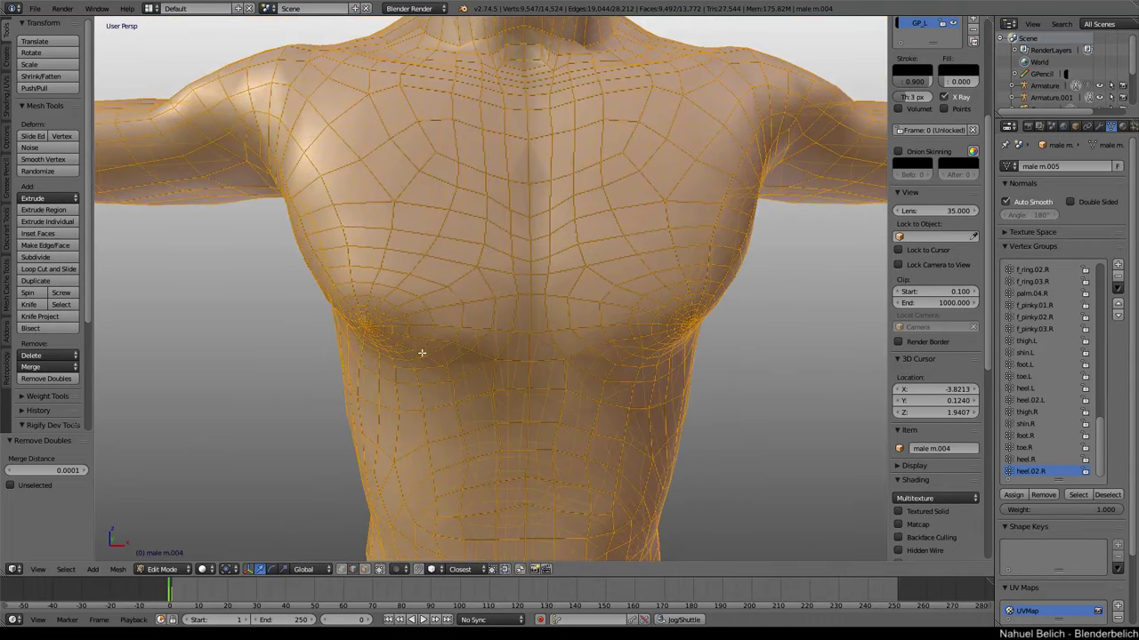
middle_drag(475, 224, 468, 231)
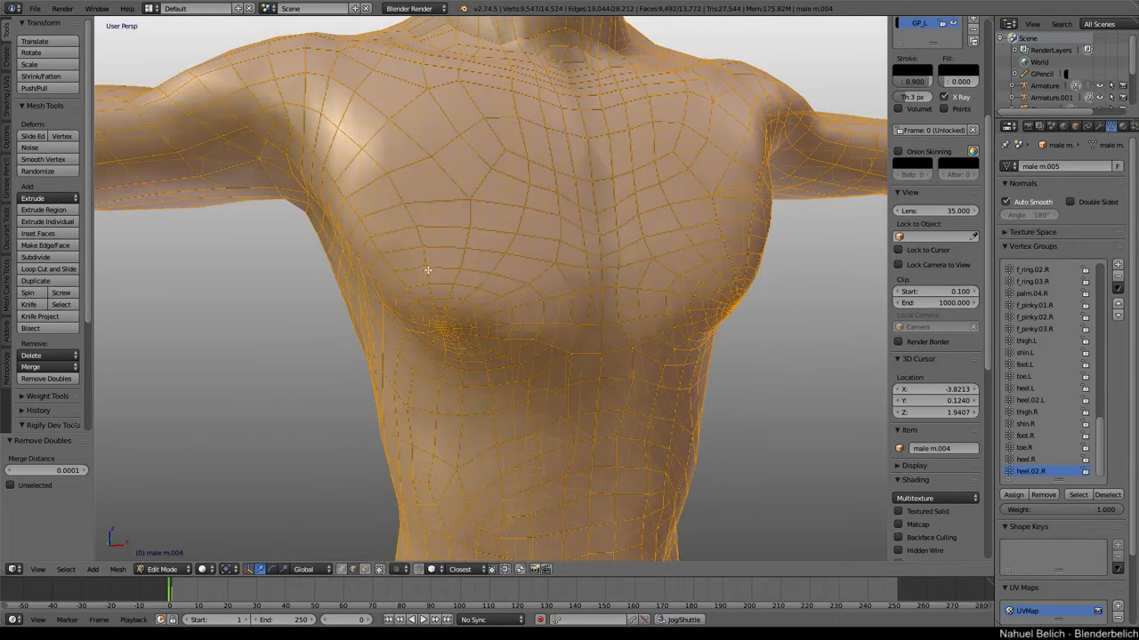
middle_drag(428, 270, 534, 305)
scroll(303, 259, down, 3)
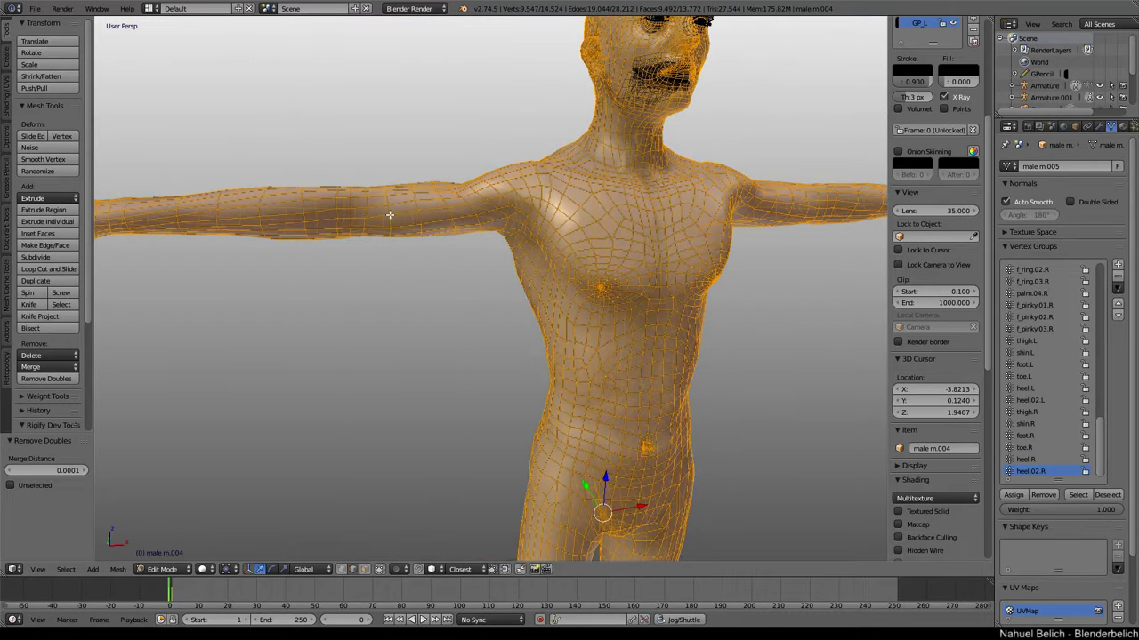
scroll(479, 261, down, 2)
key(Tab)
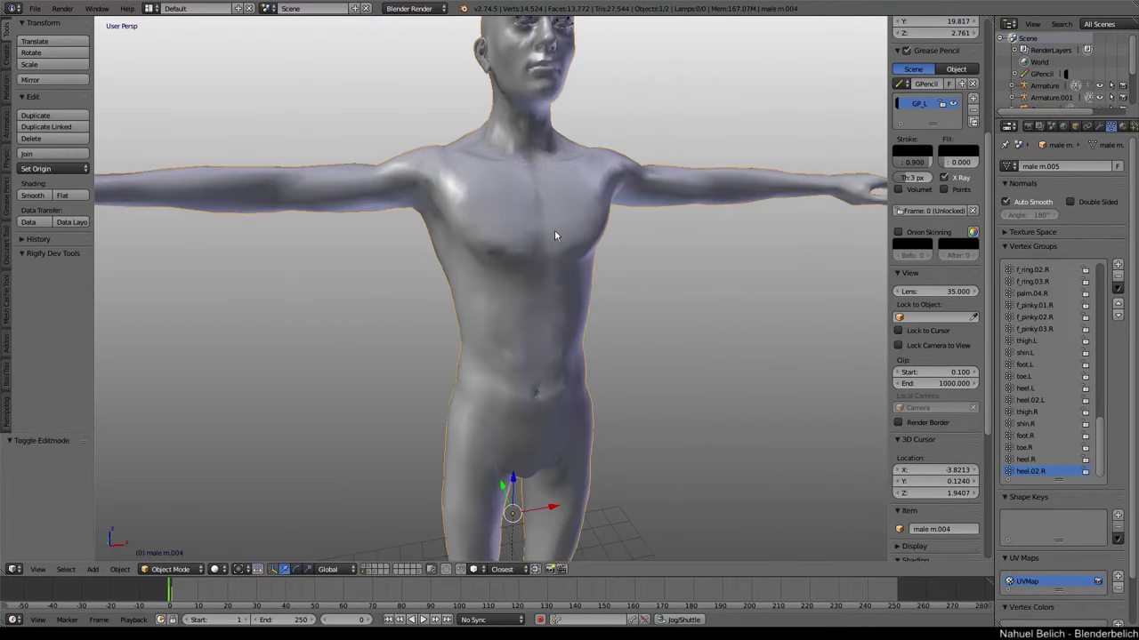
Briefly isolate the body mesh in local view, then unhide the metarig.
key(KP_Divide)
mouse_move(552, 240)
middle_down()
mouse_move(536, 244)
mouse_move(556, 312)
mouse_move(548, 301)
middle_up()
scroll(540, 262, up, 3)
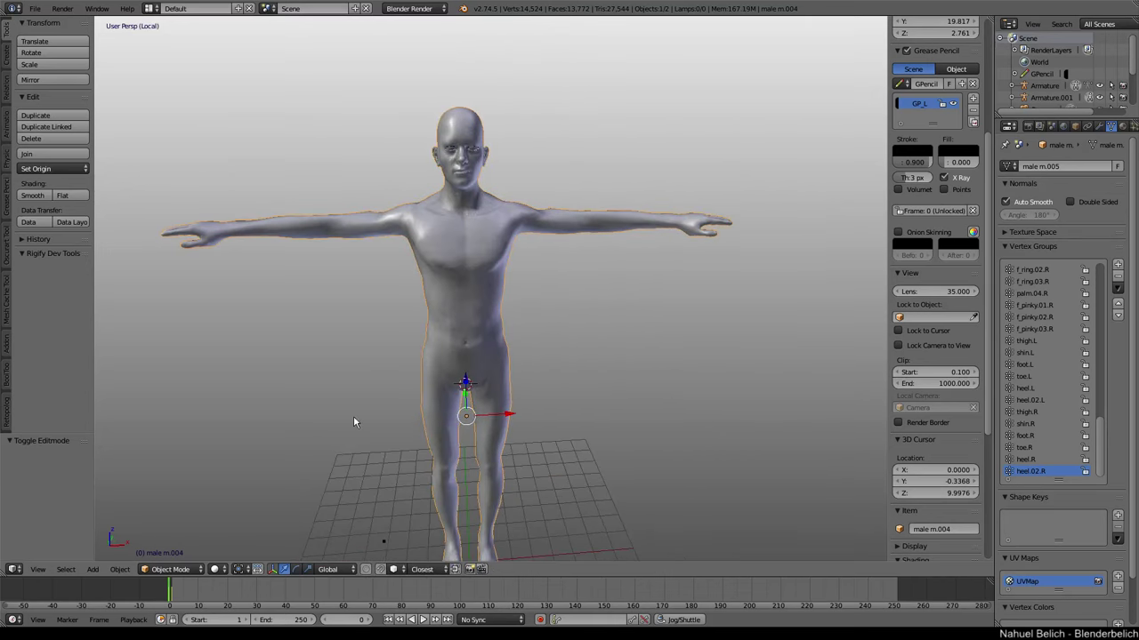
key(KP_Divide)
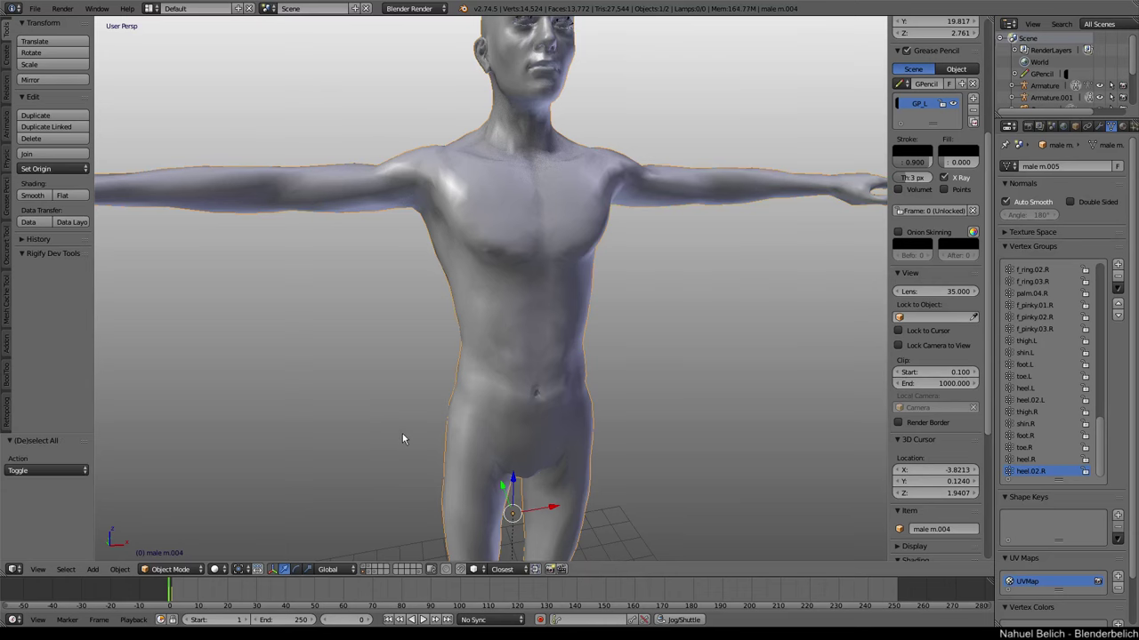
key(alt+h)
scroll(404, 264, down, 3)
In Pose Mode, test-rotate shoulder.R, upper_arm.L and the spine, cancelling each back to T-pose.
right_click(410, 223)
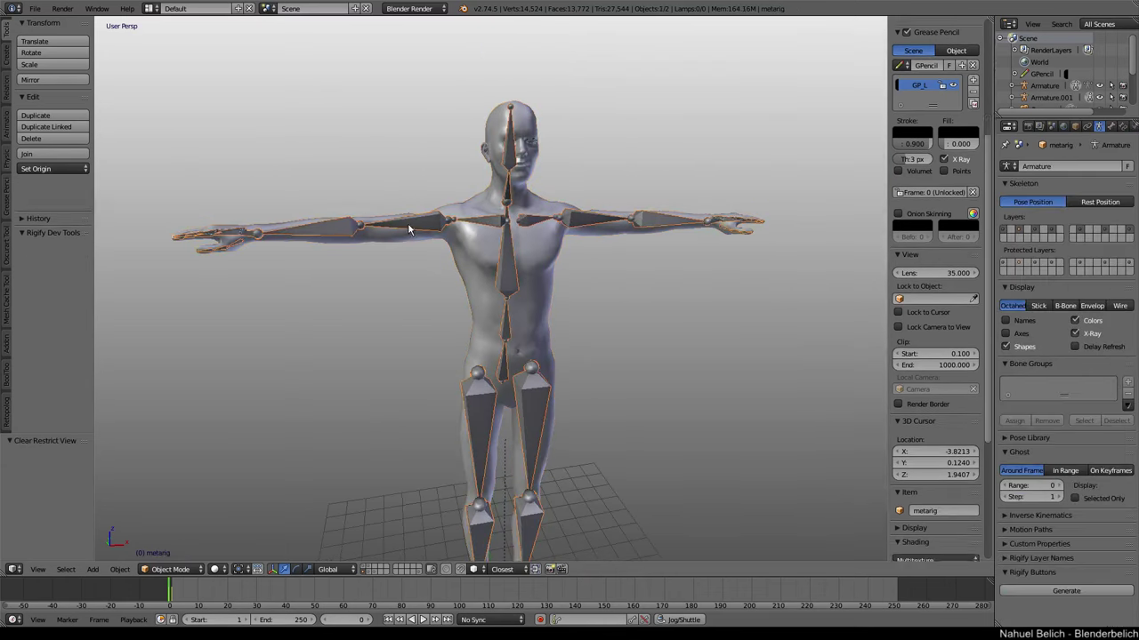
key(Tab)
click(409, 295)
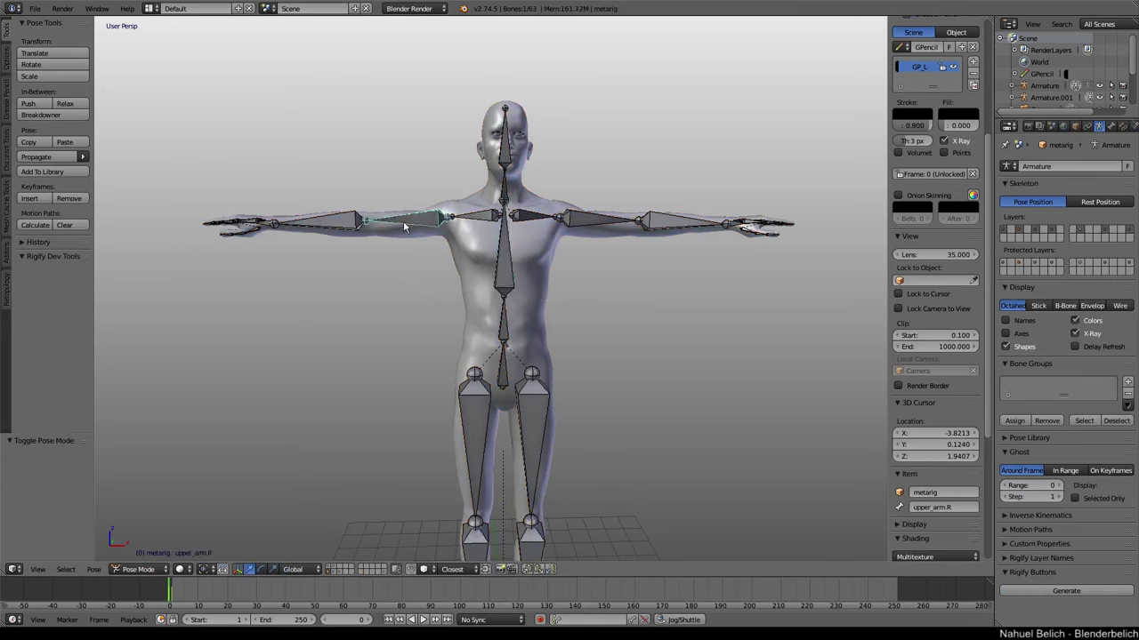
key(r)
right_click(577, 224)
right_click(596, 232)
key(r)
right_click(585, 203)
right_click(515, 327)
key(r)
key(Escape)
Select linked vertices on the body mesh and separate them as their own object with P > Selection.
right_click(567, 334)
key(Tab)
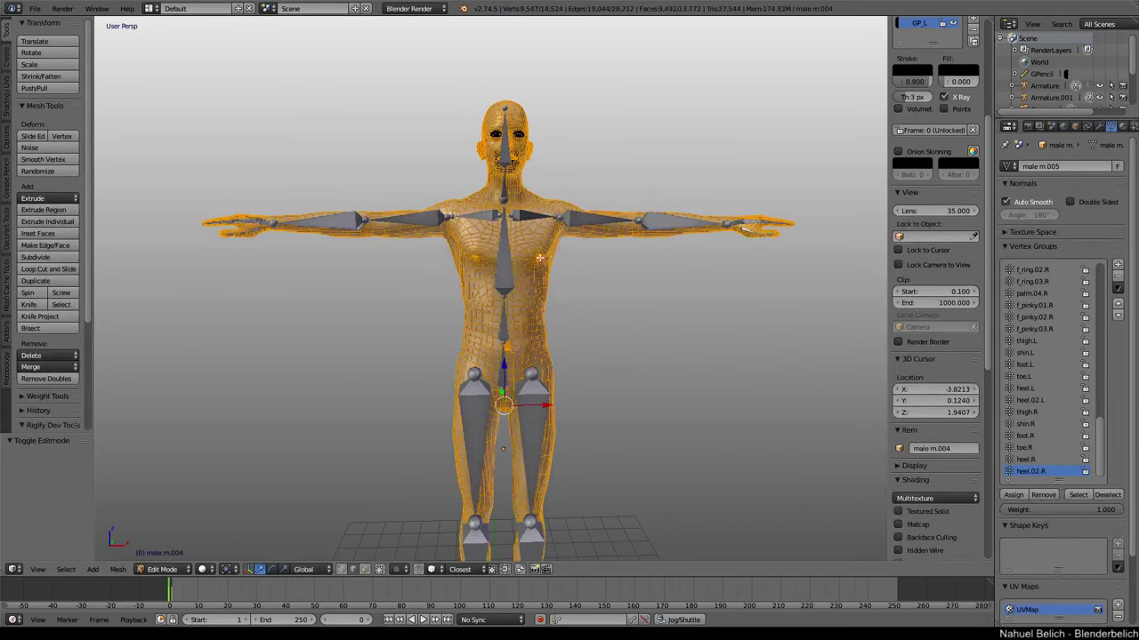
right_click(539, 257)
key(ctrl+l)
key(p)
click(538, 259)
key(Tab)
right_click(590, 222)
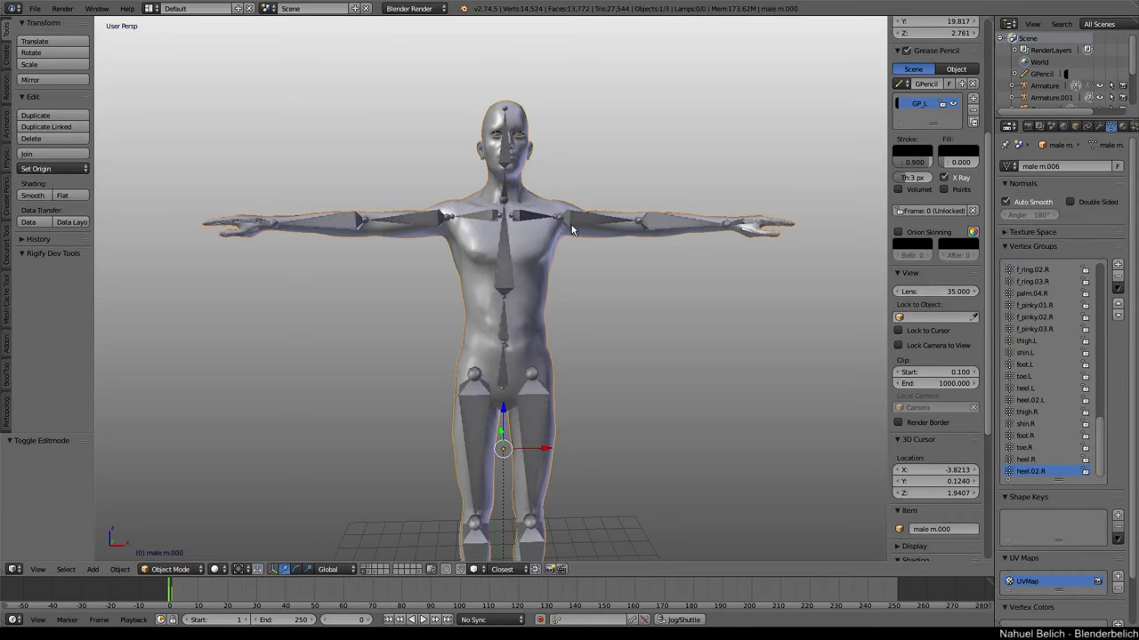
Parent the body mesh to the metarig with automatic weights, then test-rotate the upper arm and forearm.L.
key(ctrl+p)
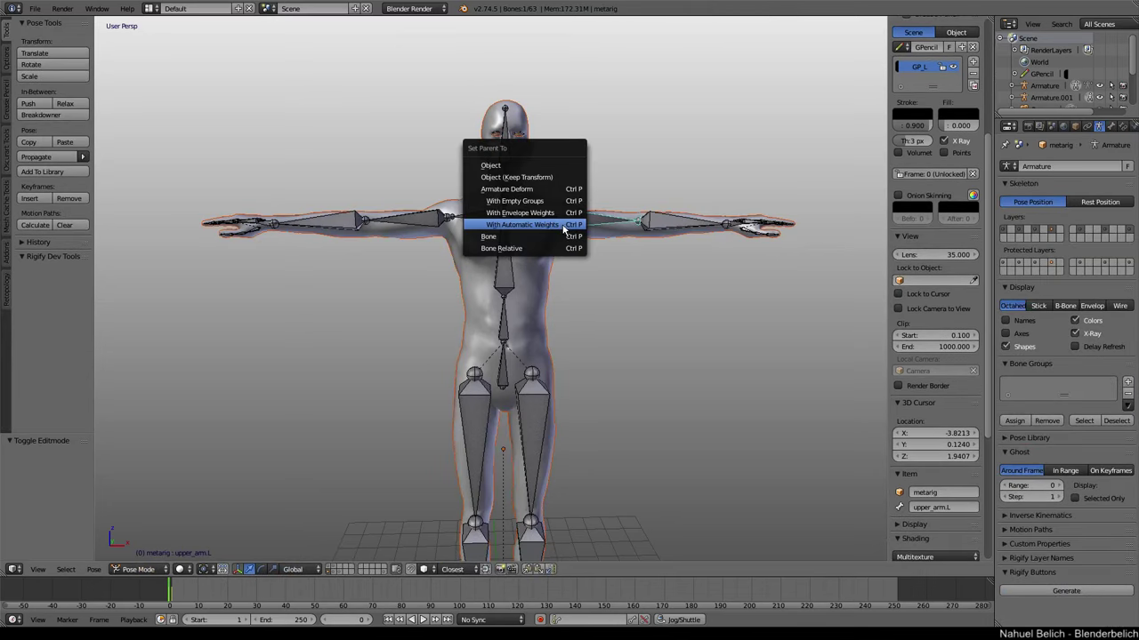
click(557, 225)
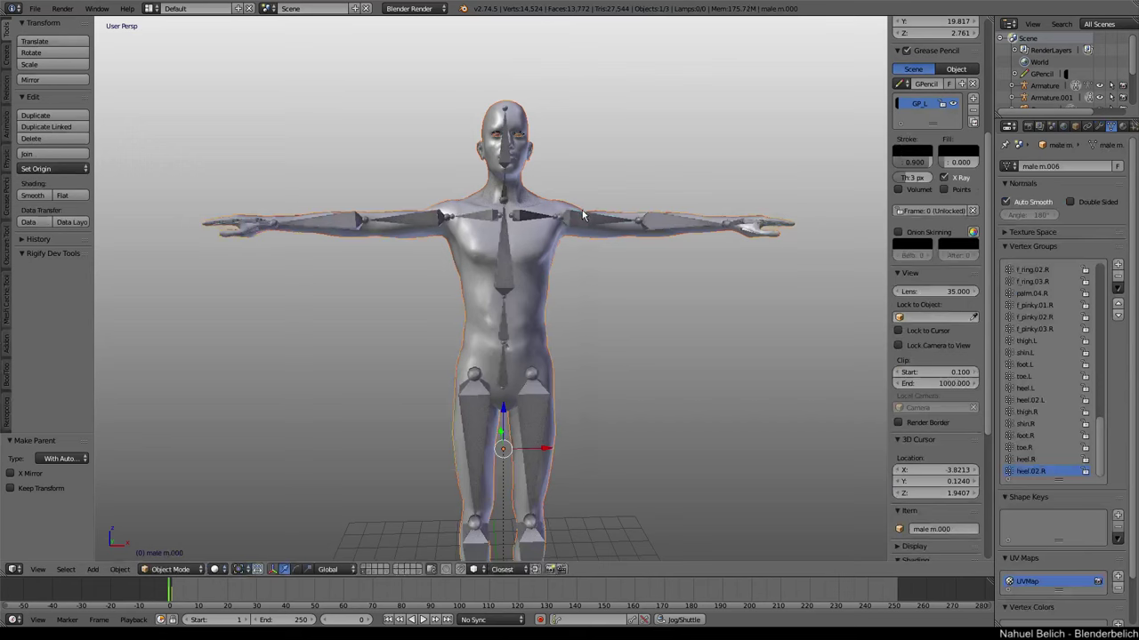
key(r)
key(r)
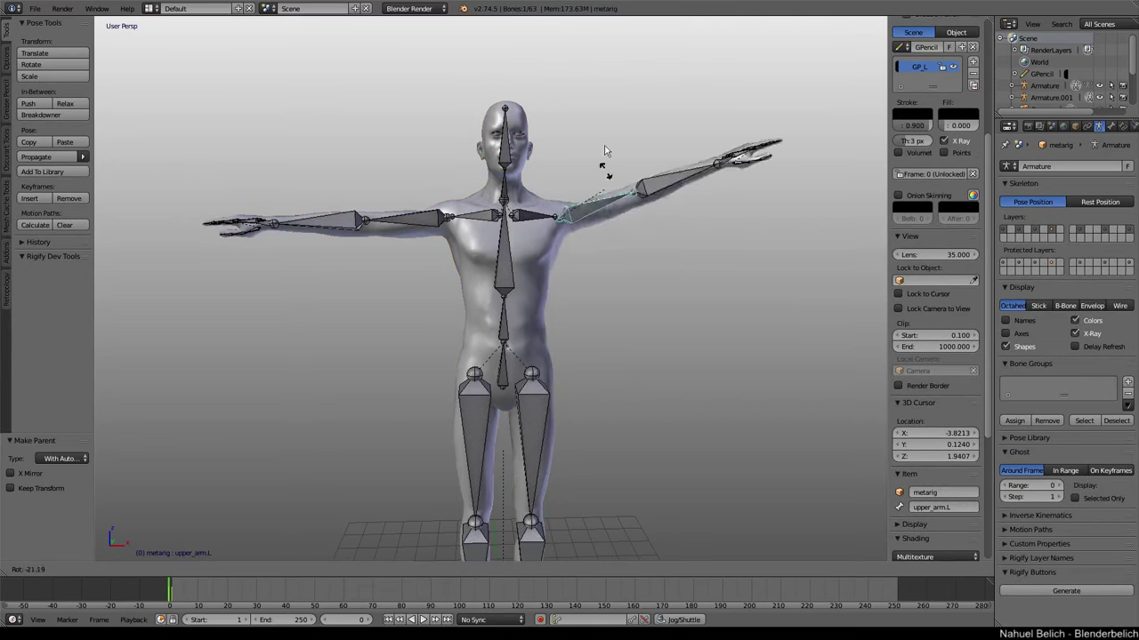
key(Escape)
right_click(658, 226)
key(r)
key(r)
key(Escape)
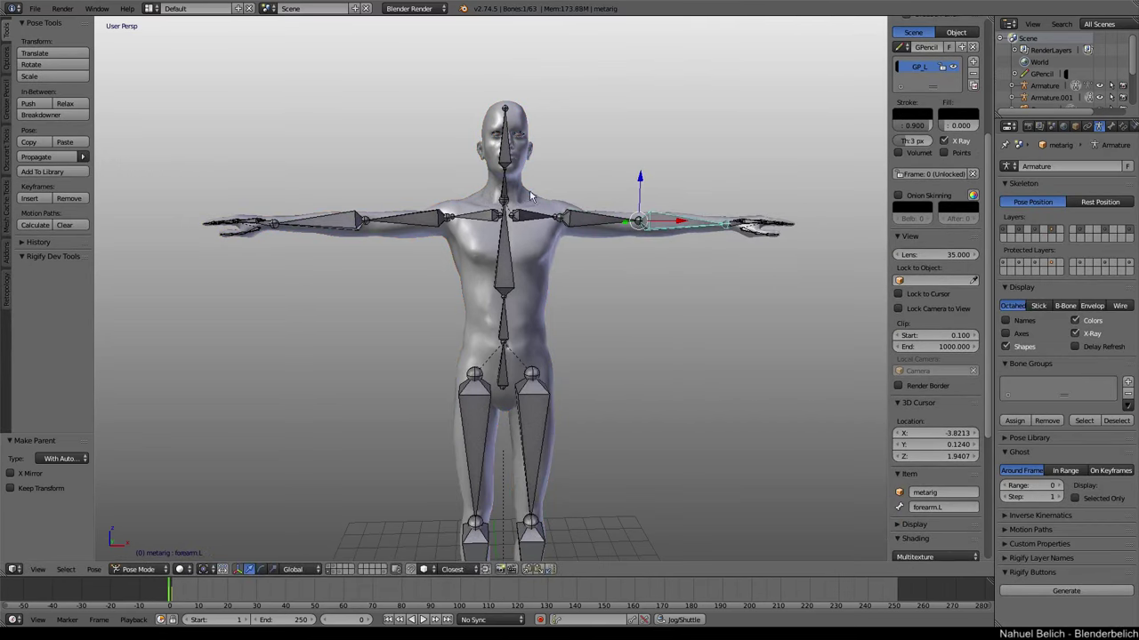
Select the head parts (male m.006, m.004) and eyelashes, framed in a front face view.
right_click(532, 196)
right_click(520, 146)
right_click(521, 141)
key(KP_Decimal)
key(KP_1)
right_click(543, 110)
Add face mesh male m.000 to the selection and frame the whole body in solid shading.
shift+right_click(624, 182)
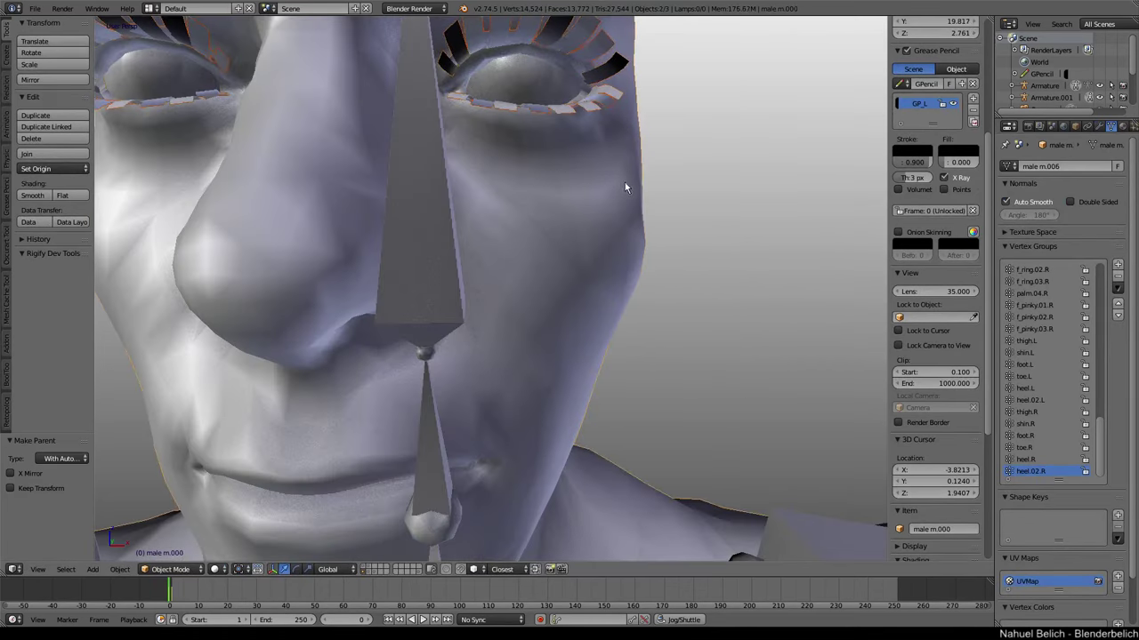
scroll(623, 186, down, 5)
key(z)
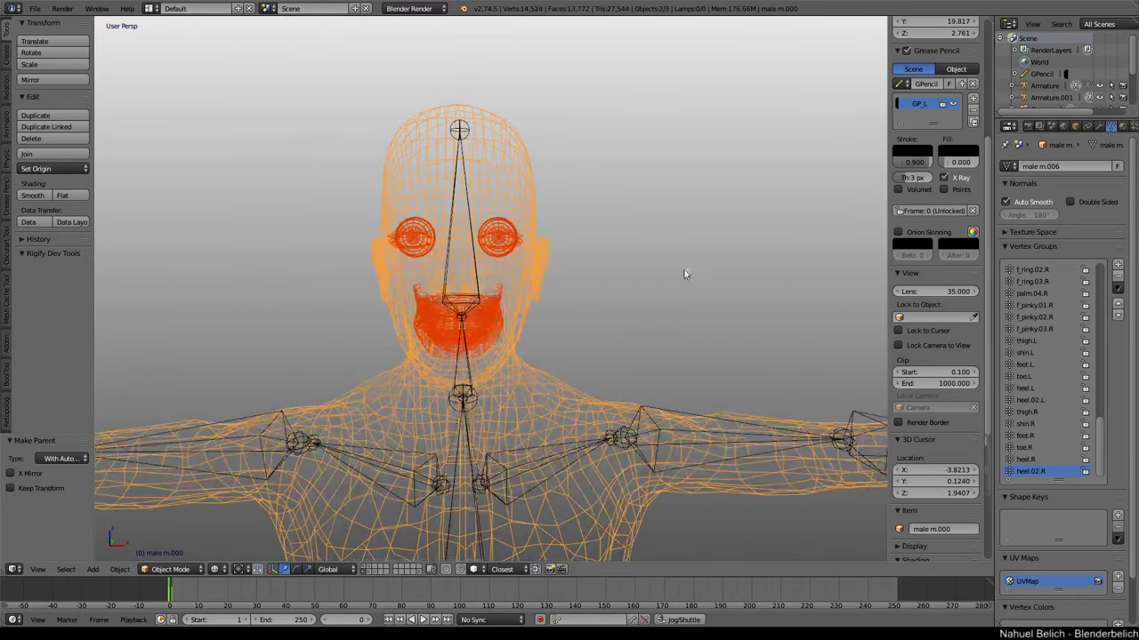
key(z)
click(578, 339)
key(KP_Decimal)
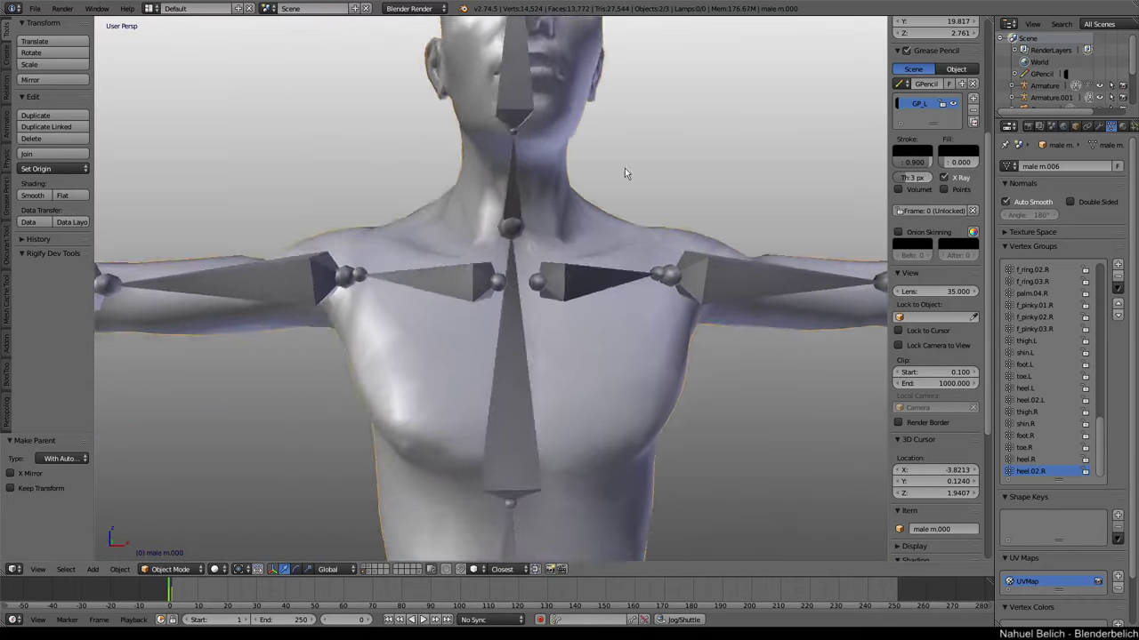
mouse_move(603, 390)
middle_down()
mouse_move(559, 321)
mouse_move(595, 251)
middle_up()
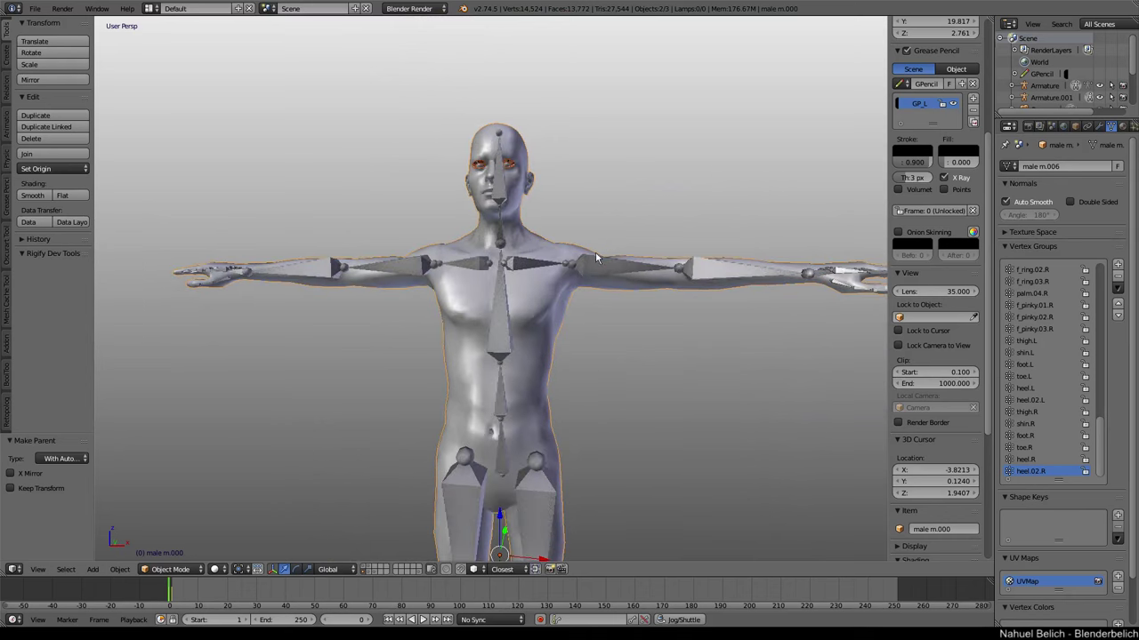
Try rotating both upper arm bones, cancel, and put the 3D cursor on the chest.
right_click(607, 265)
key(r)
right_click(570, 252)
right_click(400, 266)
key(r)
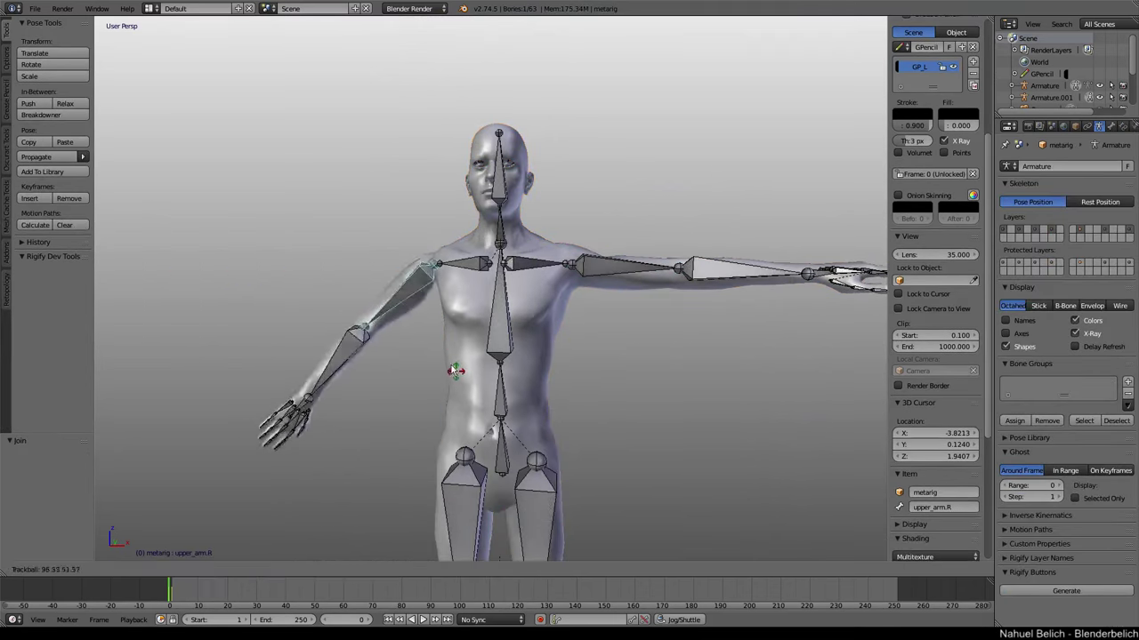
key(r)
right_click(395, 365)
click(523, 328)
scroll(519, 329, down, 1)
scroll(518, 329, down, 1)
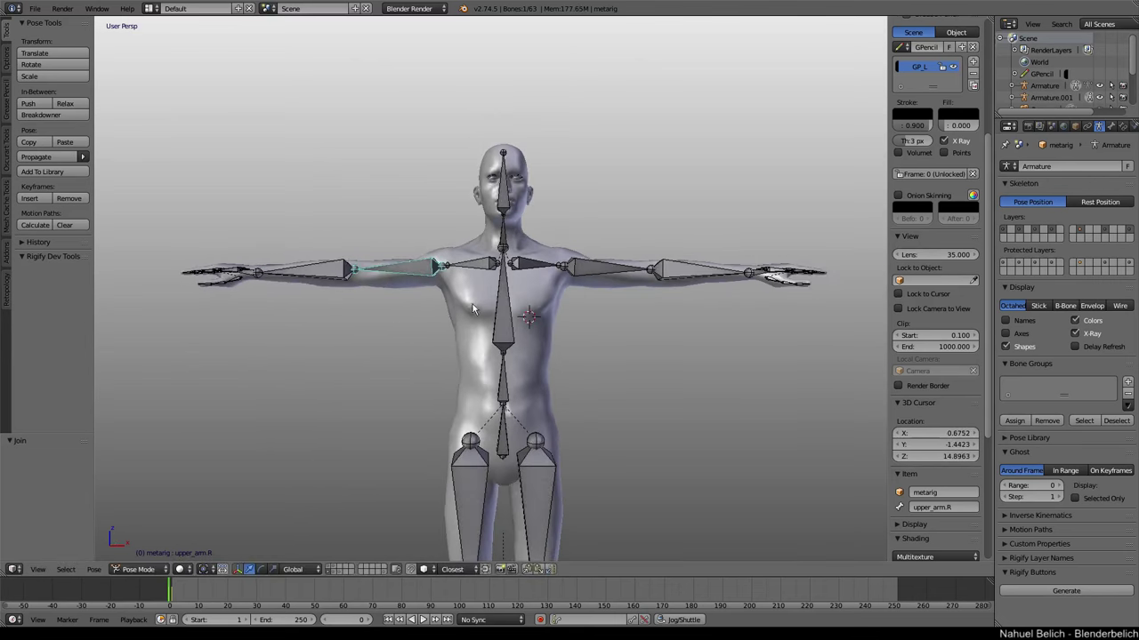
mouse_move(519, 329)
shift+middle_down()
mouse_move(527, 217)
mouse_move(531, 244)
mouse_move(503, 263)
mouse_move(534, 245)
mouse_move(559, 186)
shift+middle_up()
Rotate the left upper arm down about 63° and make the body mesh active.
right_click(574, 197)
key(r)
right_click(573, 239)
key(r)
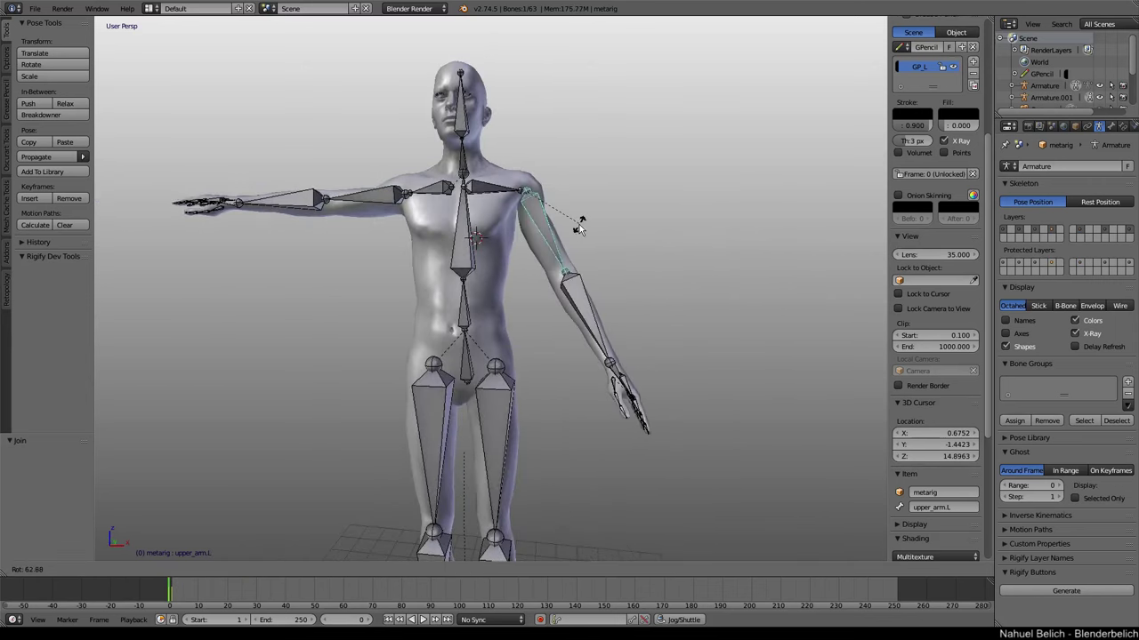
click(487, 225)
scroll(404, 205, down, 5)
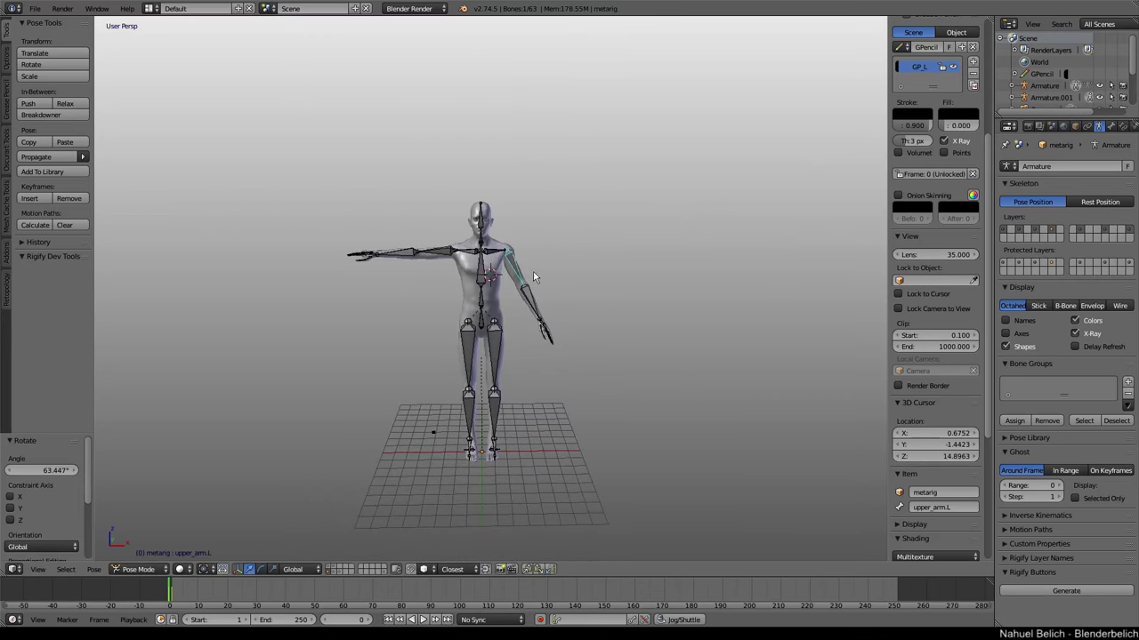
scroll(474, 329, up, 3)
scroll(455, 286, up, 2)
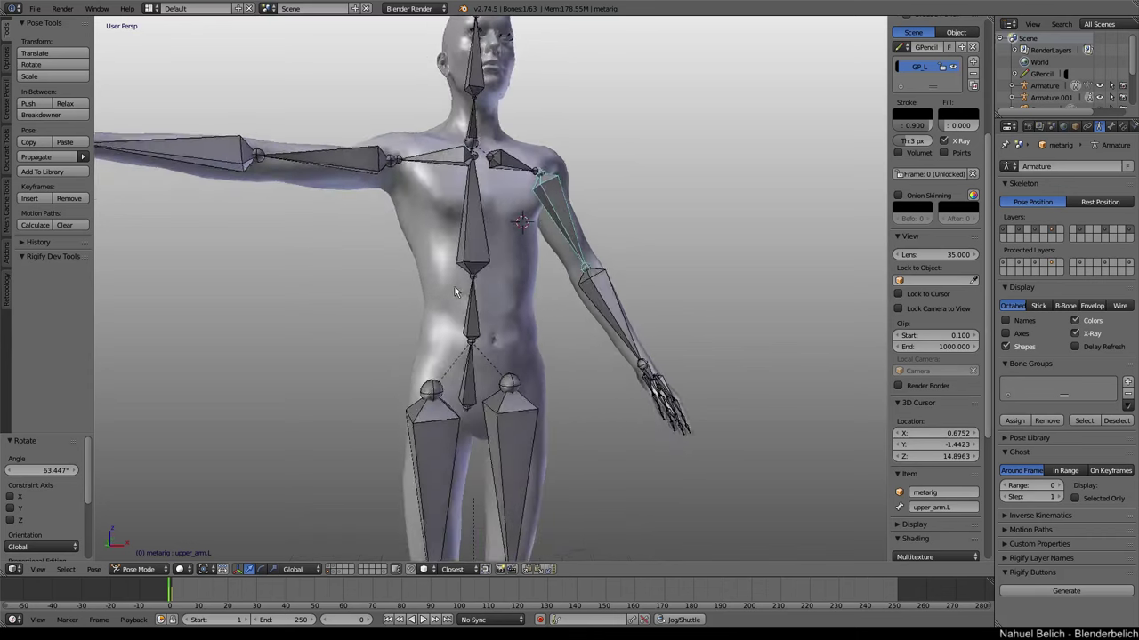
right_click(428, 288)
scroll(455, 313, up, 2)
mouse_move(442, 268)
middle_down()
mouse_move(614, 256)
mouse_move(432, 255)
mouse_move(484, 219)
mouse_move(492, 236)
middle_up()
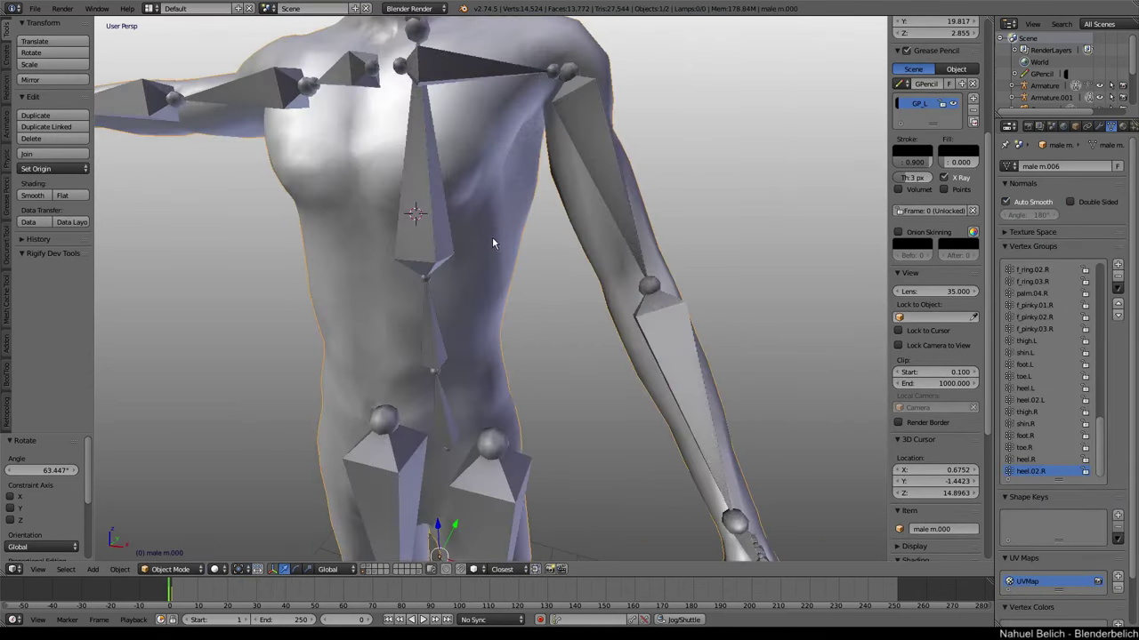
In Edit Mode, box-select the forearm vertices, try separating them, then undo.
key(Tab)
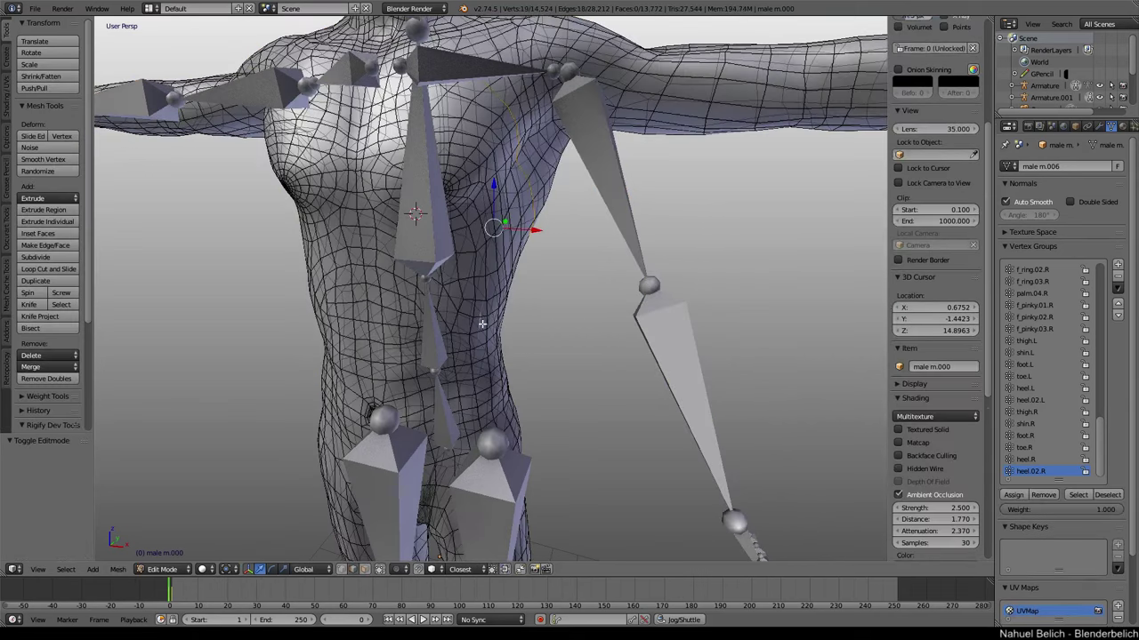
scroll(479, 328, down, 3)
middle_drag(478, 328, 569, 314)
key(a)
key(a)
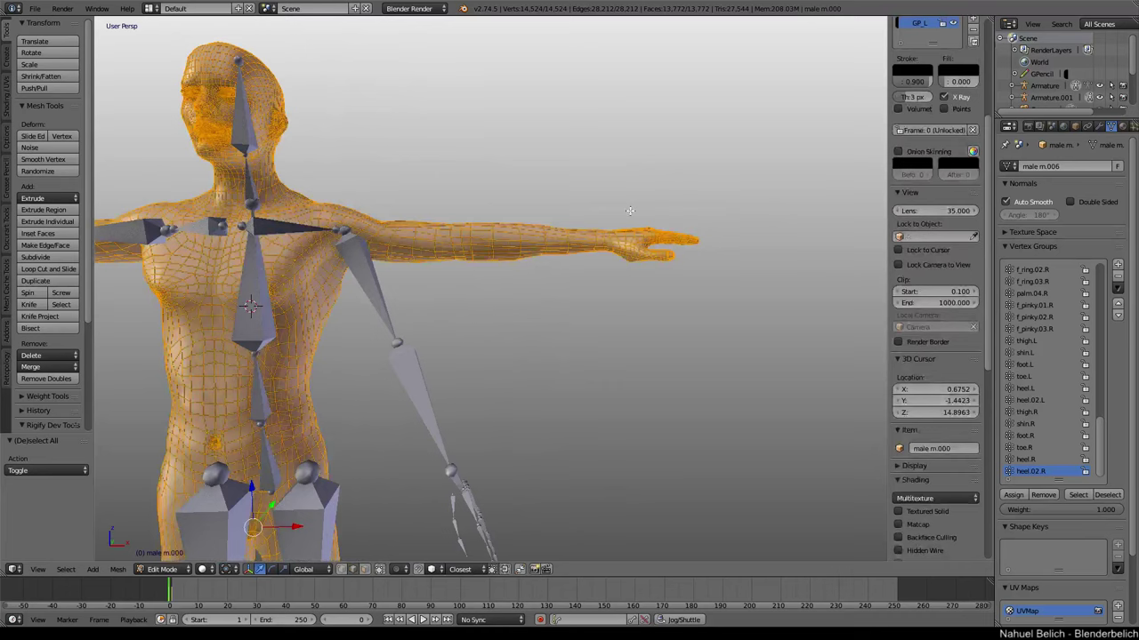
key(a)
key(b)
drag(727, 141, 503, 327)
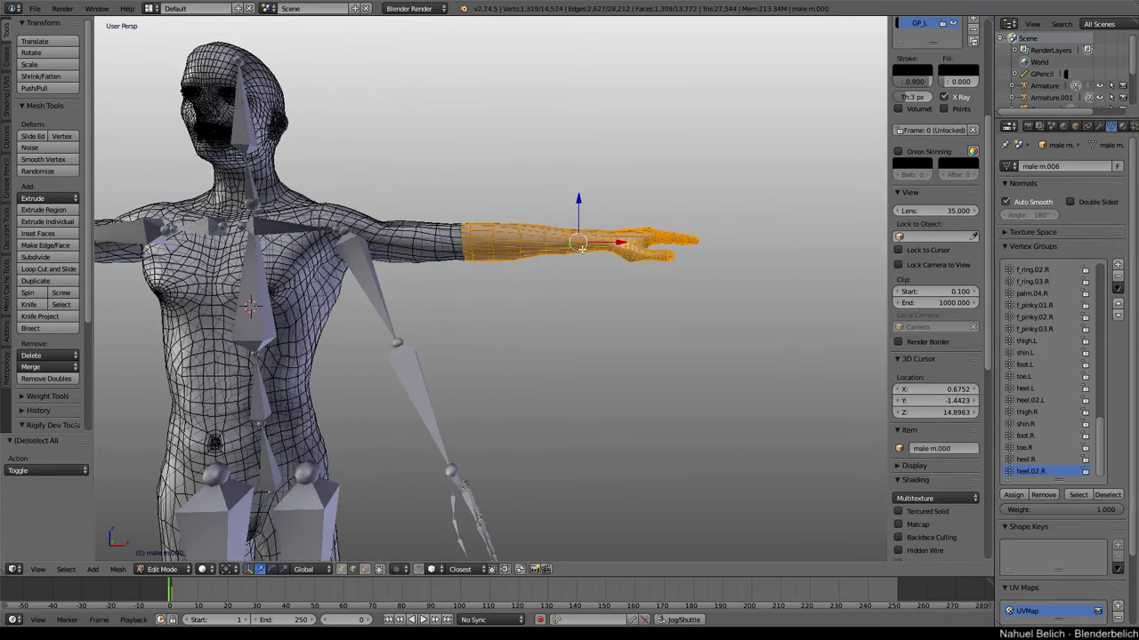
key(p)
click(572, 259)
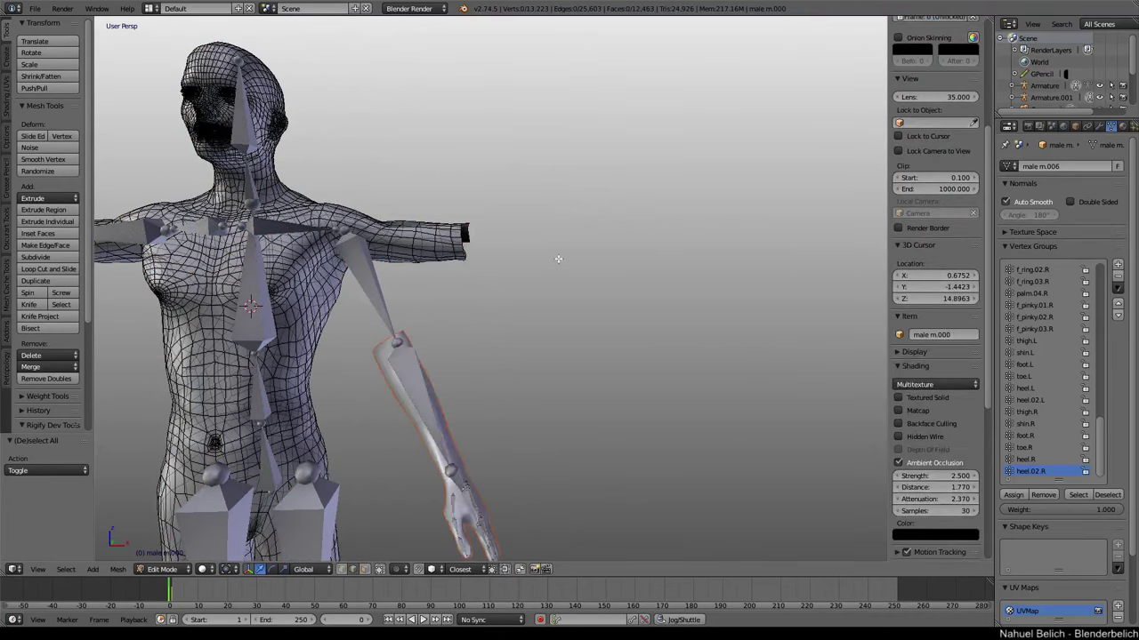
key(ctrl+z)
Rip the forearm loop with V, select it linked, split it off, and return to Object Mode.
middle_drag(586, 233, 487, 253)
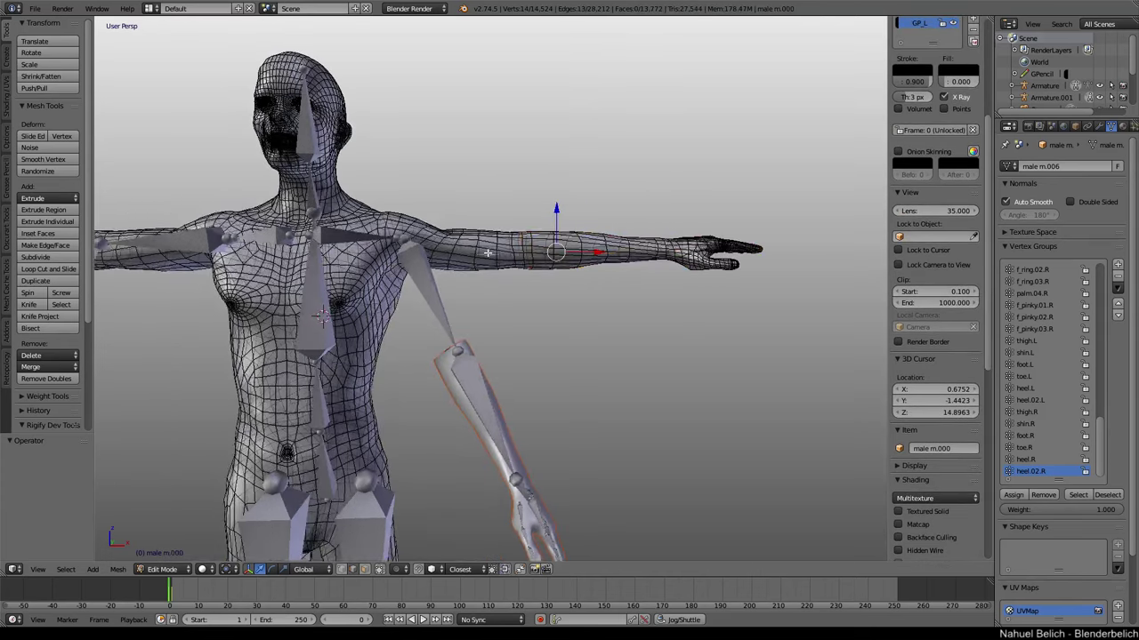
scroll(477, 251, up, 3)
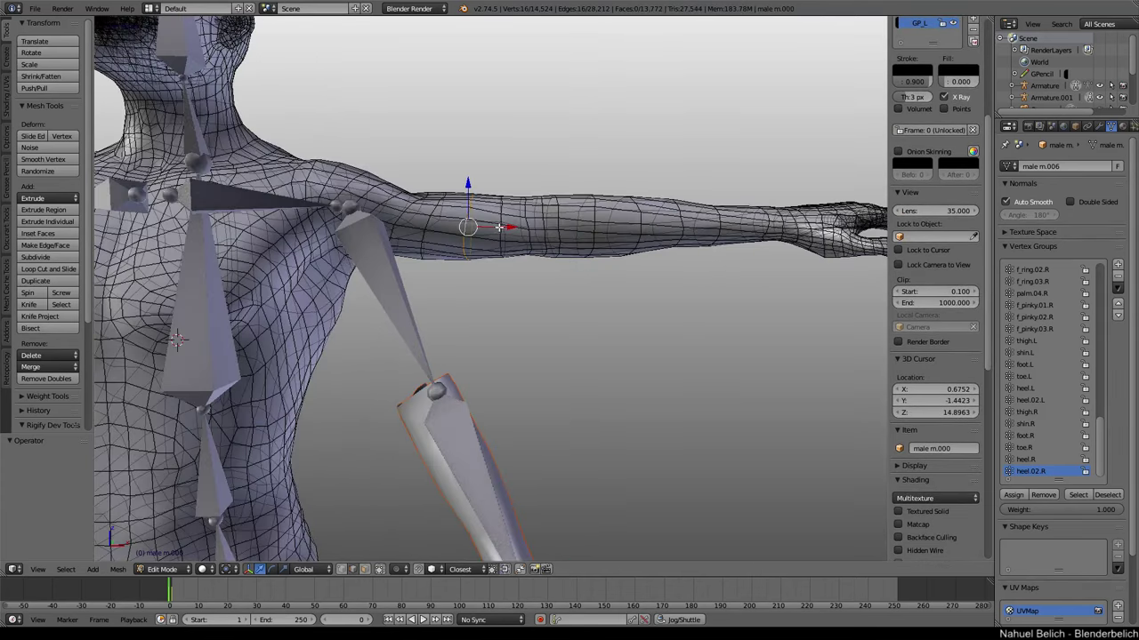
key(v)
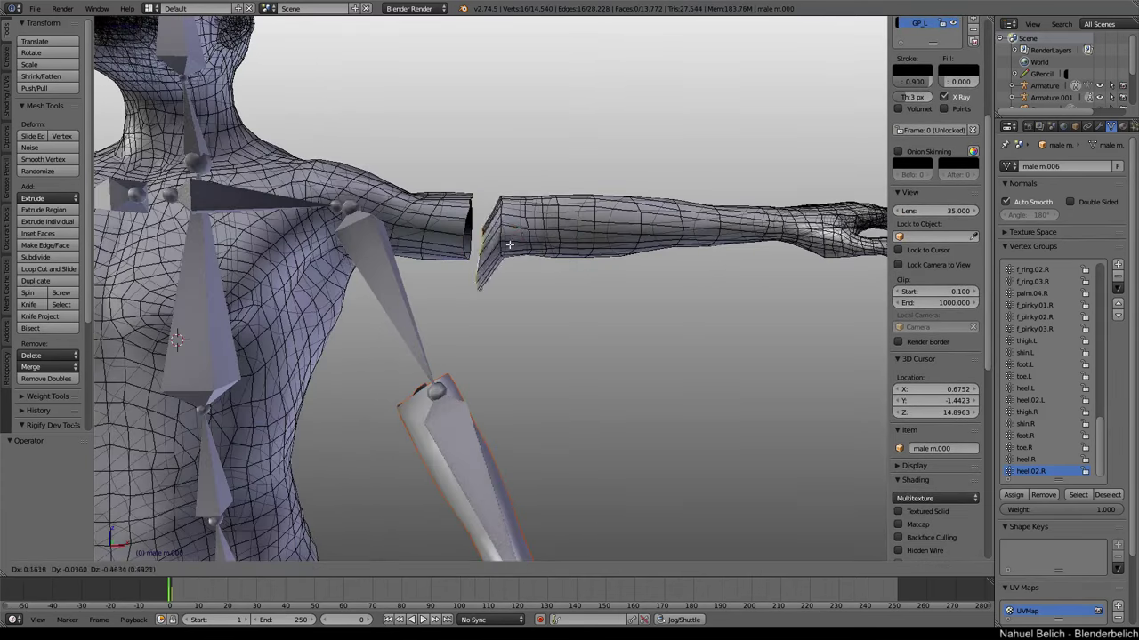
right_click(529, 217)
key(ctrl+l)
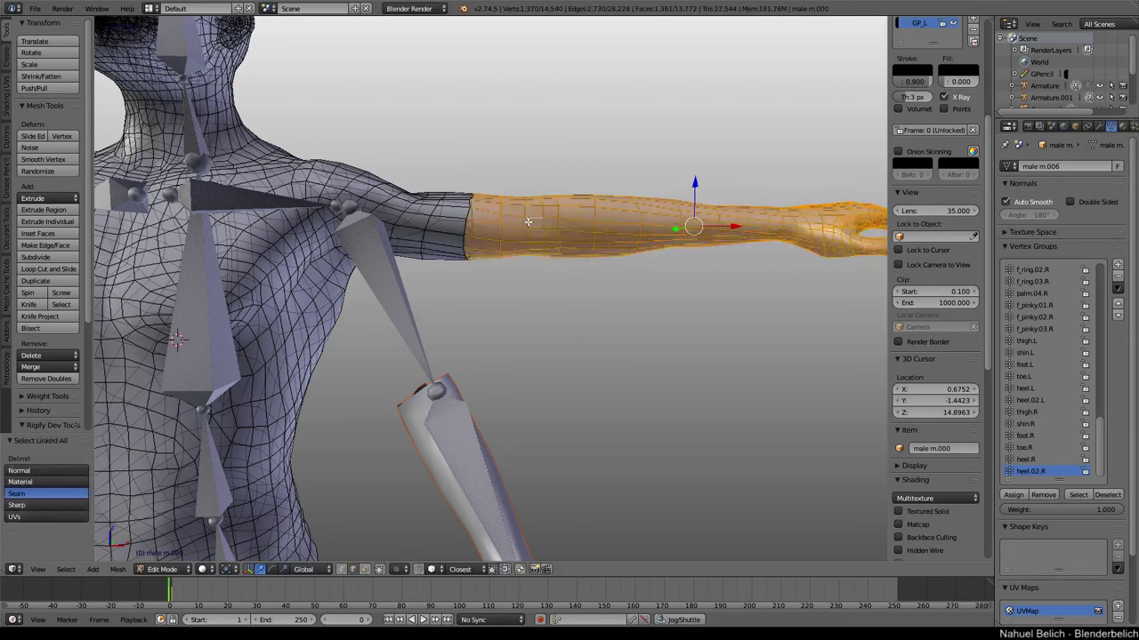
key(x)
click(539, 218)
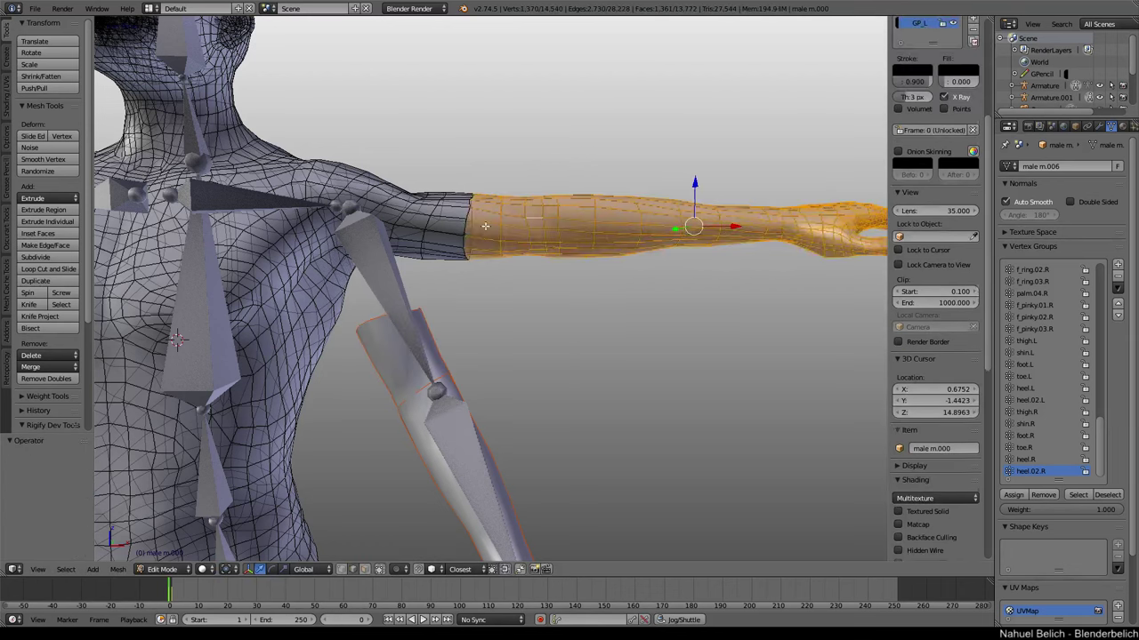
key(Tab)
scroll(382, 240, down, 3)
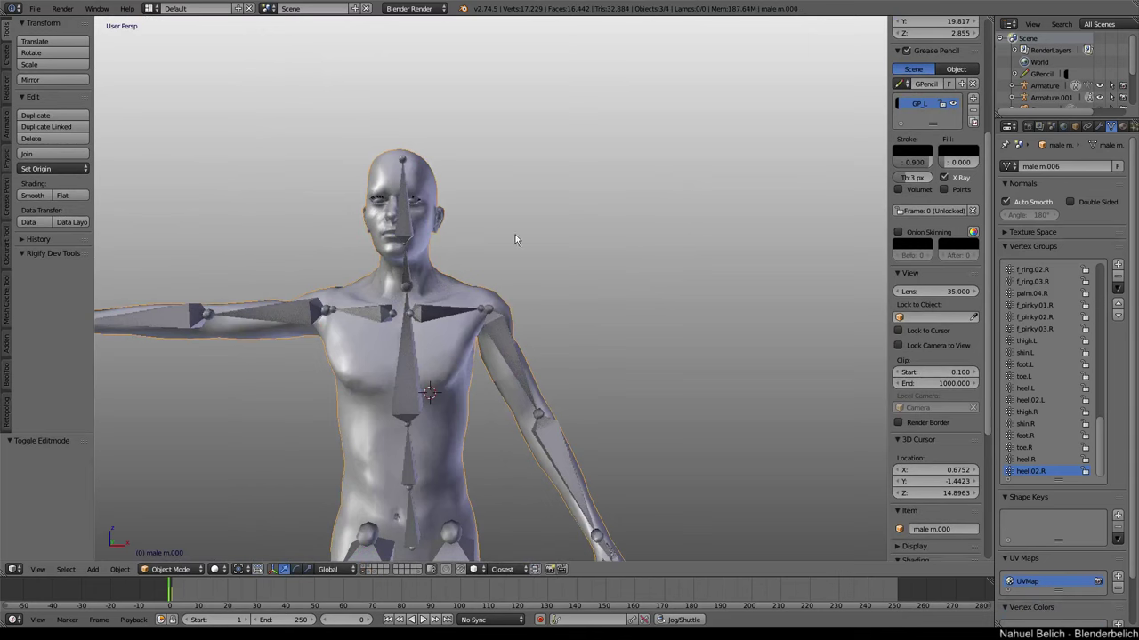
Close in on the head in front view and place the 3D cursor on the head bone.
middle_drag(529, 292, 541, 325)
scroll(561, 257, up, 3)
mouse_move(562, 257)
middle_down()
mouse_move(558, 323)
mouse_move(538, 310)
mouse_move(596, 317)
mouse_move(575, 318)
mouse_move(548, 292)
mouse_move(595, 311)
mouse_move(648, 305)
mouse_move(554, 314)
mouse_move(605, 300)
mouse_move(633, 309)
mouse_move(425, 302)
mouse_move(479, 294)
mouse_move(391, 267)
mouse_move(425, 240)
middle_up()
key(KP_1)
click(603, 332)
With mesh and armature selected in Pose Mode, parent the mesh with automatic weights.
right_click(426, 240)
shift+right_click(425, 253)
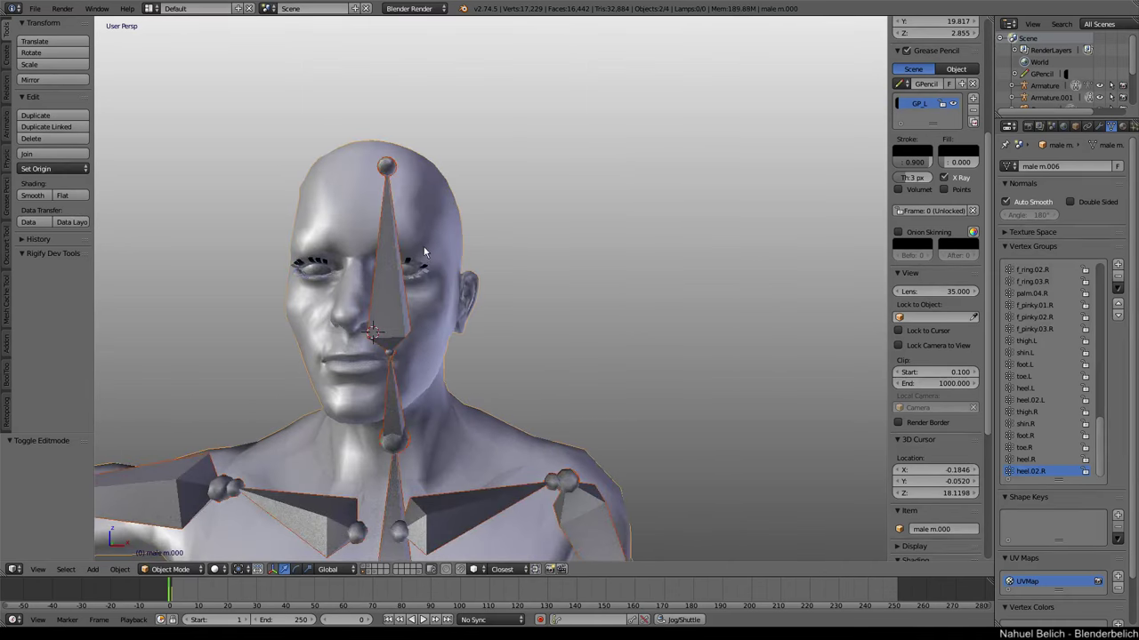
key(ctrl+Tab)
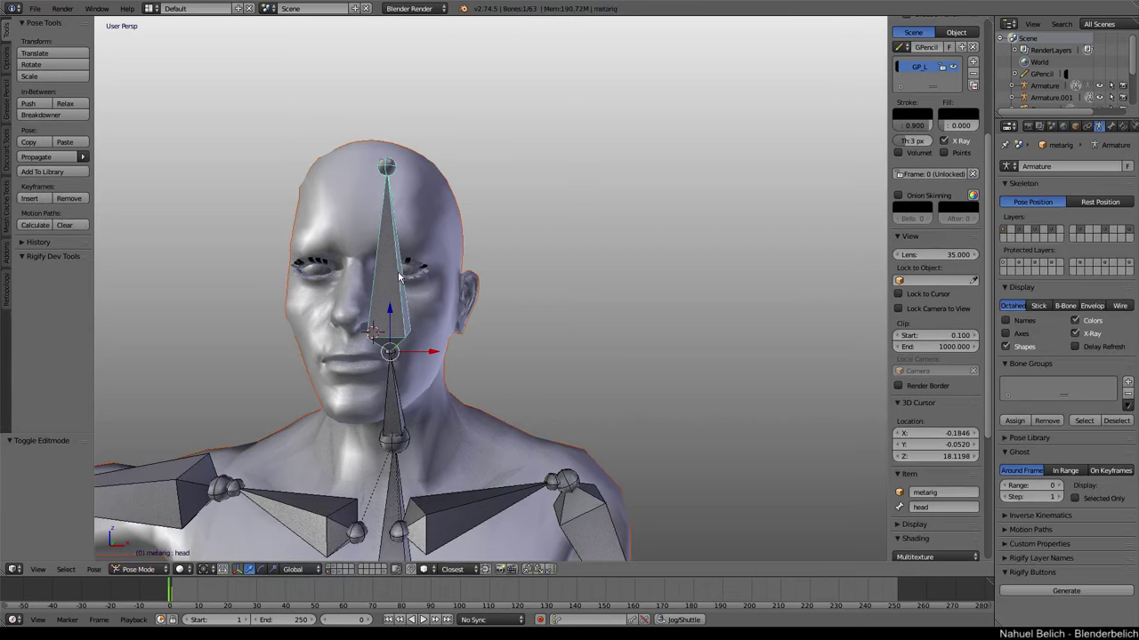
key(ctrl+p)
click(405, 274)
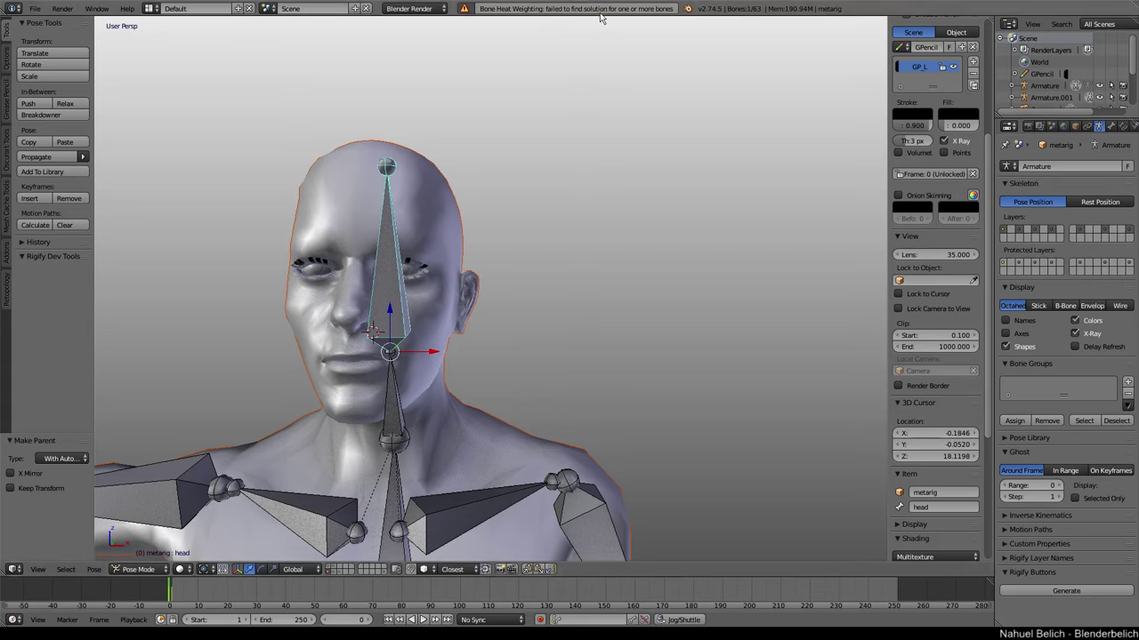
scroll(472, 307, down, 5)
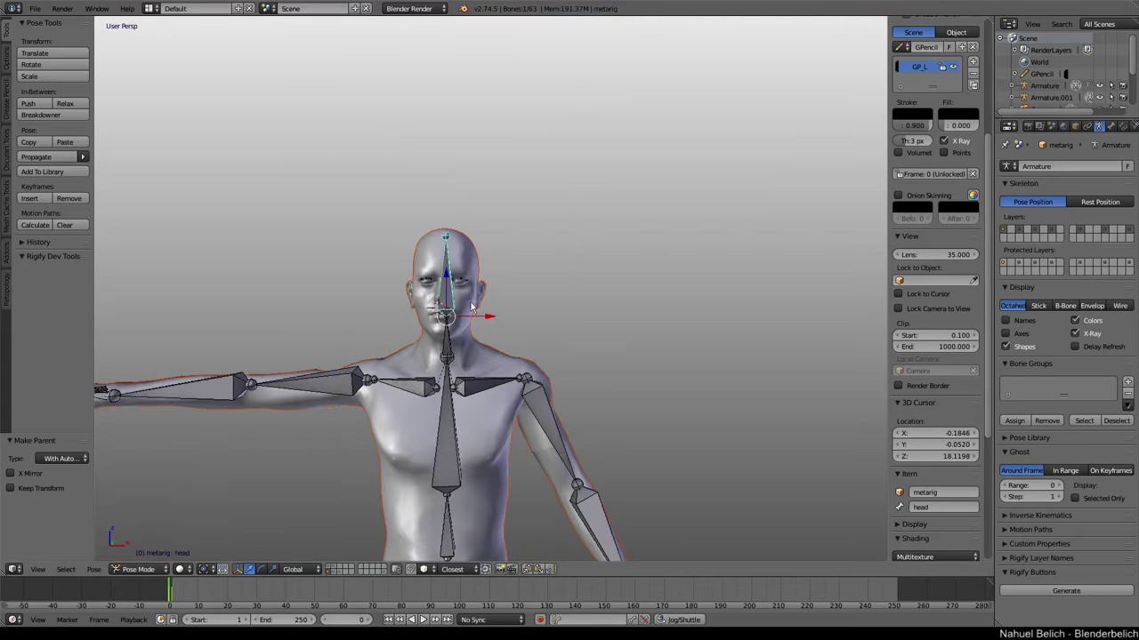
right_click(327, 381)
key(KP_1)
mouse_move(347, 405)
shift+middle_down()
mouse_move(369, 343)
mouse_move(426, 348)
shift+middle_up()
mouse_move(352, 349)
middle_down()
mouse_move(386, 338)
mouse_move(386, 394)
mouse_move(346, 391)
mouse_move(407, 394)
mouse_move(398, 356)
mouse_move(432, 289)
mouse_move(384, 349)
mouse_move(438, 362)
mouse_move(470, 278)
mouse_move(559, 243)
mouse_move(667, 224)
mouse_move(650, 216)
middle_up()
scroll(407, 394, up, 4)
scroll(398, 350, down, 3)
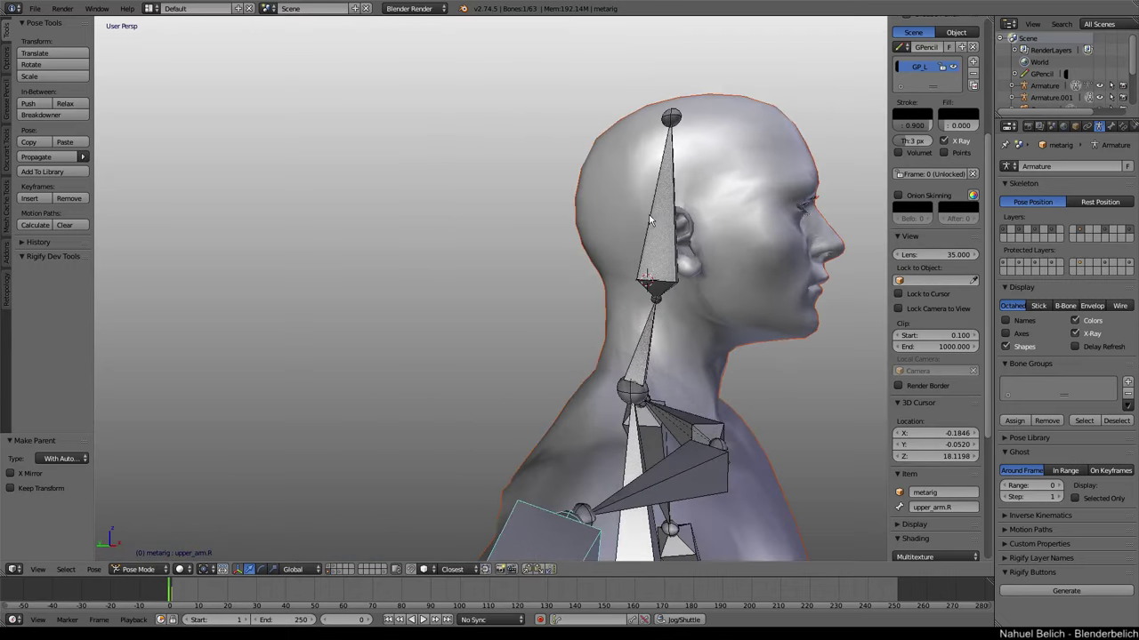
Draw grease-pencil strokes on the back of the head, the neck, and a curl near the ear.
mouse_move(641, 208)
mouse_down()
mouse_move(587, 192)
mouse_move(584, 165)
mouse_up()
drag(674, 184, 685, 176)
drag(649, 345, 689, 341)
drag(605, 324, 680, 374)
drag(598, 367, 624, 368)
drag(705, 361, 715, 359)
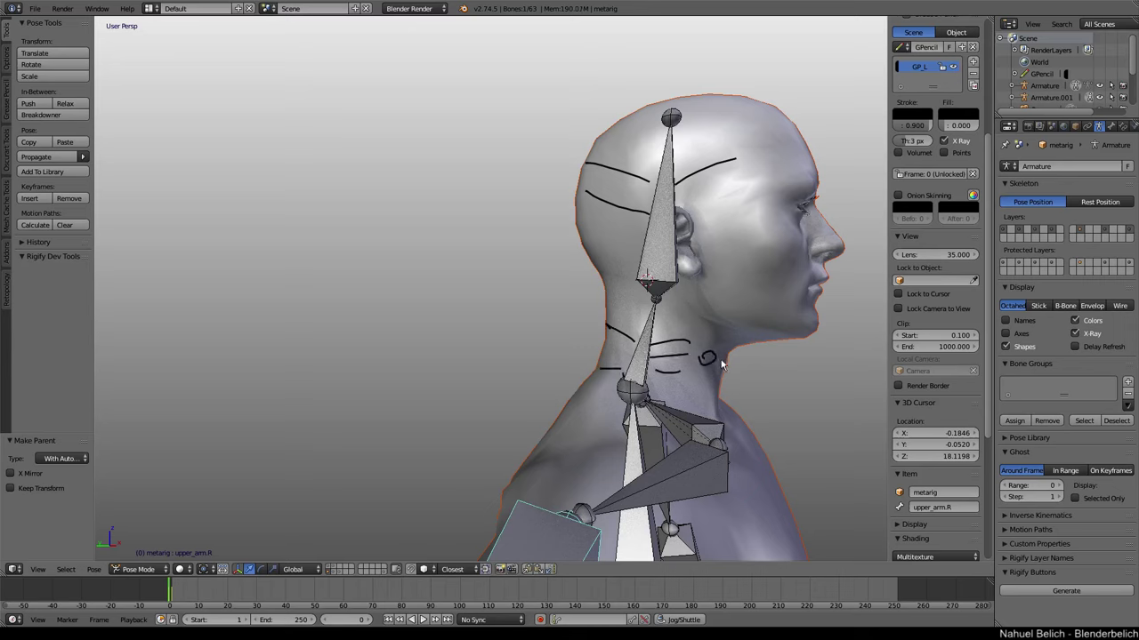
drag(673, 309, 672, 311)
drag(661, 317, 660, 329)
drag(707, 274, 725, 255)
Close in on the nose and draw a grease-pencil stroke across the nostril.
mouse_move(743, 207)
middle_down()
mouse_move(694, 227)
mouse_move(654, 204)
mouse_move(635, 215)
mouse_move(643, 264)
mouse_move(592, 327)
mouse_move(561, 320)
middle_up()
scroll(553, 271, up, 3)
middle_drag(553, 271, 547, 349)
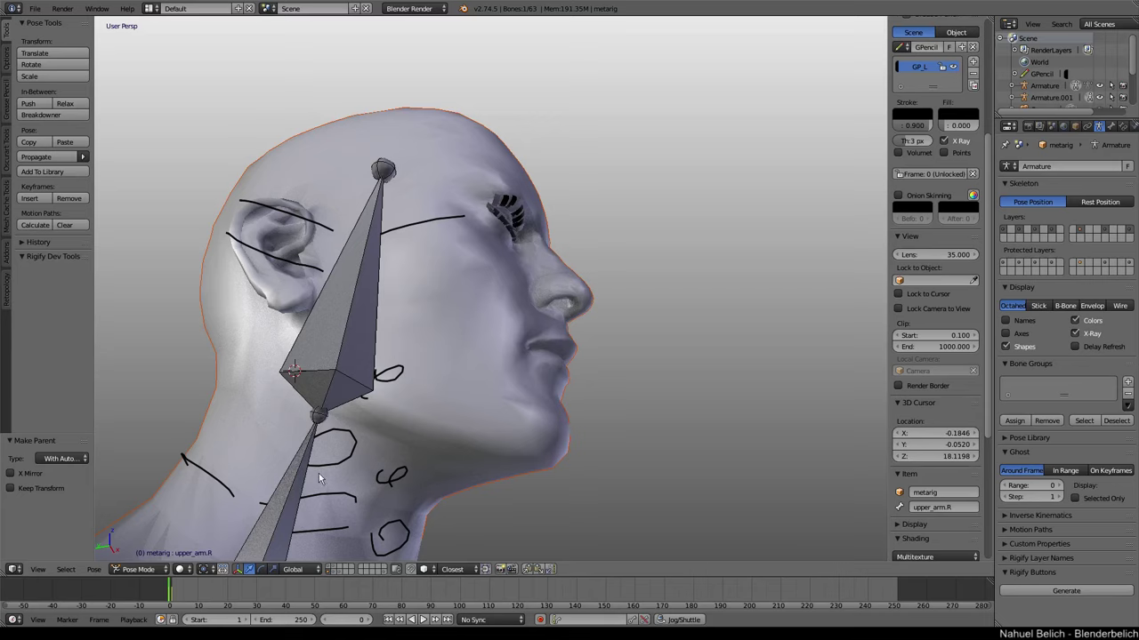
middle_drag(208, 423, 621, 296)
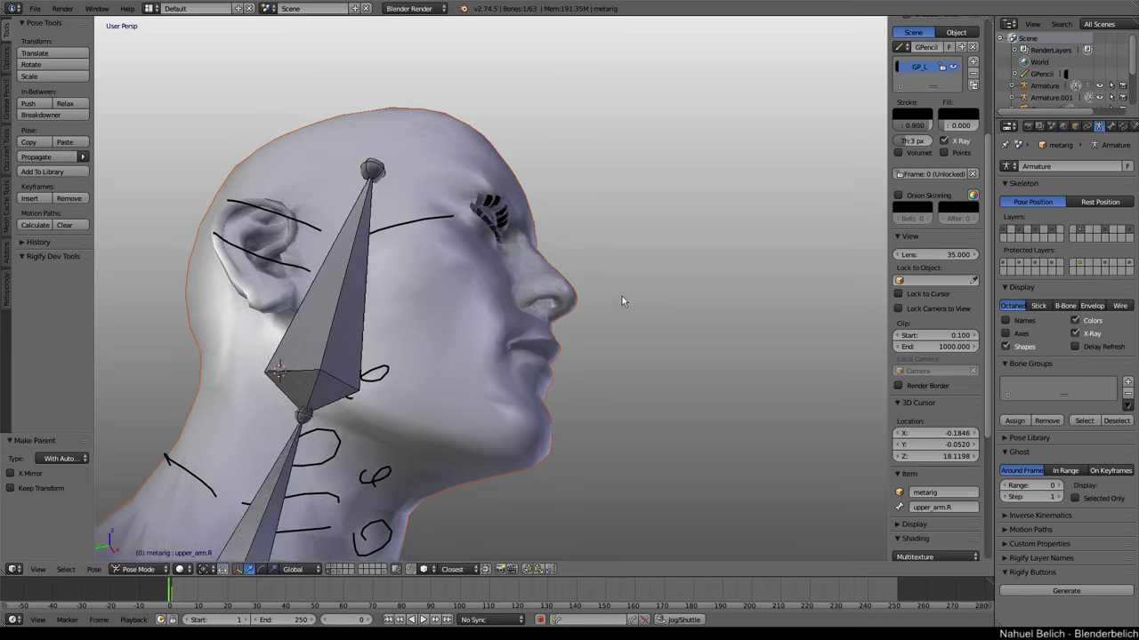
scroll(567, 258, up, 3)
scroll(569, 260, up, 2)
middle_drag(569, 265, 485, 274)
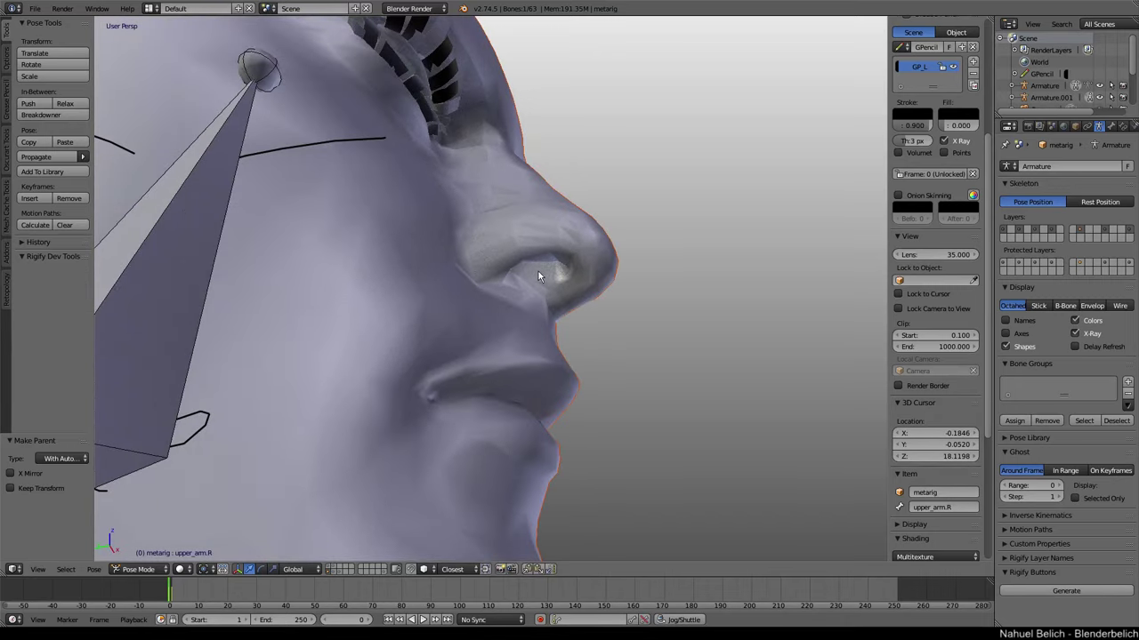
mouse_move(523, 281)
mouse_down()
mouse_move(564, 262)
mouse_move(545, 285)
mouse_up()
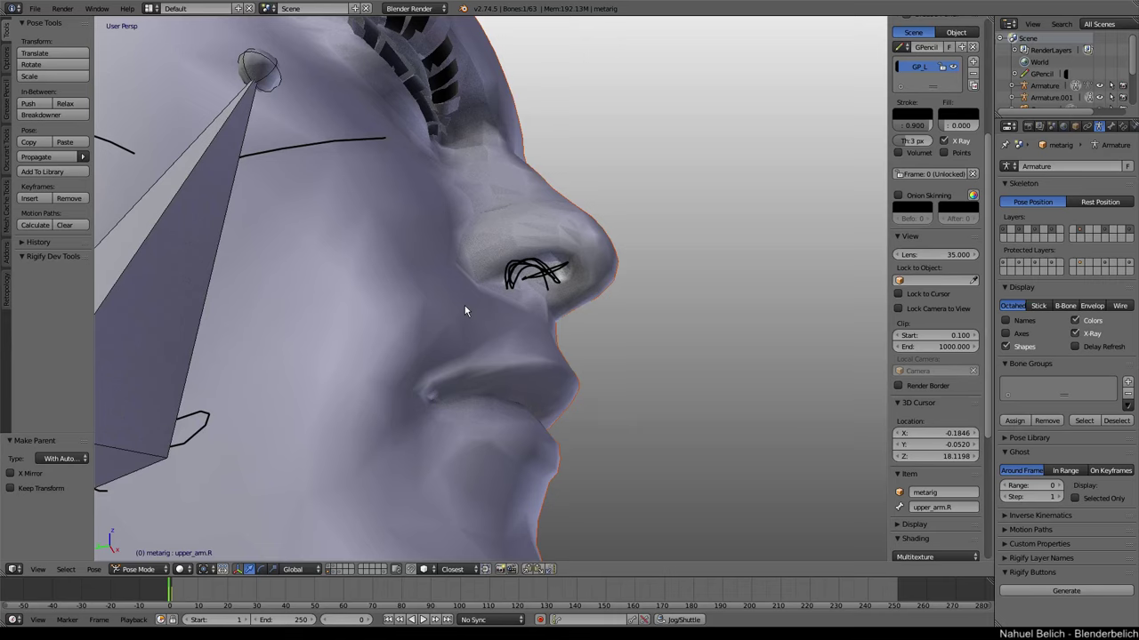
Zoom out and draw annotation strokes fanning from the ear bone across the back of the head.
scroll(567, 225, down, 3)
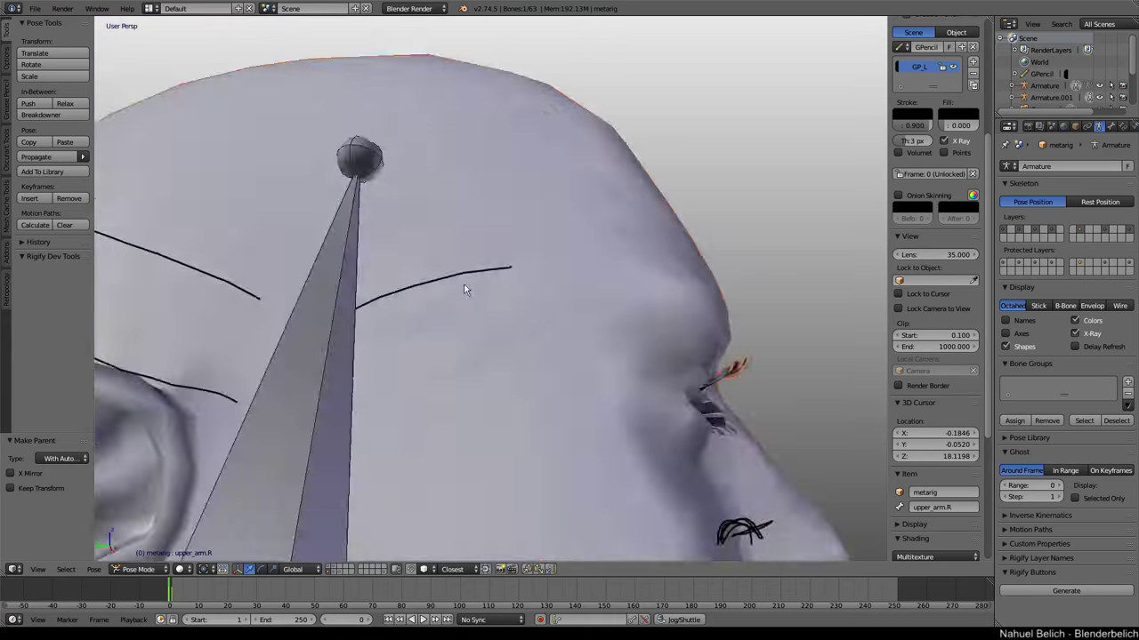
scroll(478, 339, down, 3)
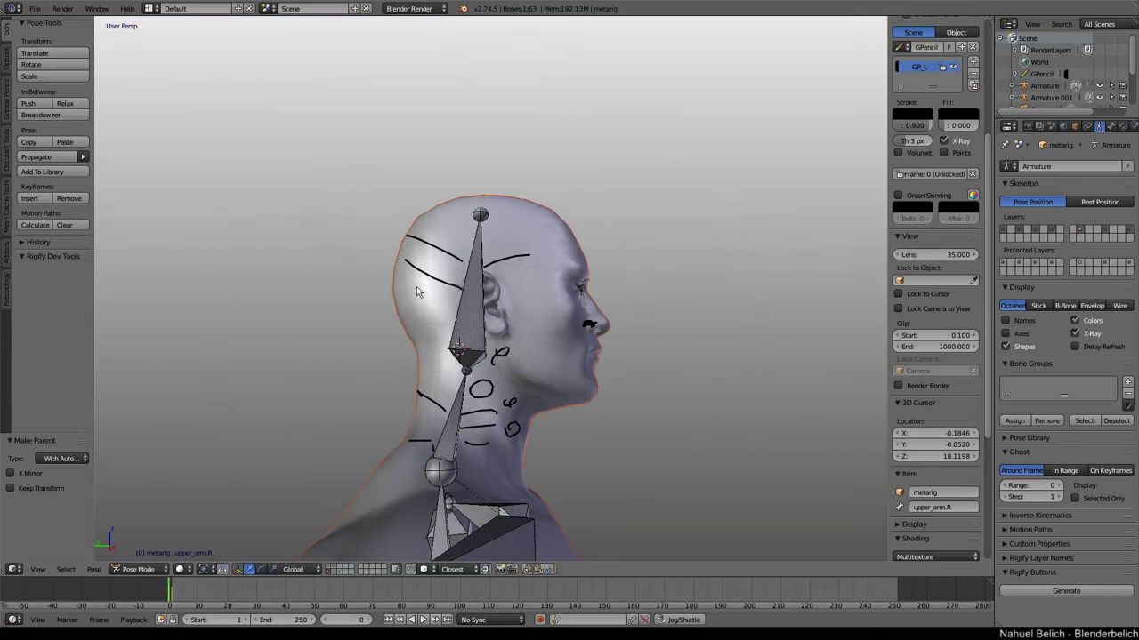
mouse_move(461, 301)
mouse_down()
mouse_move(407, 306)
mouse_move(409, 283)
mouse_up()
mouse_move(461, 322)
mouse_down()
mouse_move(405, 333)
mouse_move(401, 348)
mouse_move(396, 273)
mouse_move(411, 227)
mouse_move(411, 240)
mouse_up()
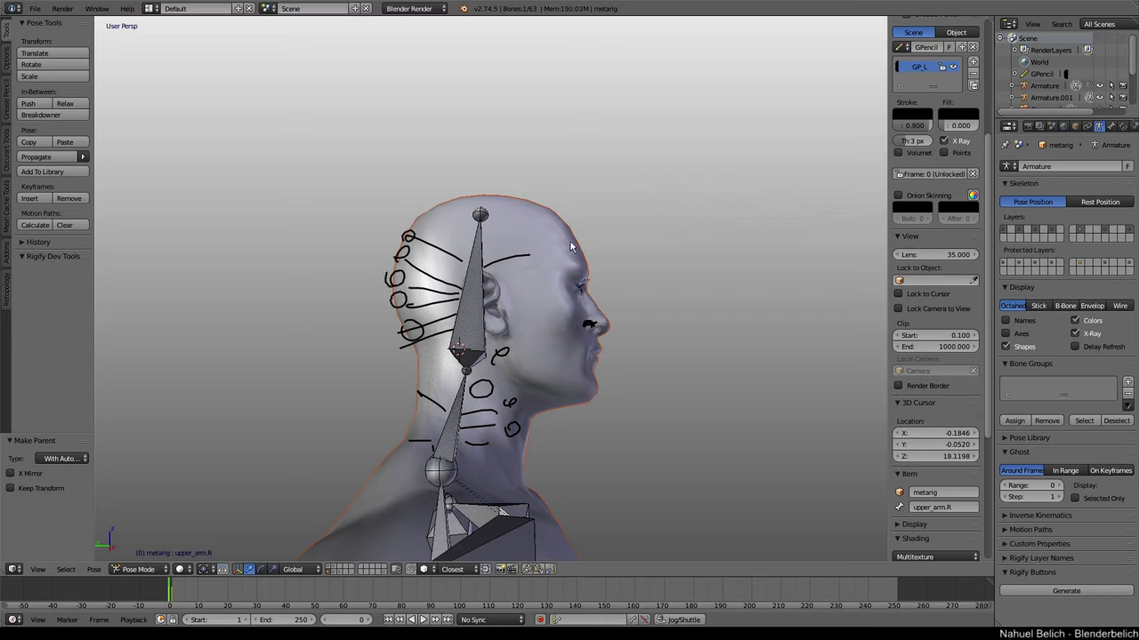
mouse_move(568, 249)
middle_down()
mouse_move(500, 279)
mouse_move(484, 353)
mouse_move(540, 266)
mouse_move(497, 259)
middle_up()
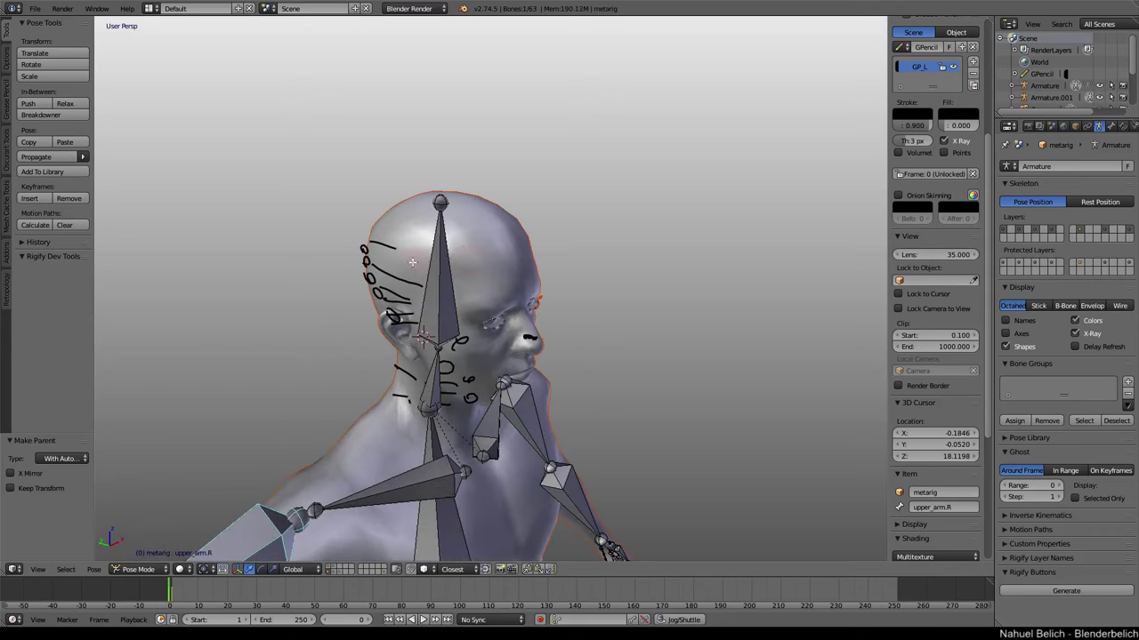
Erase the annotation scribbles on the back of the head, the cheek and the neck.
mouse_move(366, 298)
right_down()
mouse_move(398, 309)
mouse_move(393, 289)
right_up()
mouse_move(442, 319)
right_down()
mouse_move(458, 401)
mouse_move(457, 360)
mouse_move(399, 366)
right_up()
mouse_move(418, 393)
middle_down()
mouse_move(559, 325)
mouse_move(439, 337)
mouse_move(542, 305)
mouse_move(525, 314)
mouse_move(528, 356)
mouse_move(577, 355)
middle_up()
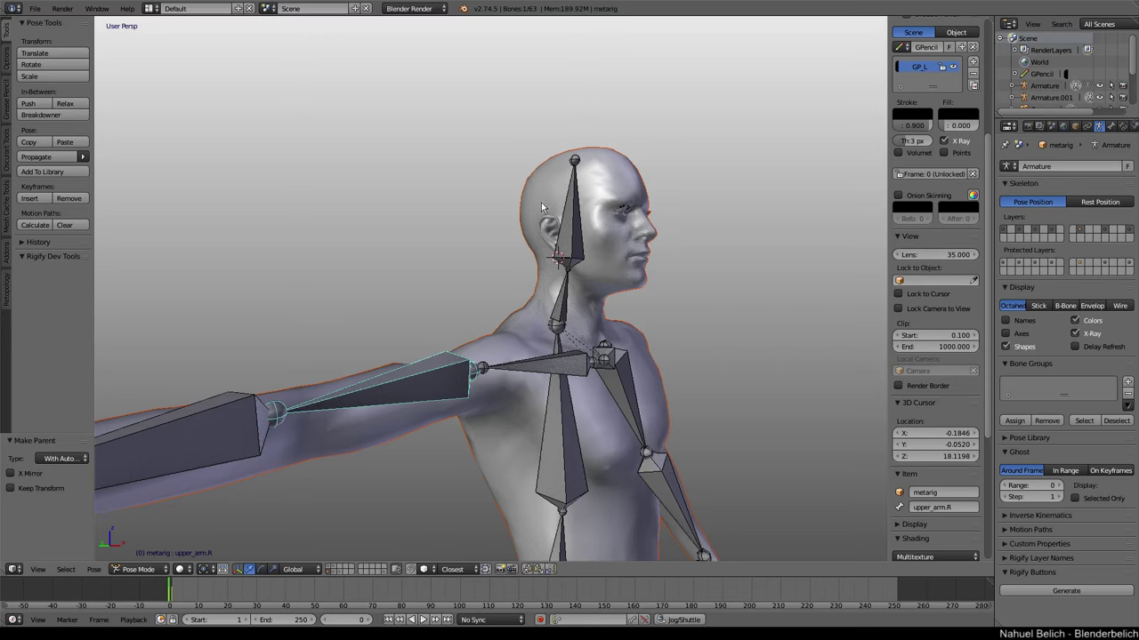
middle_drag(543, 265, 495, 282)
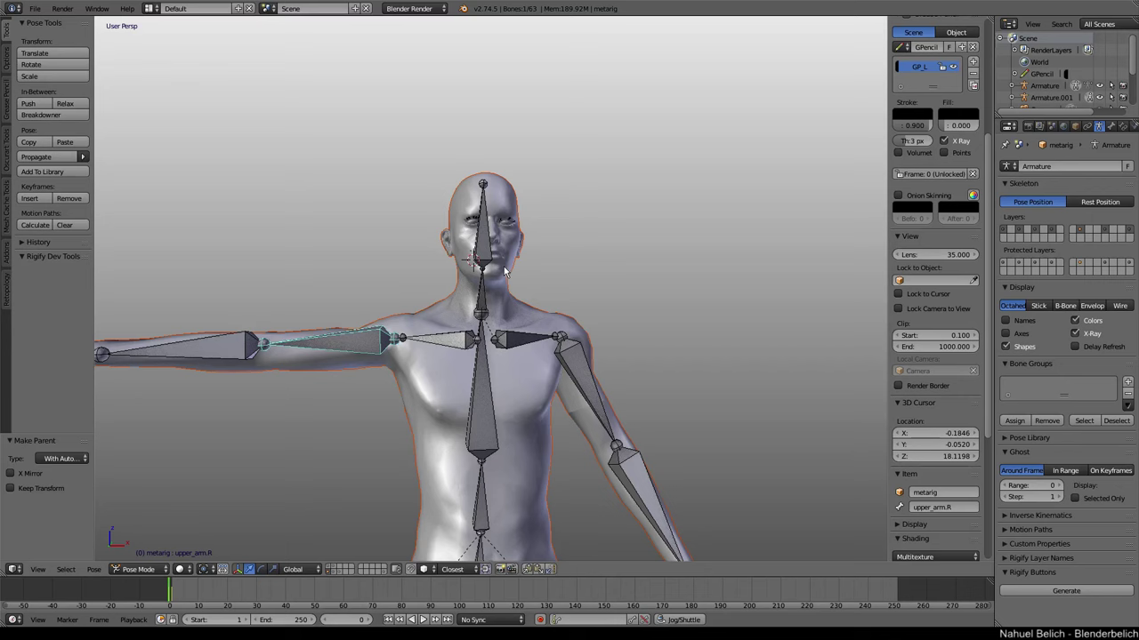
Place the 3D cursor at the base of the neck near the right shoulder joint.
click(505, 305)
middle_drag(509, 313, 520, 309)
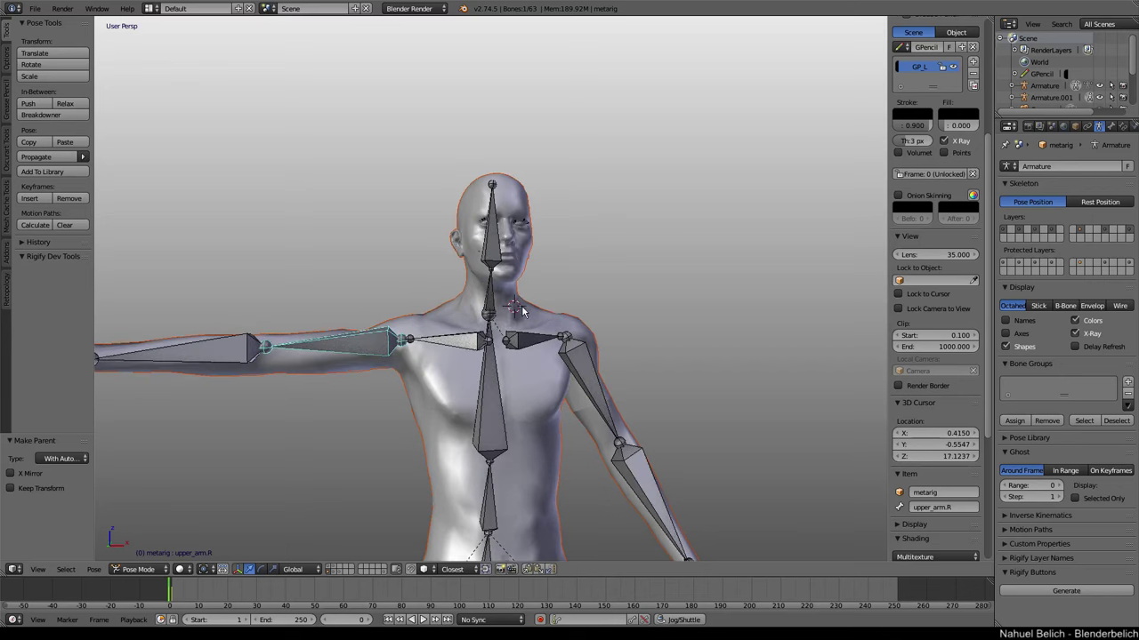
middle_drag(519, 315, 522, 320)
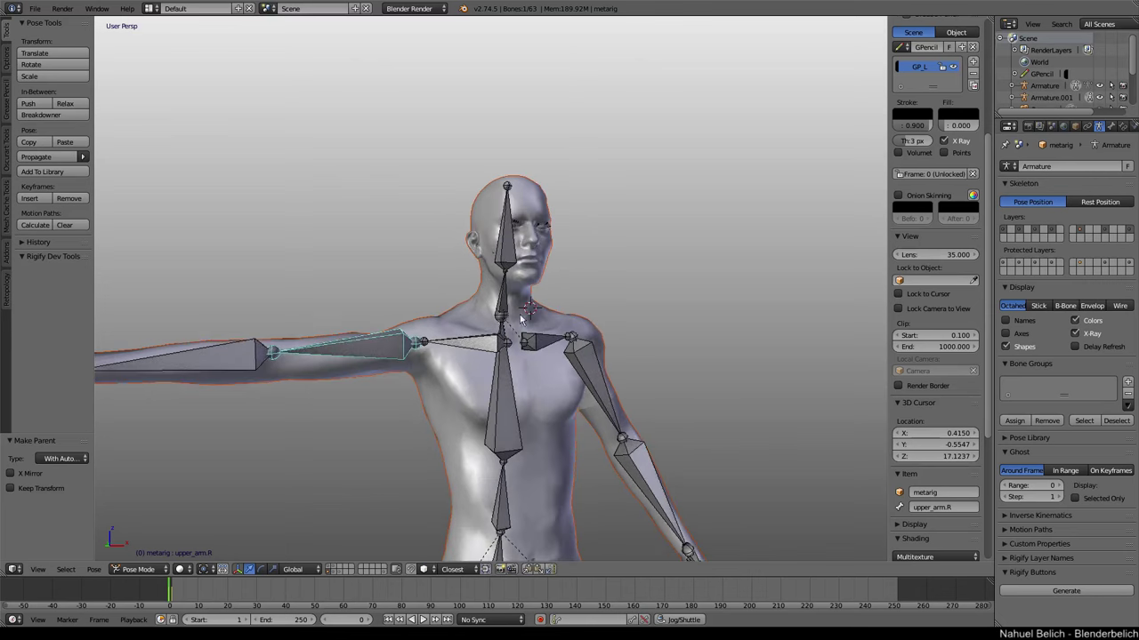
Select the shoulder.R bone, apply a Ctrl+P parenting option and view its bone constraint settings.
right_click(478, 344)
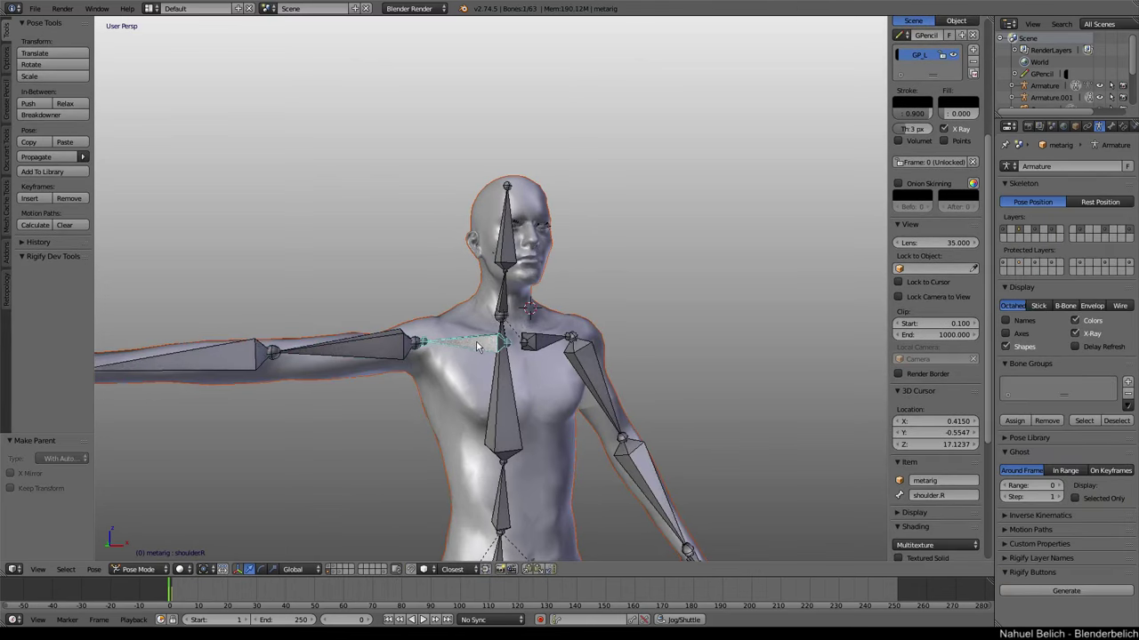
key(ctrl+p)
click(480, 344)
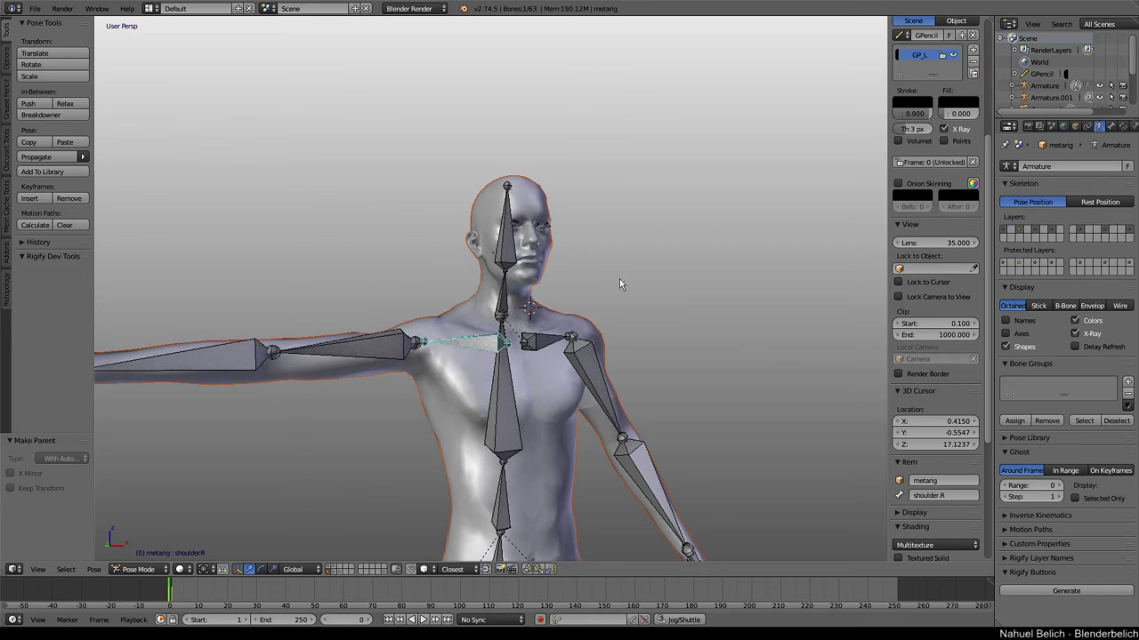
click(1122, 127)
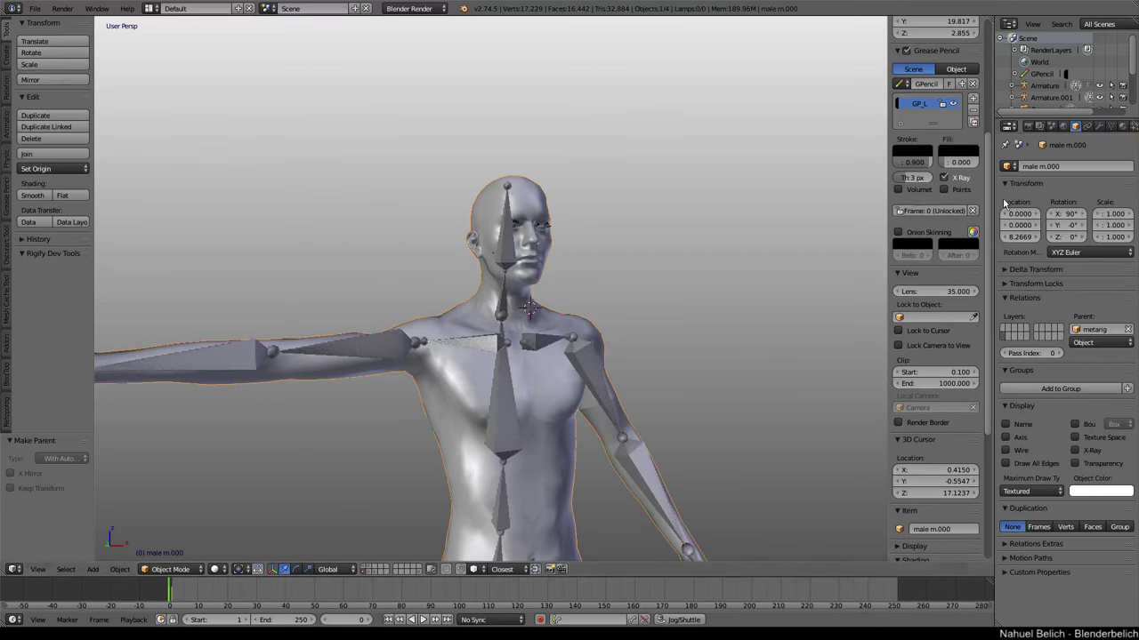
Check the body mesh's Vertex Groups list in the Data tab, then leave Edit Mode.
click(1110, 126)
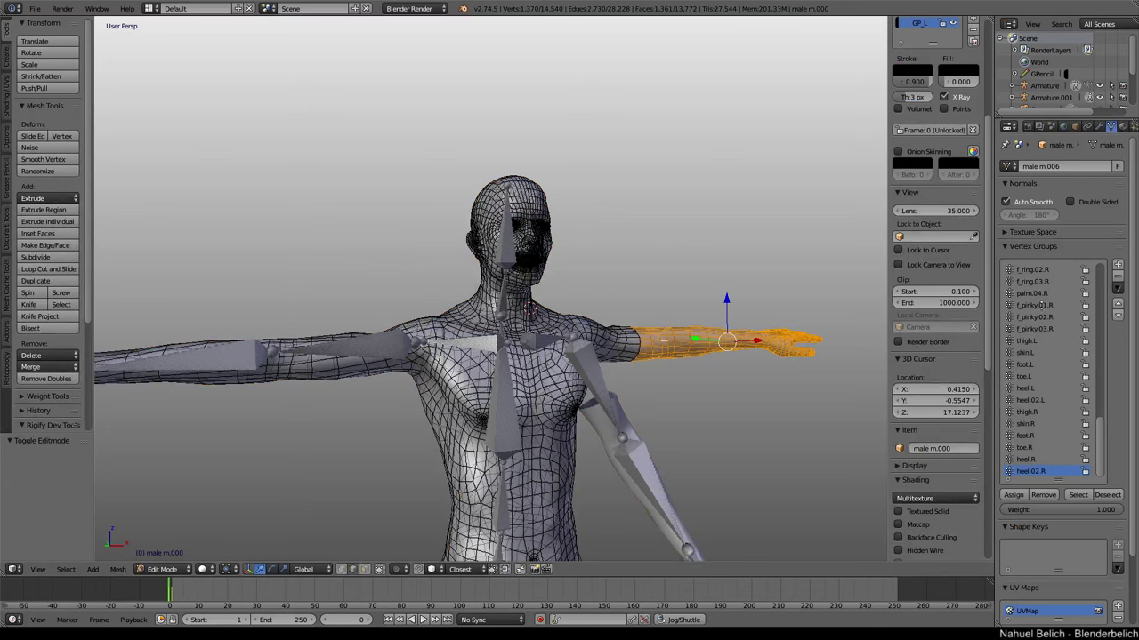
scroll(1043, 304, down, 1)
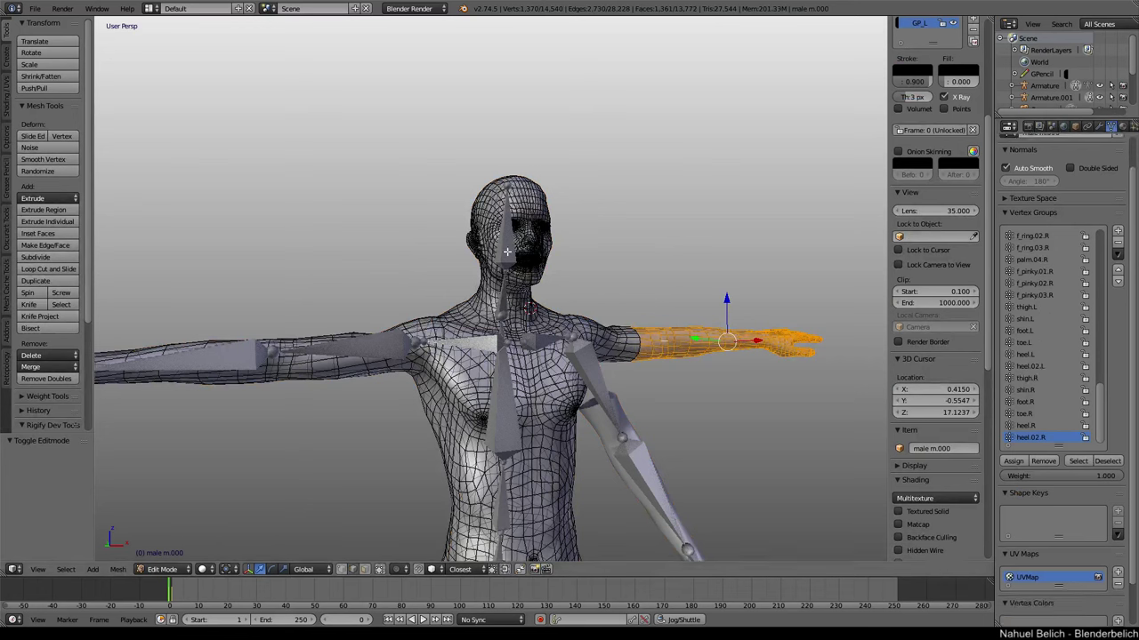
key(Tab)
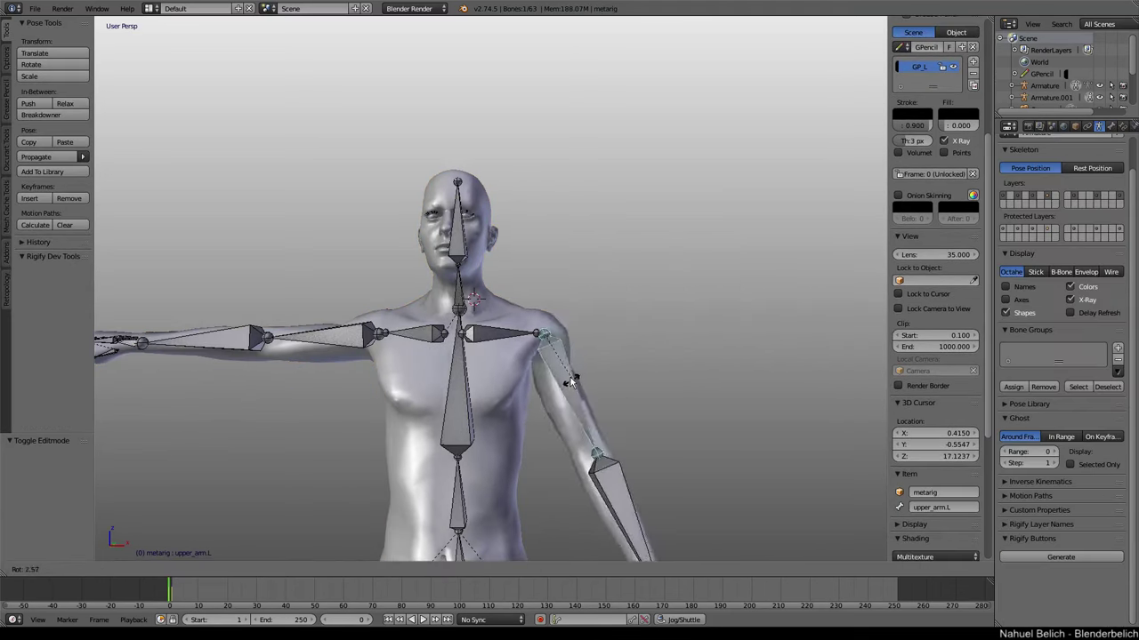
Circle the chest below the left arm with an annotation and rotate upper_arm.L to horizontal.
middle_drag(566, 389, 515, 416)
scroll(525, 418, up, 2)
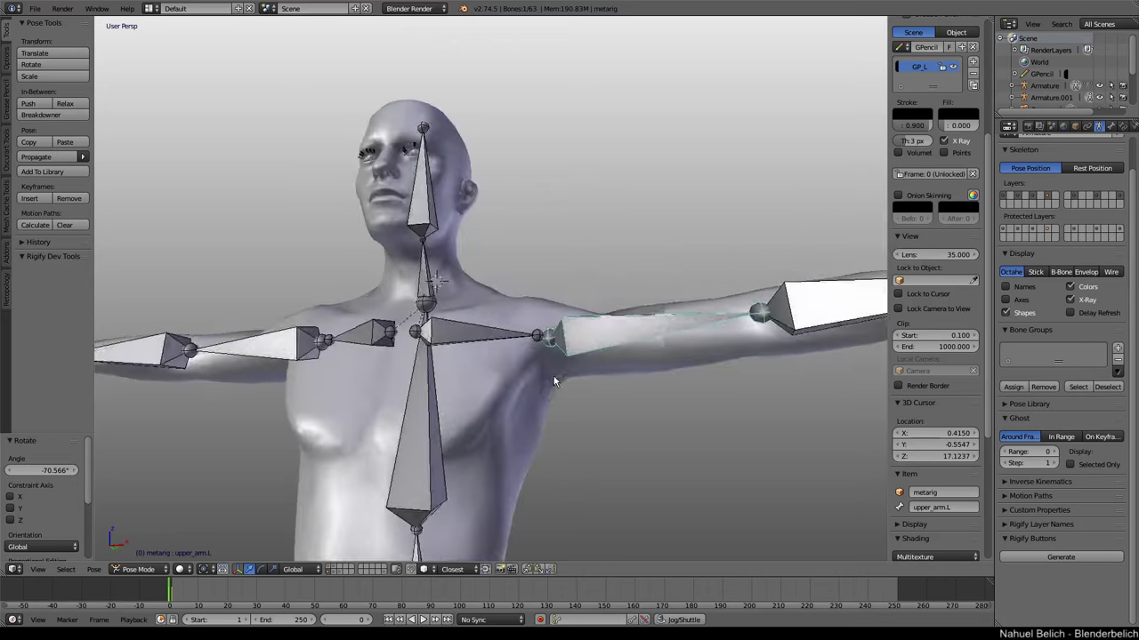
scroll(535, 420, up, 1)
drag(584, 451, 450, 502)
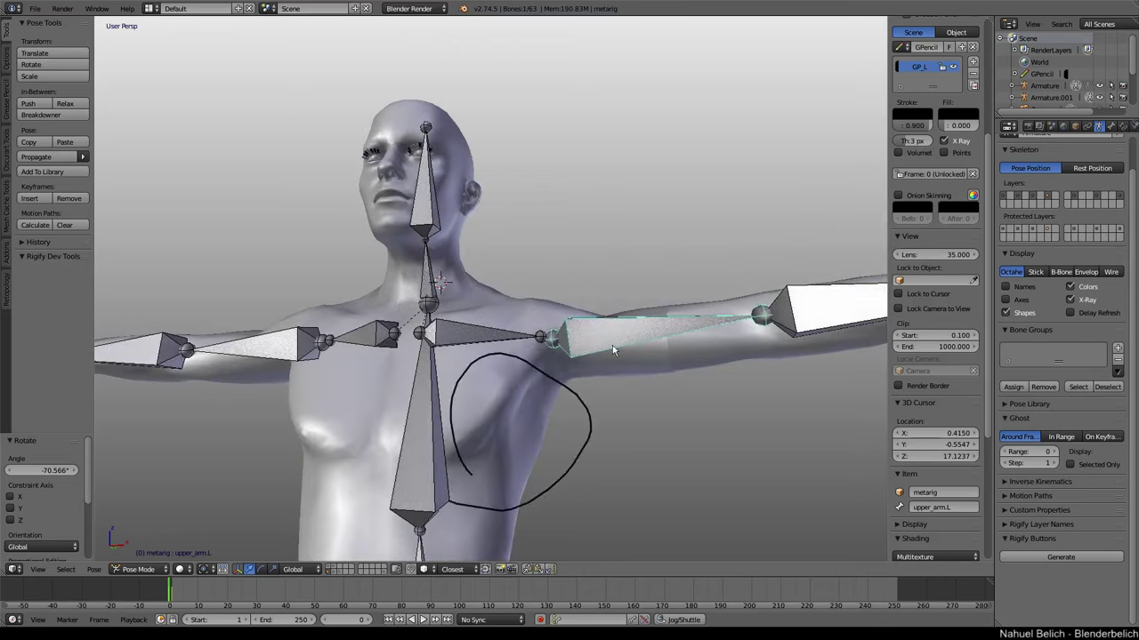
key(r)
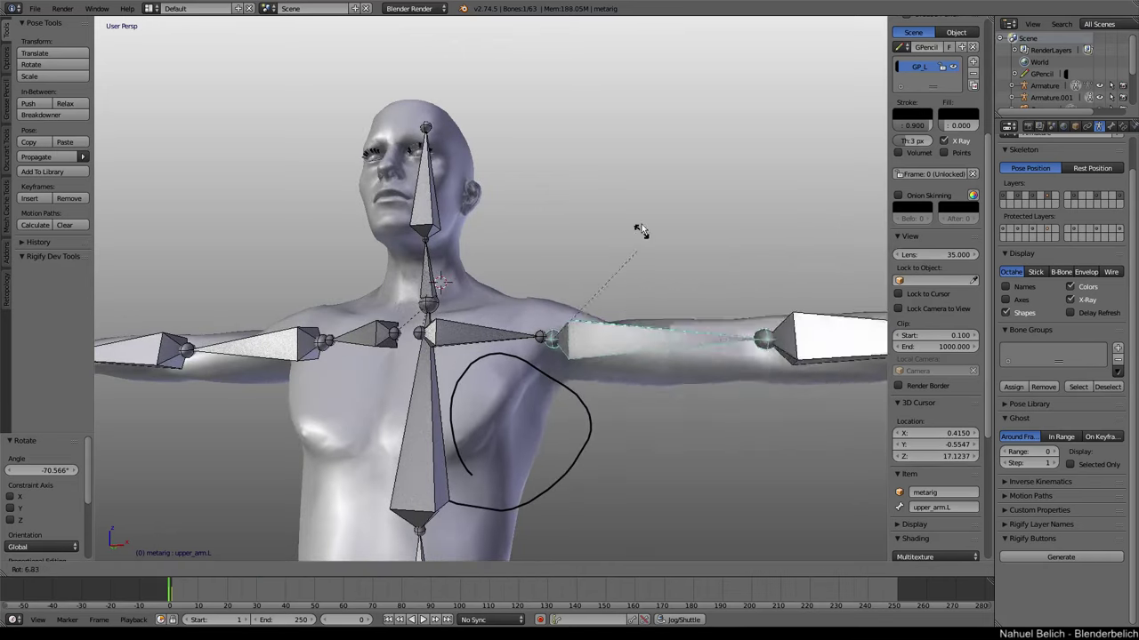
click(613, 331)
Bring the legs into view, try rotating thigh.L and cancel it, then view the whole rig.
mouse_move(591, 397)
shift+middle_down()
mouse_move(593, 342)
mouse_move(621, 321)
shift+middle_up()
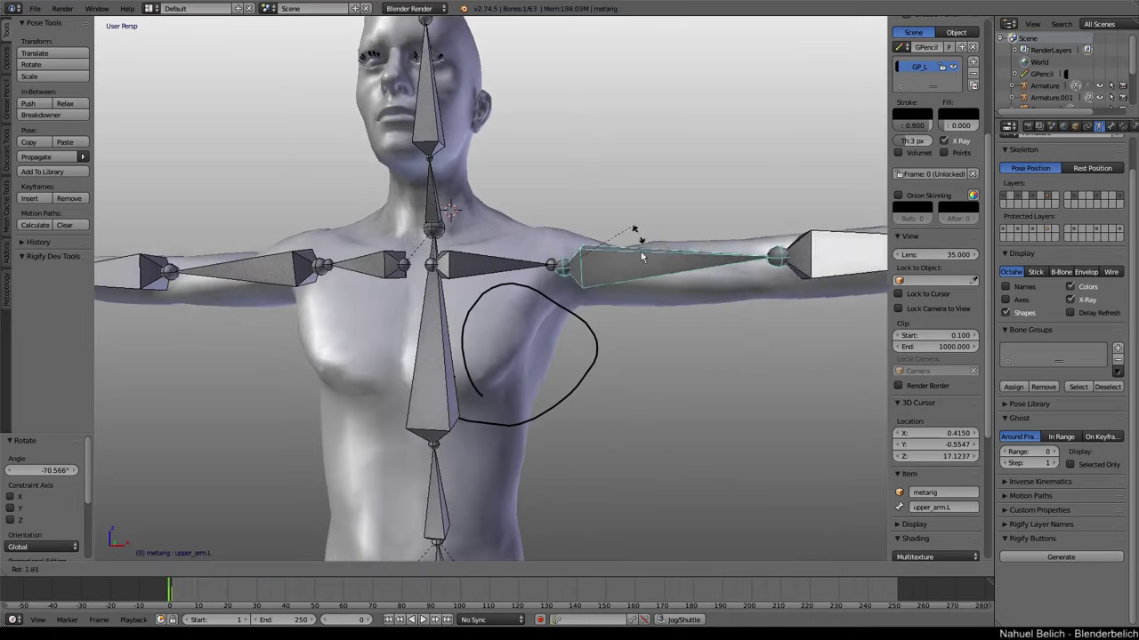
mouse_move(609, 265)
middle_down()
mouse_move(622, 312)
mouse_move(587, 399)
middle_up()
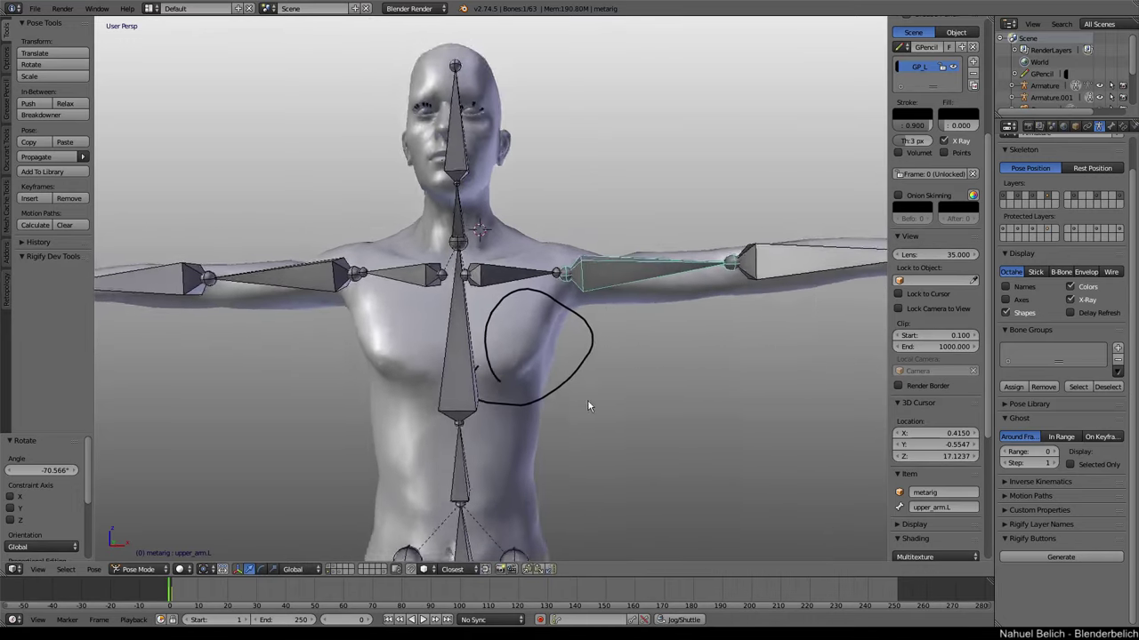
shift+scroll(587, 399, down, 5)
right_click(567, 407)
key(r)
key(Escape)
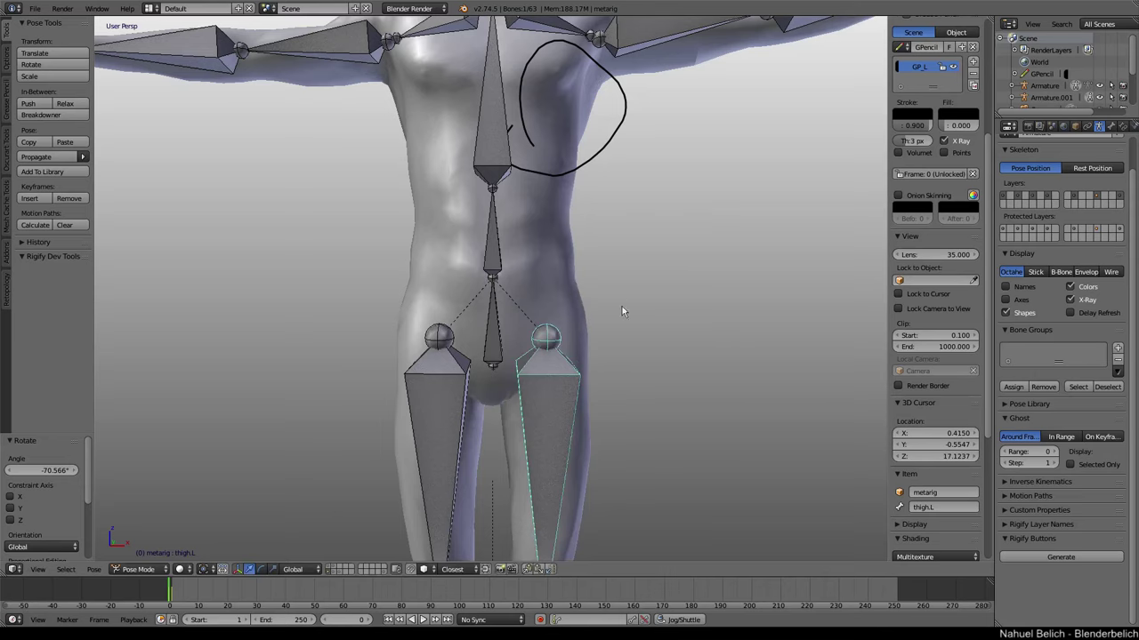
scroll(622, 306, down, 2)
scroll(591, 279, down, 2)
mouse_move(592, 330)
middle_down()
mouse_move(534, 297)
mouse_move(560, 256)
middle_up()
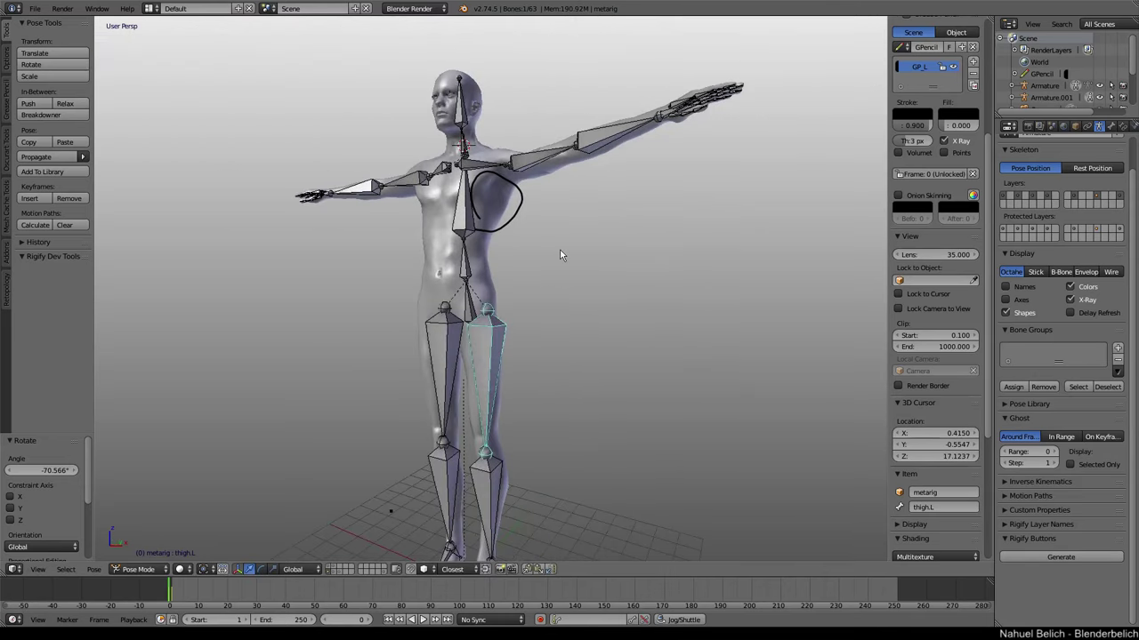